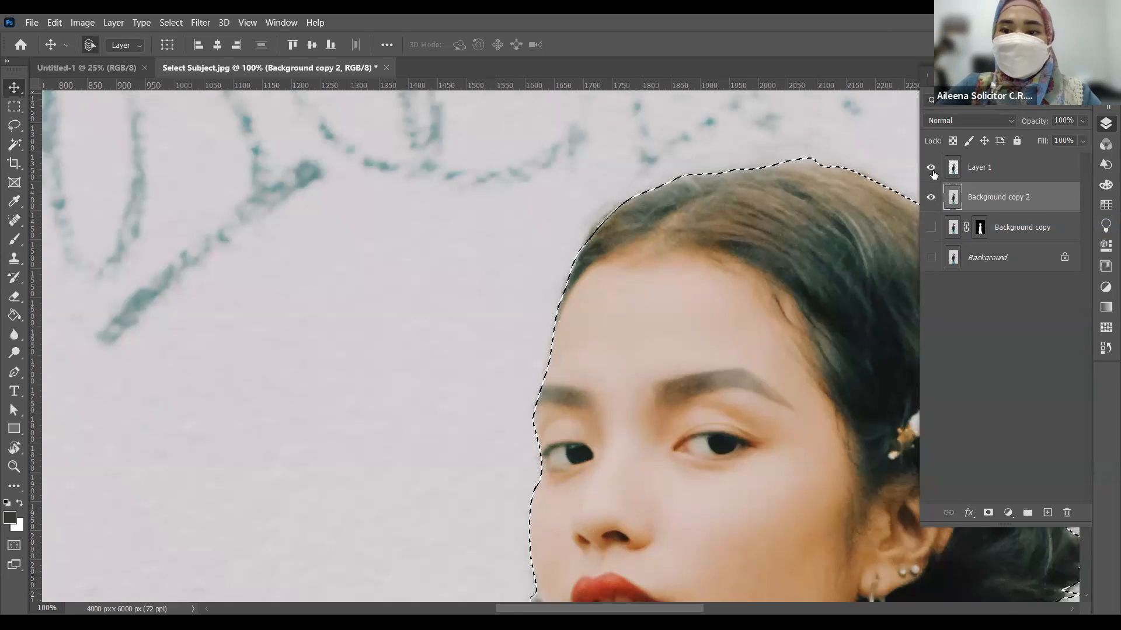
Try feathering the selection around the woman by 30 pixels, and revert the feather in the edit history.
left_click(698, 304, "ctrl+alt")
left_click(699, 305, "alt")
left_click(698, 304, "alt")
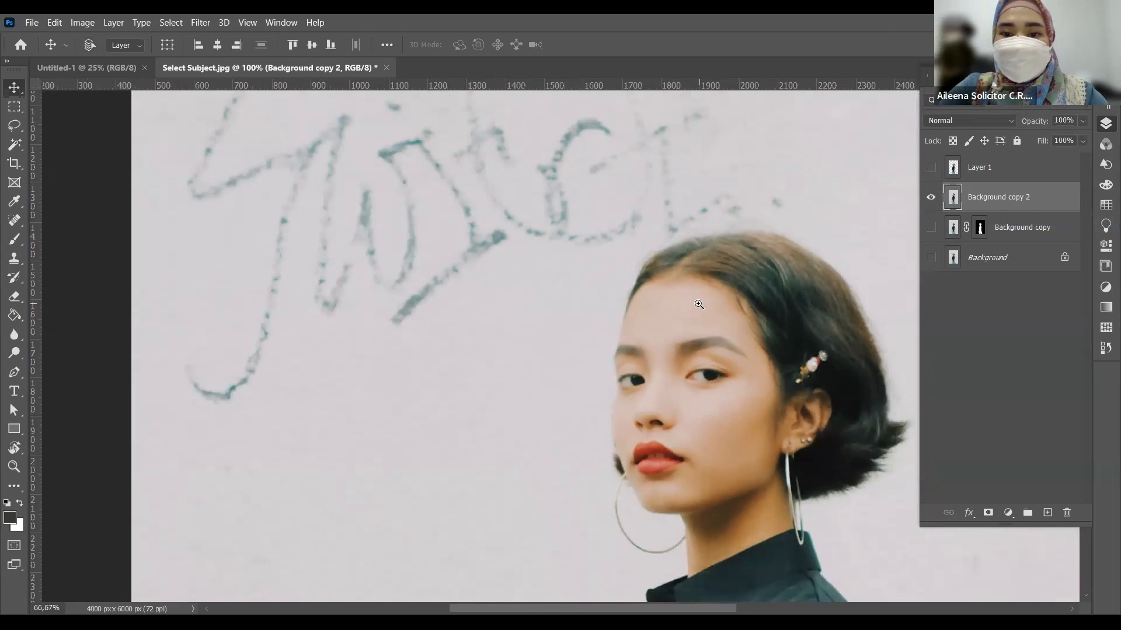
left_click_drag(699, 296, 456, 271)
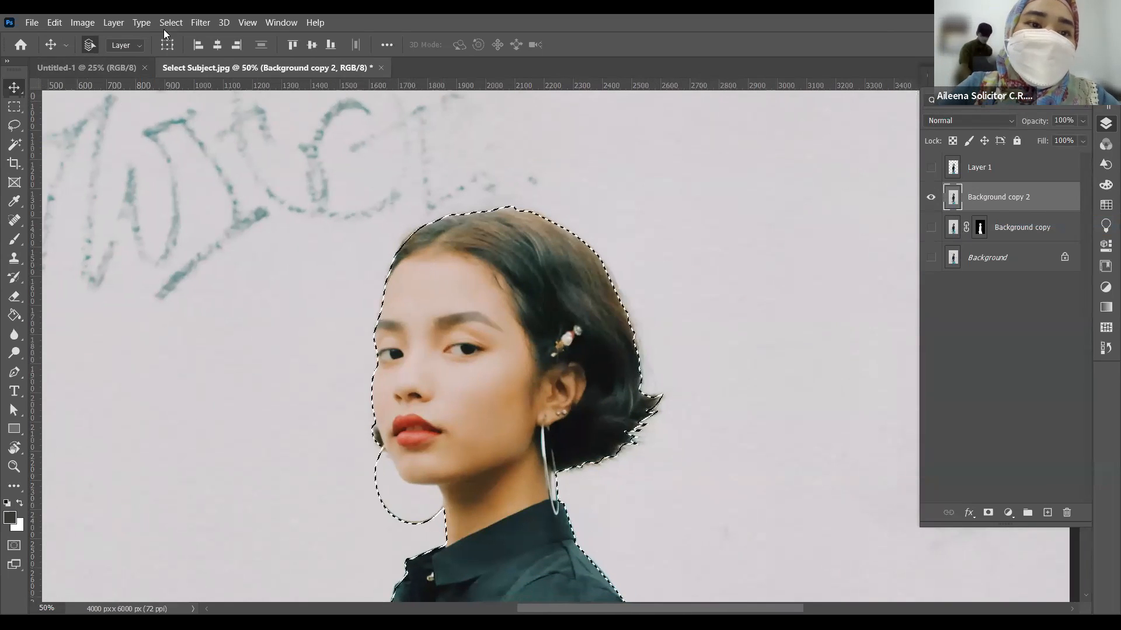
left_click(166, 23)
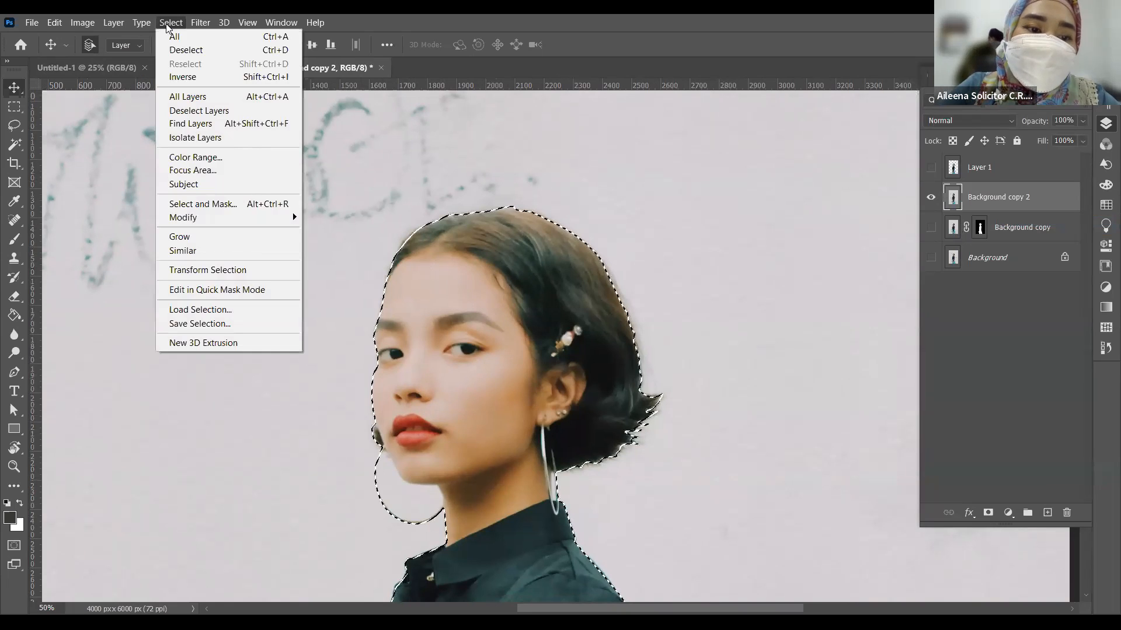
left_click(88, 22)
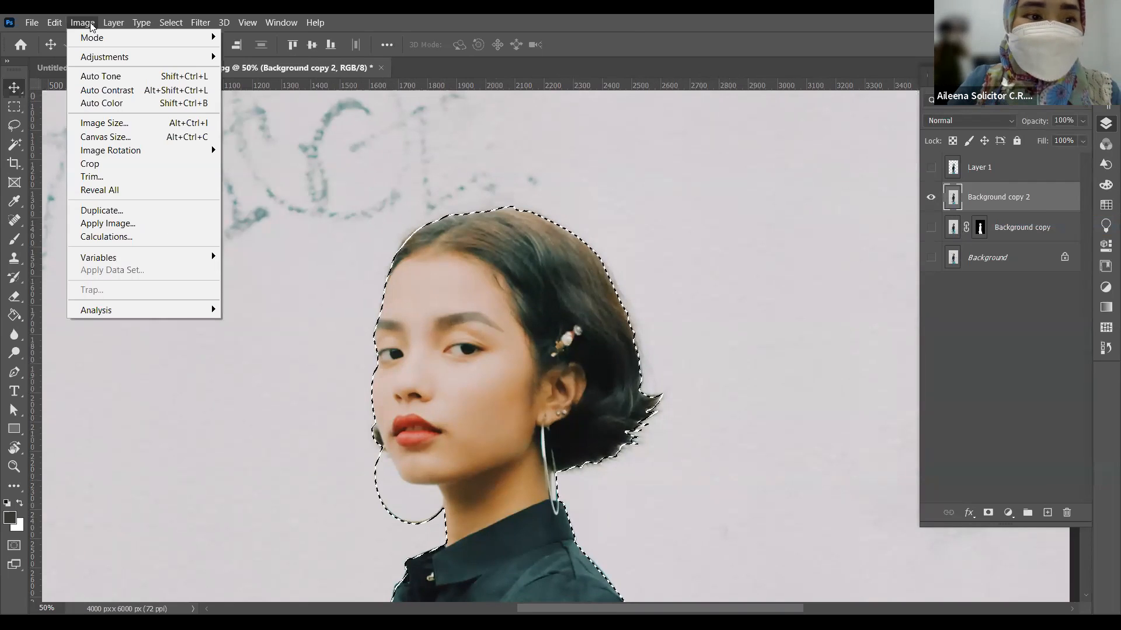
left_click(295, 238)
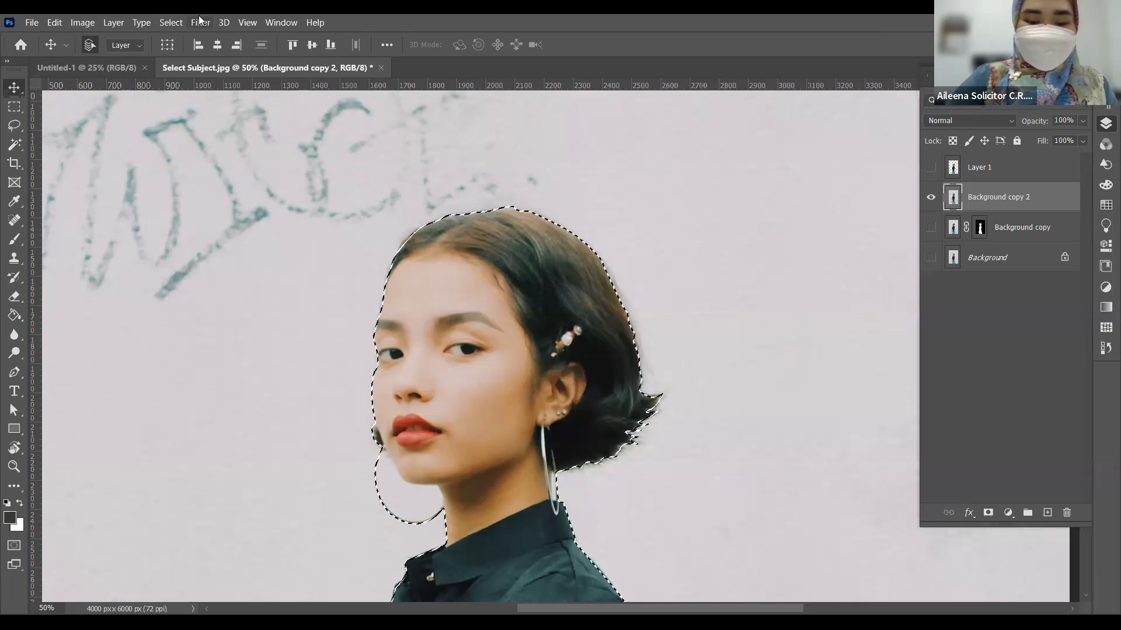
key("shift+F6")
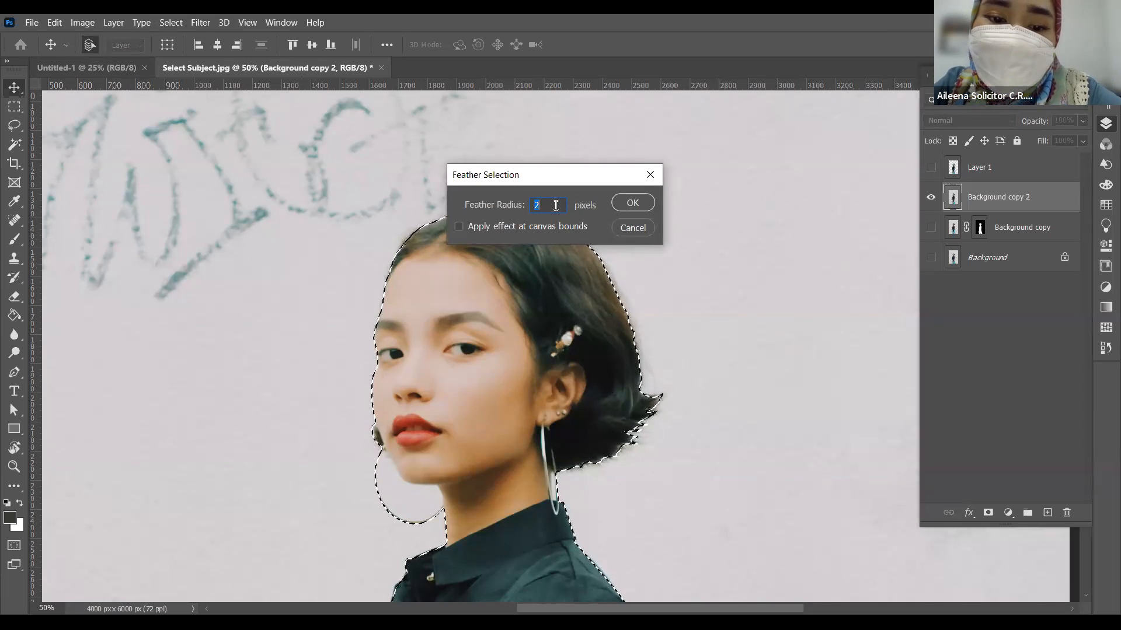
key("BackSpace")
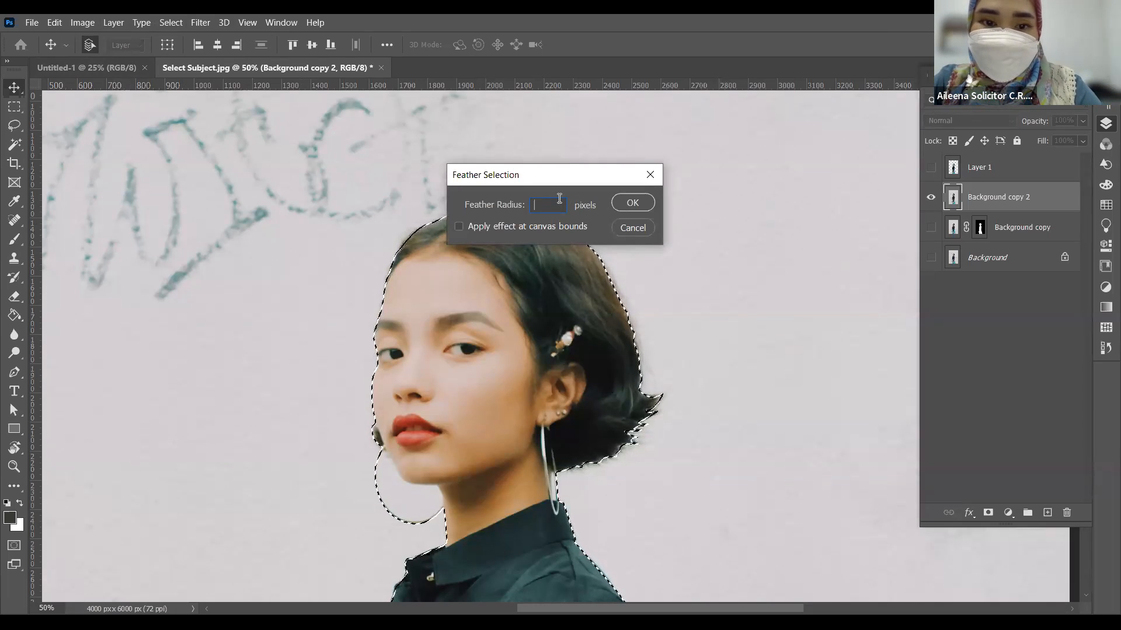
type("30")
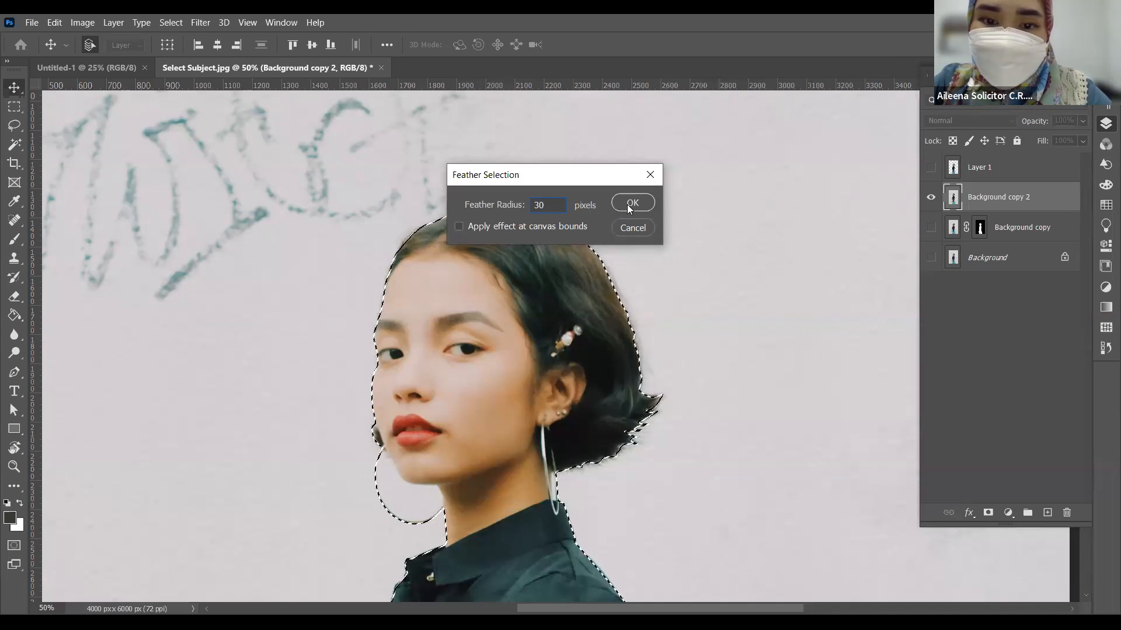
left_click(631, 204)
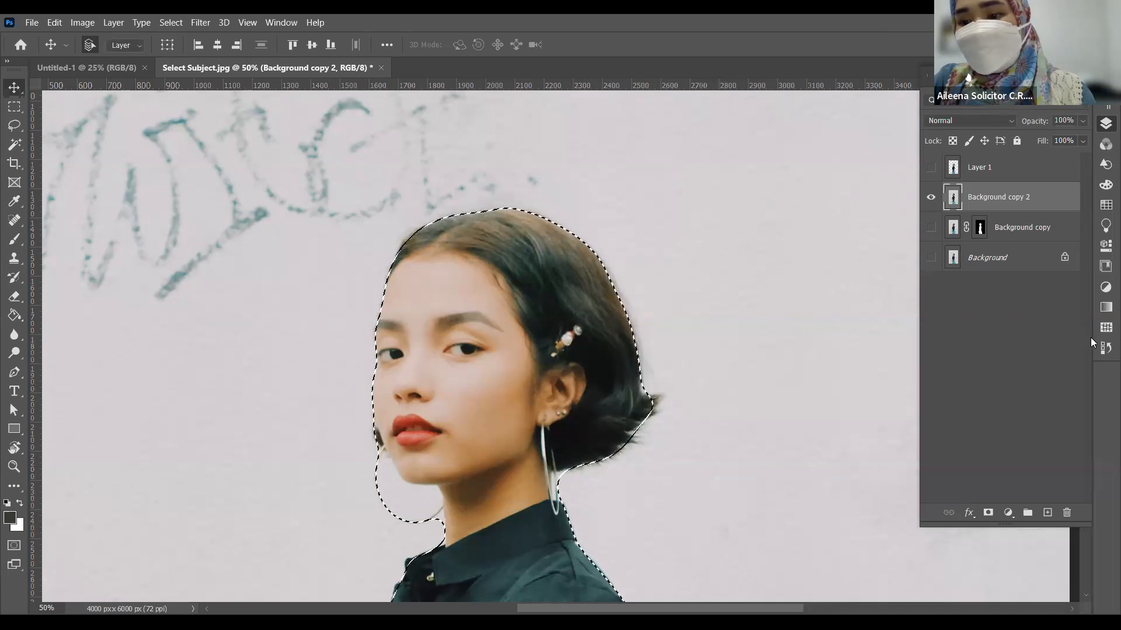
left_click(1105, 347)
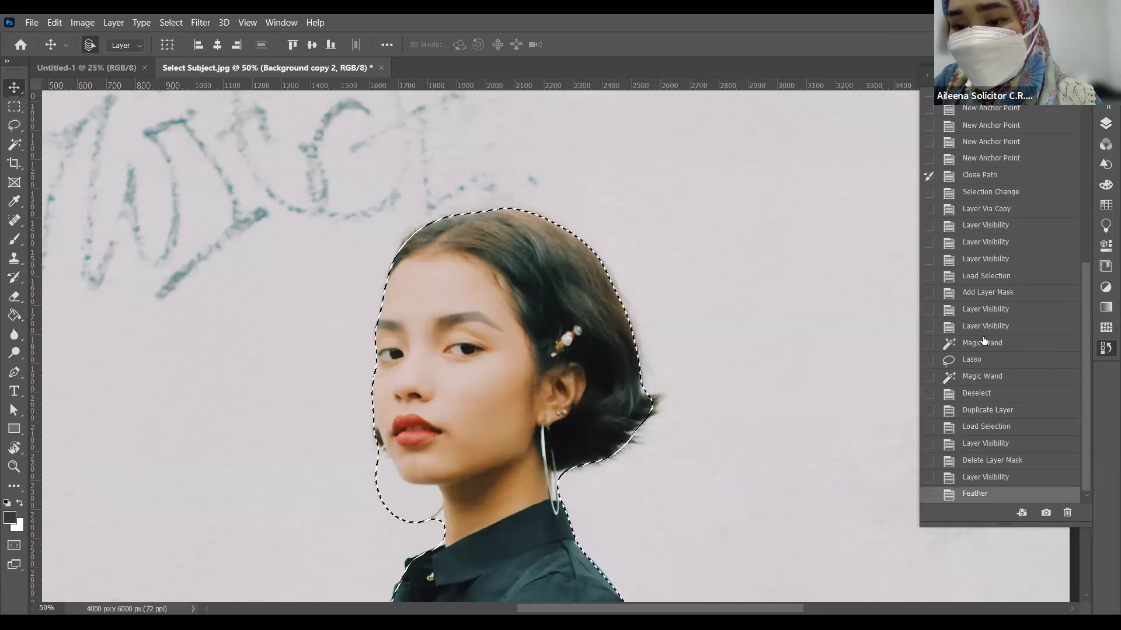
left_click(992, 477)
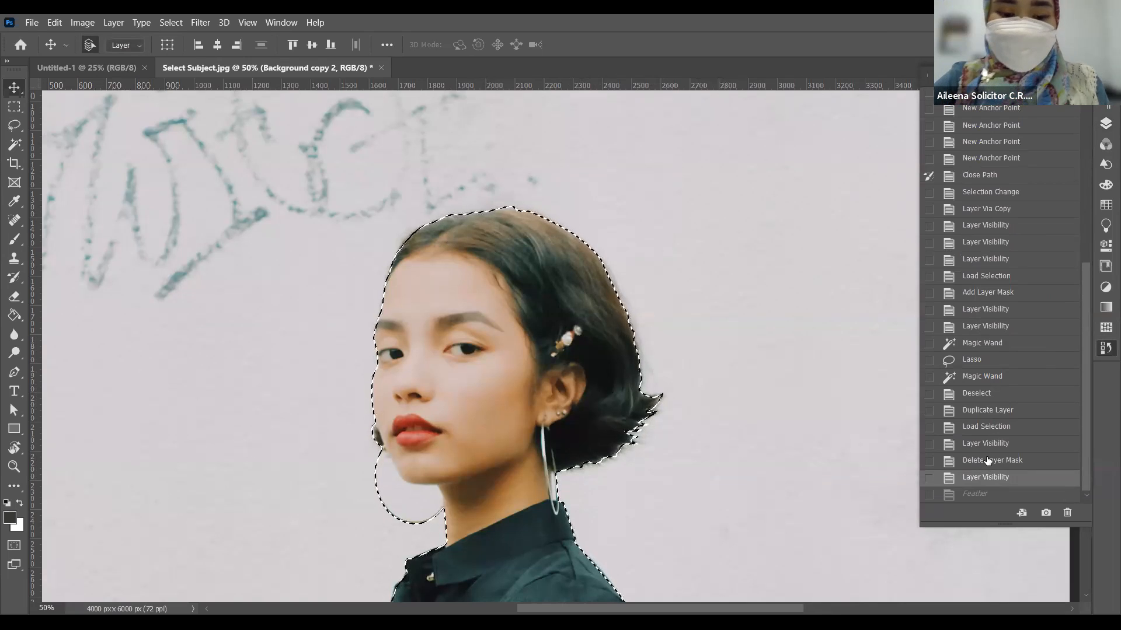
Feather the selection around the woman by 2 pixels.
key("shift+F6")
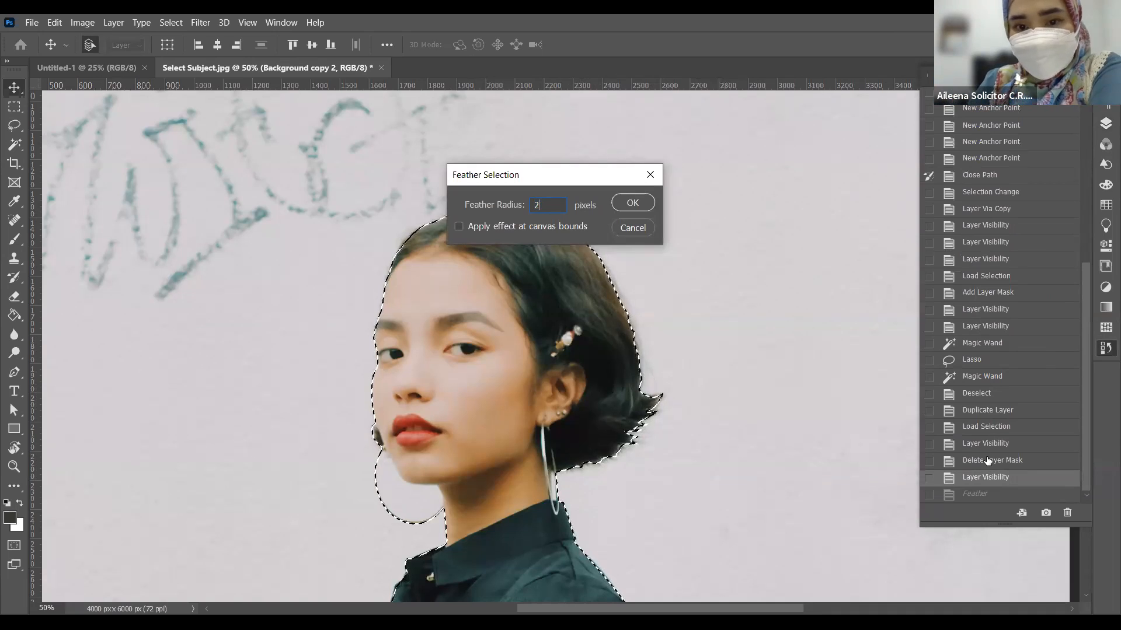
key("Return")
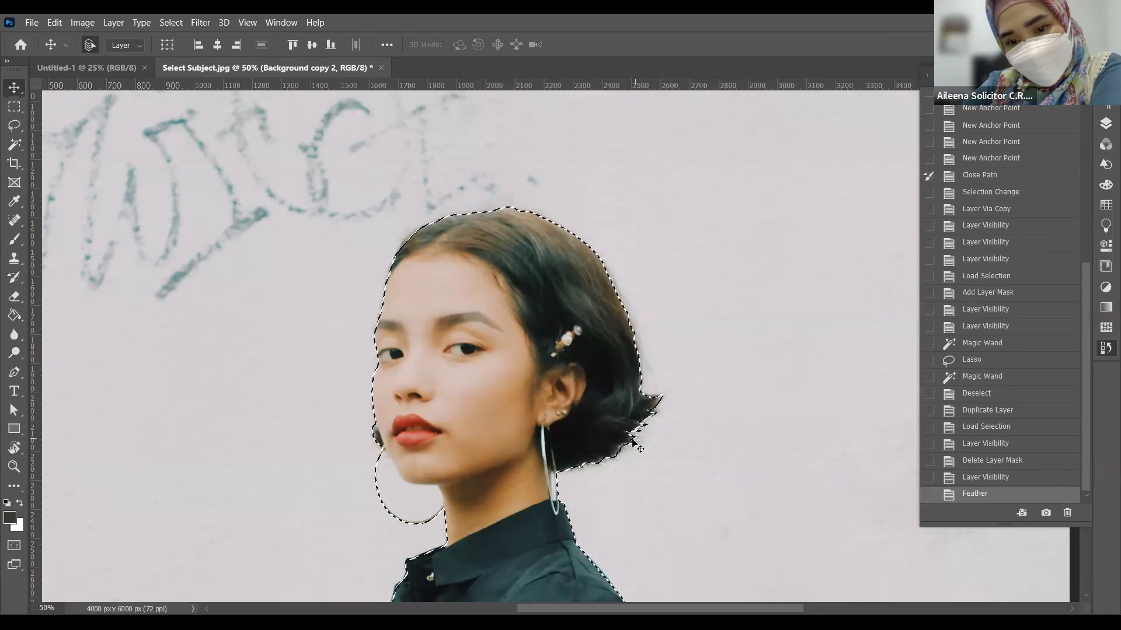
Copy the selected woman from Background copy 2 to a new layer and hide the Background copy 2 layer.
left_click(1106, 123)
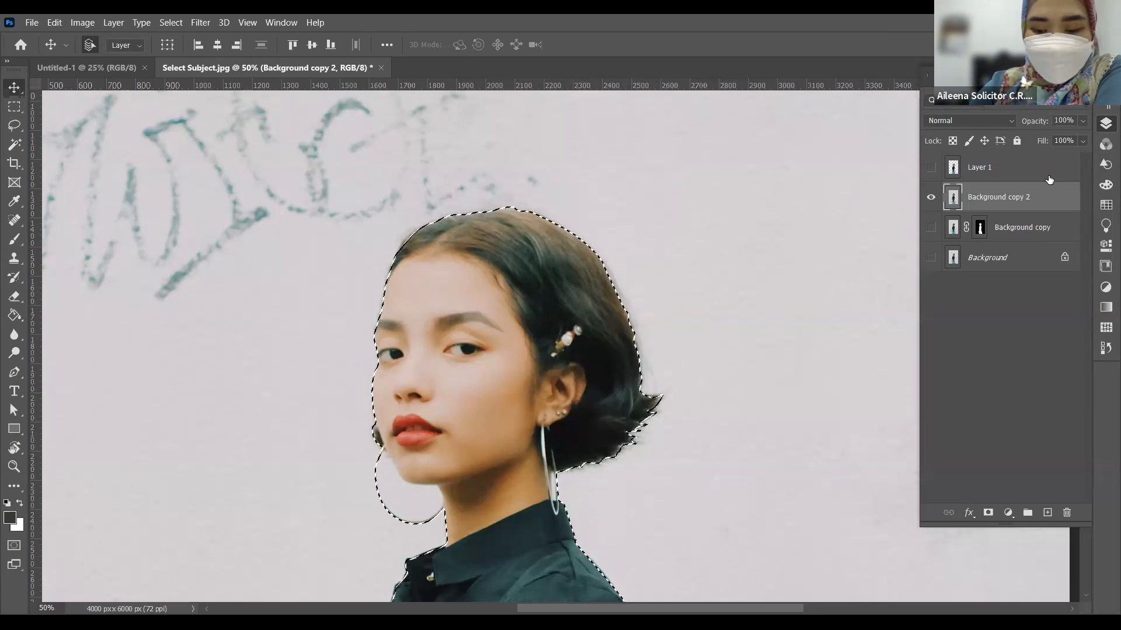
key("ctrl+j")
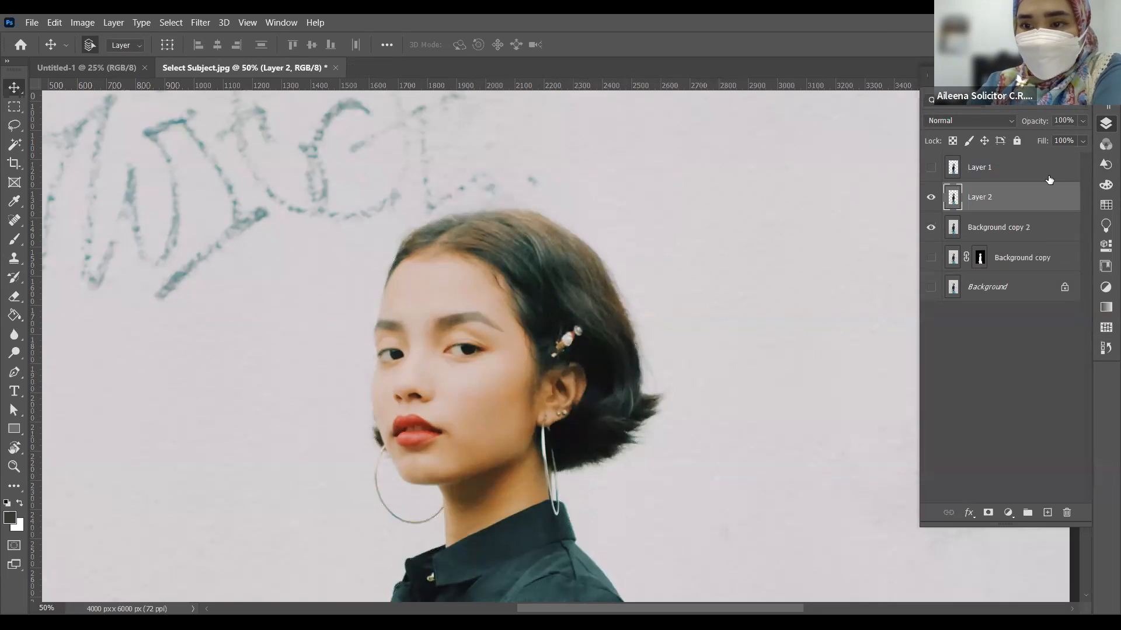
left_click(931, 228)
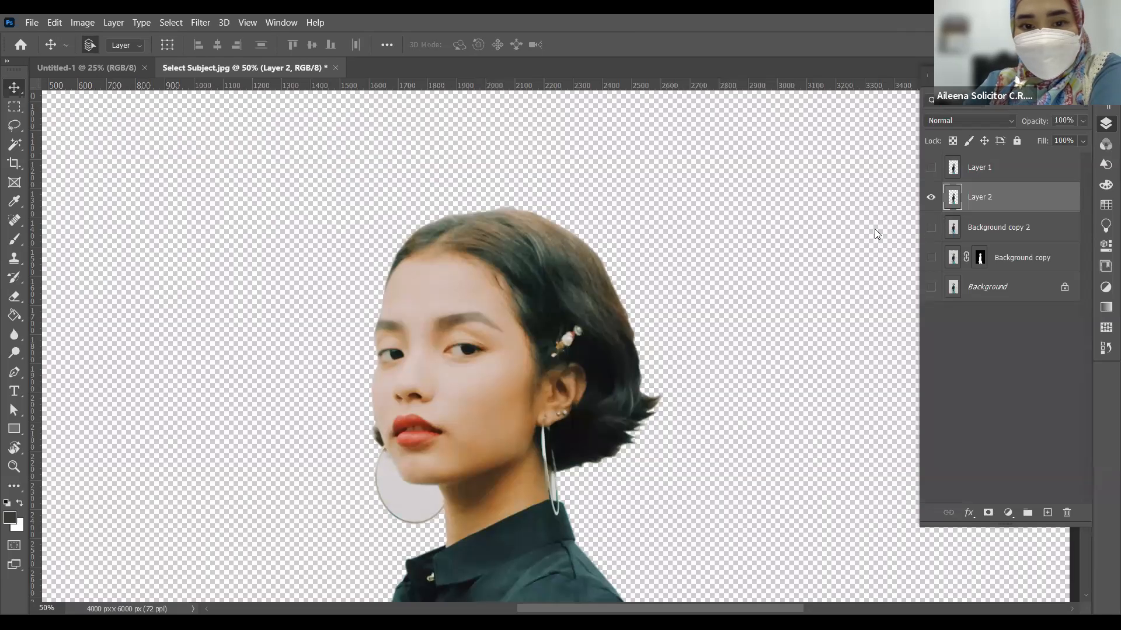
Examine the cutout's feathered edges around the hair, the full figure and the hoop earring beside the chin.
scroll(595, 333, "down", 2)
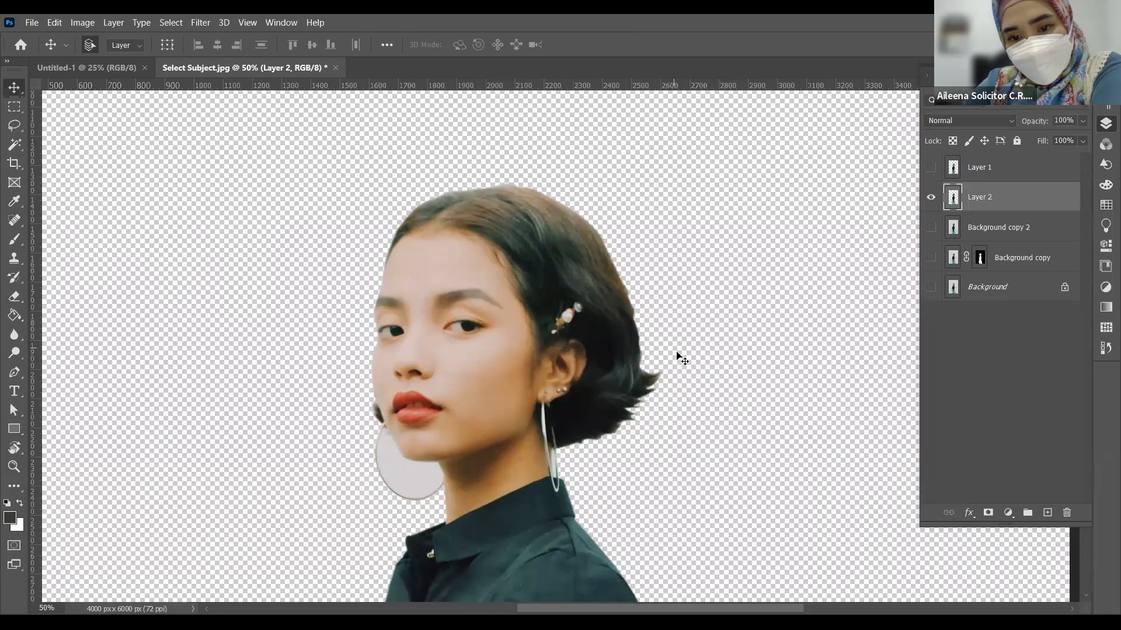
left_click_drag(641, 357, 689, 472)
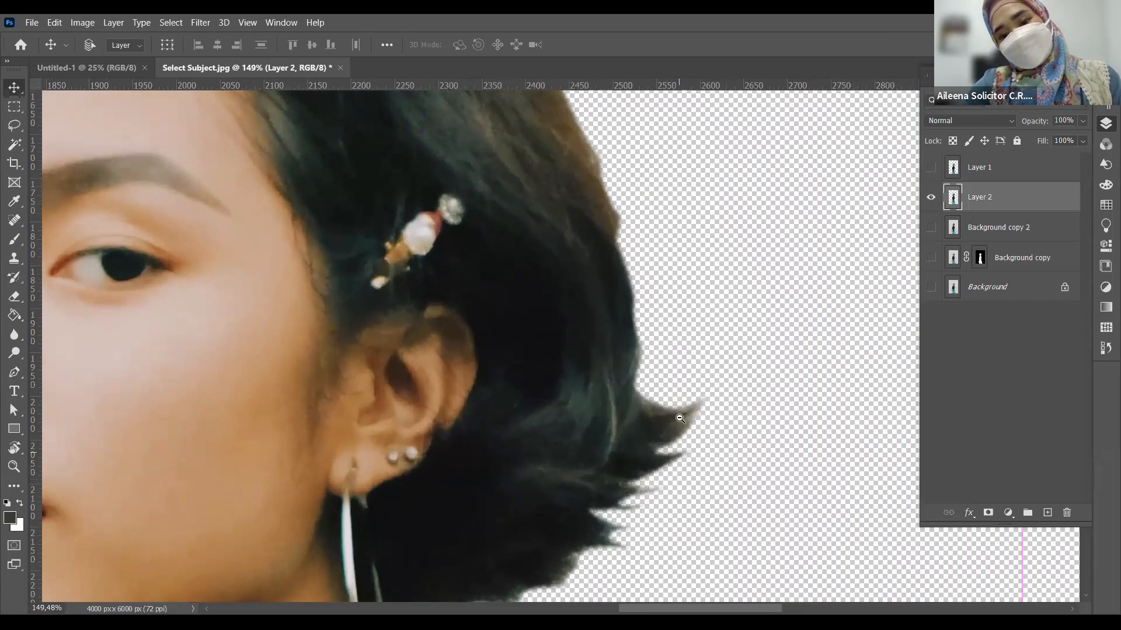
scroll(636, 470, "down", 3)
scroll(641, 470, "down", 2)
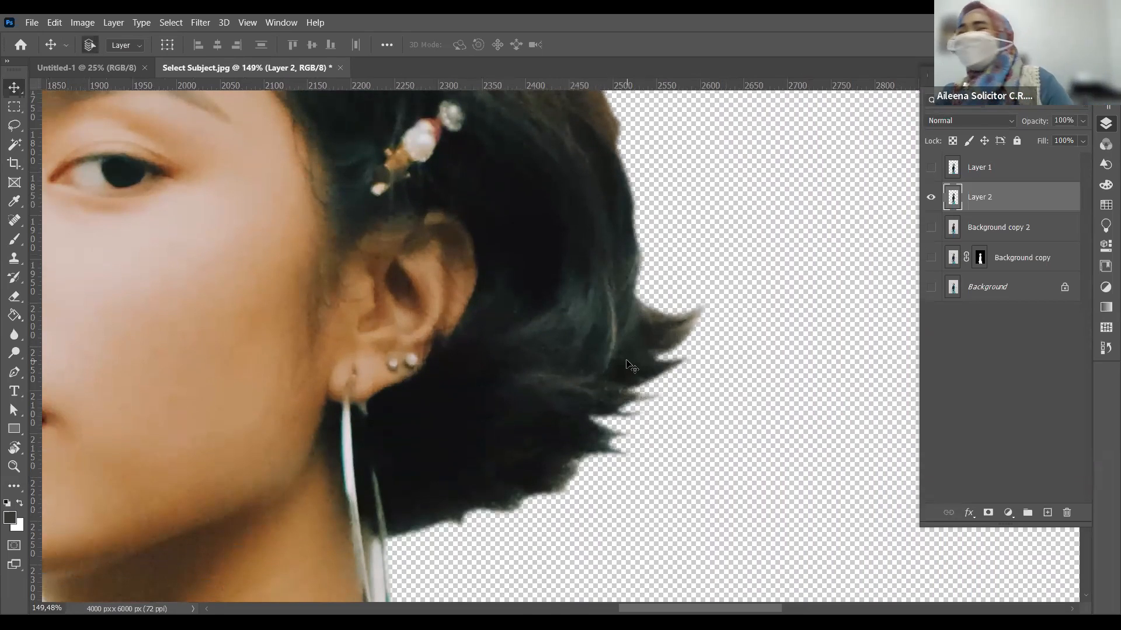
left_click(608, 397, "alt")
left_click(608, 398, "alt")
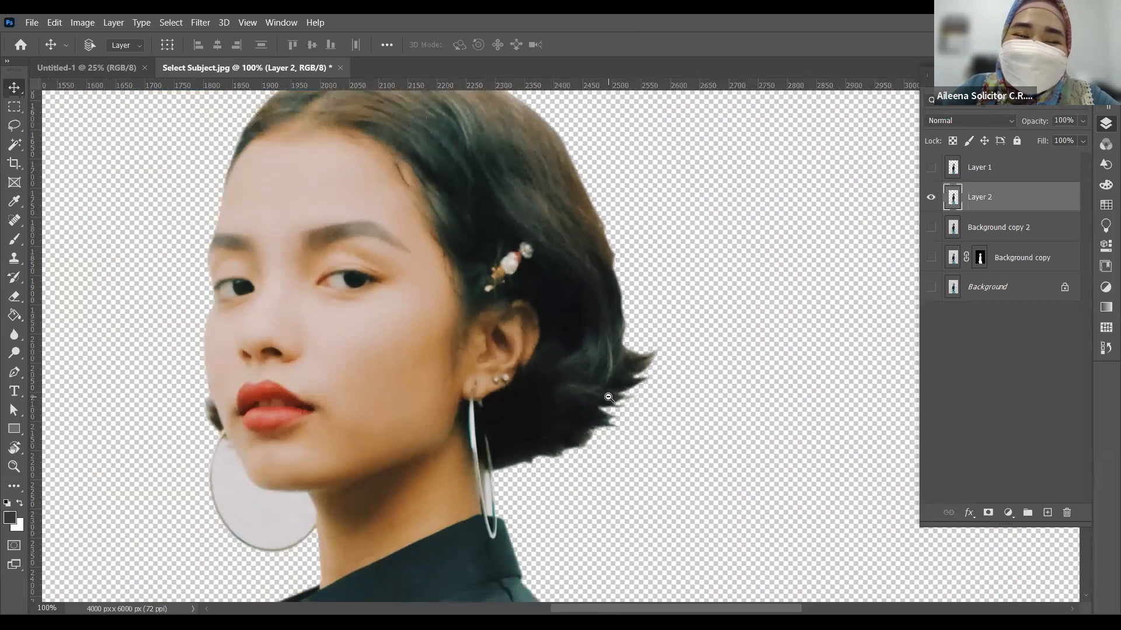
left_click(608, 397, "alt")
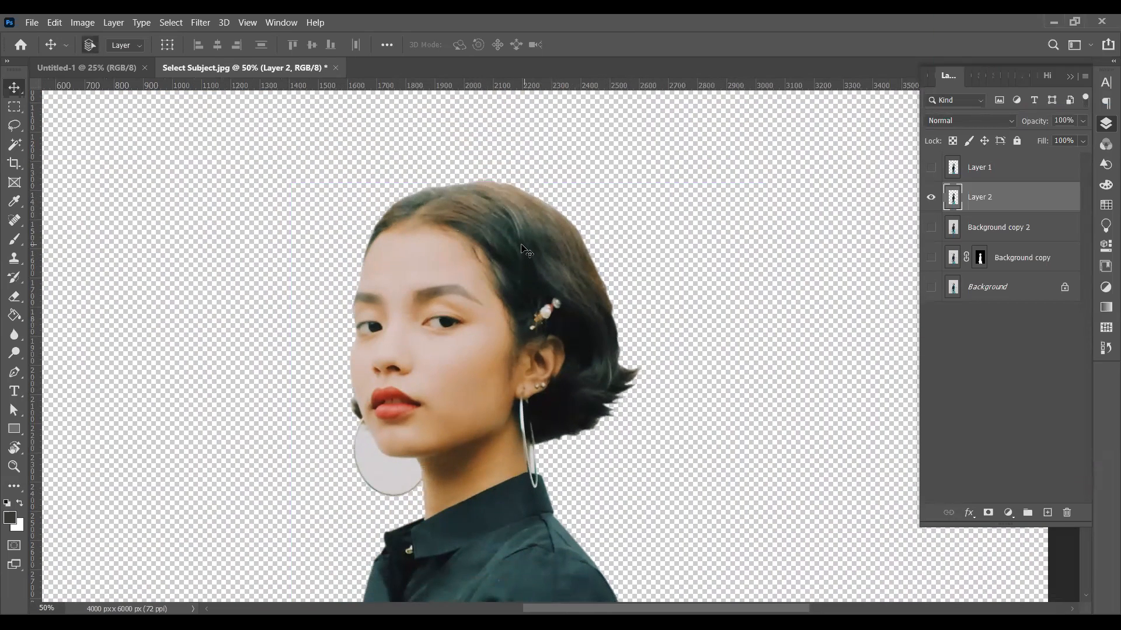
scroll(523, 246, "up", 1)
scroll(542, 244, "down", 4)
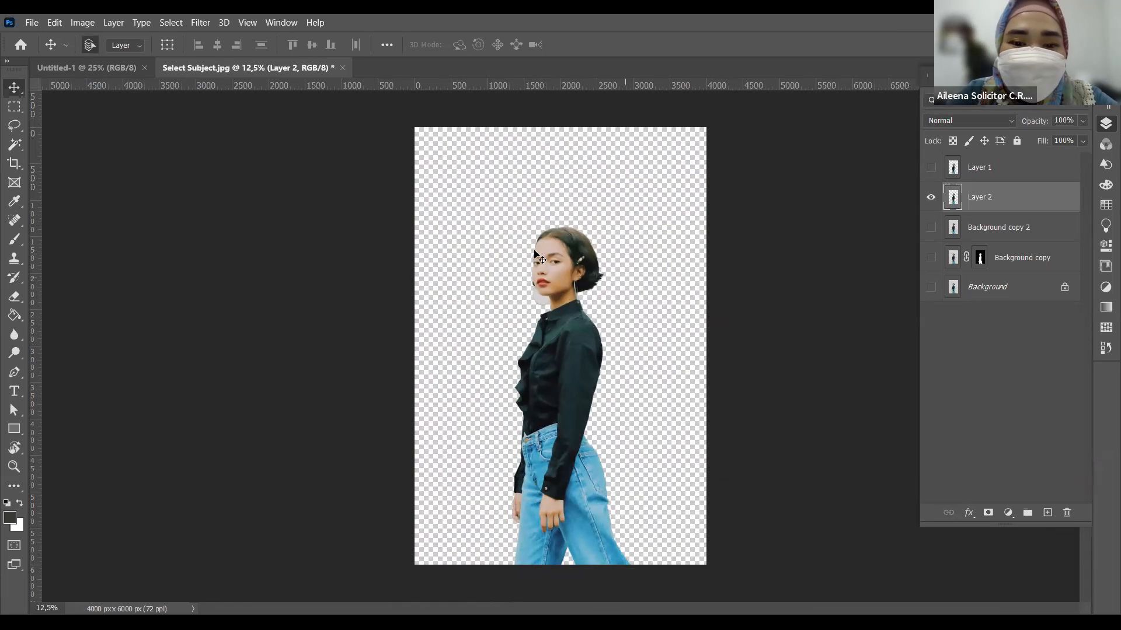
left_click_drag(526, 271, 617, 390)
left_click_drag(537, 303, 463, 214)
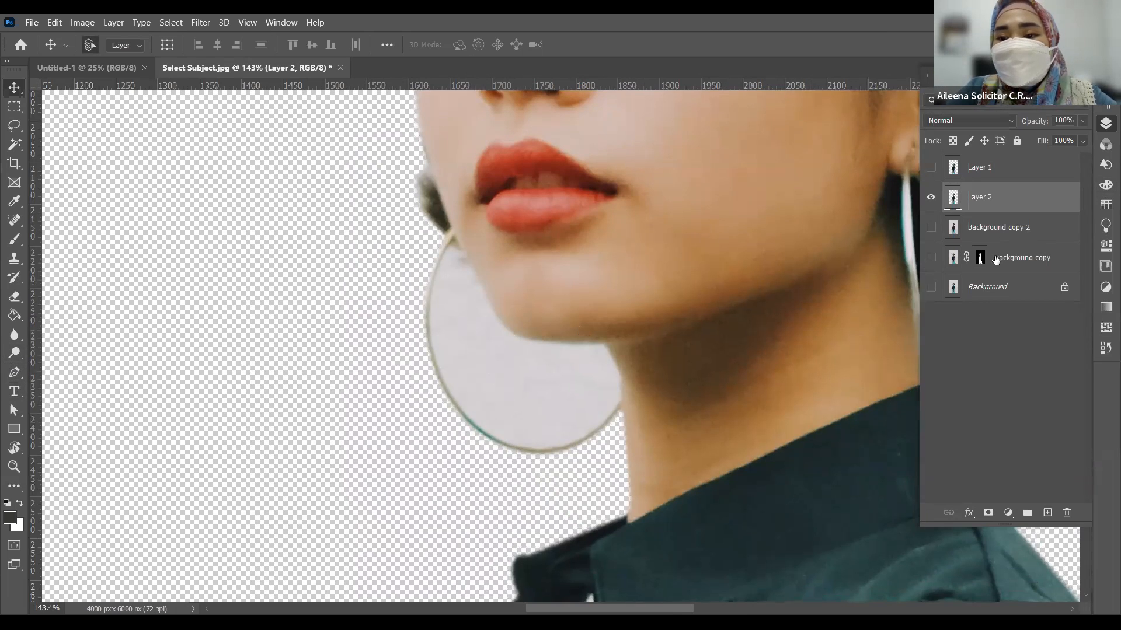
Hide the Layer 2 cutout and show the Background copy 2 layer.
left_click(930, 198)
left_click(931, 227)
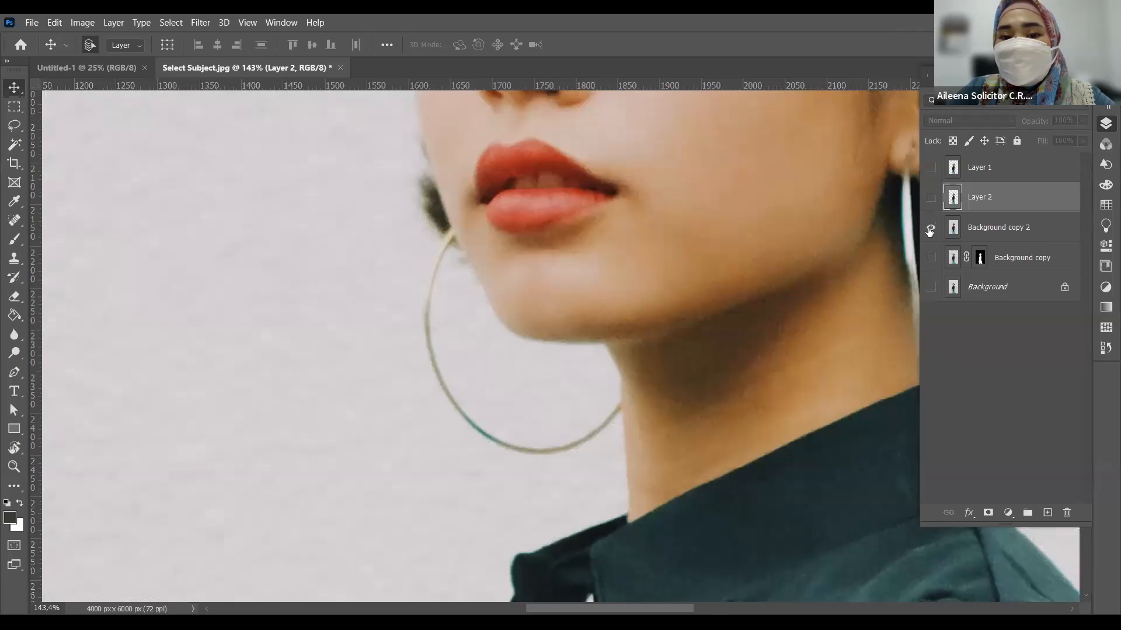
scroll(721, 241, "down", 3)
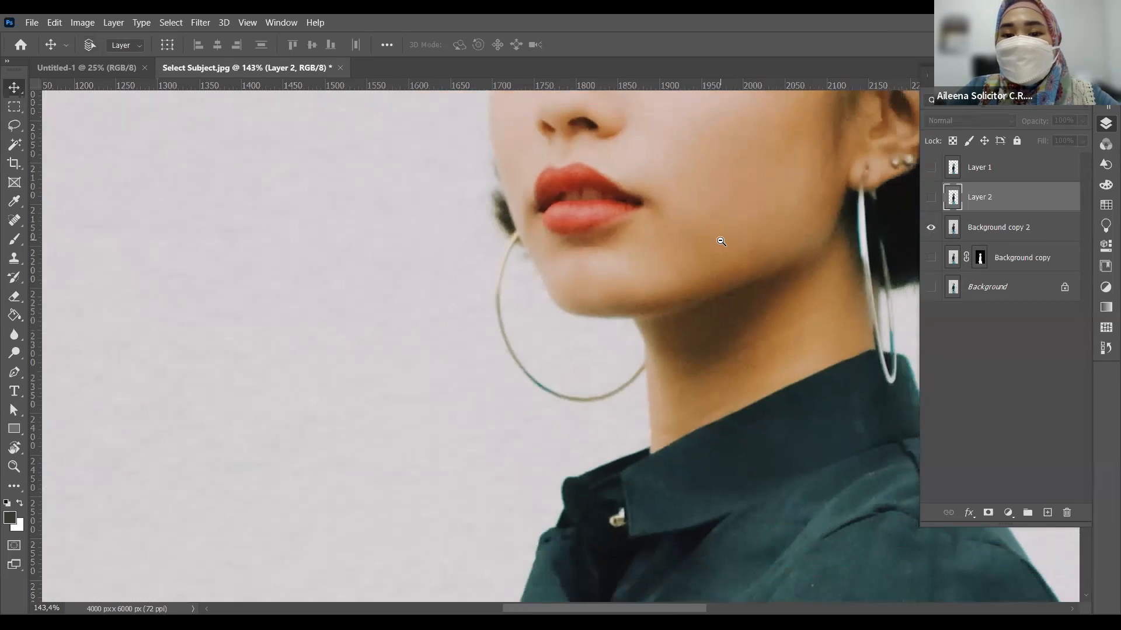
scroll(721, 241, "down", 3)
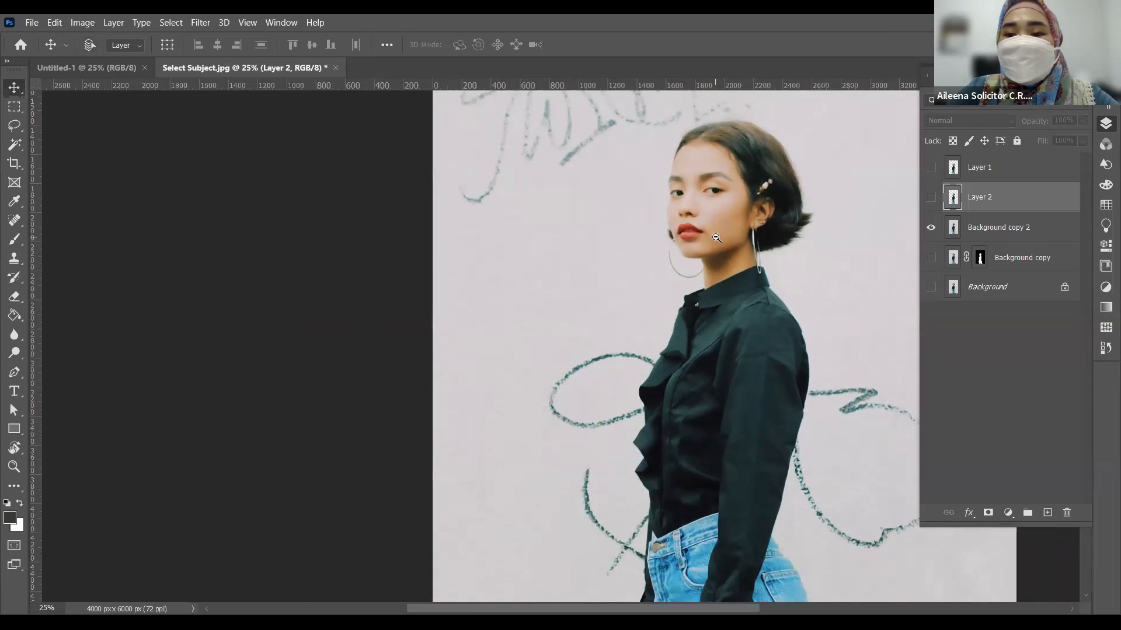
scroll(729, 225, "down", 1)
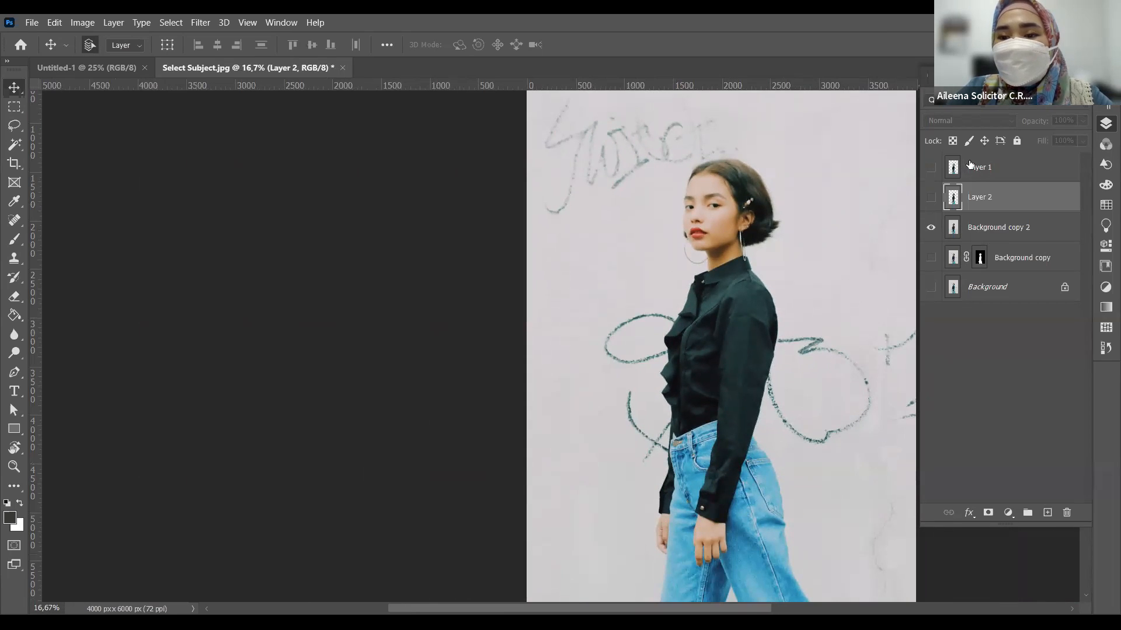
Delete Layer 1, Layer 2 and the masked Background copy layer.
left_click(1005, 177)
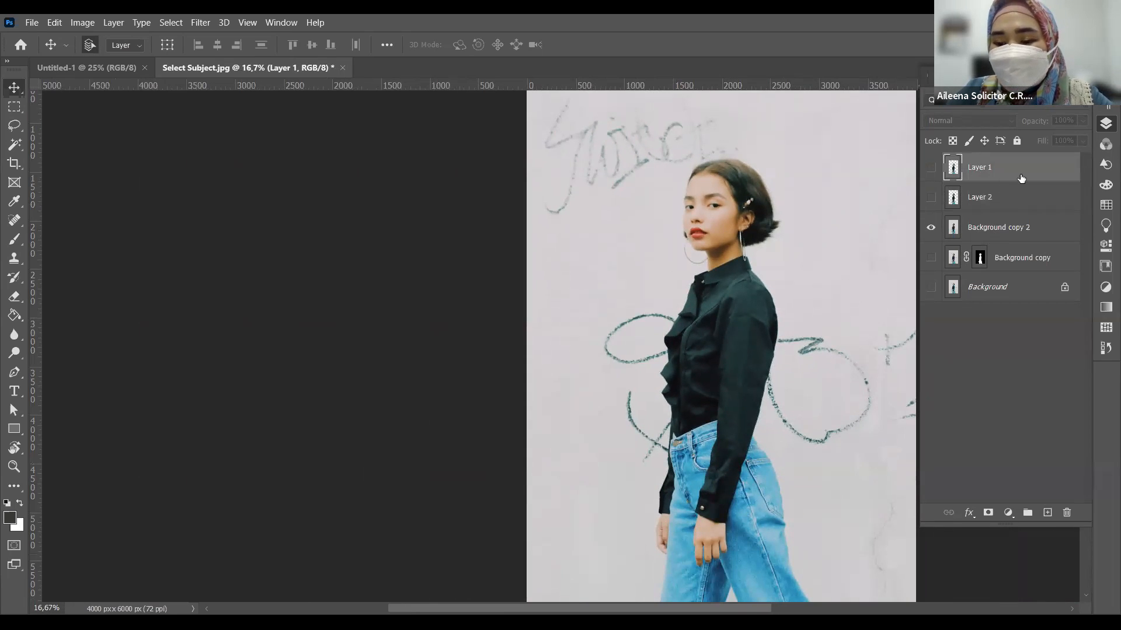
key("Delete")
key("Delete")
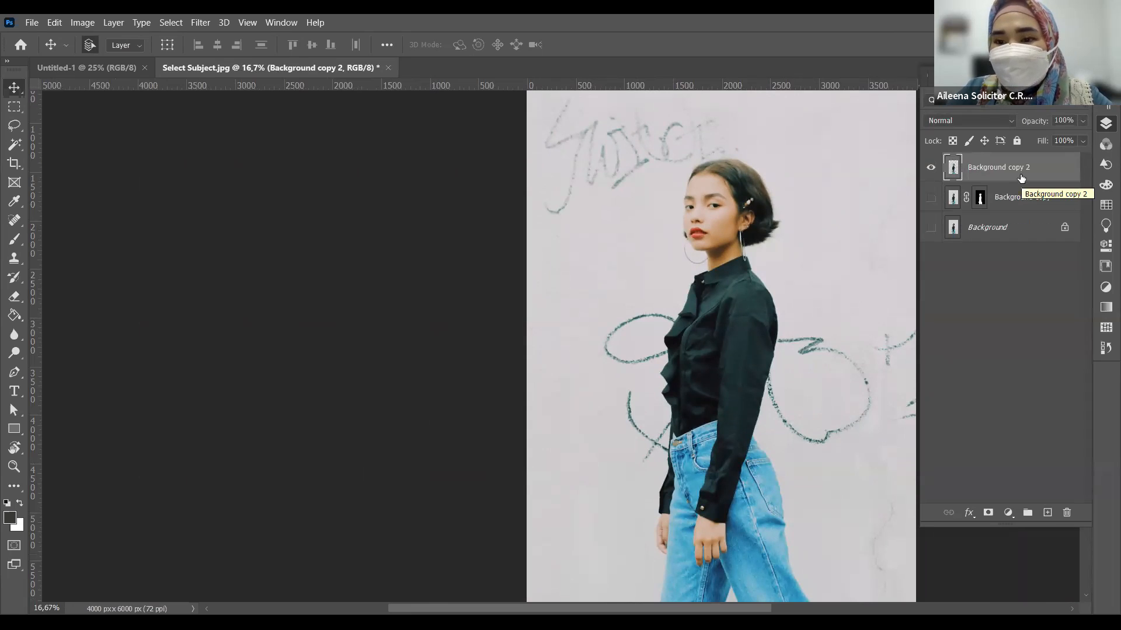
left_click(1051, 200)
key("Delete")
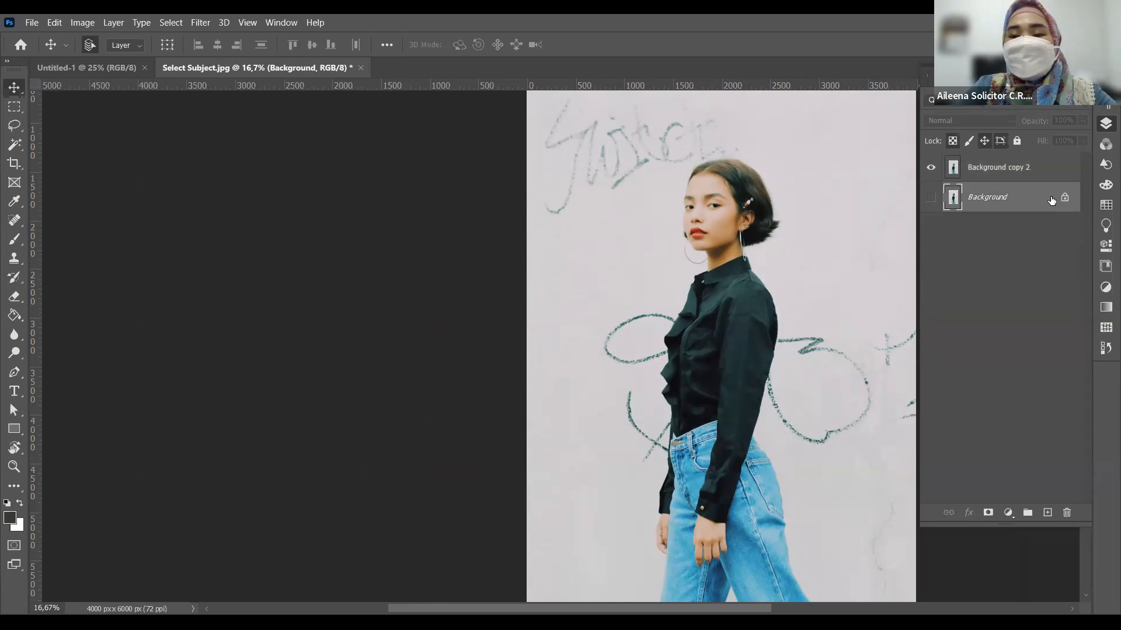
Make Background copy 2 the active layer and activate the Object Selection Tool.
left_click(984, 173)
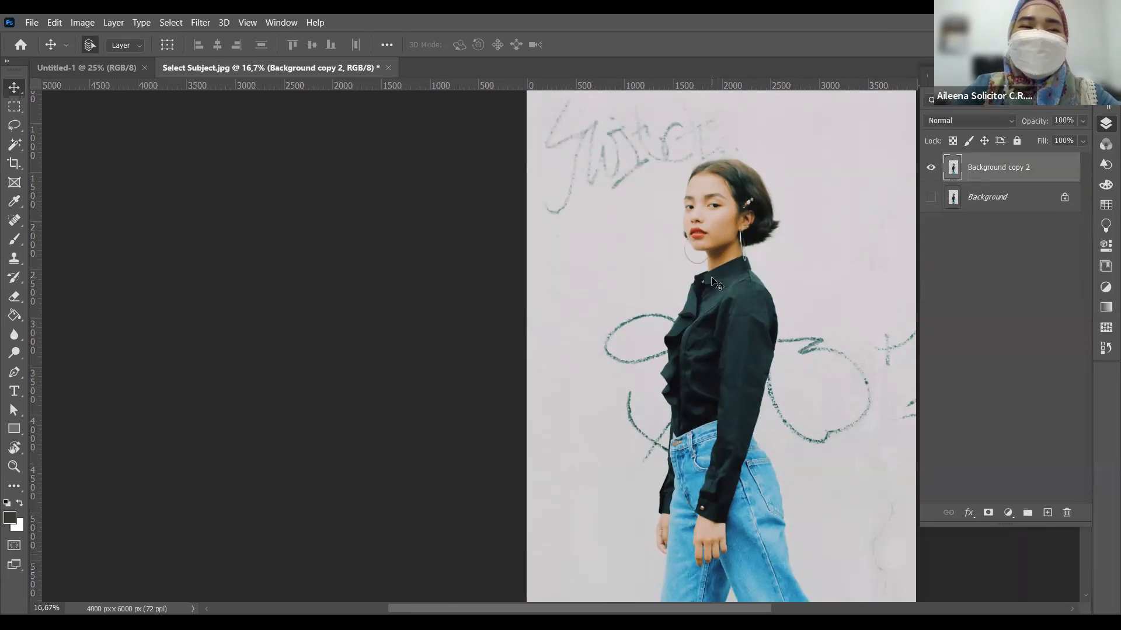
left_click_drag(723, 254, 443, 269)
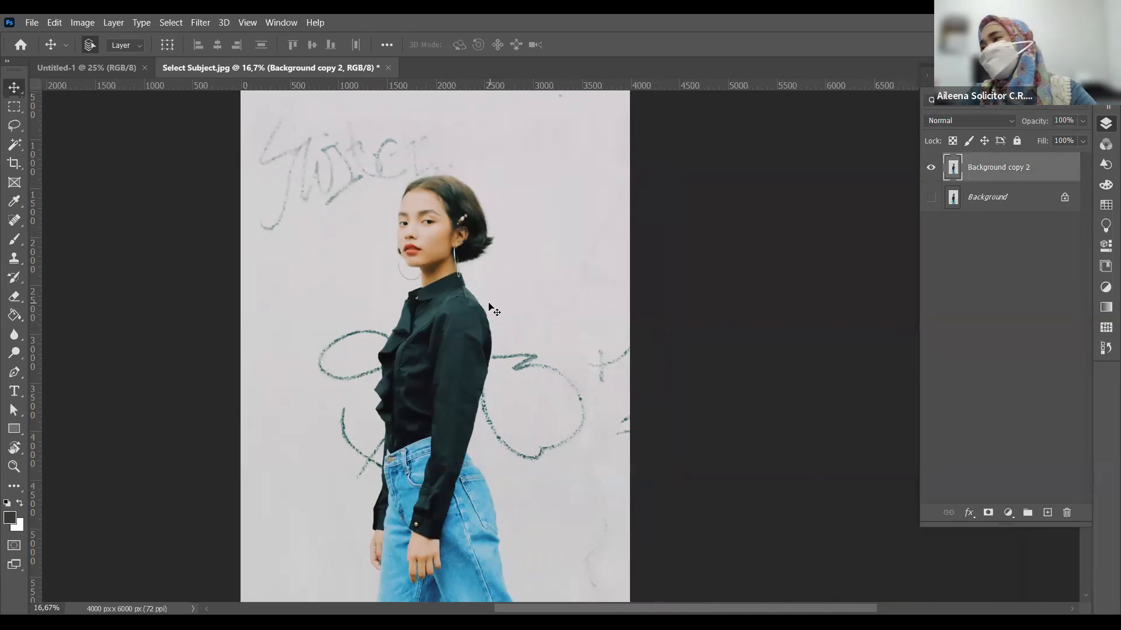
left_click(17, 152)
right_click(23, 153)
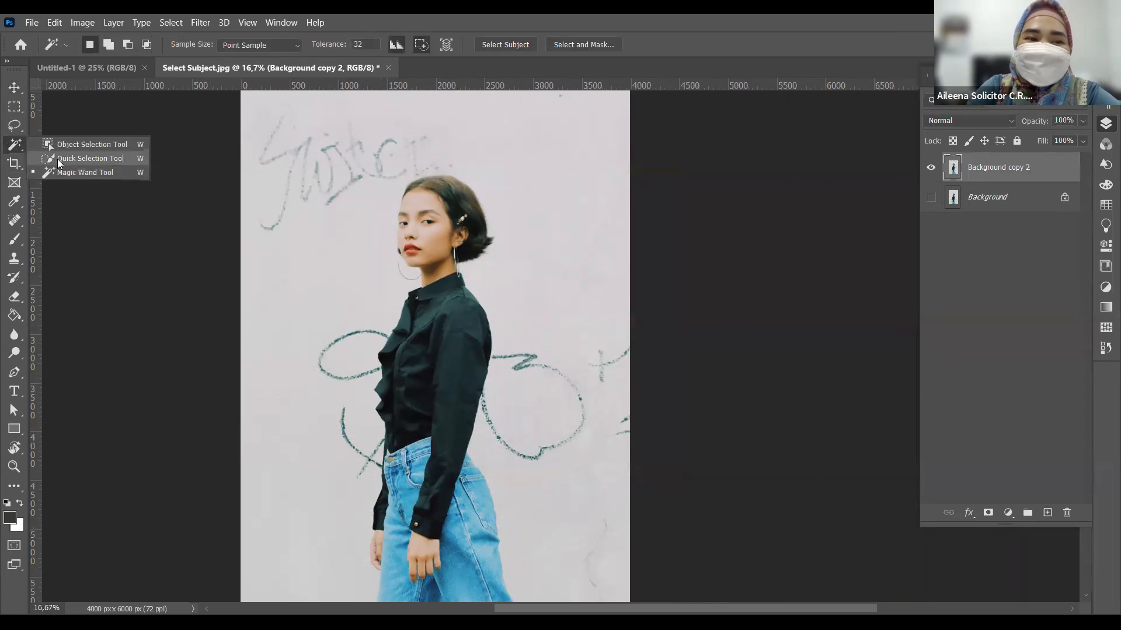
left_click(77, 142)
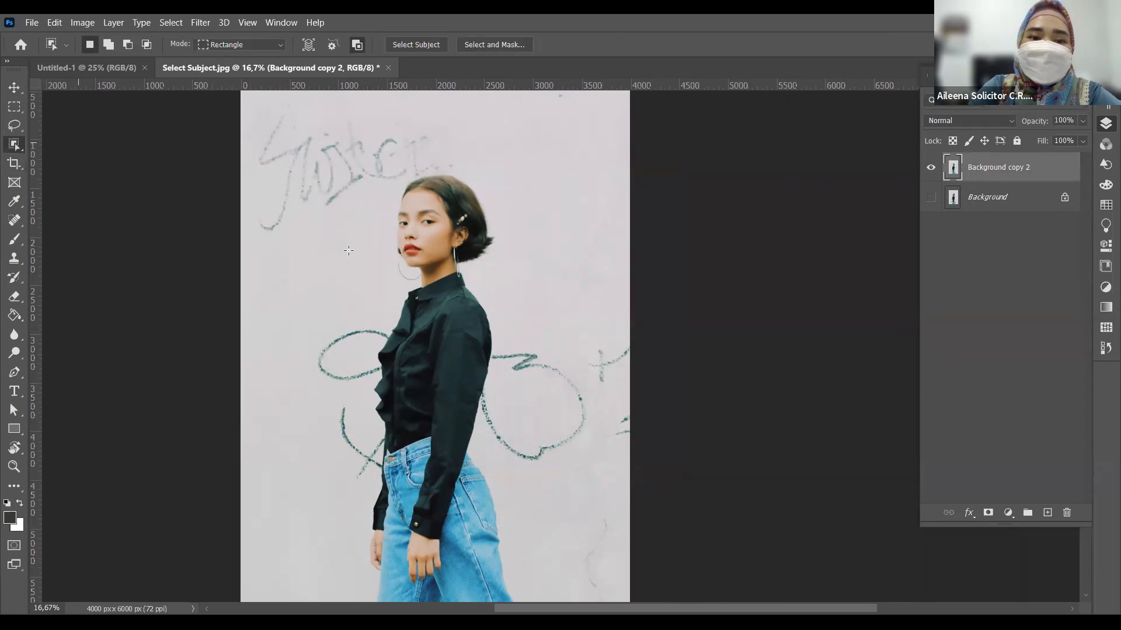
right_click(22, 152)
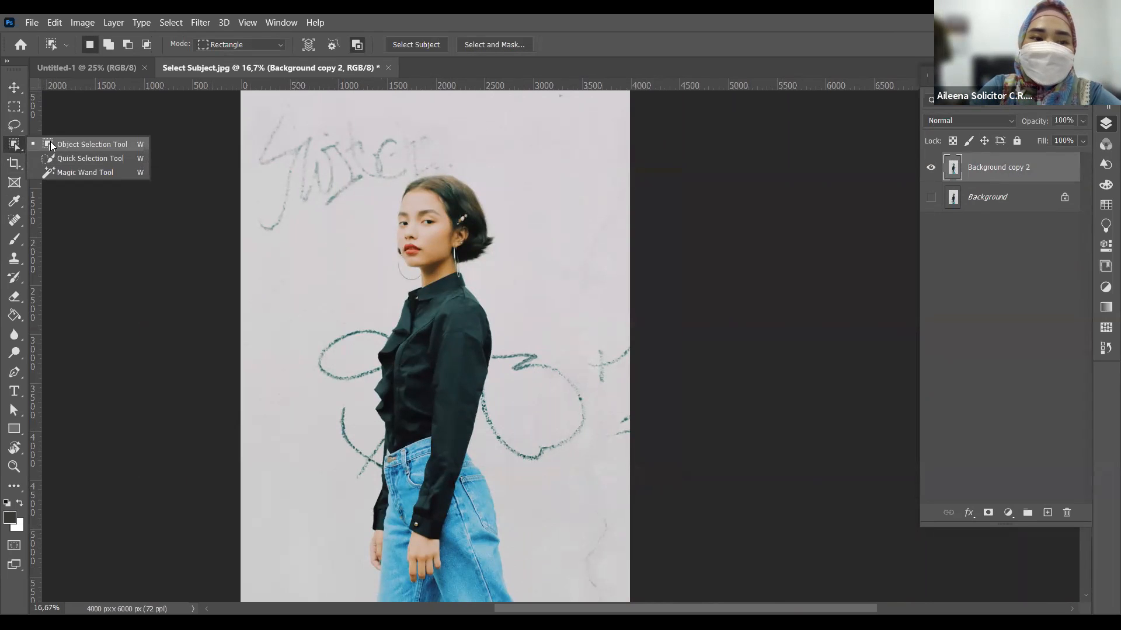
Select the woman on Background copy 2 with the automatic Subject selection and apply it as a layer mask.
left_click(49, 146)
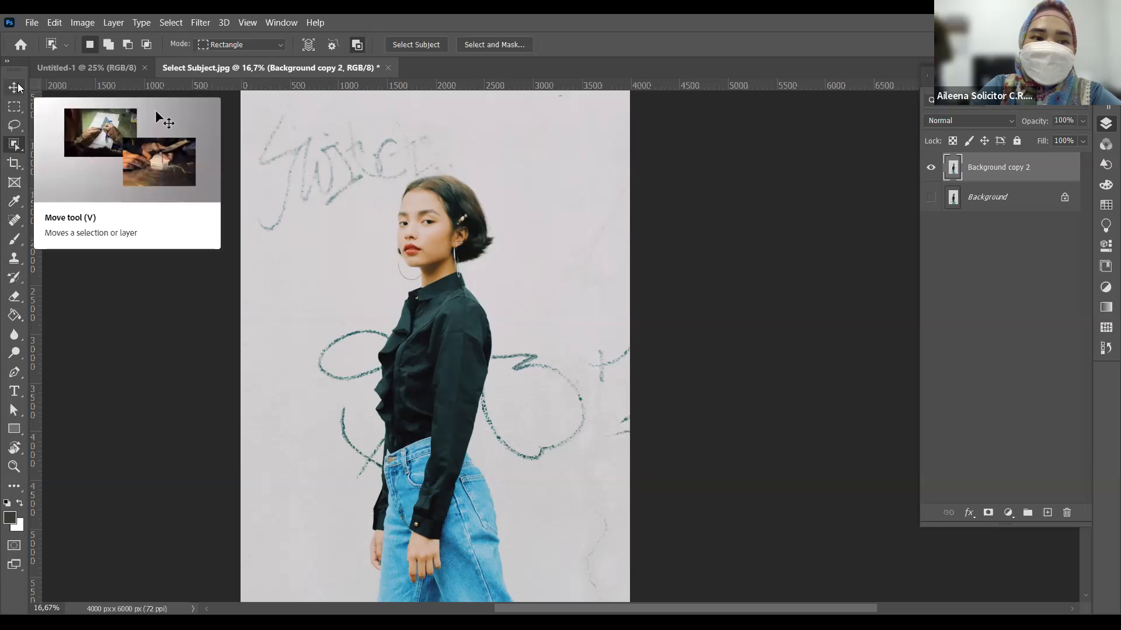
left_click(14, 87)
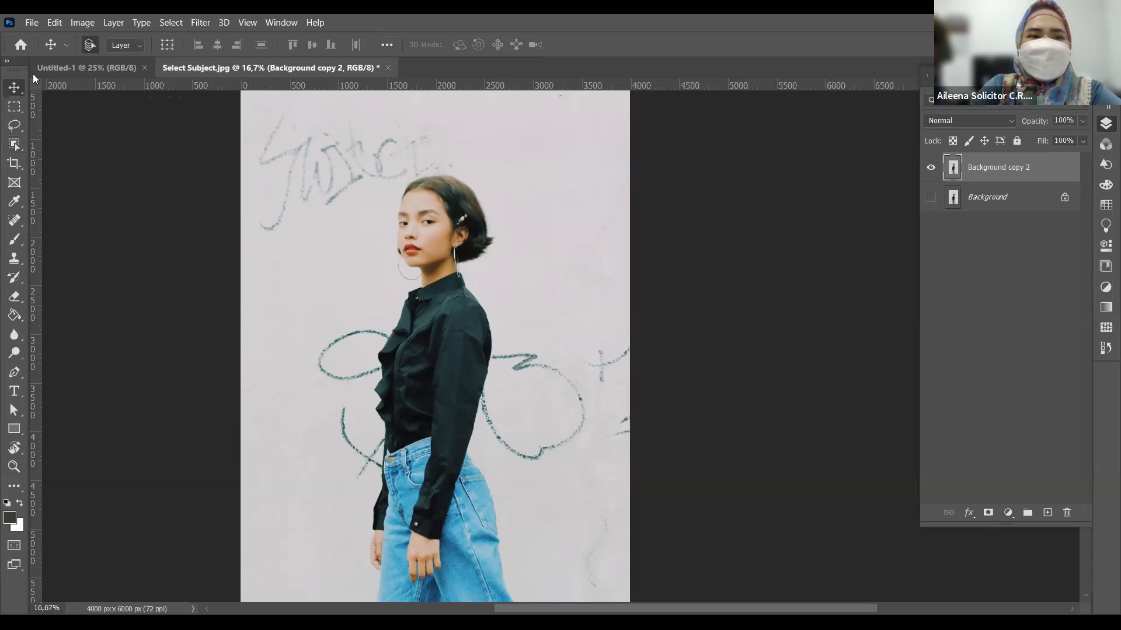
left_click(168, 23)
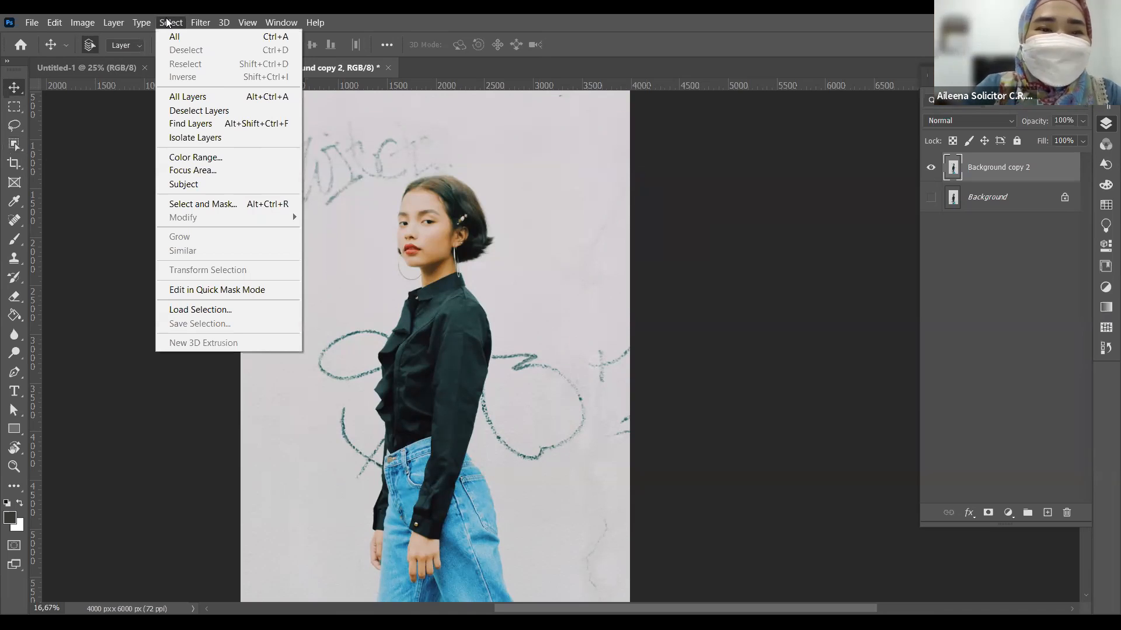
left_click(200, 186)
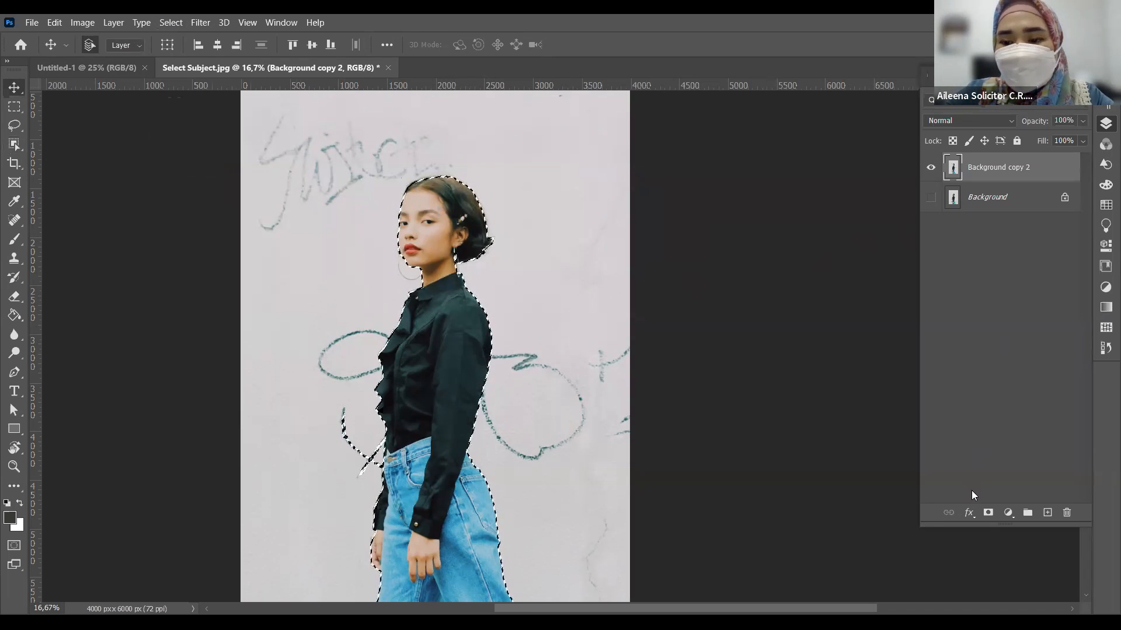
left_click(988, 512)
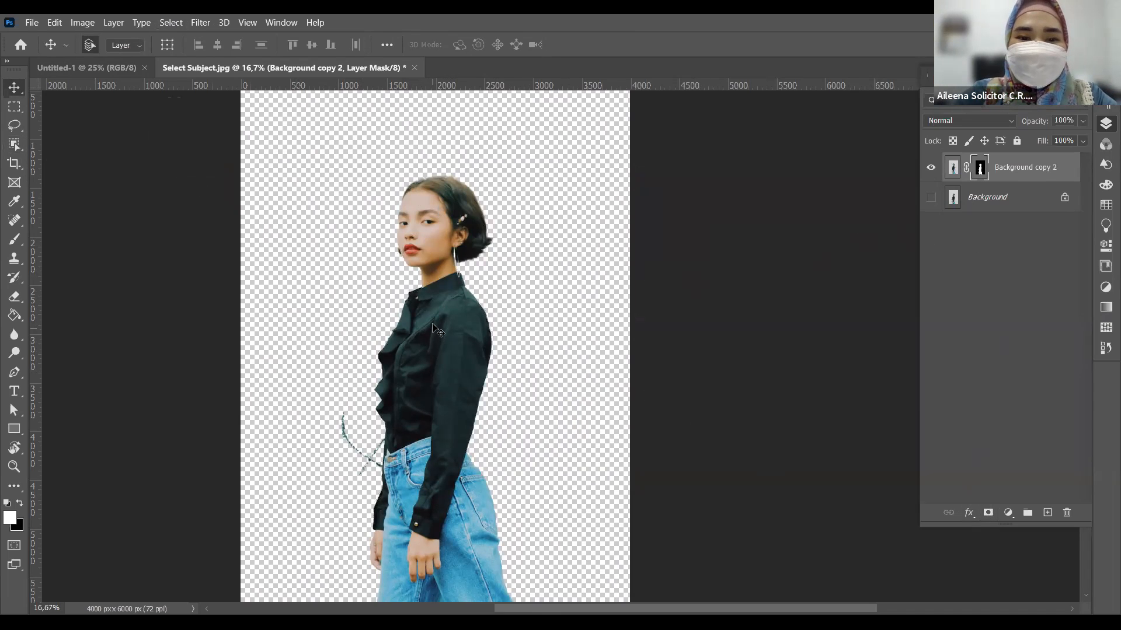
Examine the masked cutout's edges around the face and shirt and the leftover wall scribble beside the waist.
left_click_drag(391, 233, 452, 359)
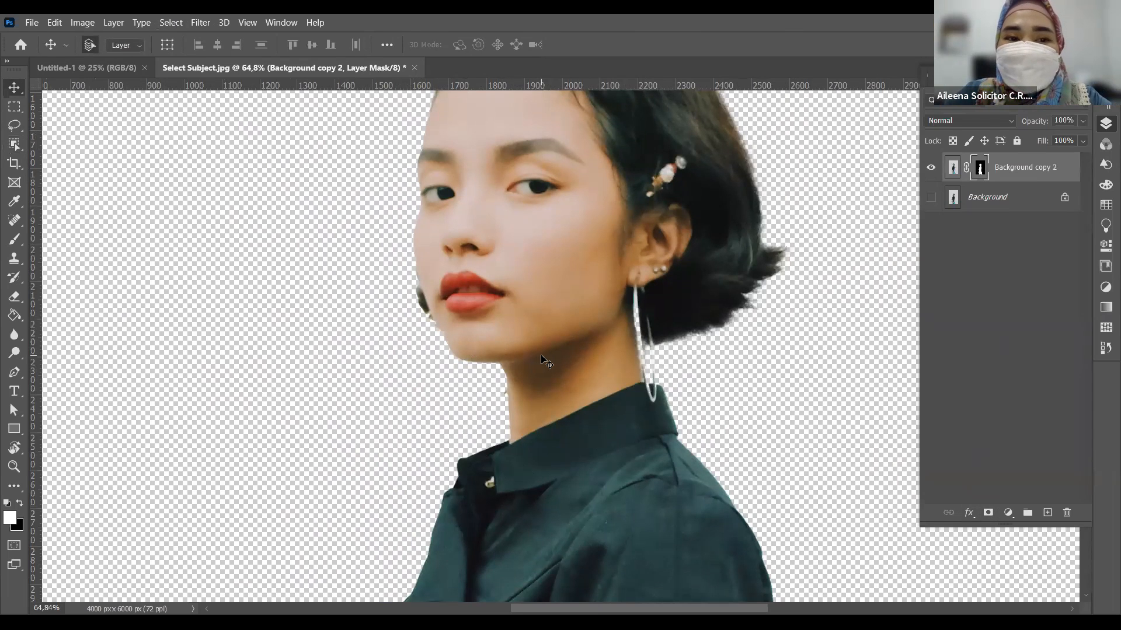
scroll(461, 353, "down", 2)
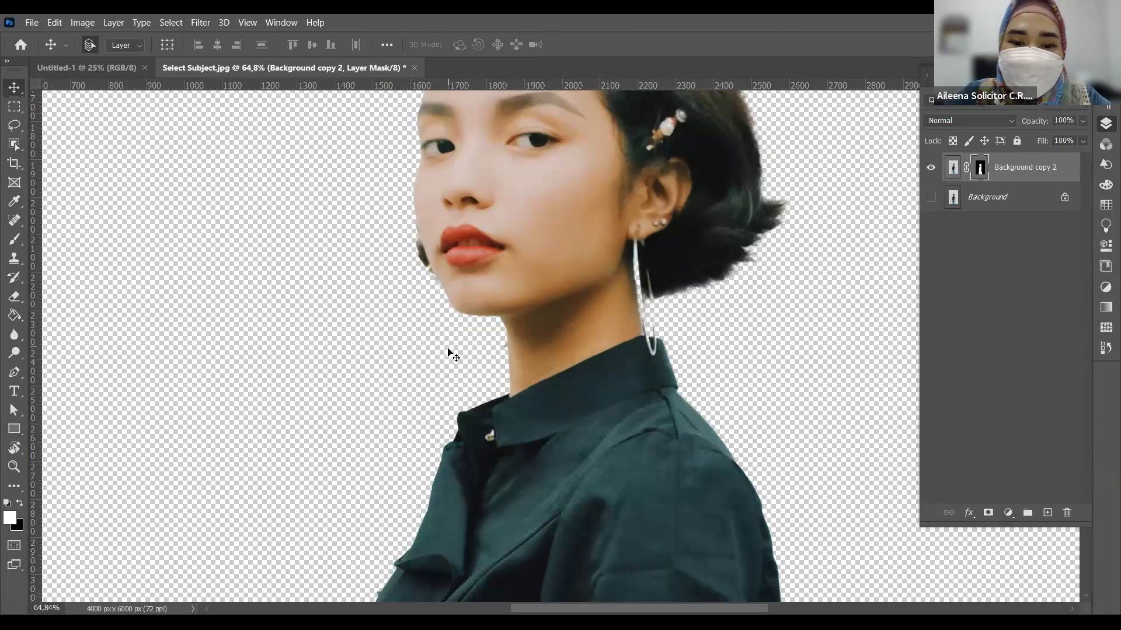
scroll(453, 354, "down", 6)
scroll(478, 294, "down", 1)
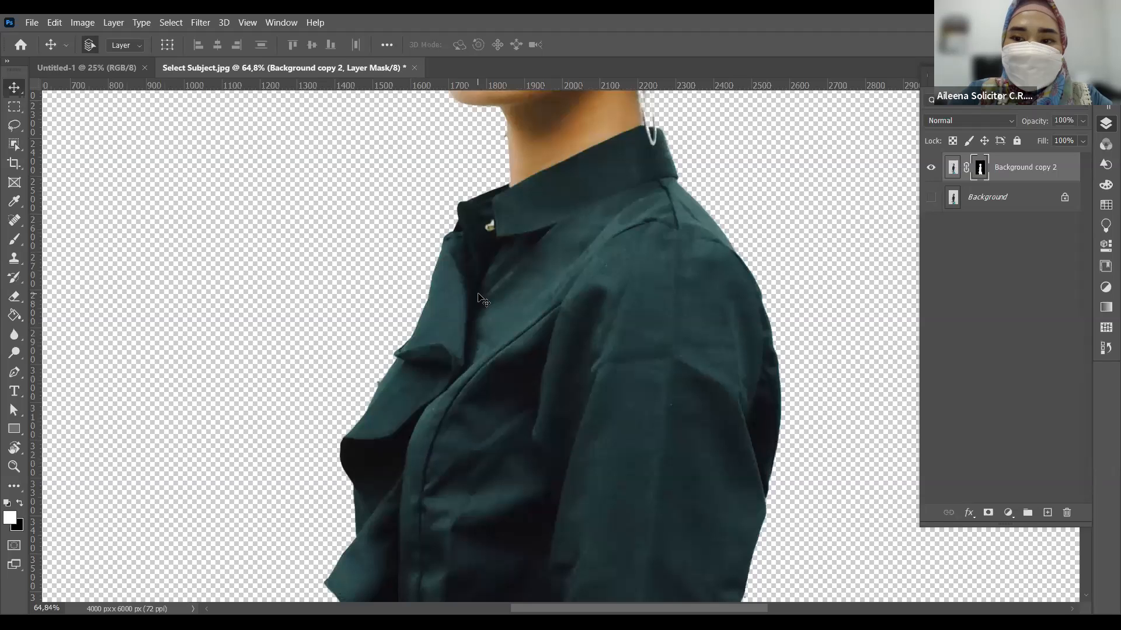
left_click_drag(436, 324, 403, 412)
left_click_drag(382, 460, 511, 319)
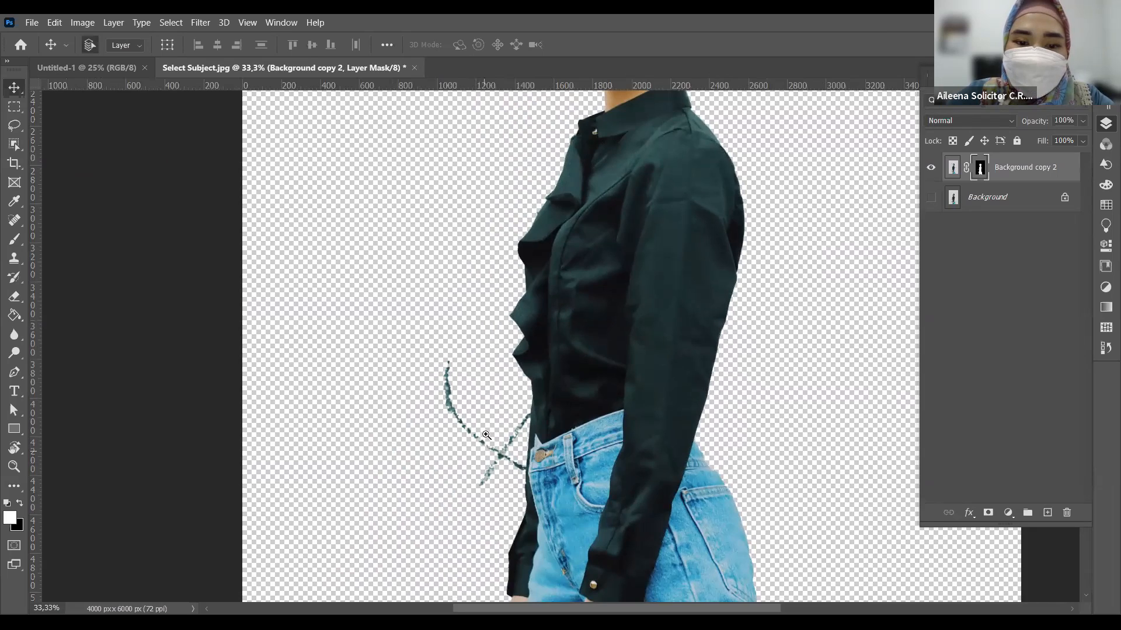
left_click(487, 434, "ctrl")
left_click(487, 434, "ctrl")
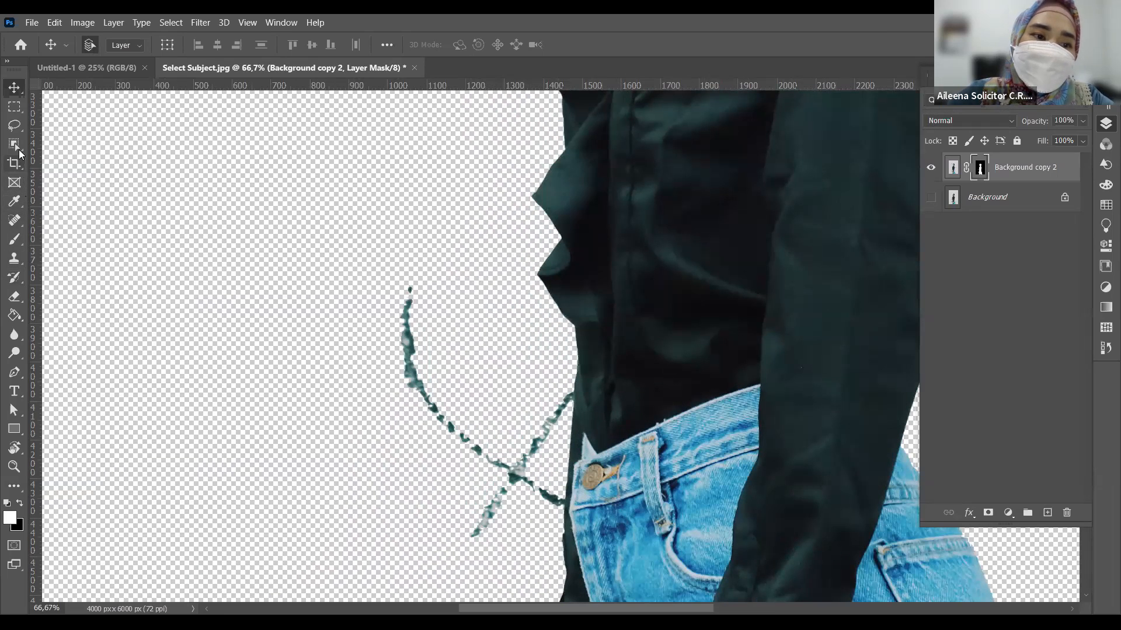
Outline the leftover wall scribble beside the waist with the Lasso Tool, erase it on the layer mask and deselect.
left_click(14, 126)
right_click(18, 132)
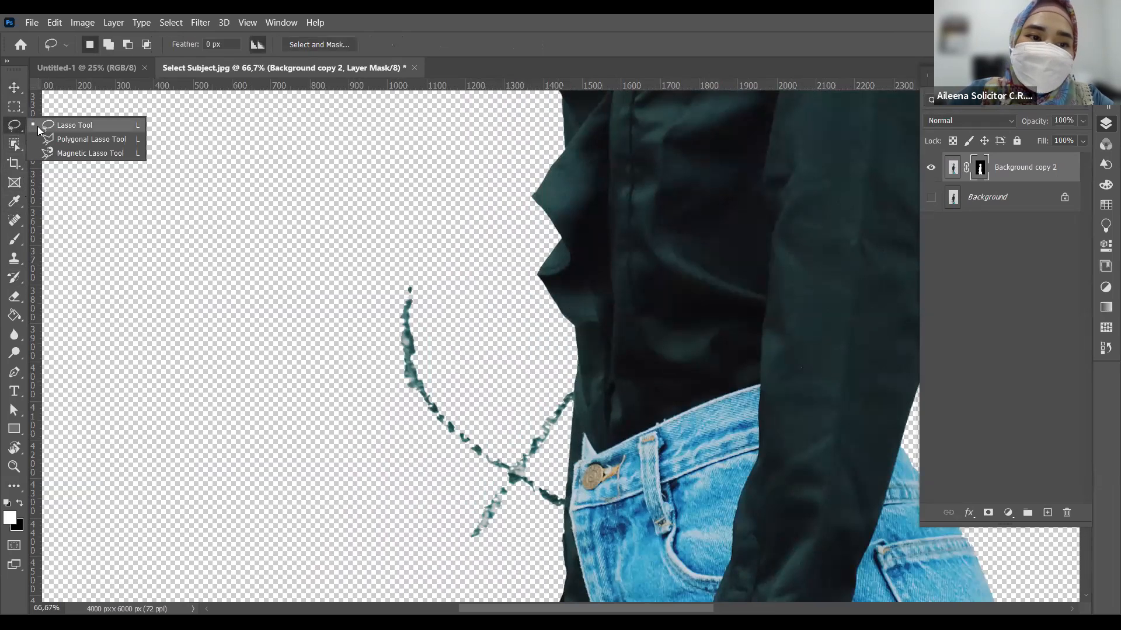
left_click(38, 128)
mouse_move(423, 270)
left_mouse_down()
mouse_move(369, 257)
mouse_move(358, 374)
left_mouse_up()
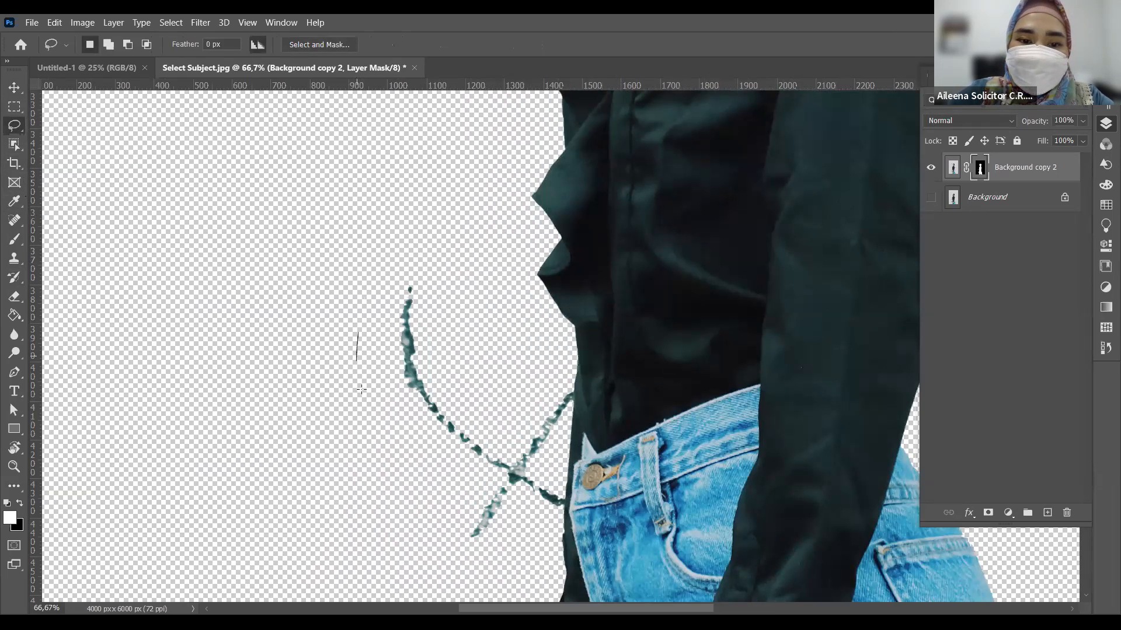
mouse_move(357, 268)
left_mouse_down()
mouse_move(432, 330)
mouse_move(500, 475)
mouse_move(572, 388)
mouse_move(540, 526)
mouse_move(480, 558)
mouse_move(382, 452)
mouse_move(359, 271)
left_mouse_up()
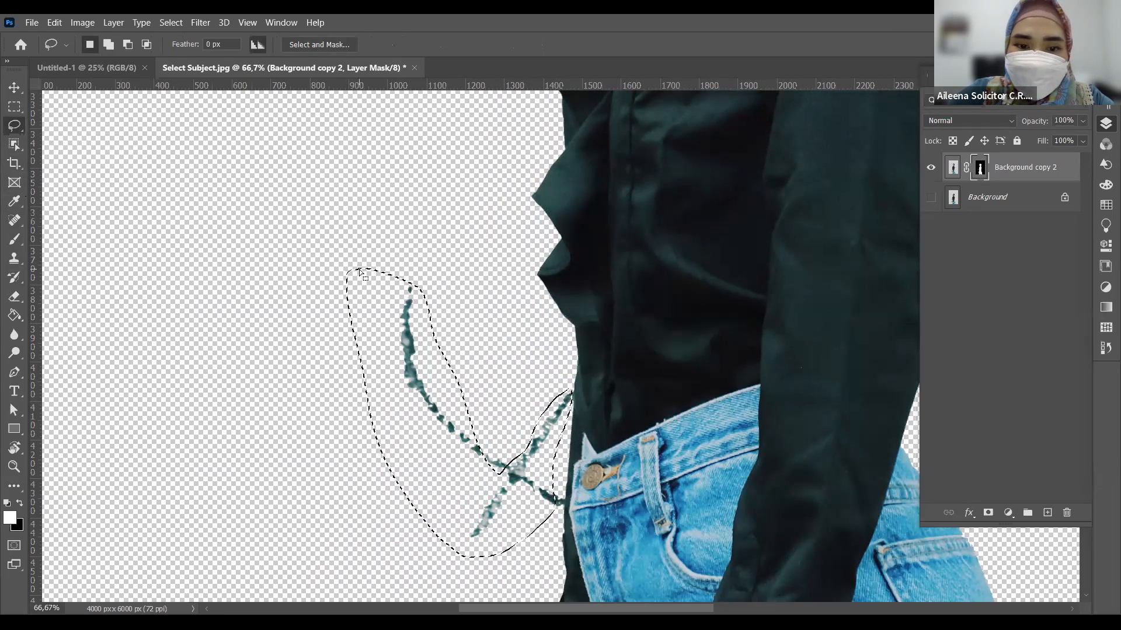
key("Delete")
key("ctrl+d")
Lasso and erase the remaining scribble fragments between the scribble's curve and the shirt on the layer mask.
left_click_drag(454, 399, 516, 485)
key("ctrl+d")
mouse_move(459, 417)
left_mouse_down()
mouse_move(493, 432)
mouse_move(525, 469)
mouse_move(500, 501)
mouse_move(466, 460)
mouse_move(460, 422)
left_mouse_up()
key("Delete")
mouse_move(544, 481)
left_mouse_down()
mouse_move(563, 502)
mouse_move(556, 519)
mouse_move(540, 483)
left_mouse_up()
key("Delete")
key("ctrl+d")
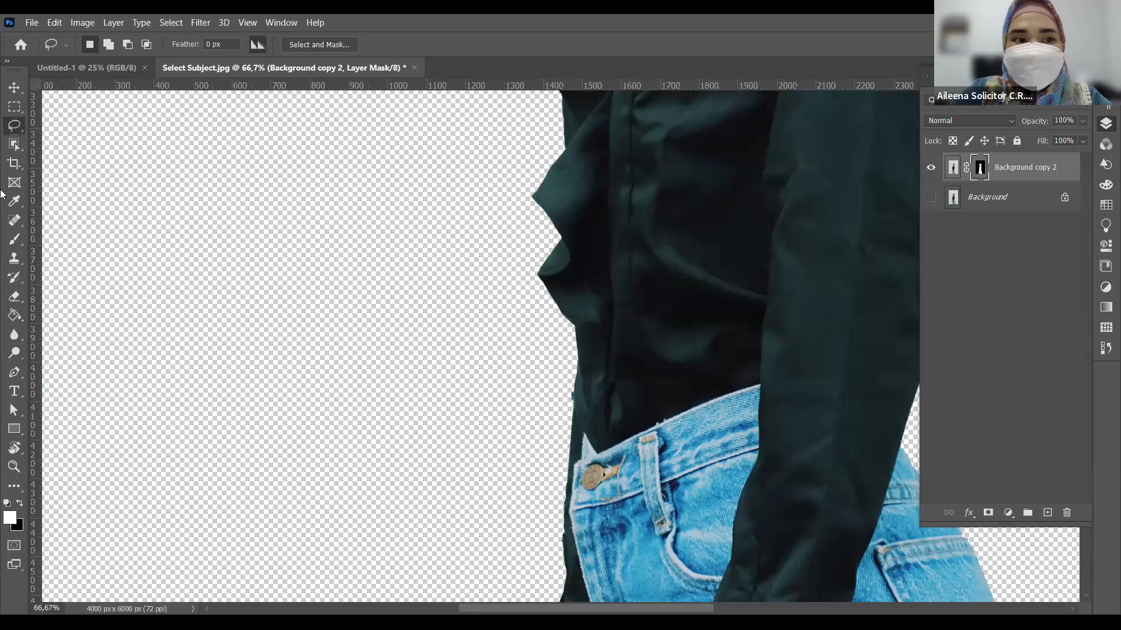
Switch to the Move Tool and examine the cleaned cutout from the waist up to the head.
left_click(14, 87)
left_click(532, 395, "alt")
left_click(532, 396, "alt")
left_click_drag(689, 389, 521, 106)
left_click_drag(591, 482, 553, 390)
left_click_drag(583, 315, 593, 453)
left_click_drag(585, 367, 614, 445)
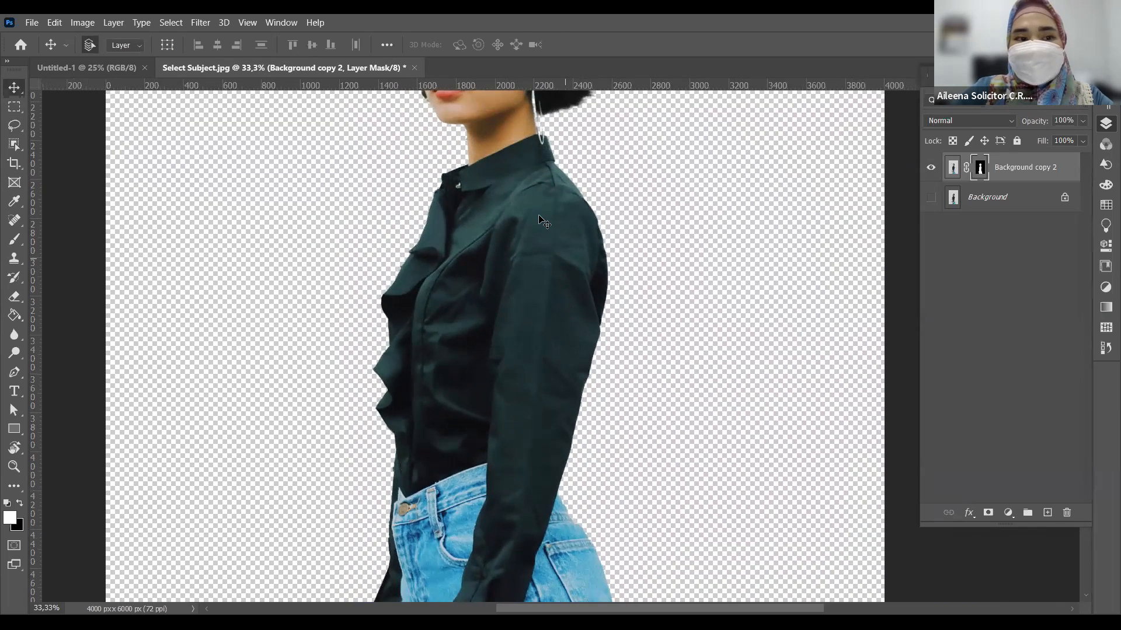
left_click_drag(540, 210, 607, 565)
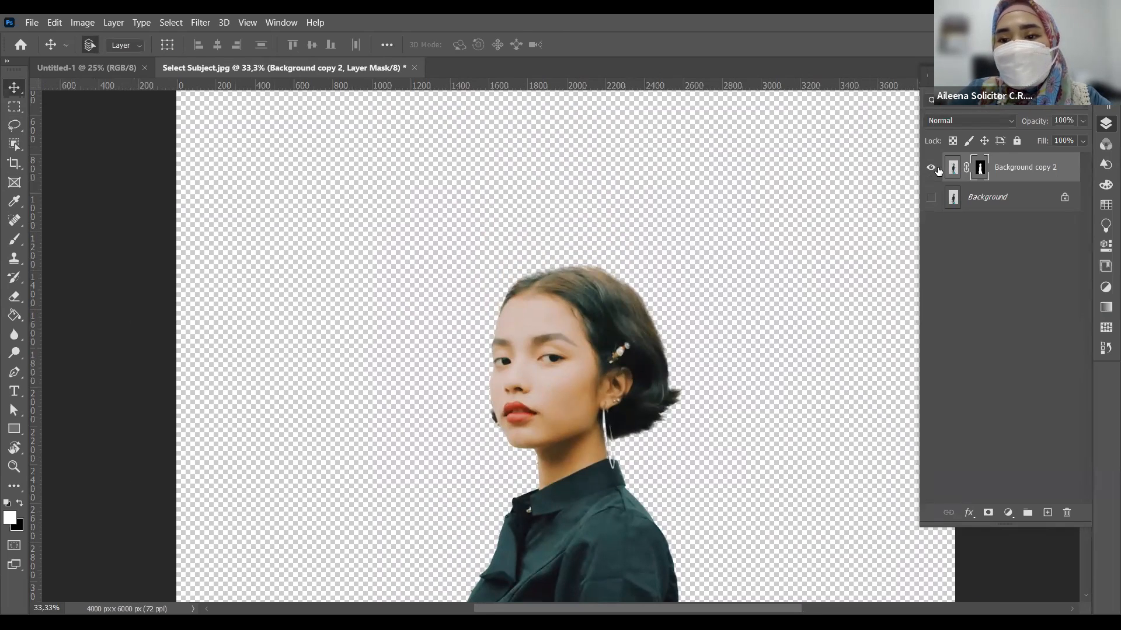
Revert the document to the Duplicate Layer state in its history.
left_click(1105, 348)
scroll(990, 403, "up", 10)
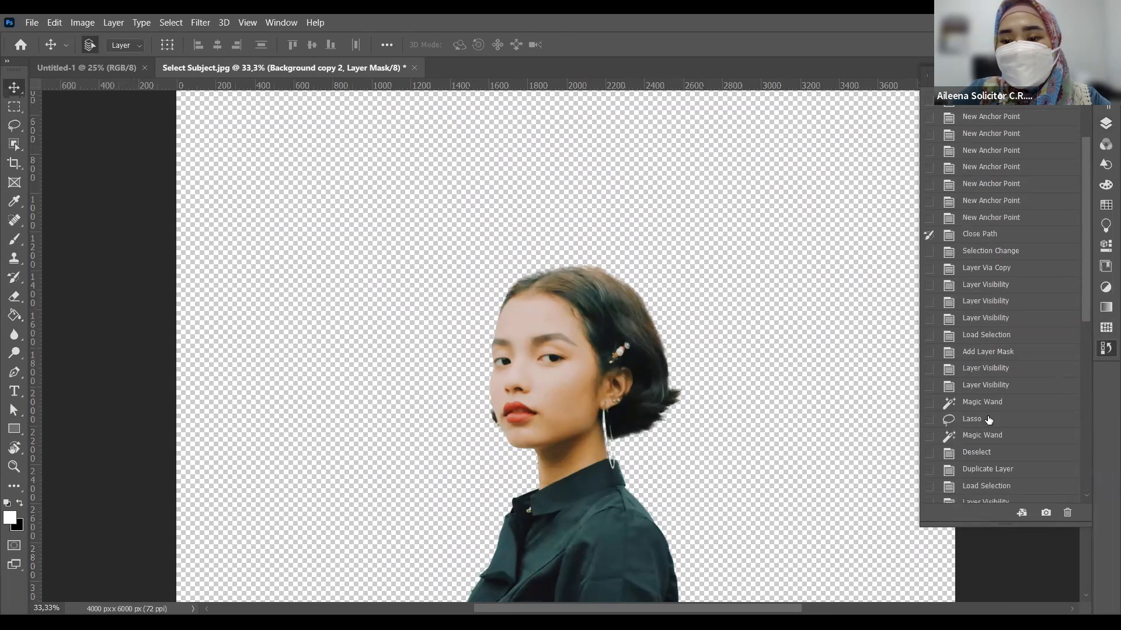
left_click(987, 470)
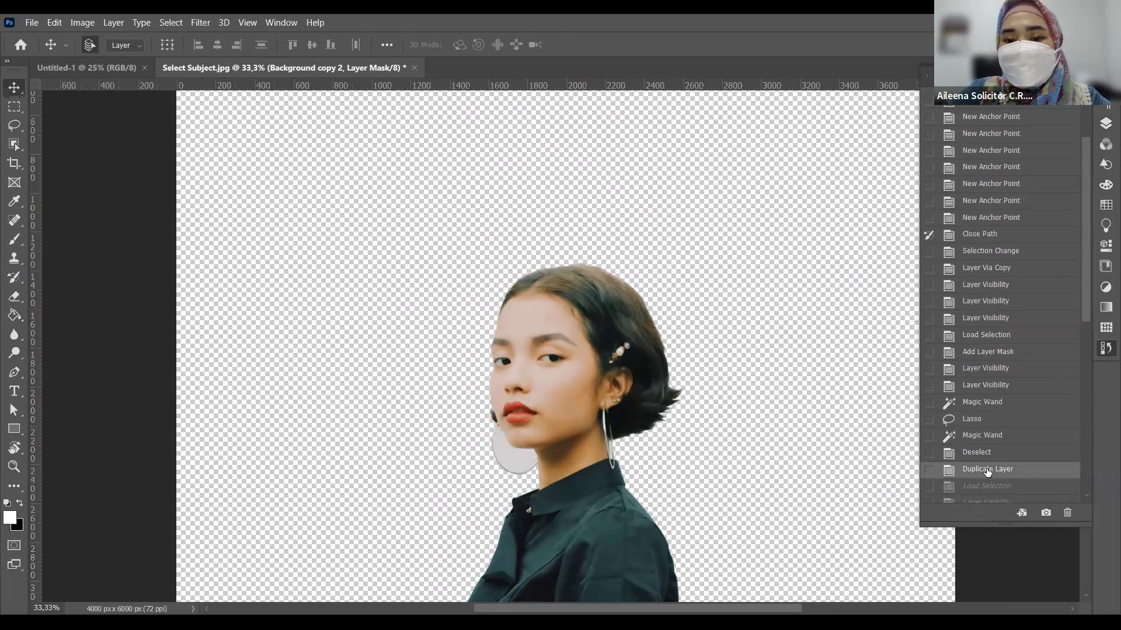
Delete the masked Background copy 2 and Background copy layers.
left_click(1106, 123)
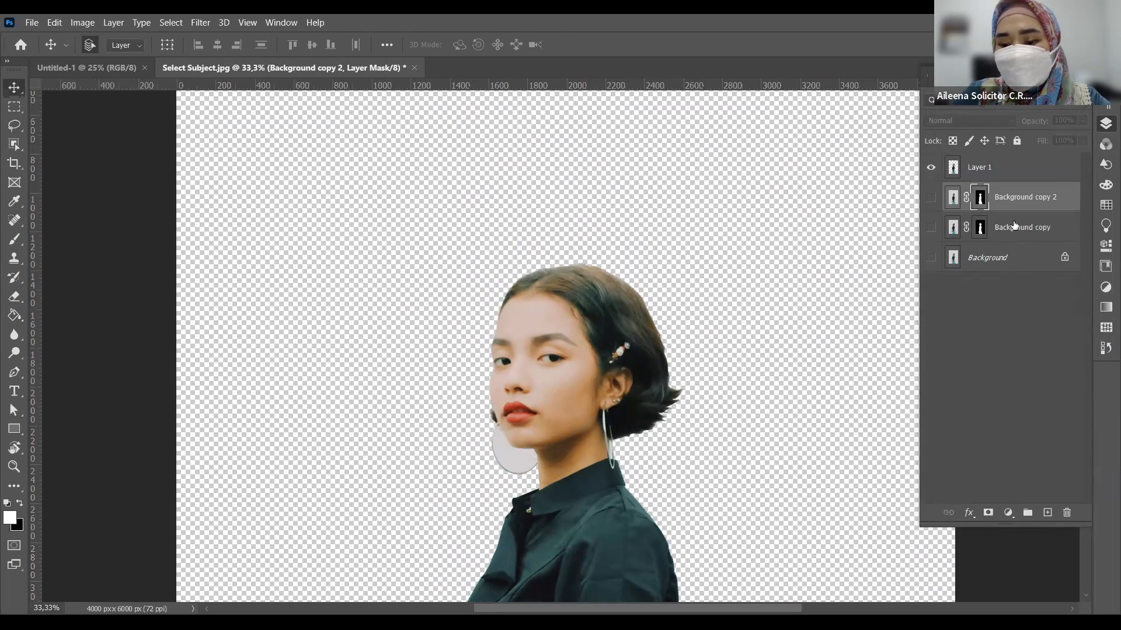
key("Delete")
key("Delete")
Hide Layer 1 and show a new duplicate of the Background layer.
left_click(931, 168)
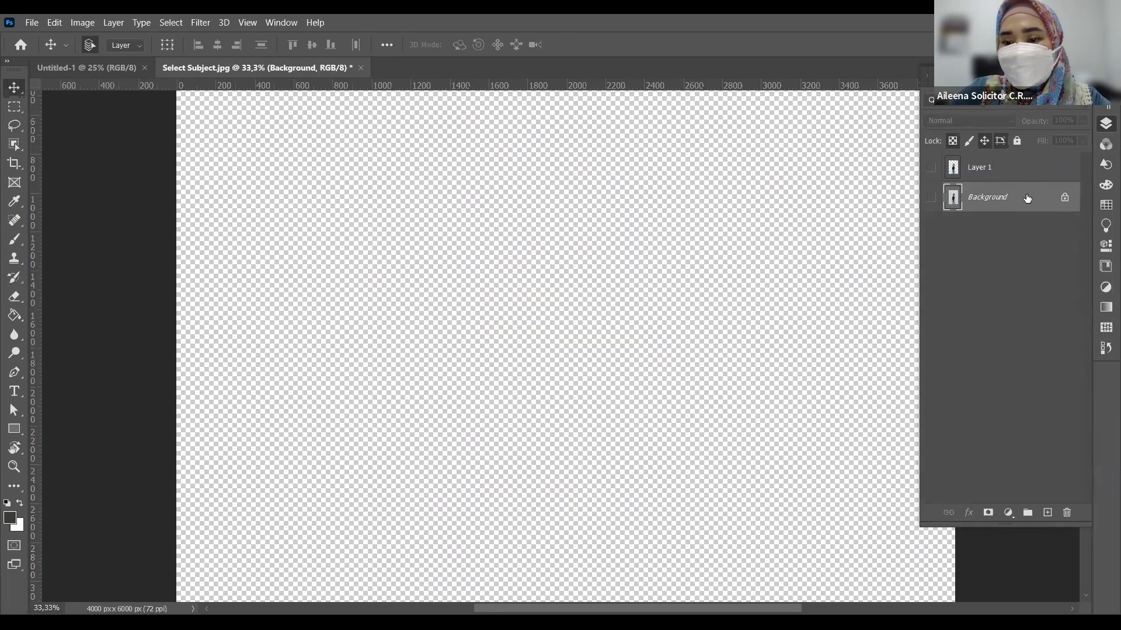
key("ctrl+j")
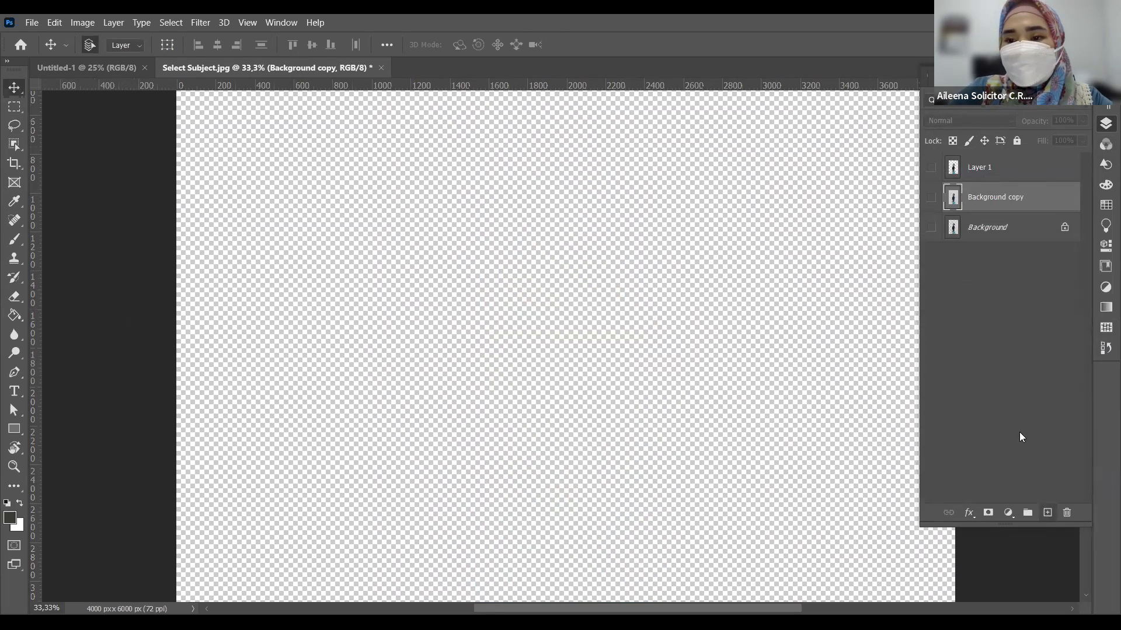
left_click(931, 199)
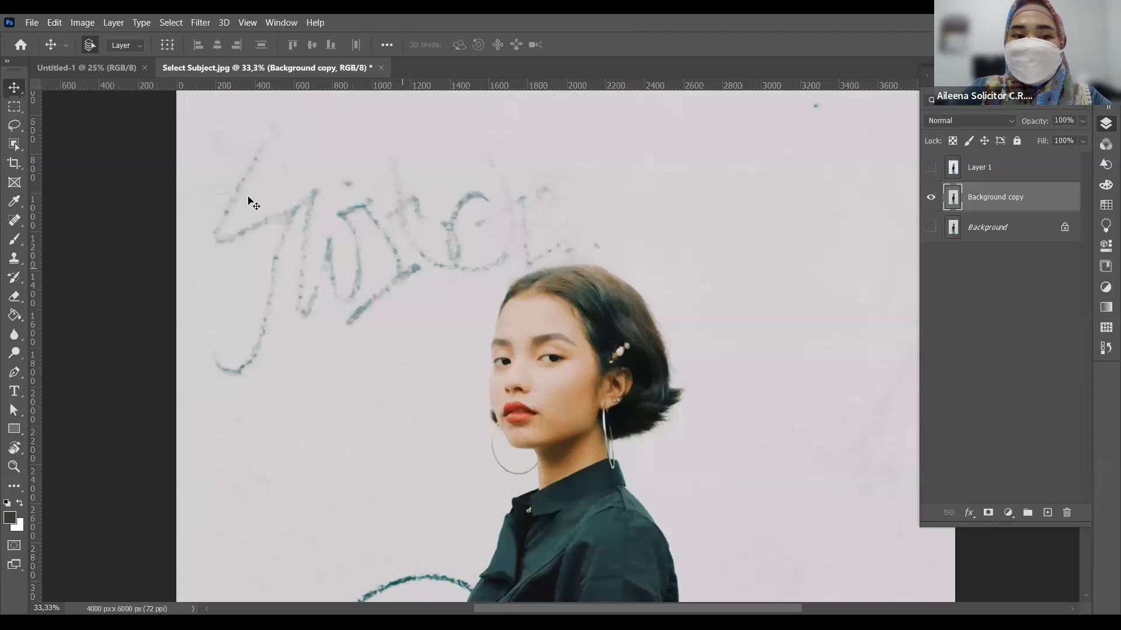
Start a Color Range selection on Background copy and move its dialog up so all preview options are reachable.
left_click(162, 23)
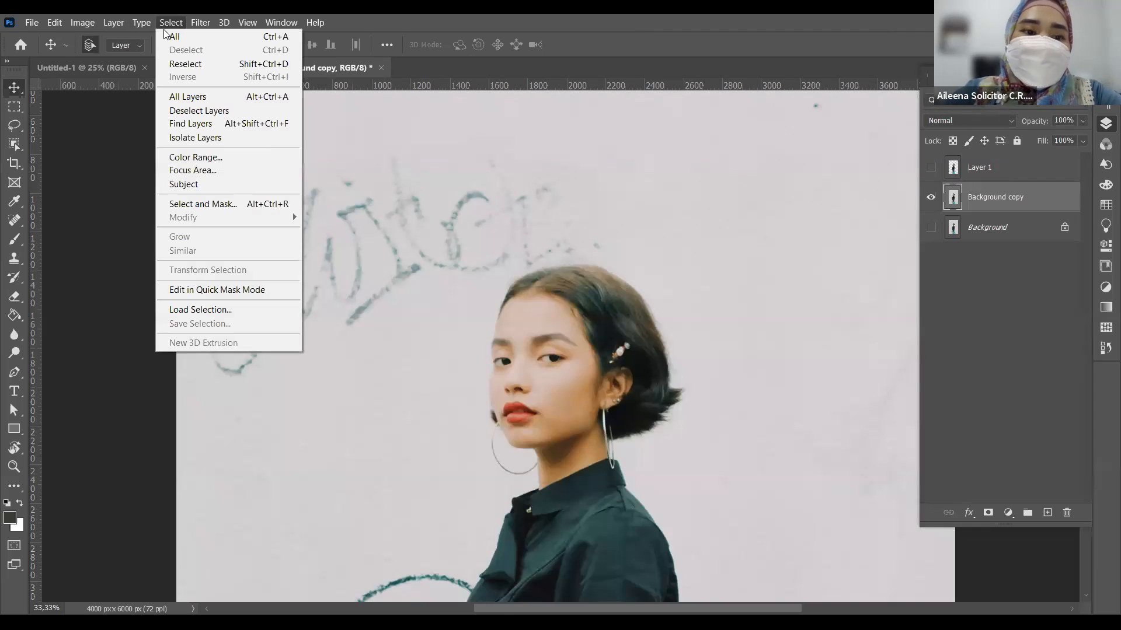
left_click(205, 162)
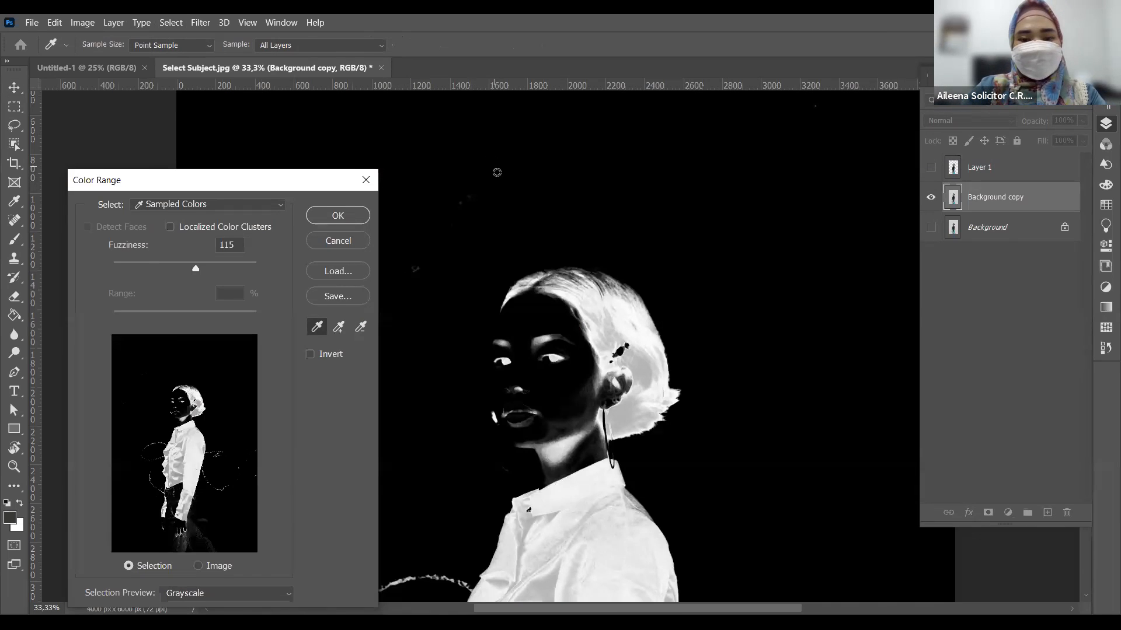
key("ctrl")
key("alt")
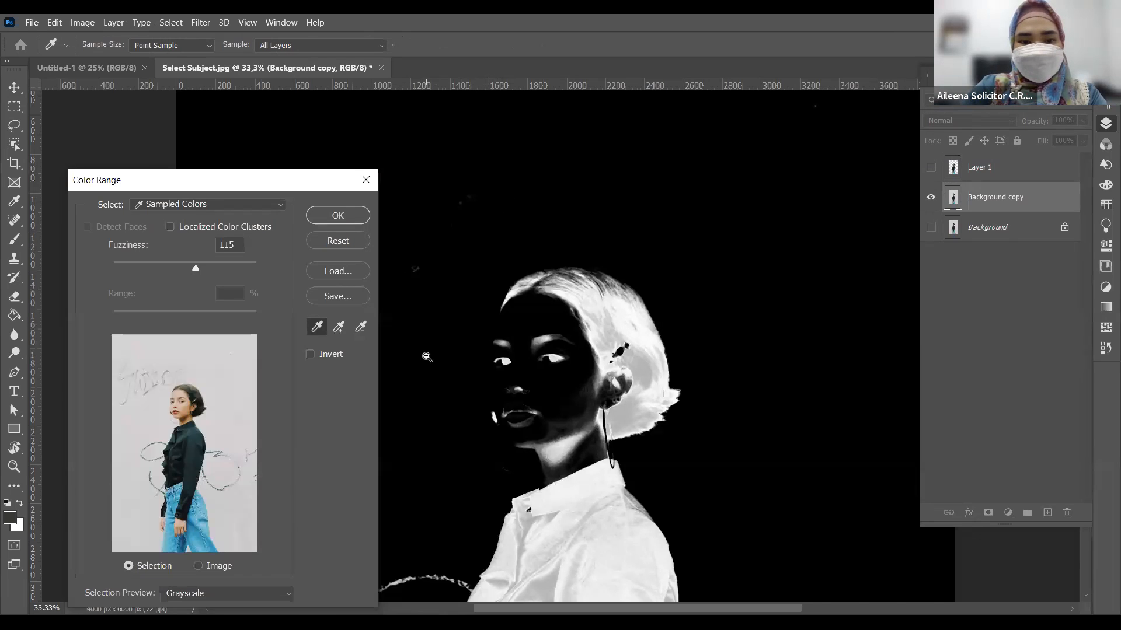
left_click(472, 364)
left_click(455, 372)
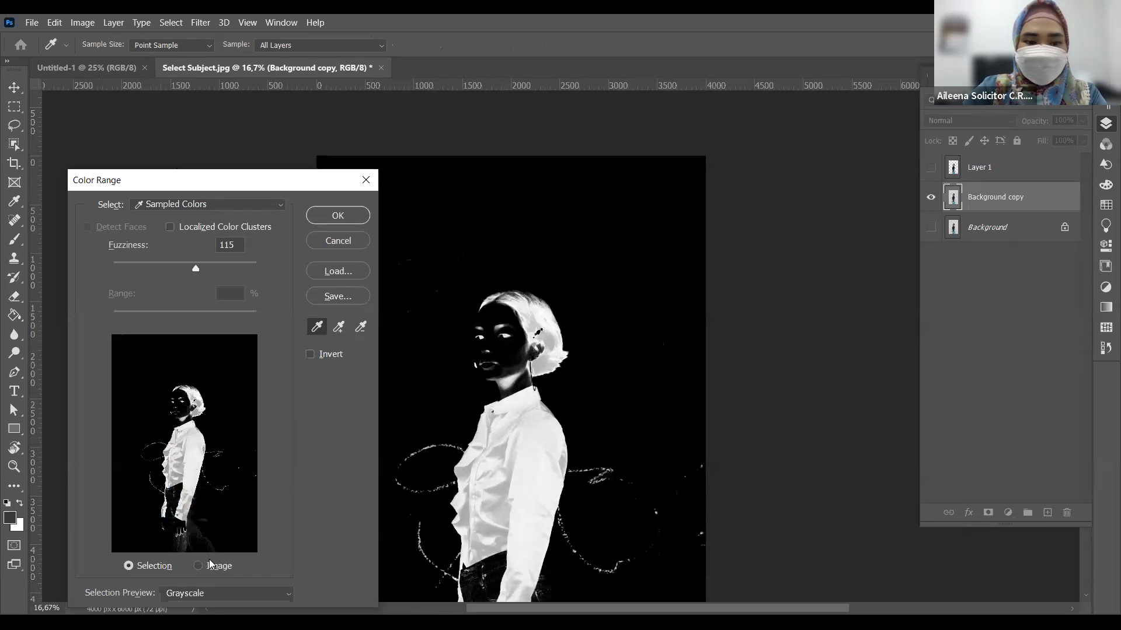
left_click(230, 594)
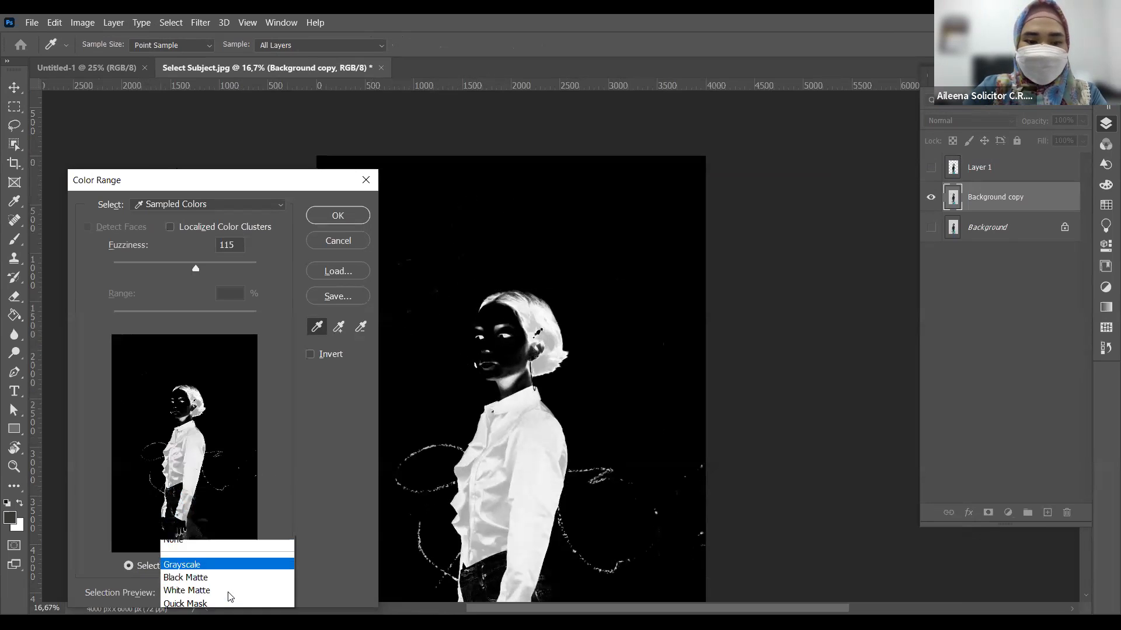
left_click(293, 185)
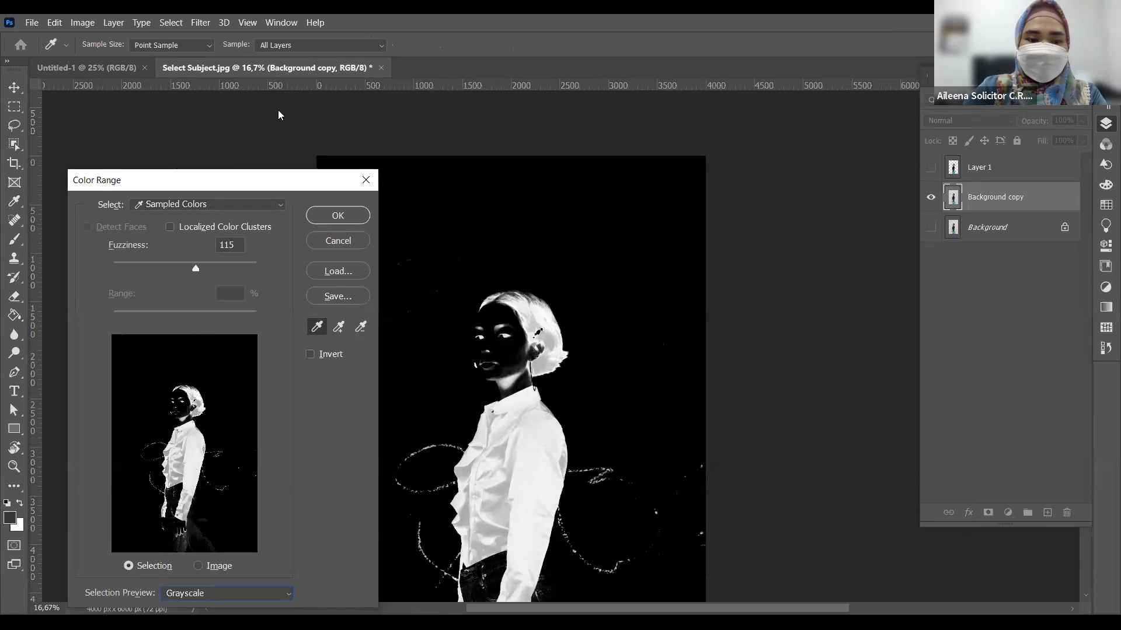
left_click_drag(278, 180, 277, 106)
Compare the Black Matte, White Matte and Quick Mask selection previews of the color range.
left_click(285, 520)
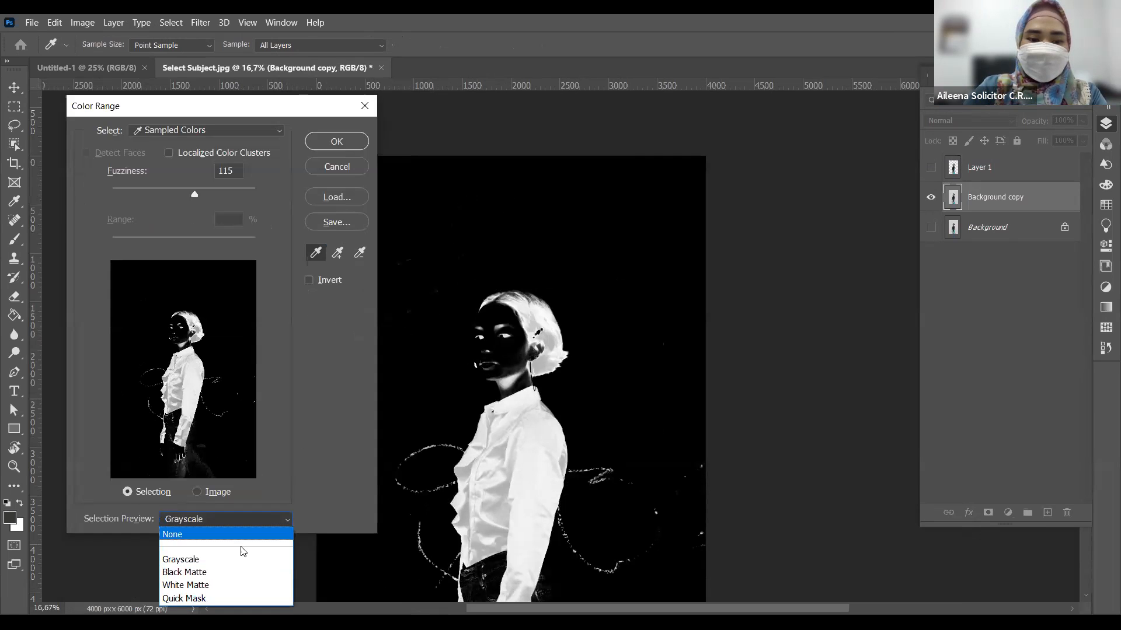
left_click(211, 573)
left_click(288, 521)
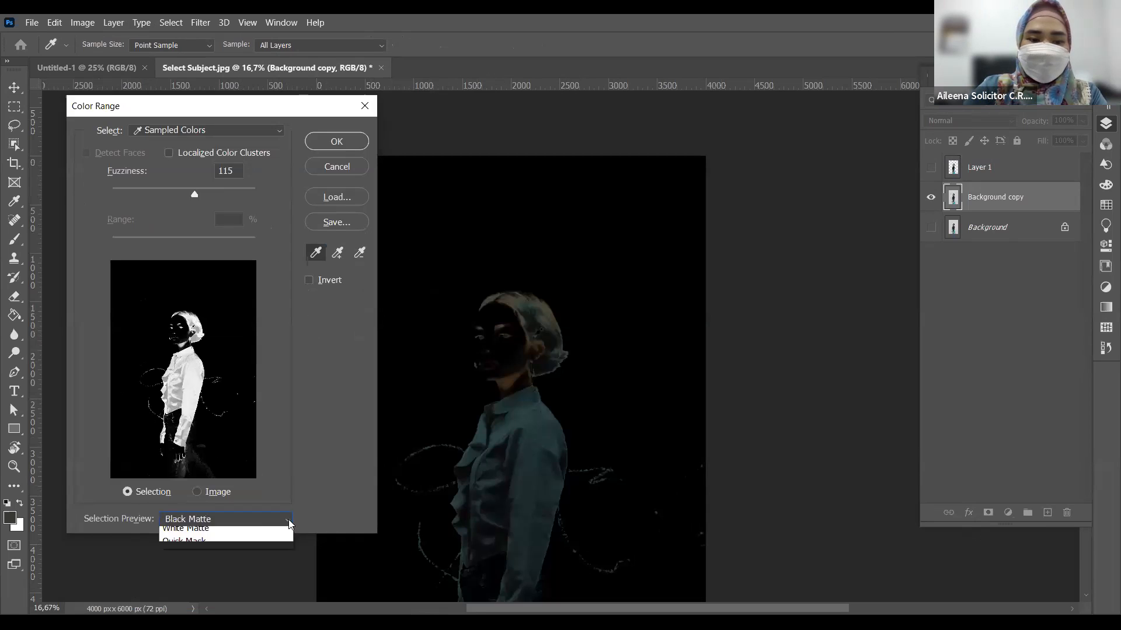
left_click(274, 584)
left_click(286, 521)
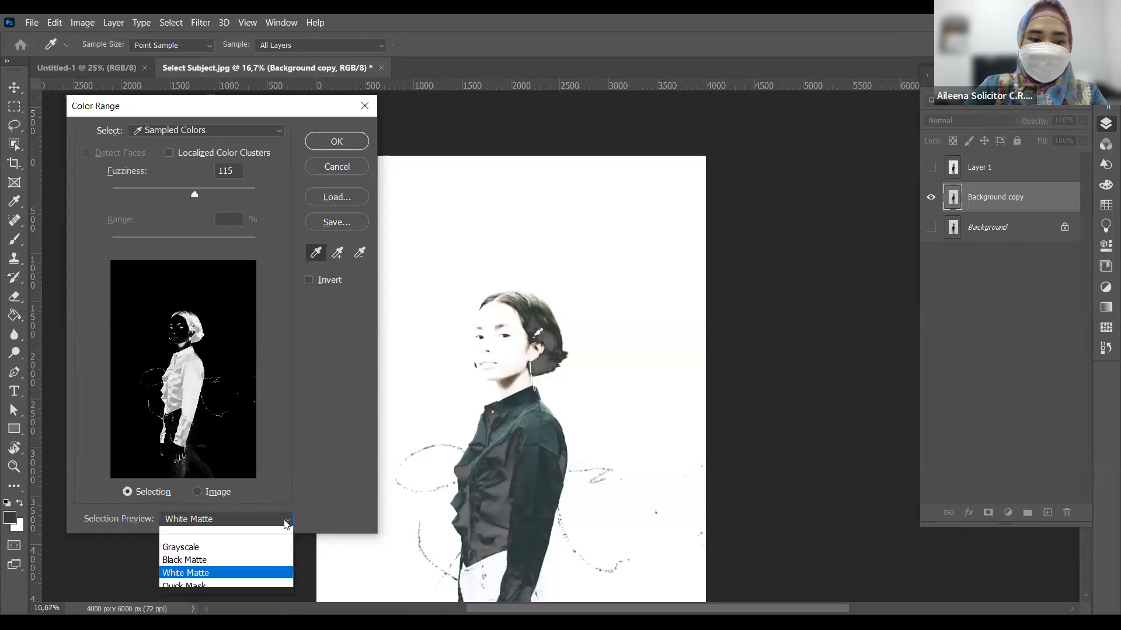
left_click(228, 597)
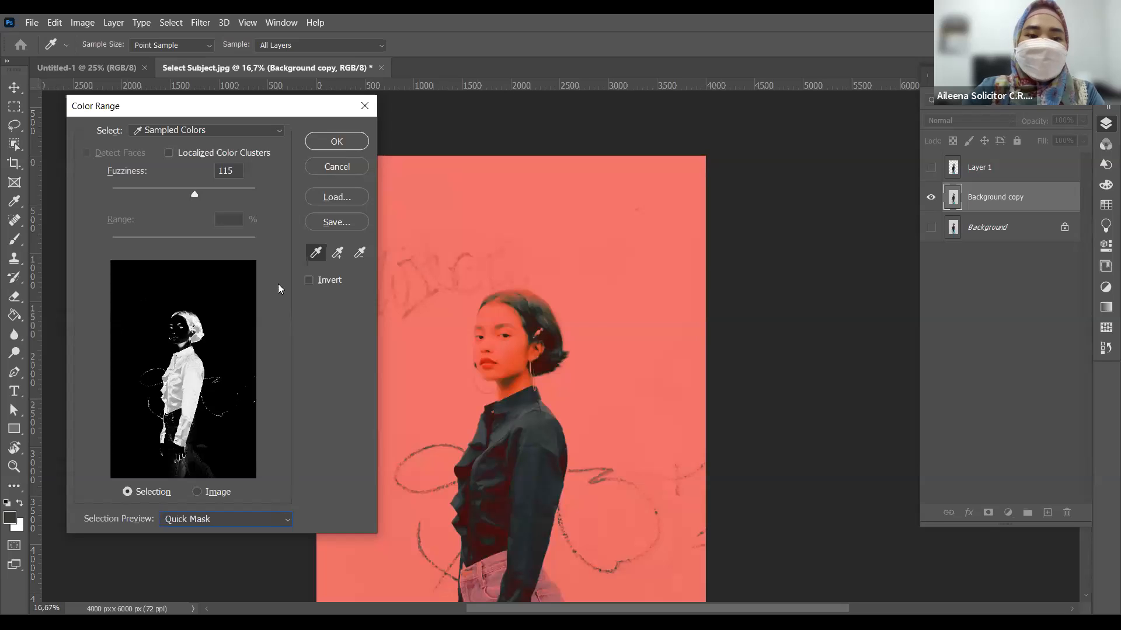
Set the color range's selection preview to Grayscale and its fuzziness to 177.
left_click(286, 520)
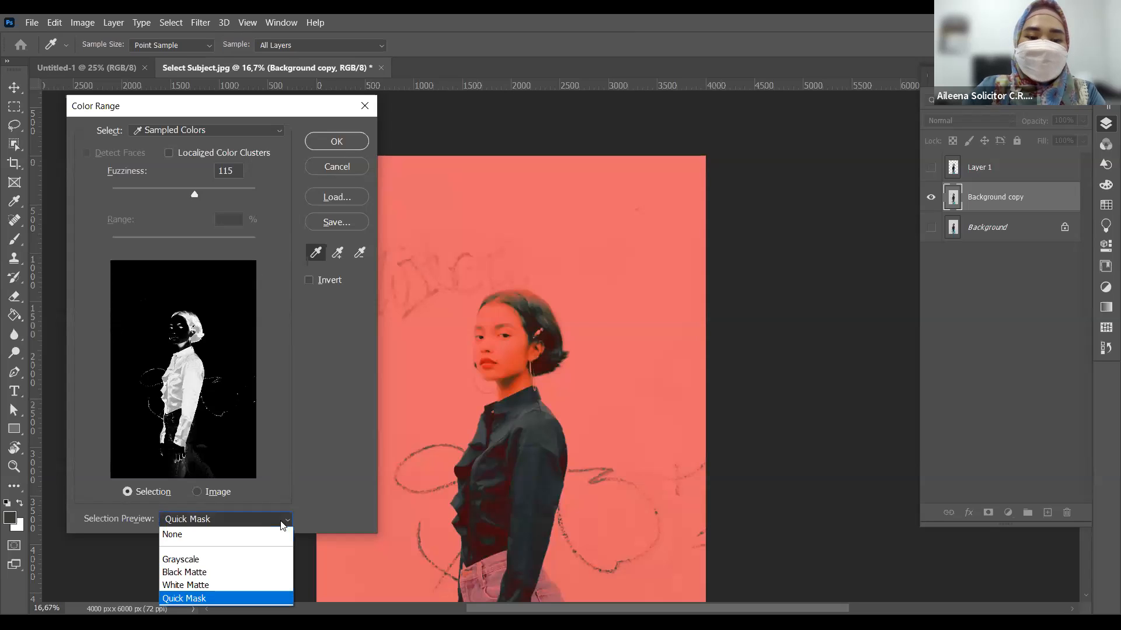
left_click(202, 559)
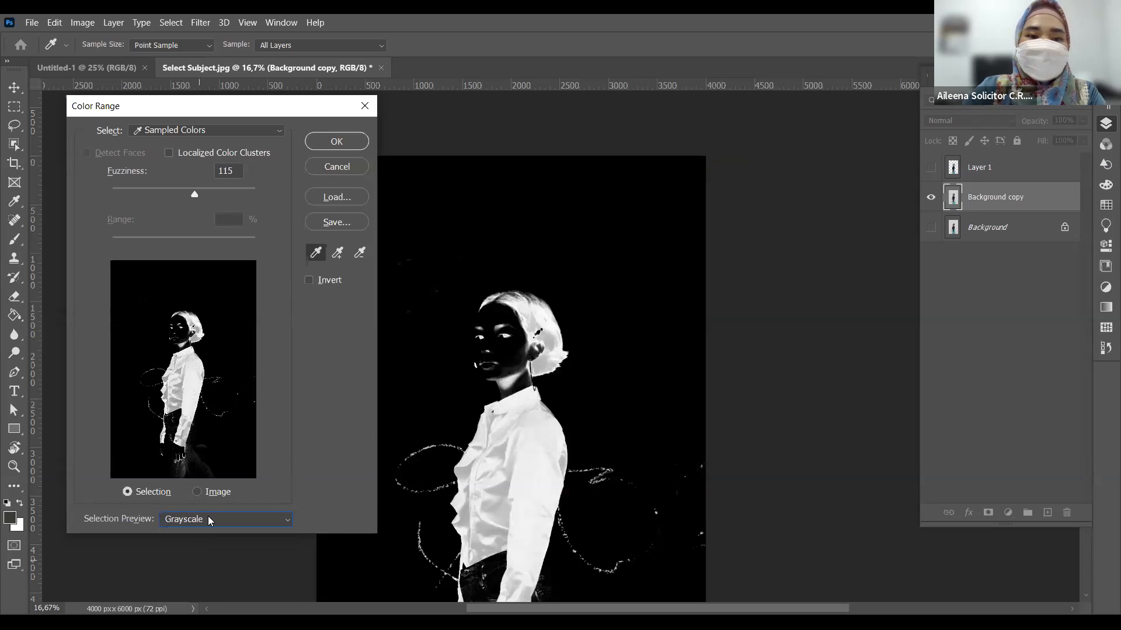
left_click_drag(193, 192, 238, 199)
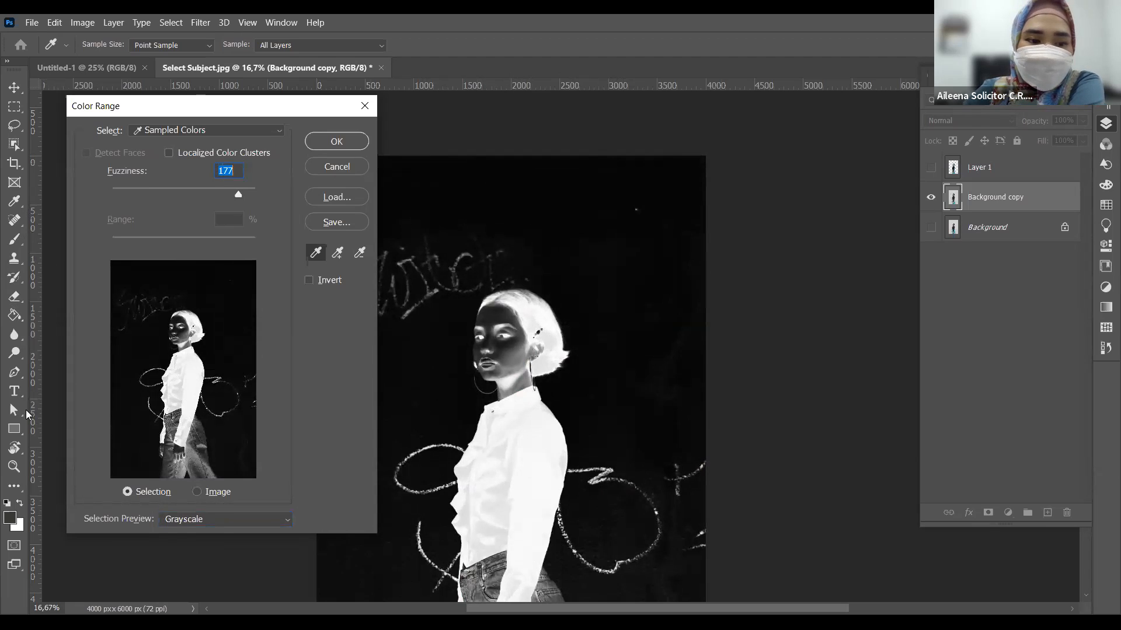
Cancel the color range on Background copy and close Select Subject.jpg without saving its changes.
key("Down")
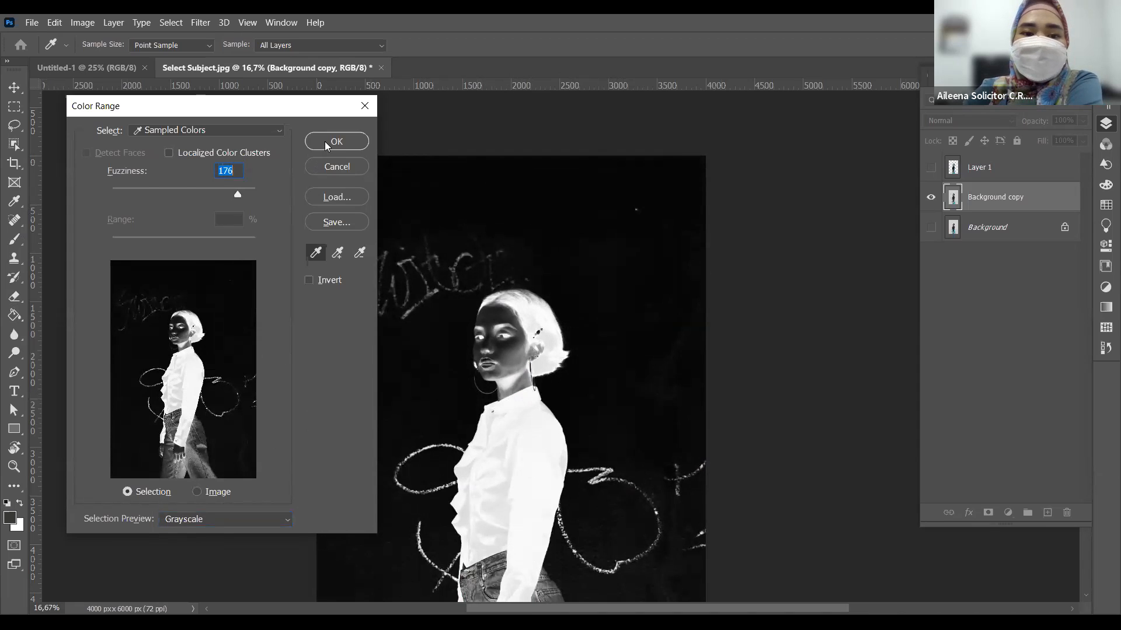
left_click(328, 166)
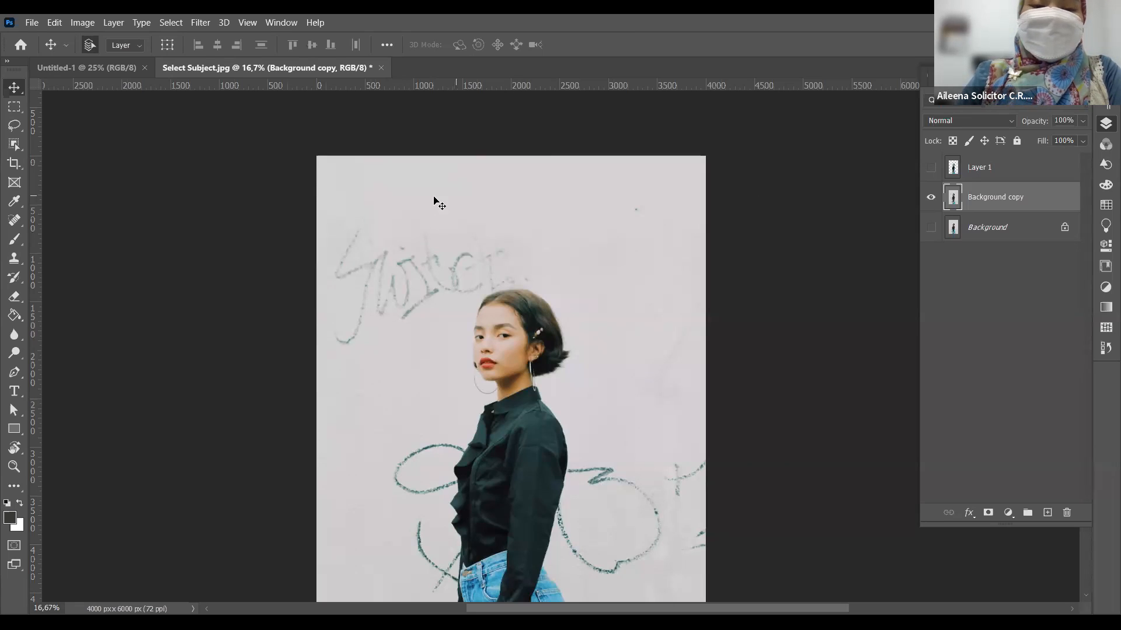
scroll(370, 237, "down", 2)
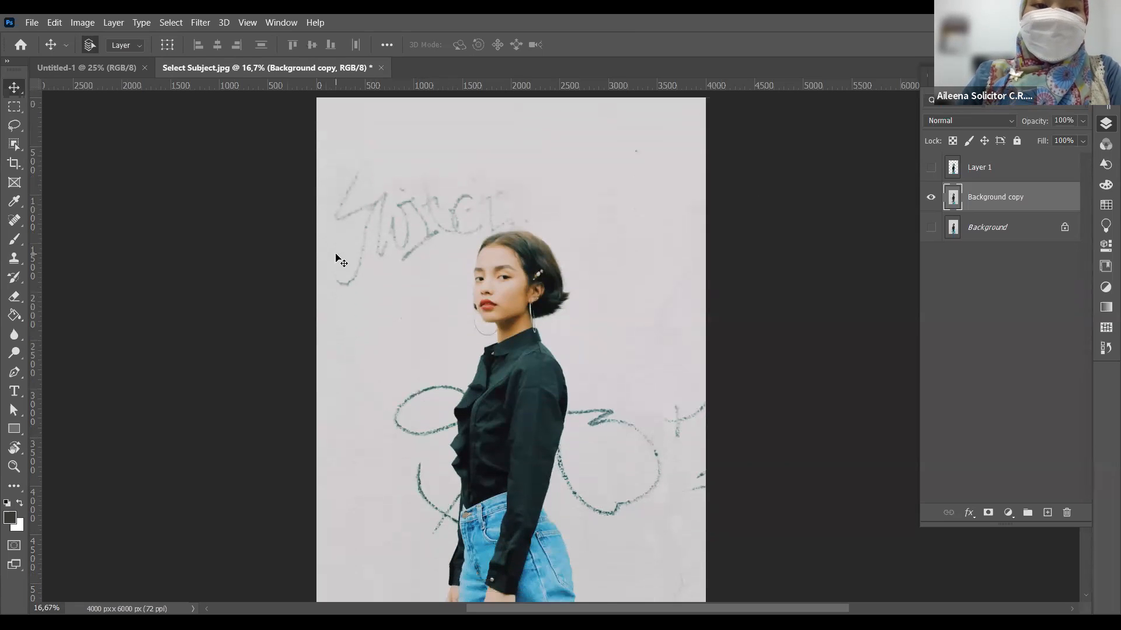
scroll(427, 240, "down", 1)
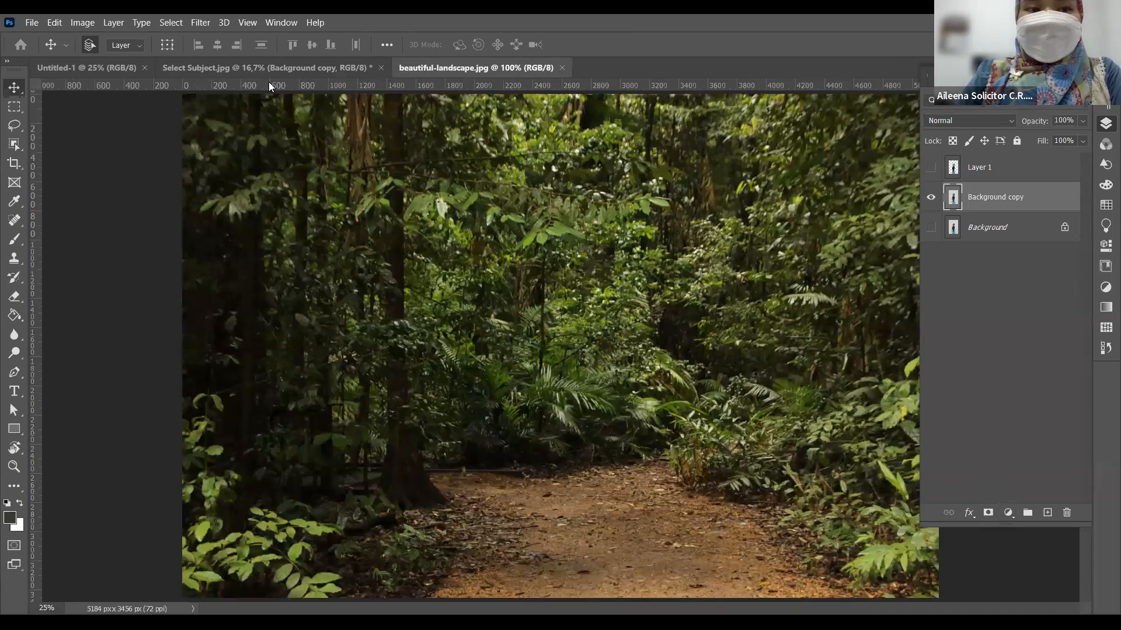
left_click(381, 68)
left_click(589, 257)
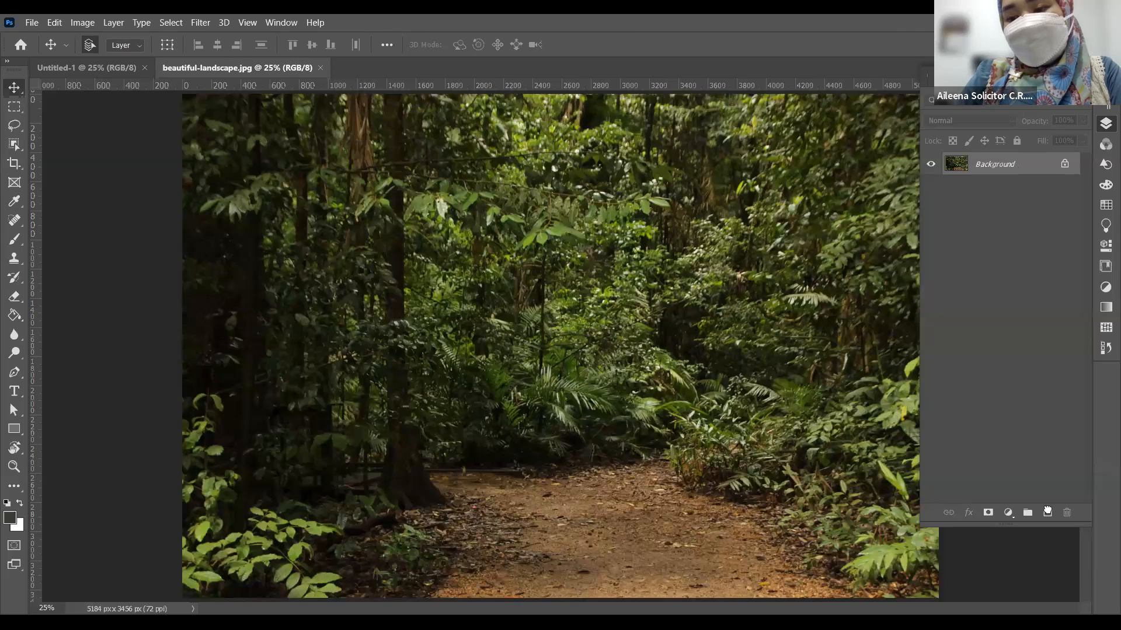
Duplicate the Background layer of beautiful-landscape.jpg and hide the original.
left_click_drag(996, 164, 1048, 512)
left_click(931, 187)
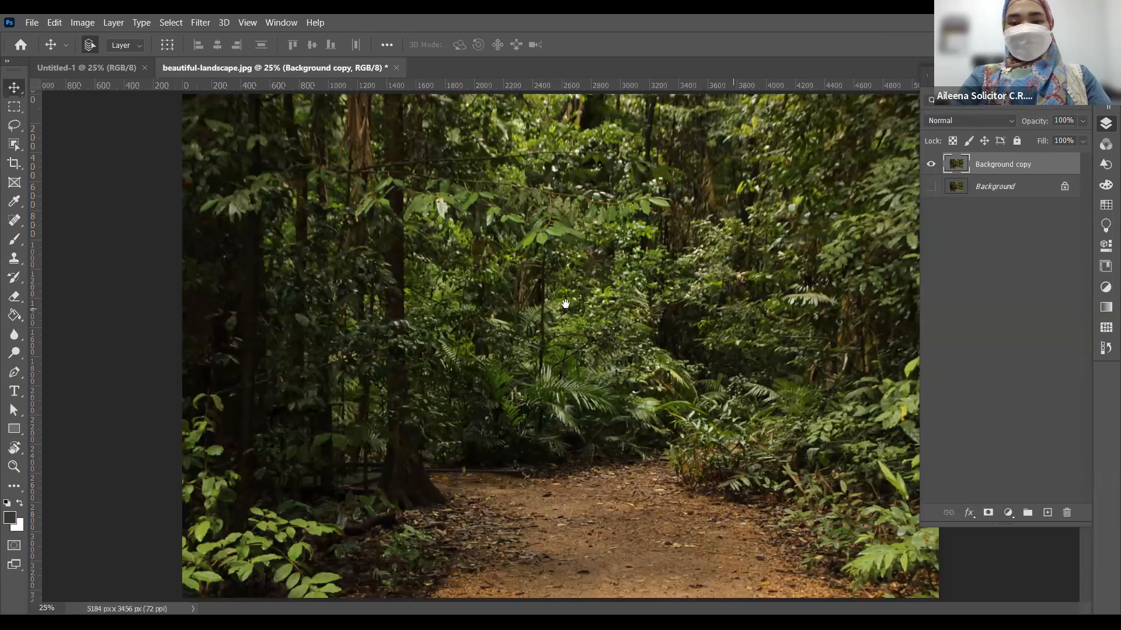
Cycle the landscape through the screen modes, zooming in and out in full screen, and return to the standard view.
key("f")
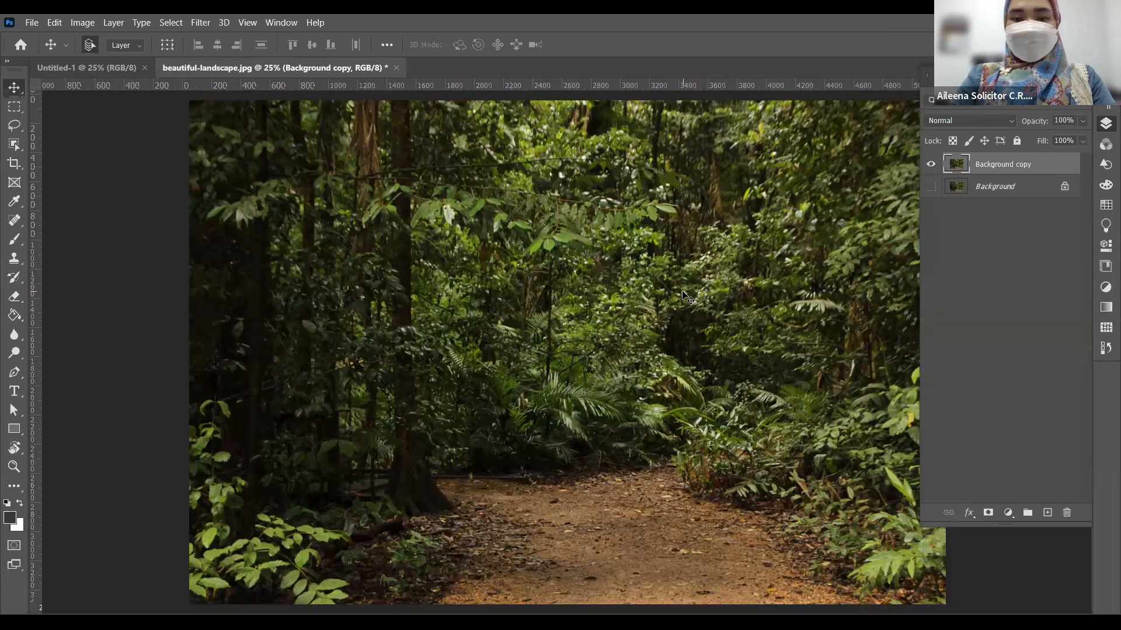
key("f")
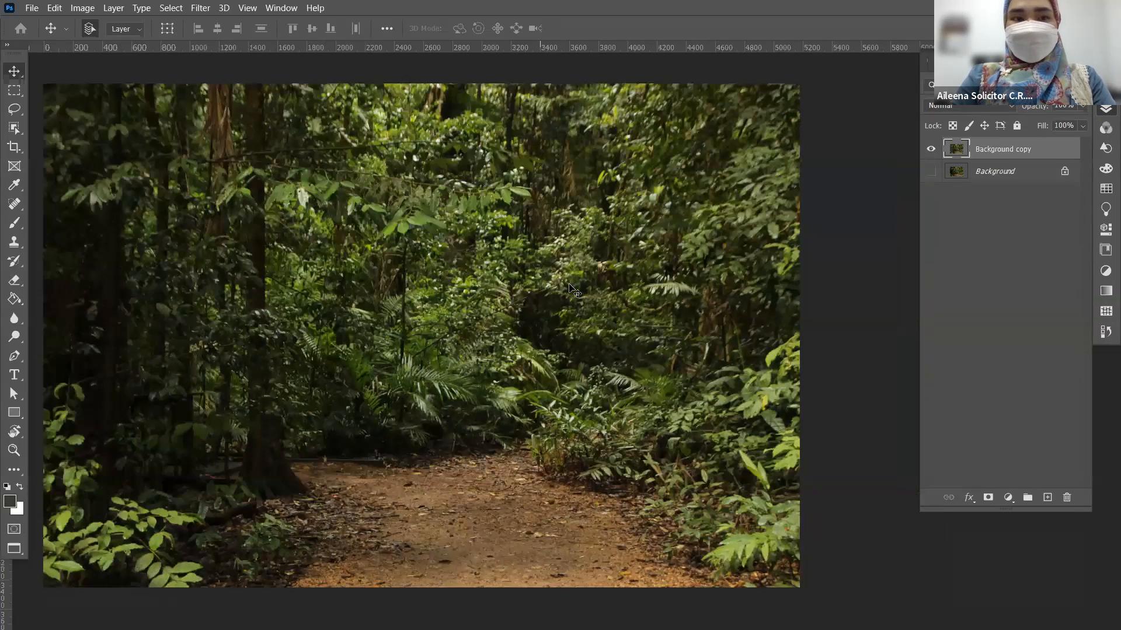
key("f")
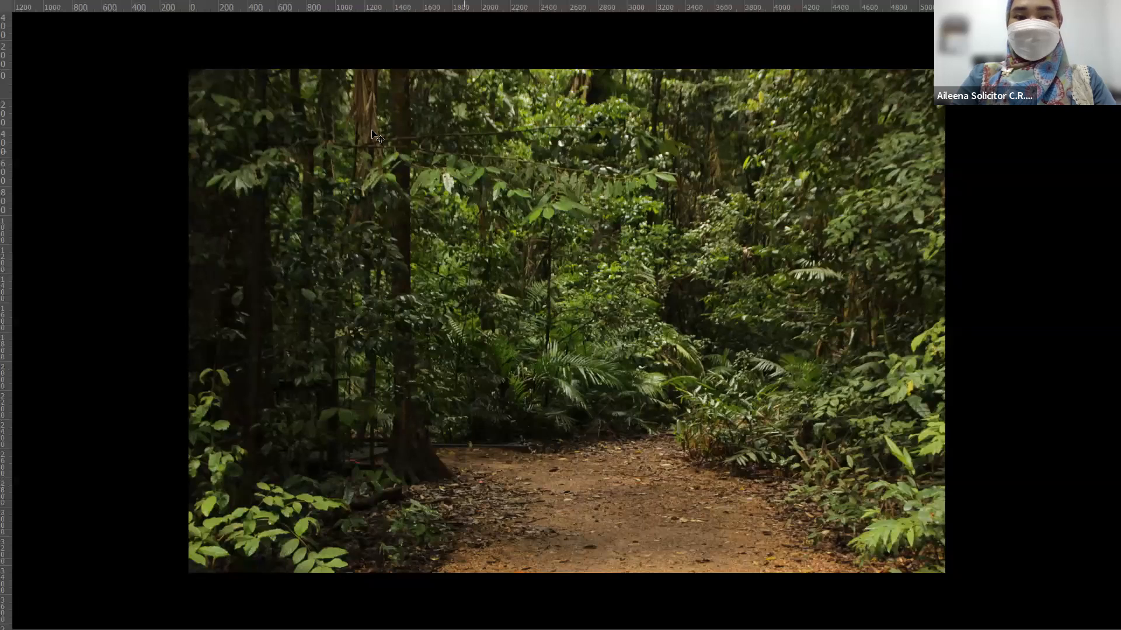
key("ctrl+space")
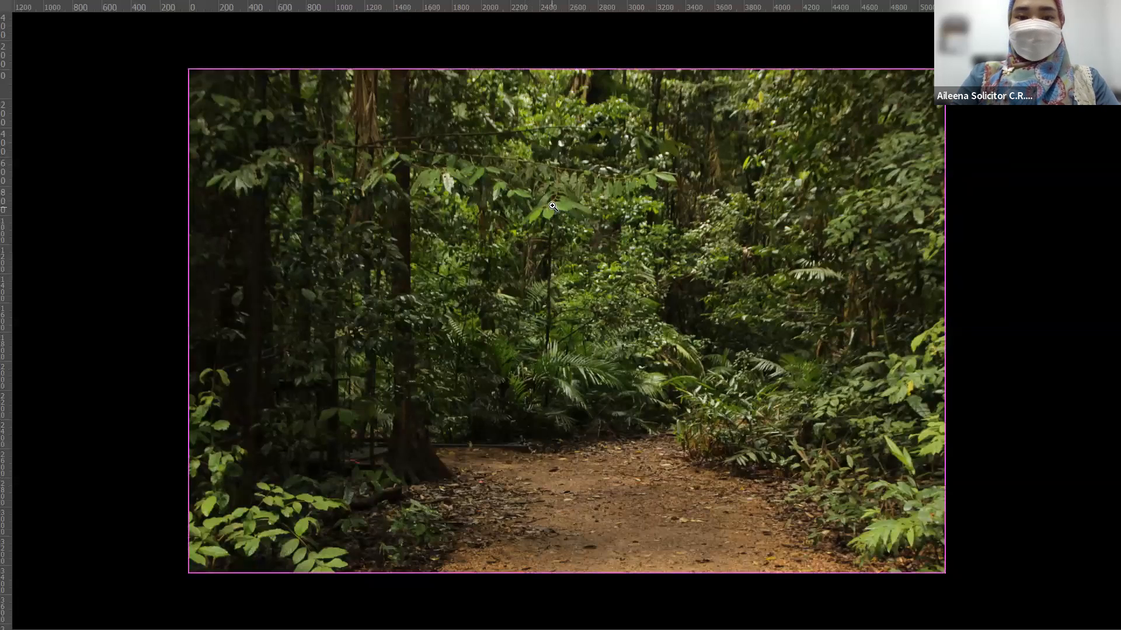
left_click(552, 206, "alt")
left_click(552, 206)
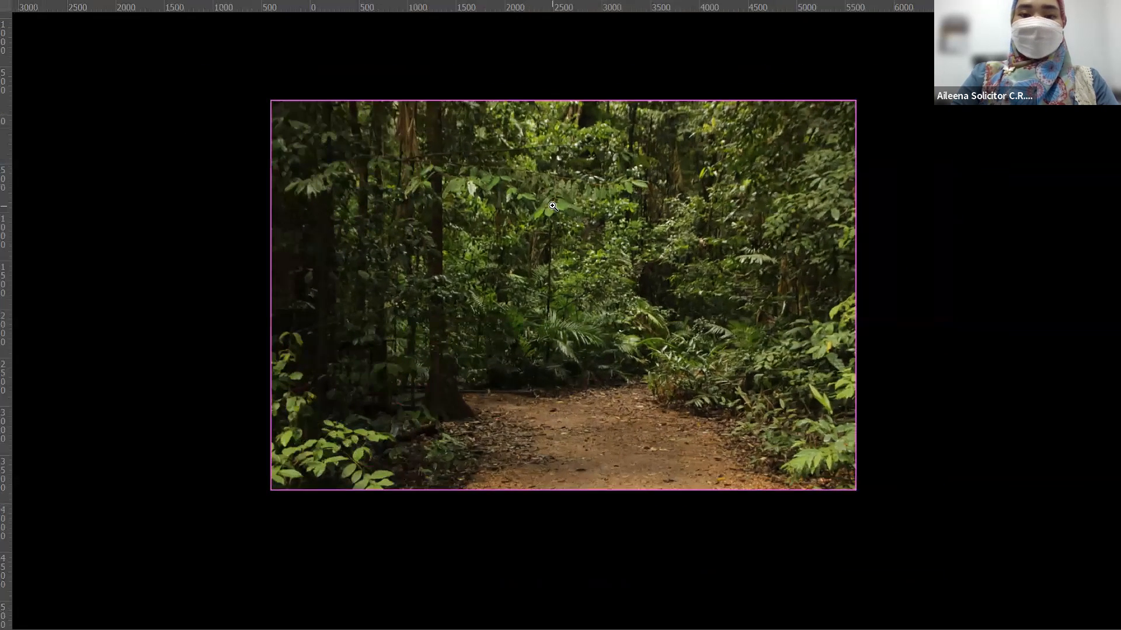
left_click(552, 206)
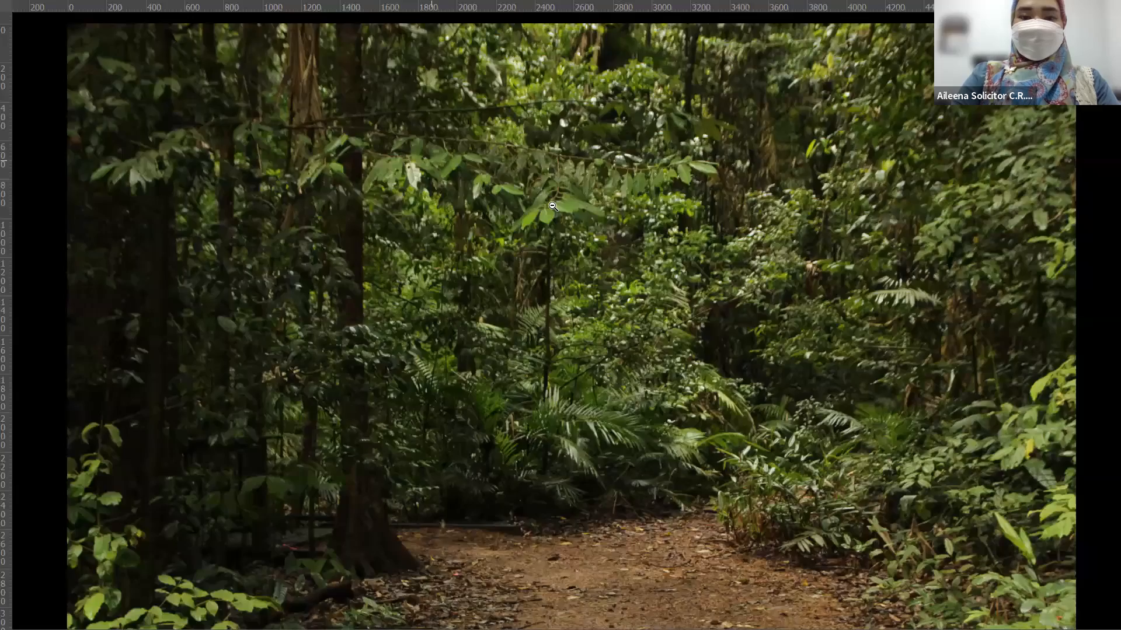
left_click(552, 206, "alt")
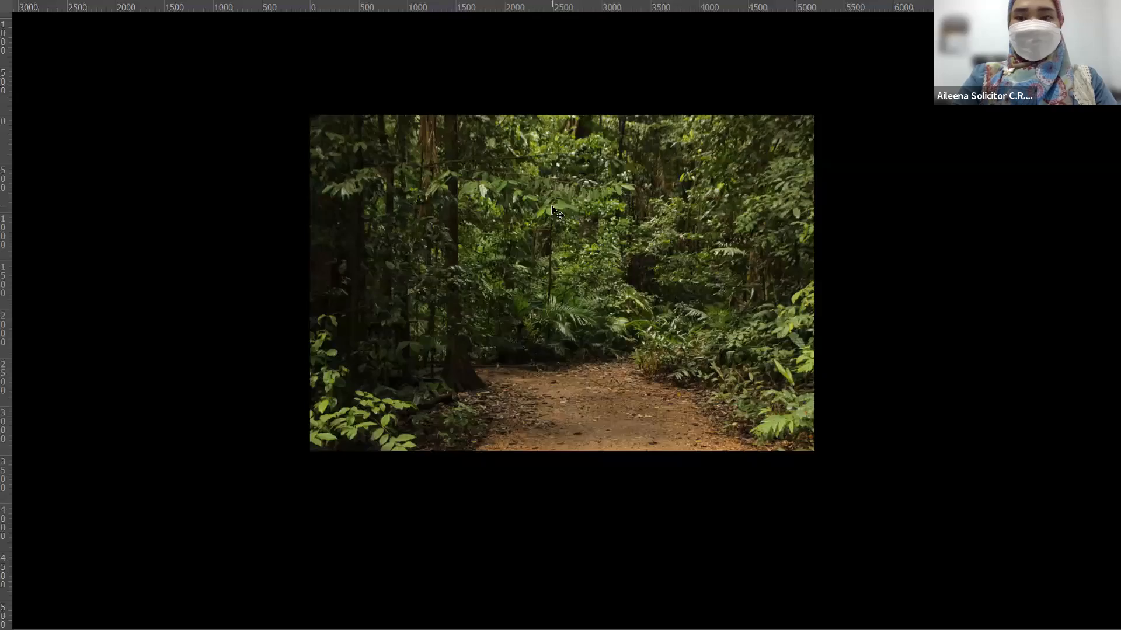
key("f")
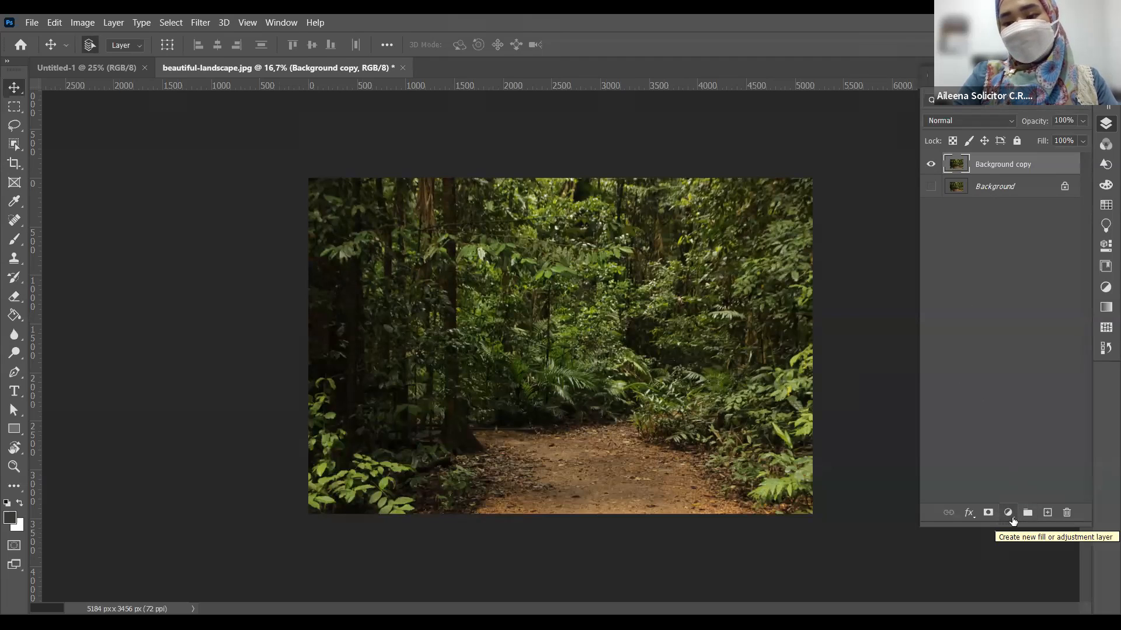
Add a Curves adjustment layer with an S-curve, mapping input 171 to output 189 and input 65 to output 55.
left_click(1008, 513)
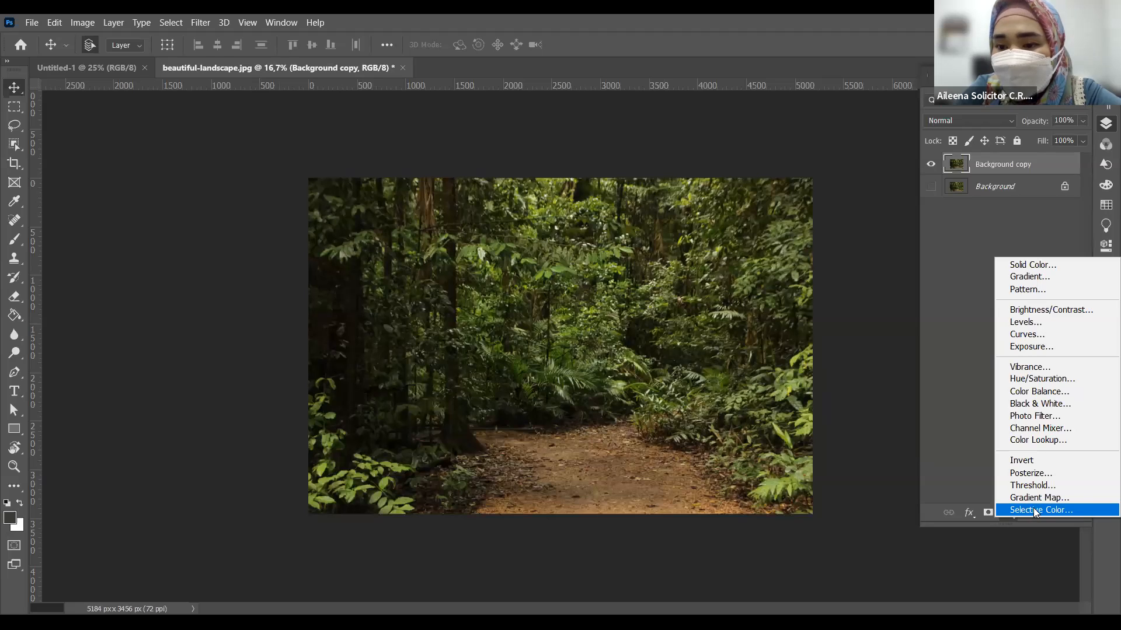
left_click(1035, 332)
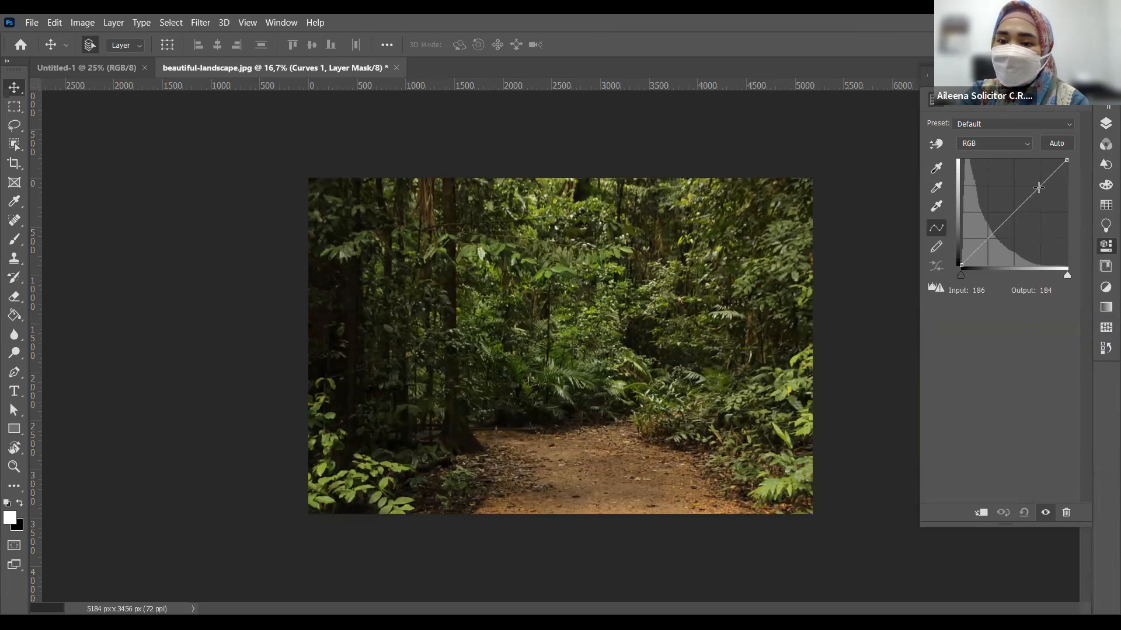
left_click_drag(1036, 190, 1032, 187)
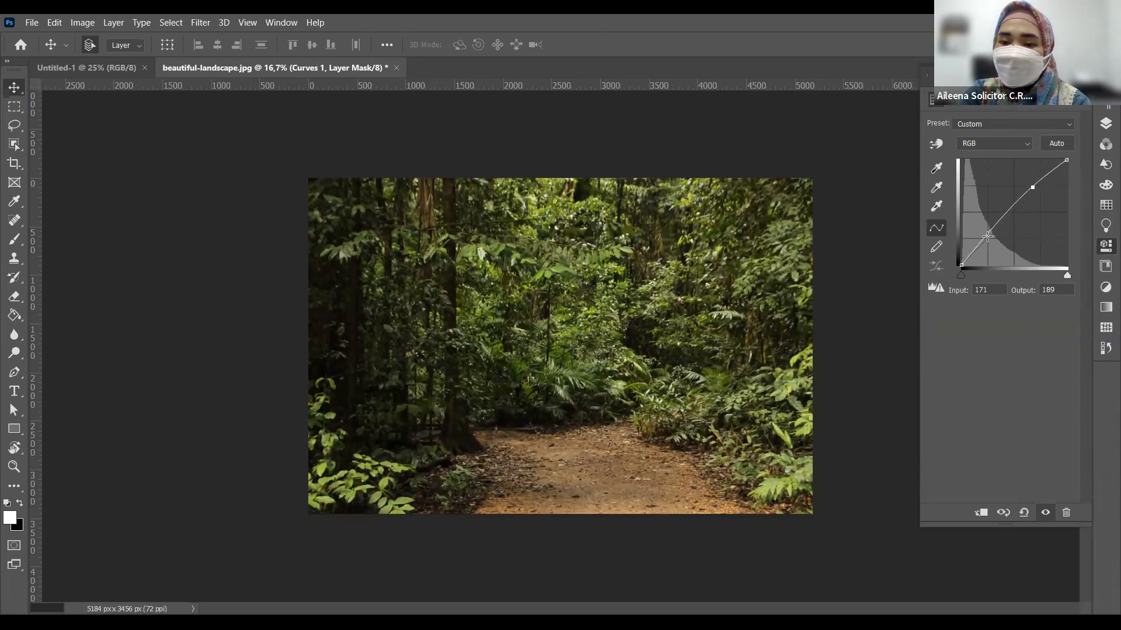
left_click_drag(987, 235, 989, 243)
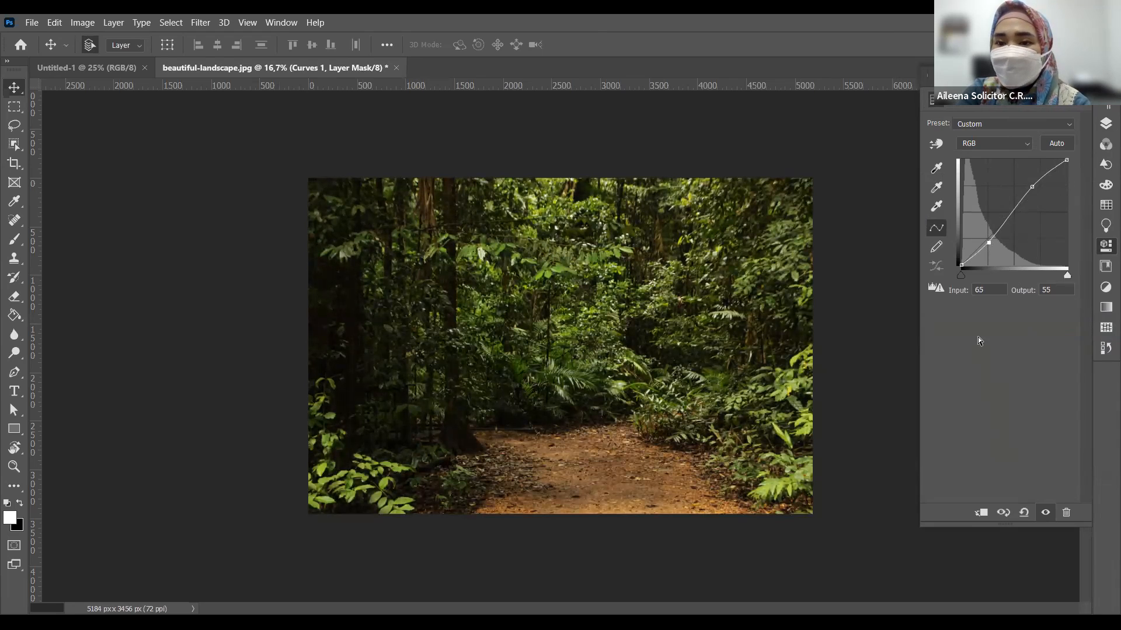
left_click(1105, 123)
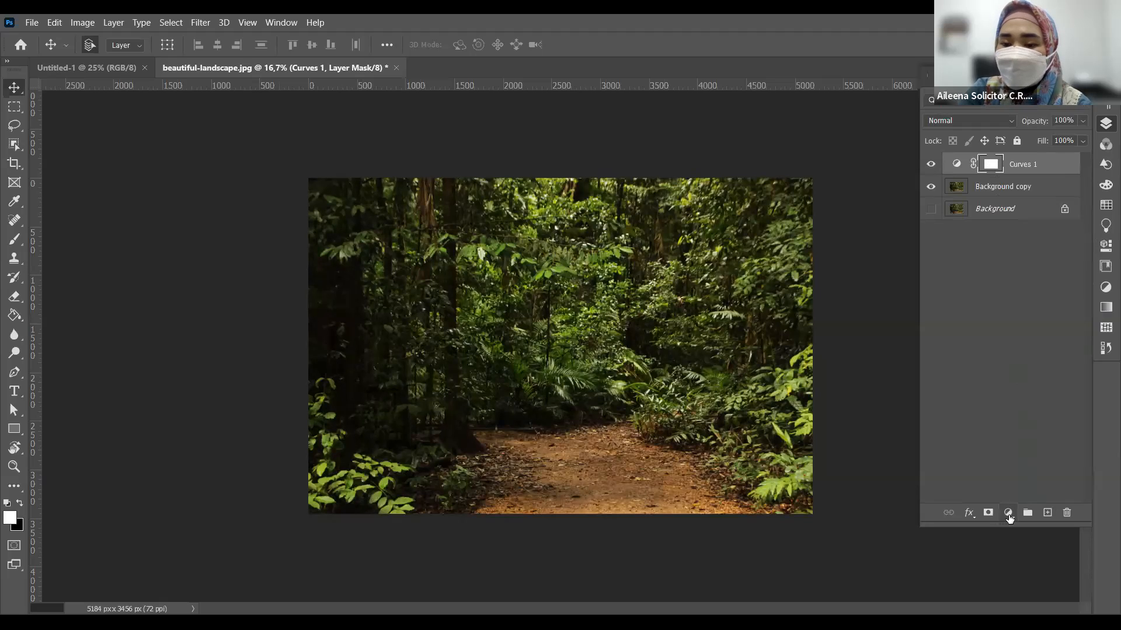
Add a Brightness/Contrast adjustment layer above Curves 1 with brightness 7 and contrast 16.
left_click(1010, 512)
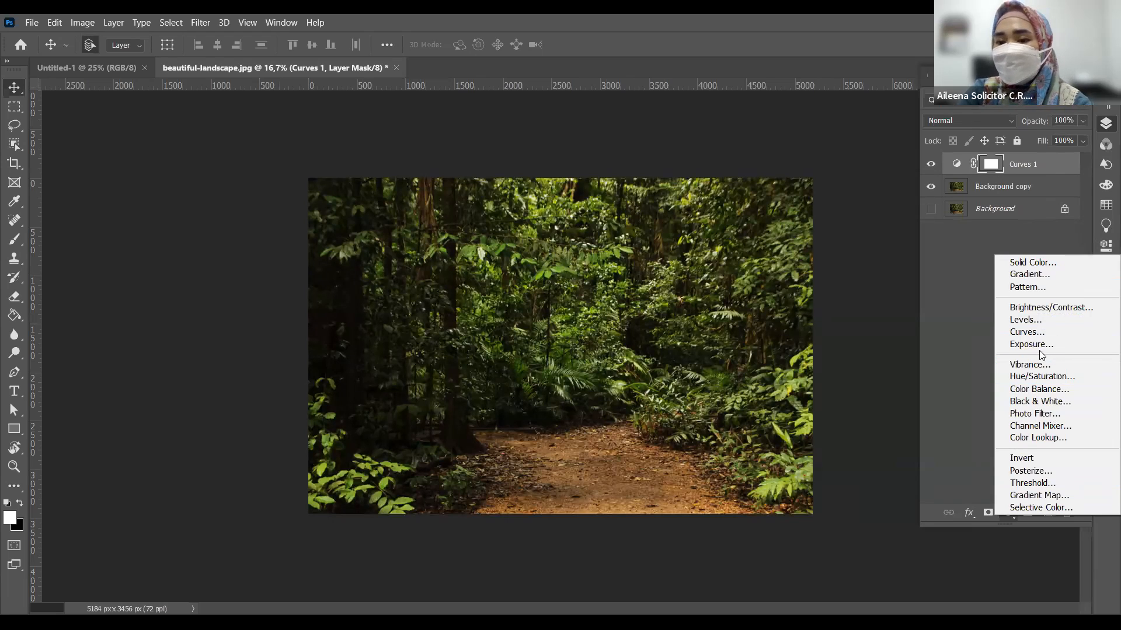
left_click(1040, 308)
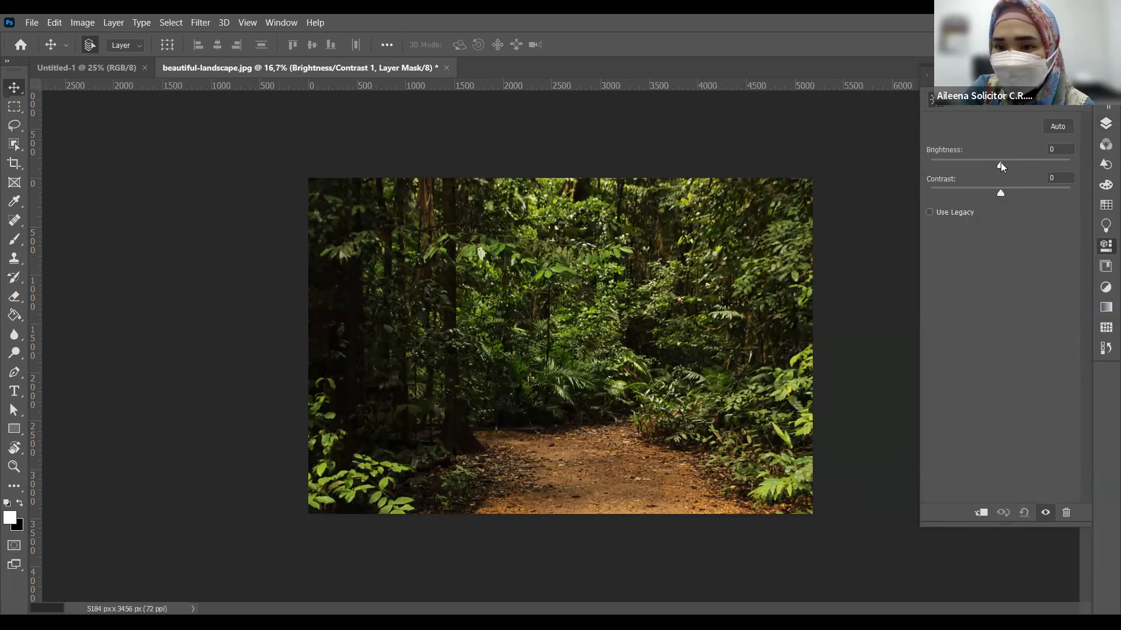
left_click_drag(1000, 165, 993, 196)
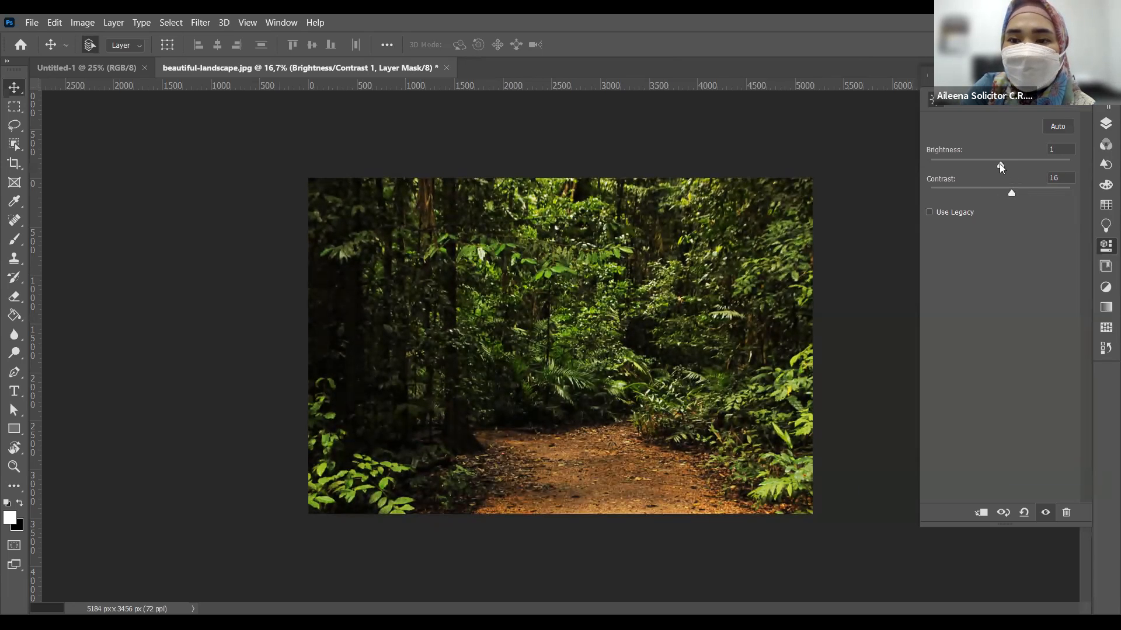
mouse_move(993, 166)
left_mouse_down()
mouse_move(982, 167)
mouse_move(1018, 168)
mouse_move(1003, 170)
left_mouse_up()
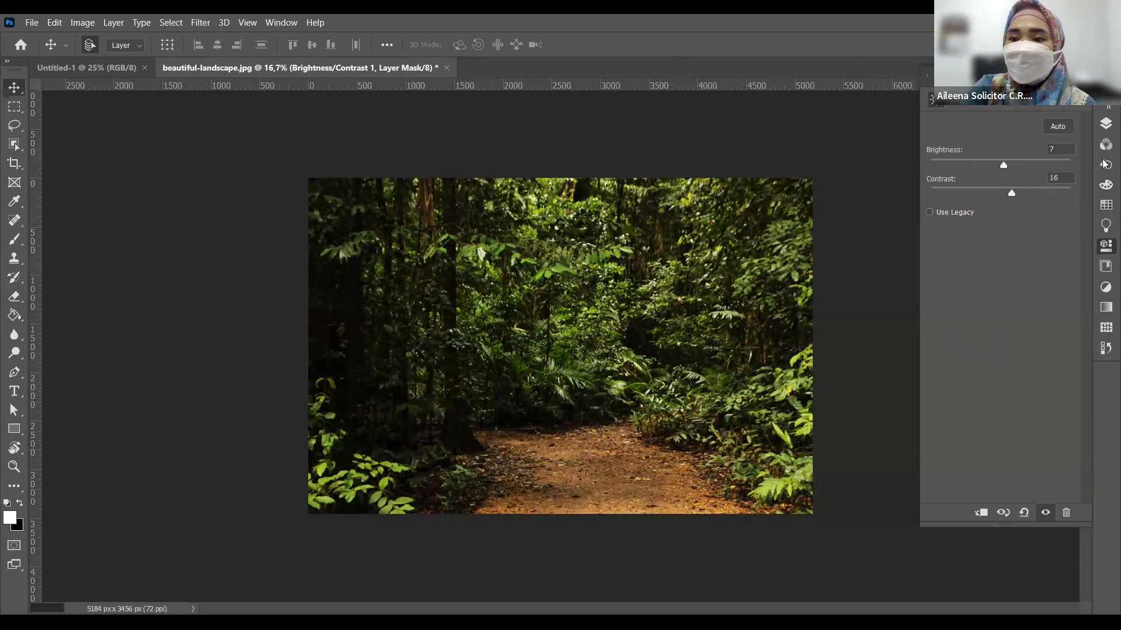
left_click(1105, 122)
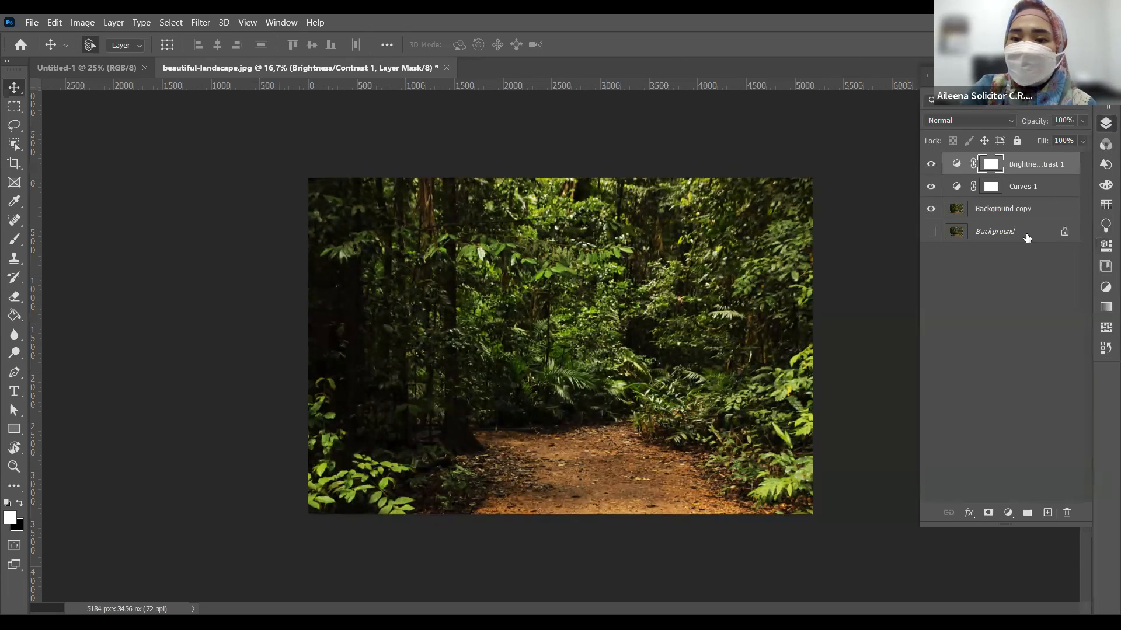
Add a Hue/Saturation adjustment layer above the Brightness/Contrast layer.
left_click(1007, 513)
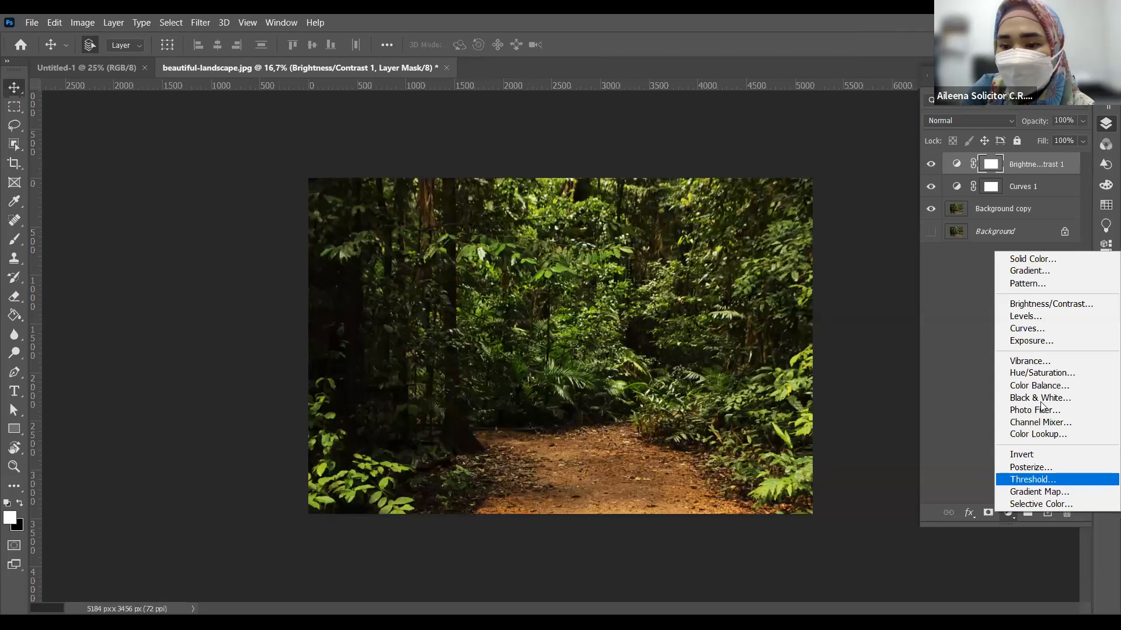
left_click(1049, 373)
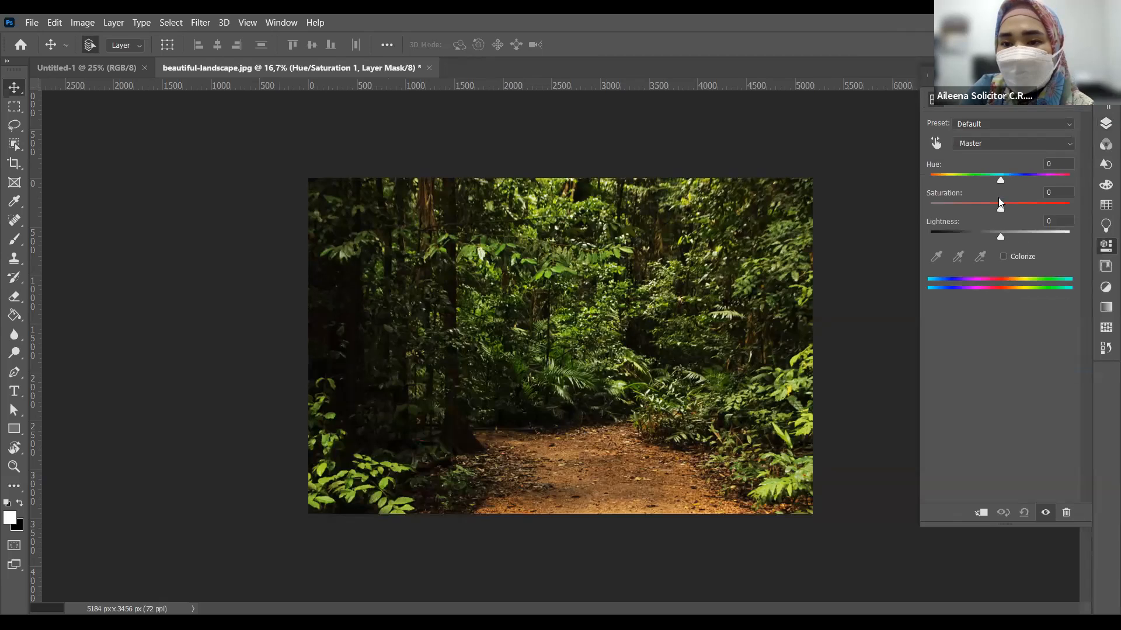
Try the Sepia preset on the Hue/Saturation adjustment and restore the Default preset.
left_click(1066, 124)
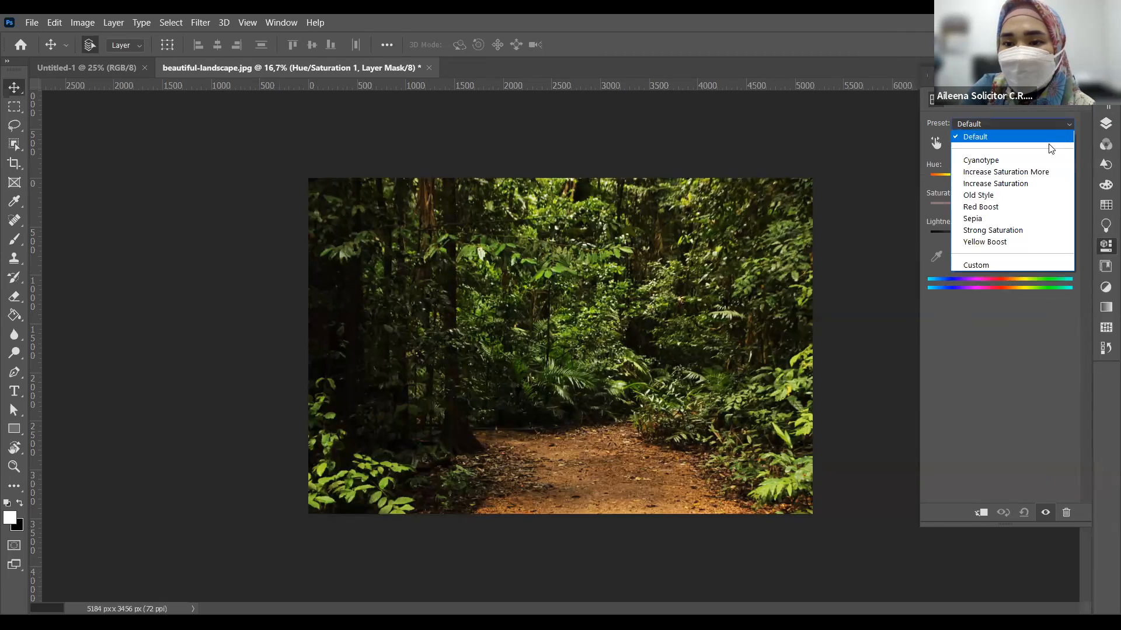
left_click(979, 216)
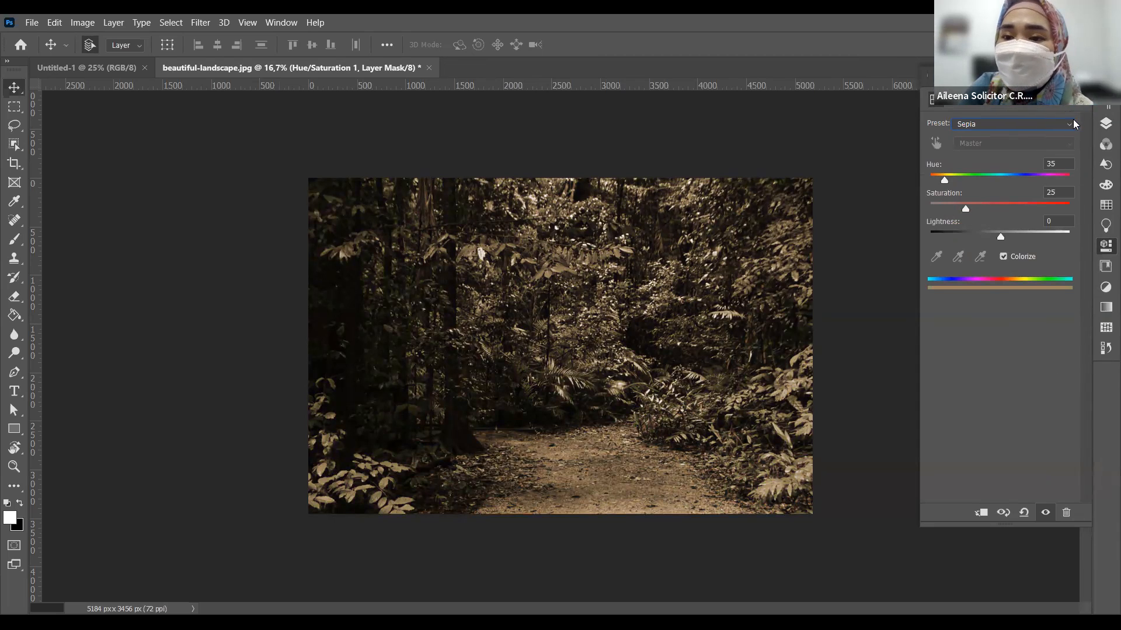
left_click(1070, 125)
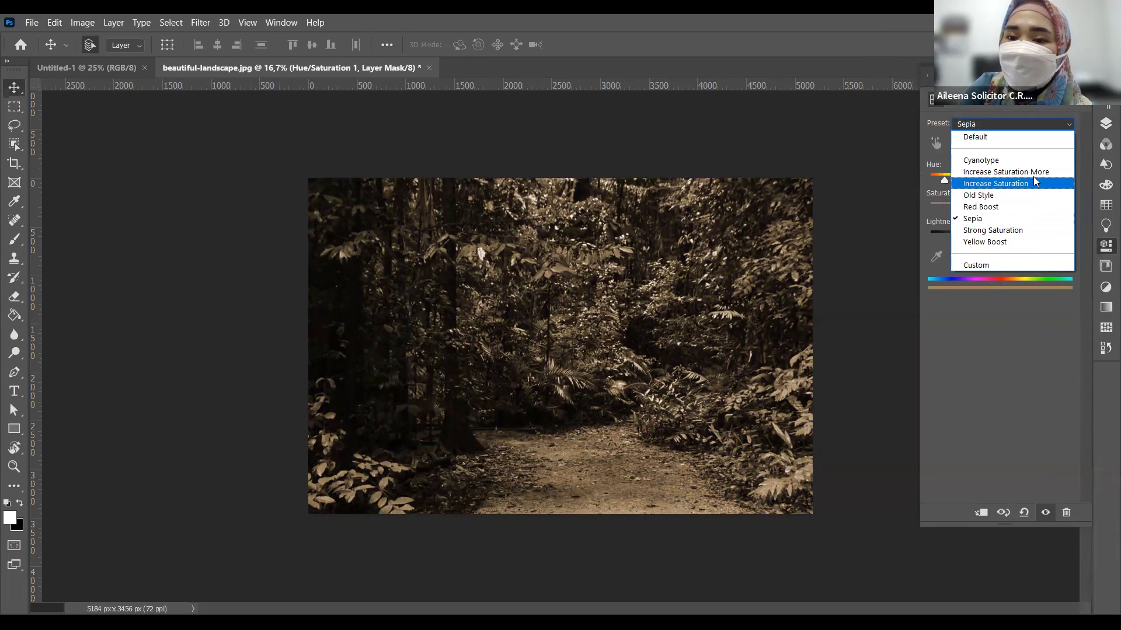
left_click(1031, 137)
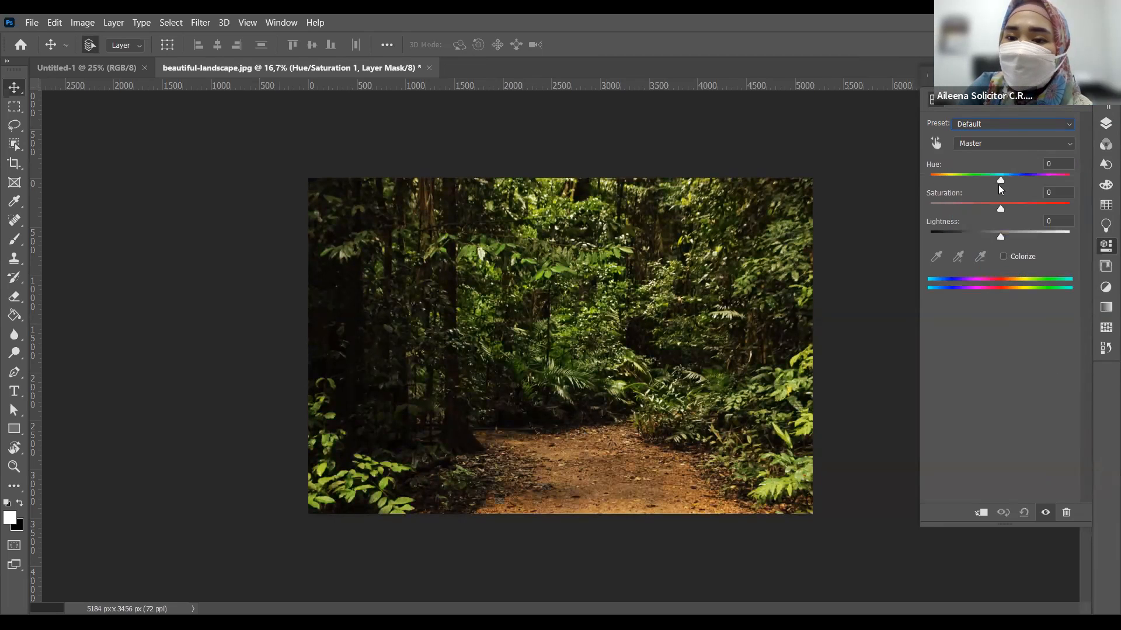
Set the Hue/Saturation adjustment's hue to +14, saturation to +2 and lightness to -1.
left_click_drag(999, 178, 1010, 207)
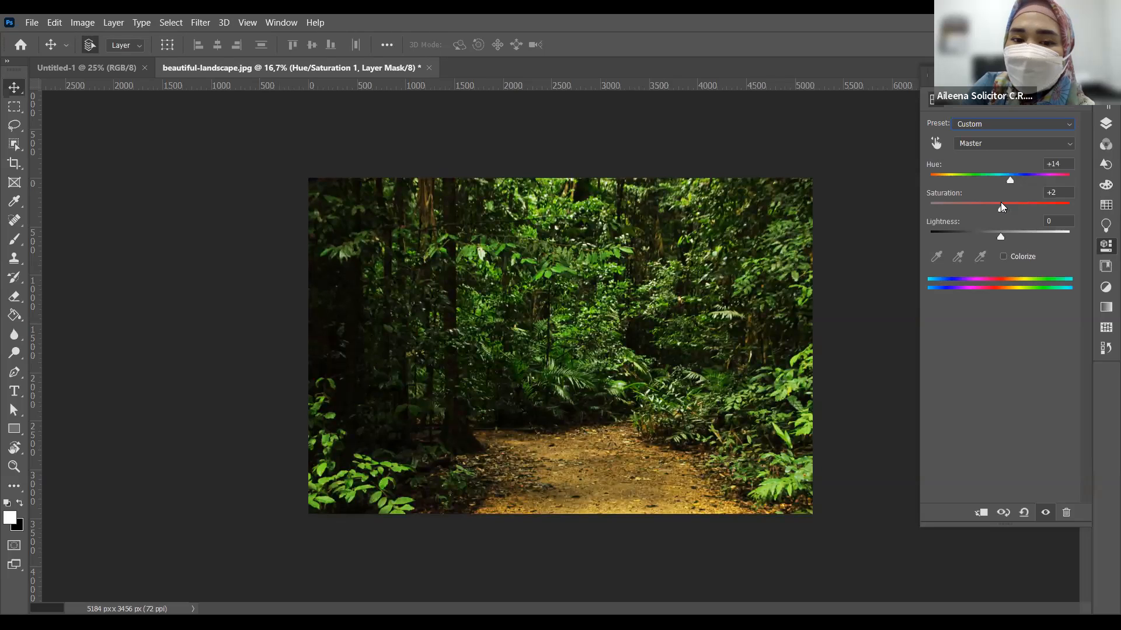
mouse_move(1000, 239)
left_mouse_down()
mouse_move(982, 235)
mouse_move(1033, 230)
mouse_move(933, 236)
mouse_move(1071, 236)
mouse_move(987, 237)
mouse_move(1000, 237)
left_mouse_up()
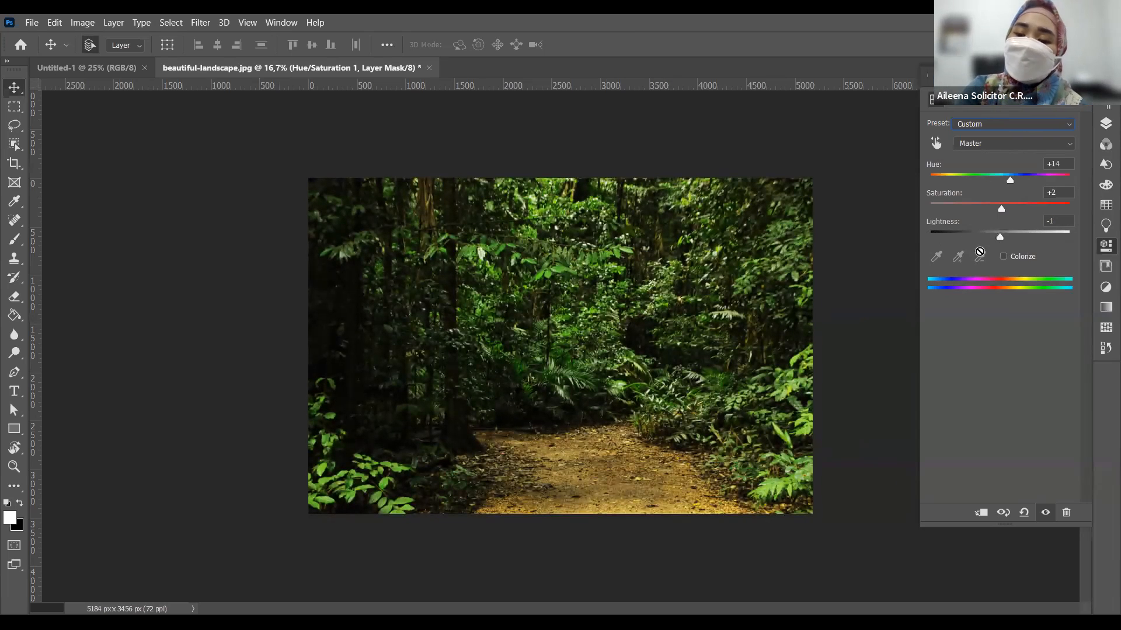
left_click(1106, 124)
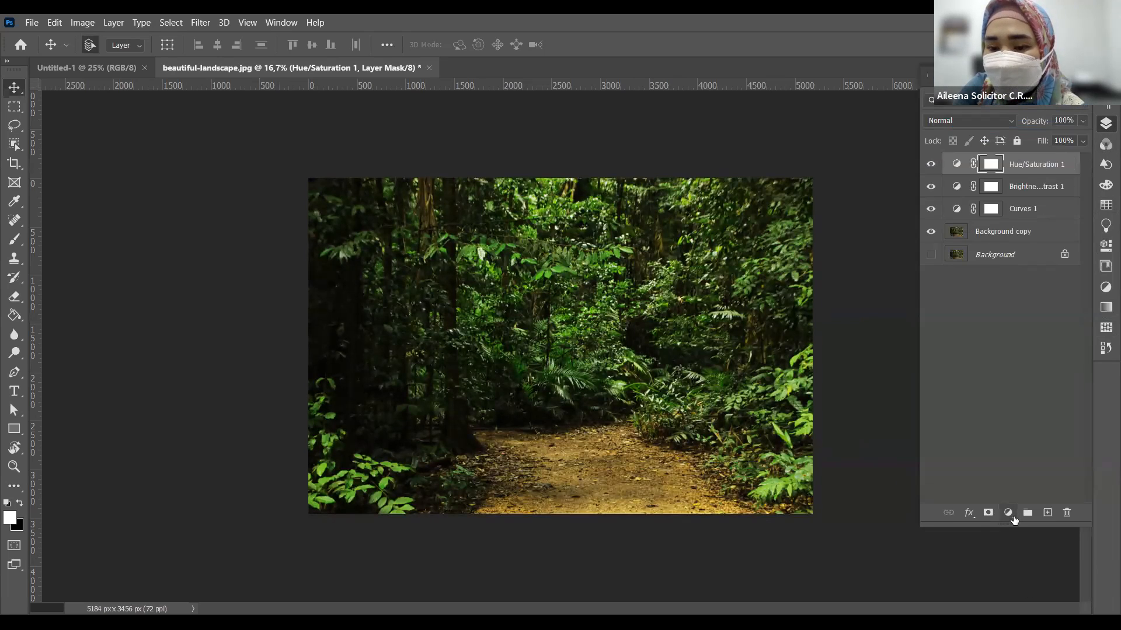
left_click(1013, 516)
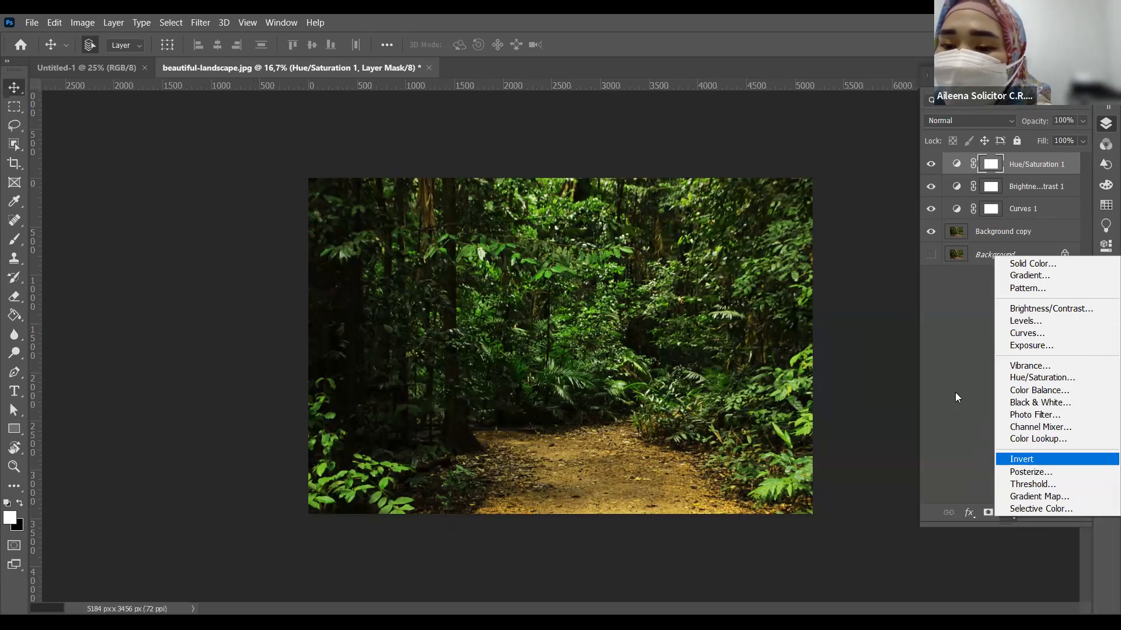
left_click(941, 357)
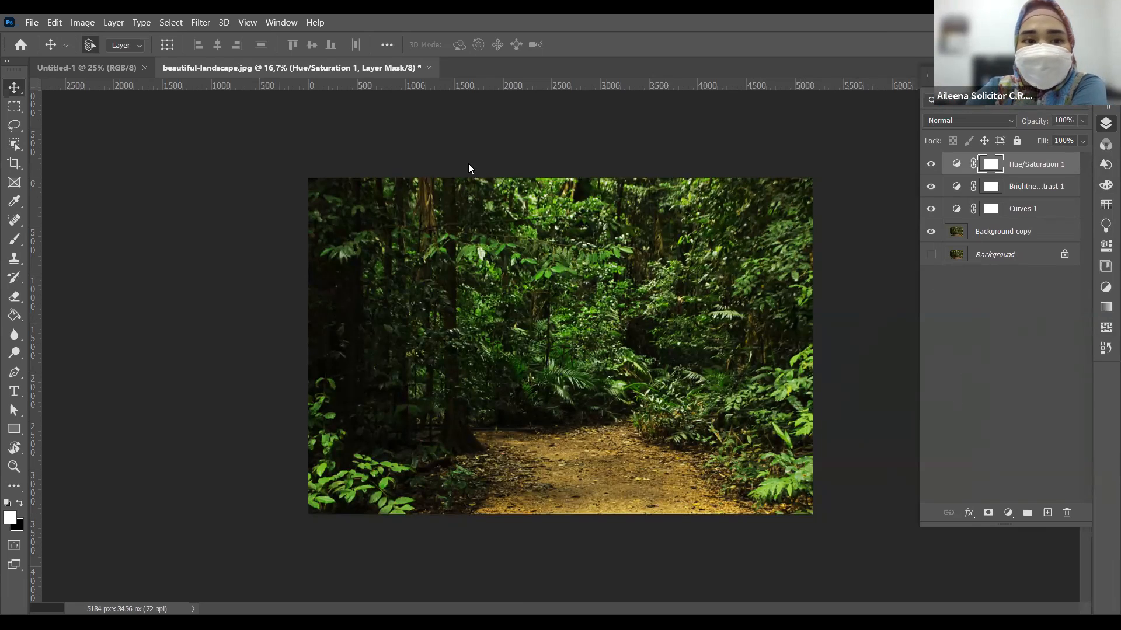
Close the beautiful-landscape.jpg document without saving its changes.
left_click(431, 67)
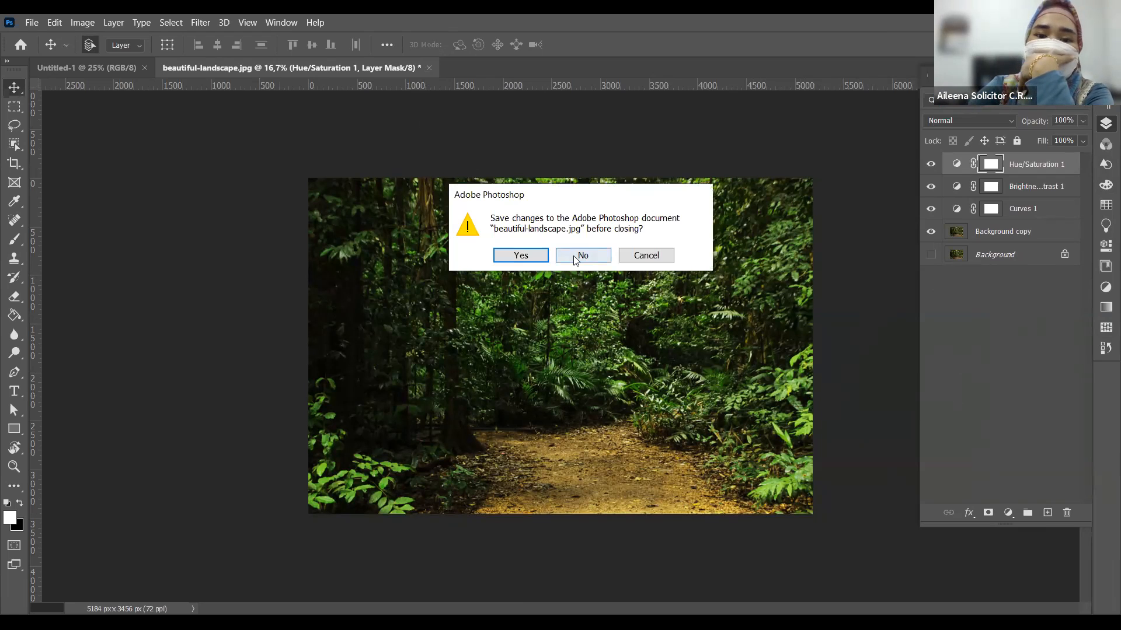
left_click(579, 255)
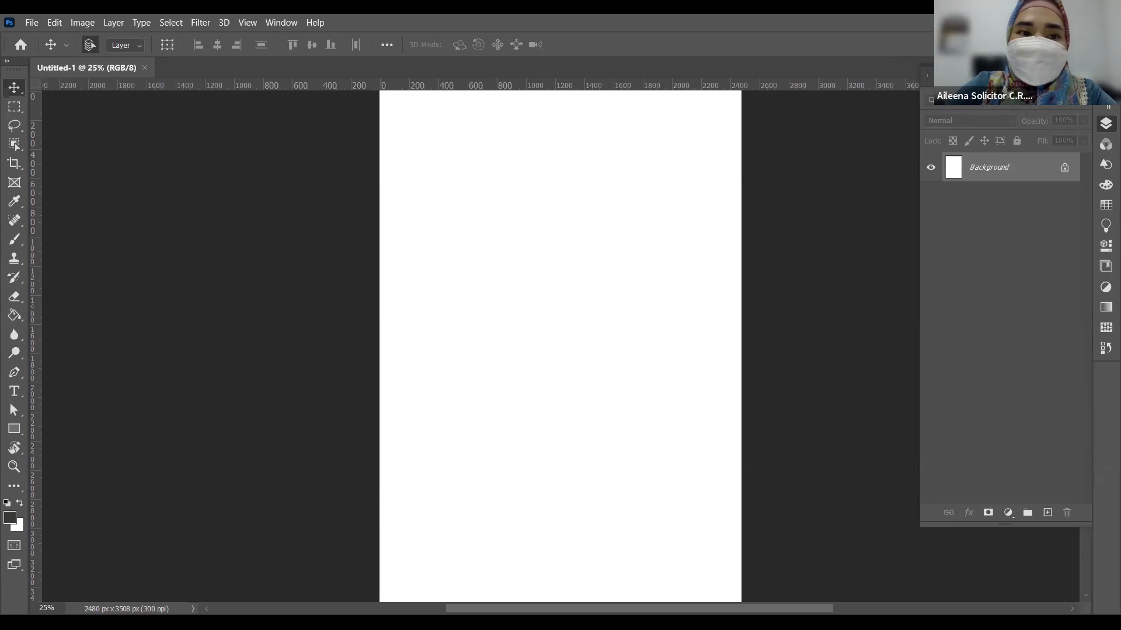
Open the photo of the smiling woman on a blue background, duplicate its Background layer and hide the original.
left_click_drag(266, 154, 256, 58)
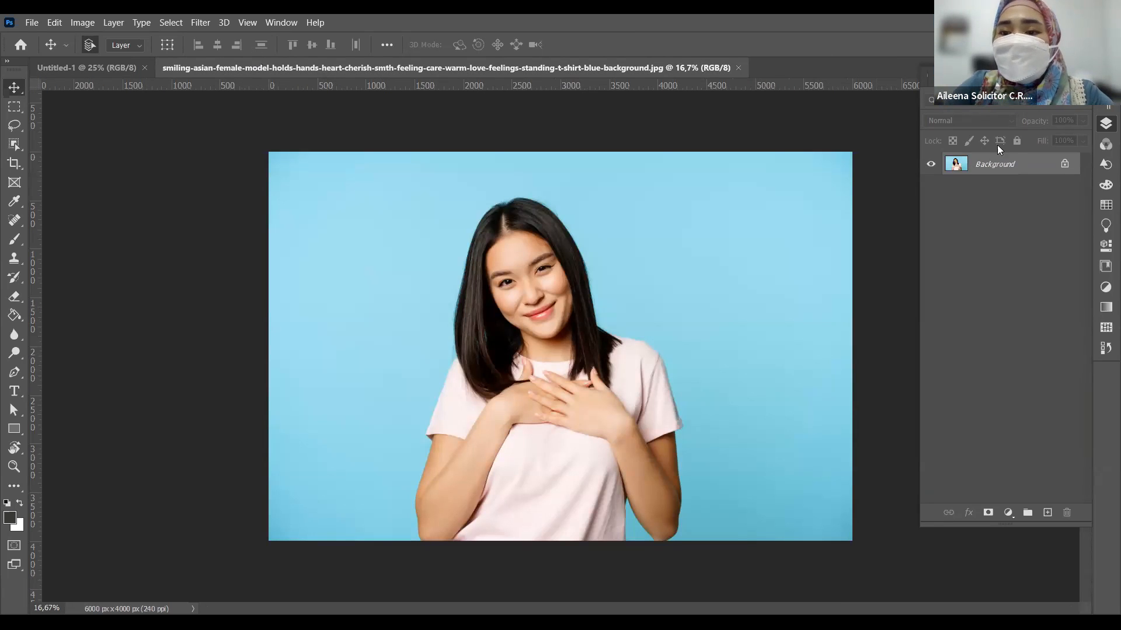
left_click_drag(1019, 164, 1047, 513)
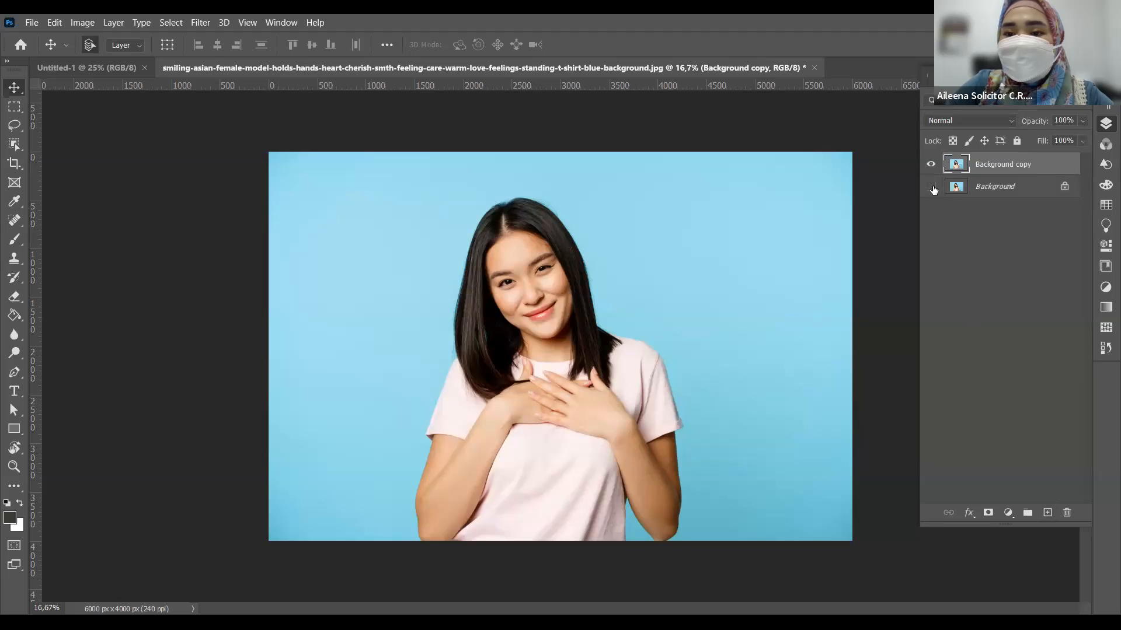
Examine the woman's face, skin and hair up close at magnifications up to 200%.
left_click(462, 211)
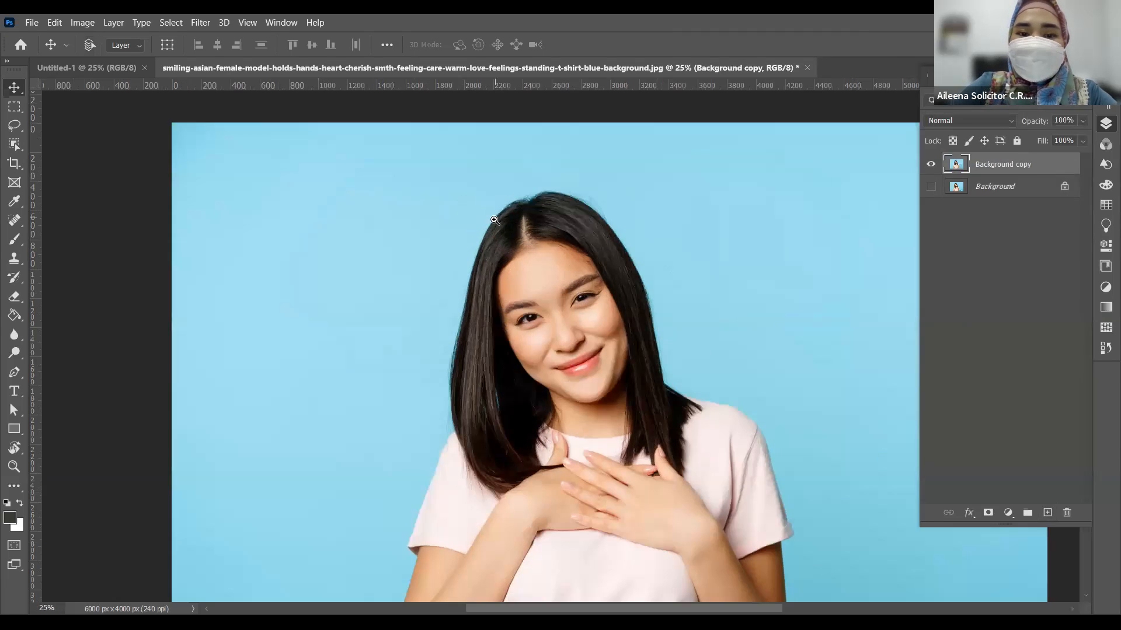
left_click_drag(494, 219, 539, 372)
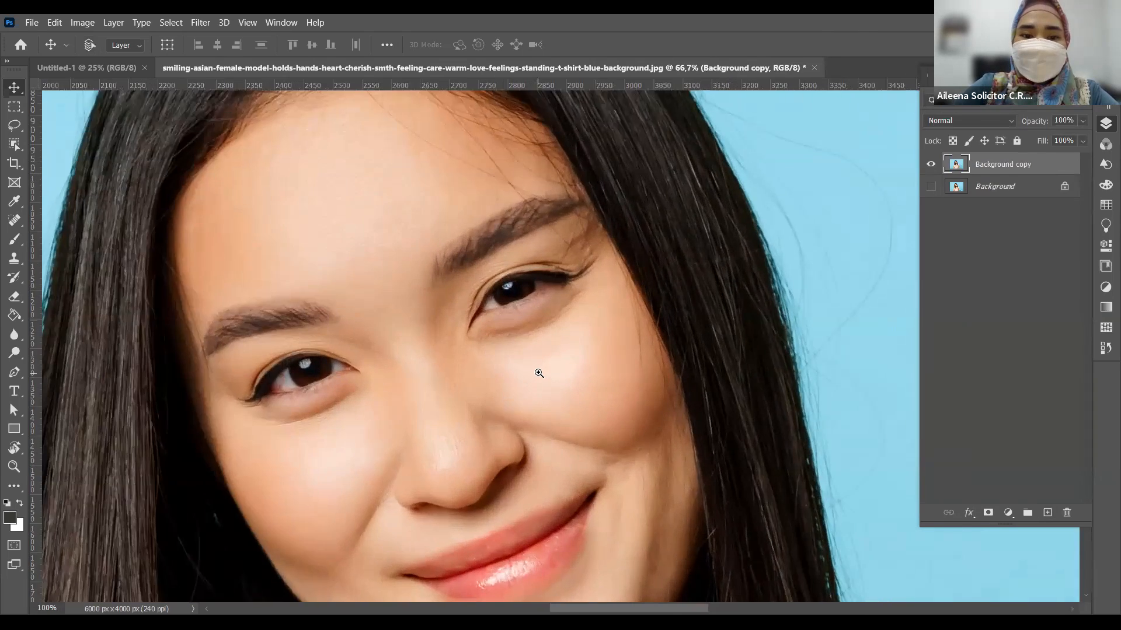
left_click(539, 373, "ctrl")
left_click(418, 366, "alt")
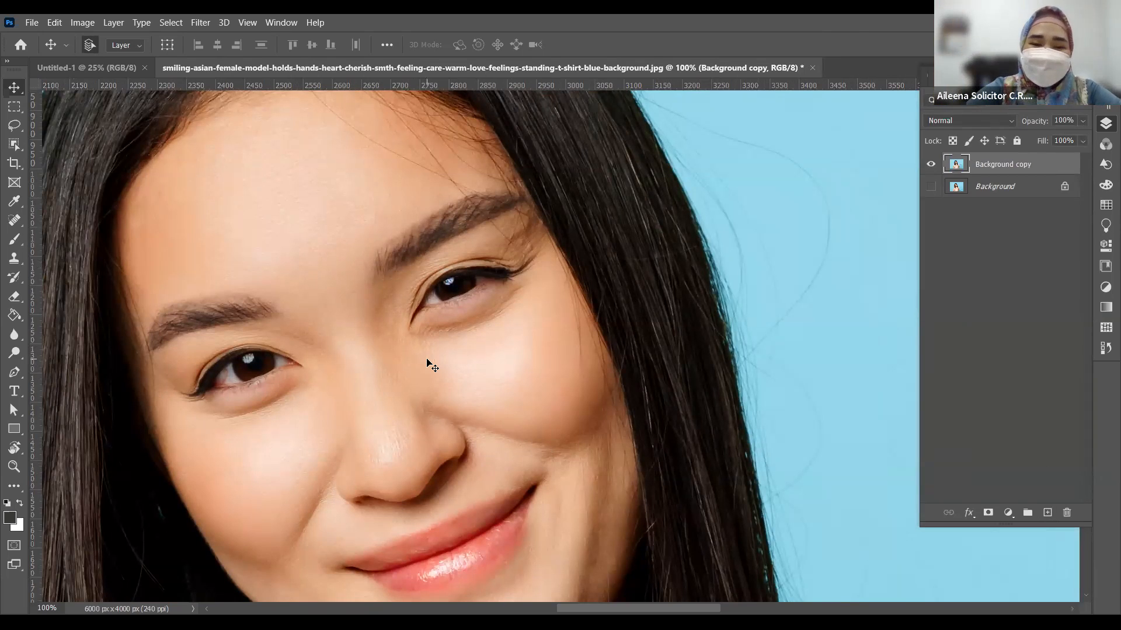
scroll(485, 444, "down", 2)
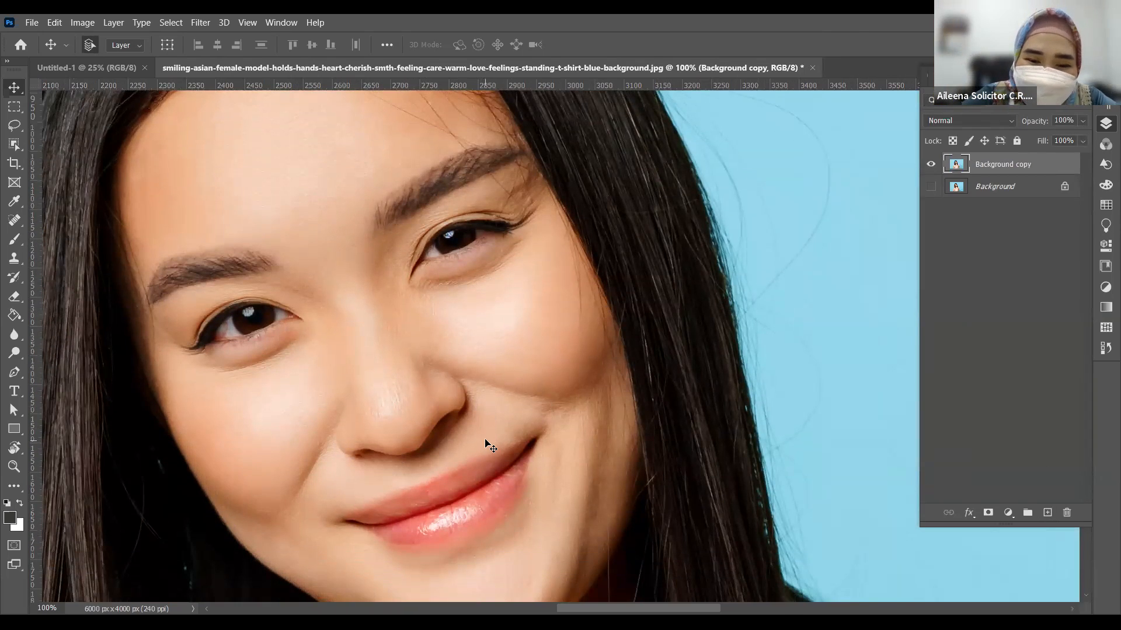
scroll(488, 446, "down", 5)
scroll(491, 426, "up", 2)
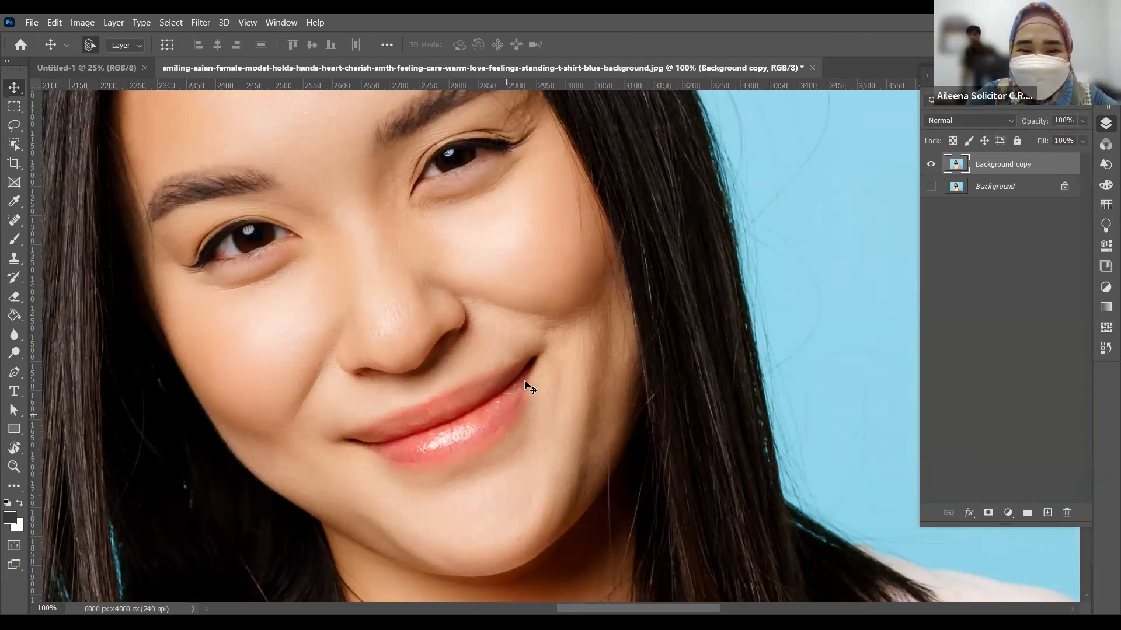
left_click(477, 262)
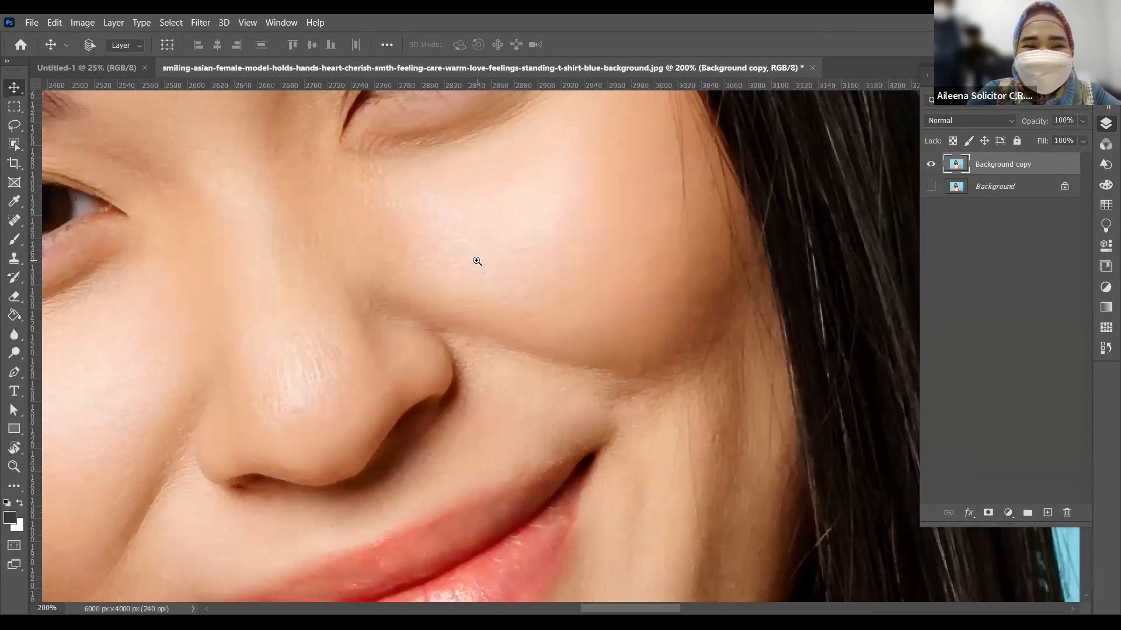
left_click(393, 255, "alt")
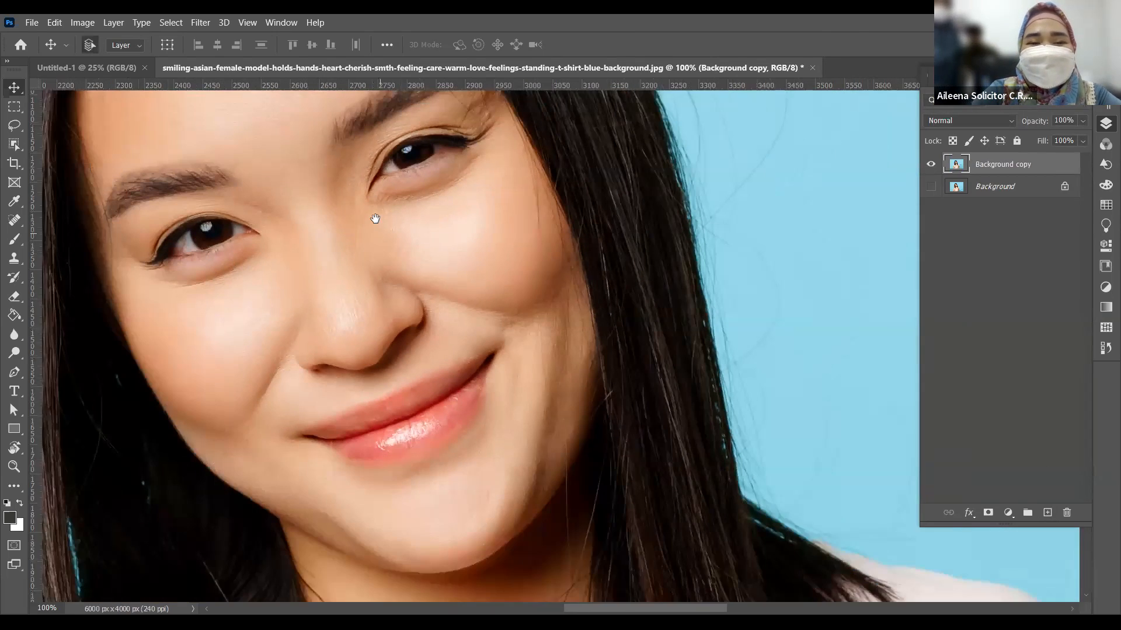
scroll(374, 222, "up", 4)
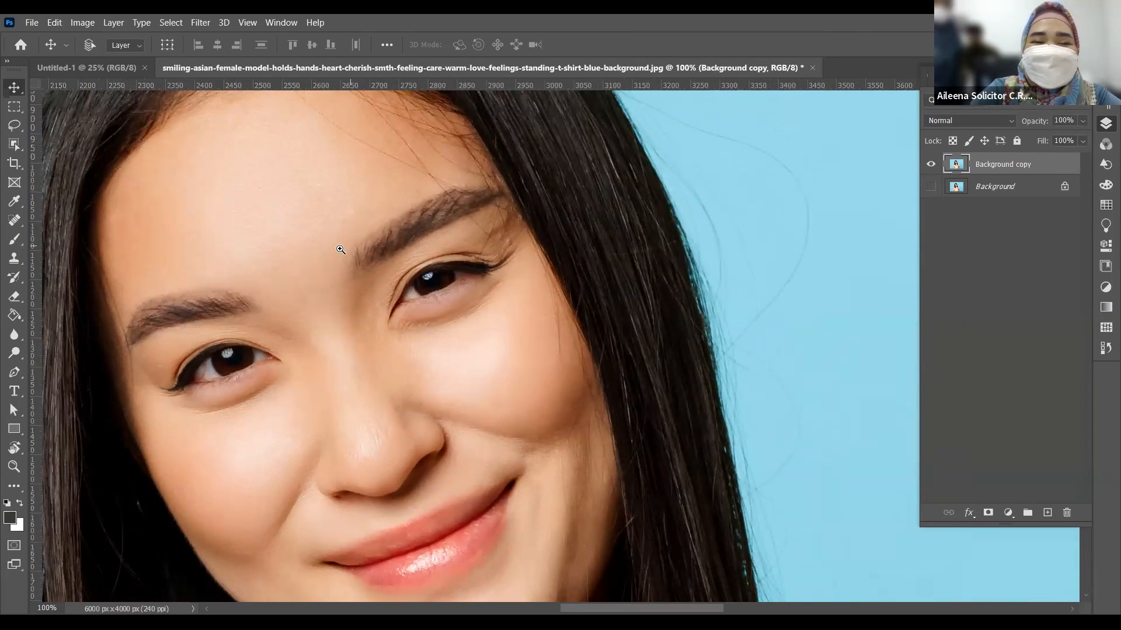
left_click(341, 249, "alt")
left_click(340, 249, "alt")
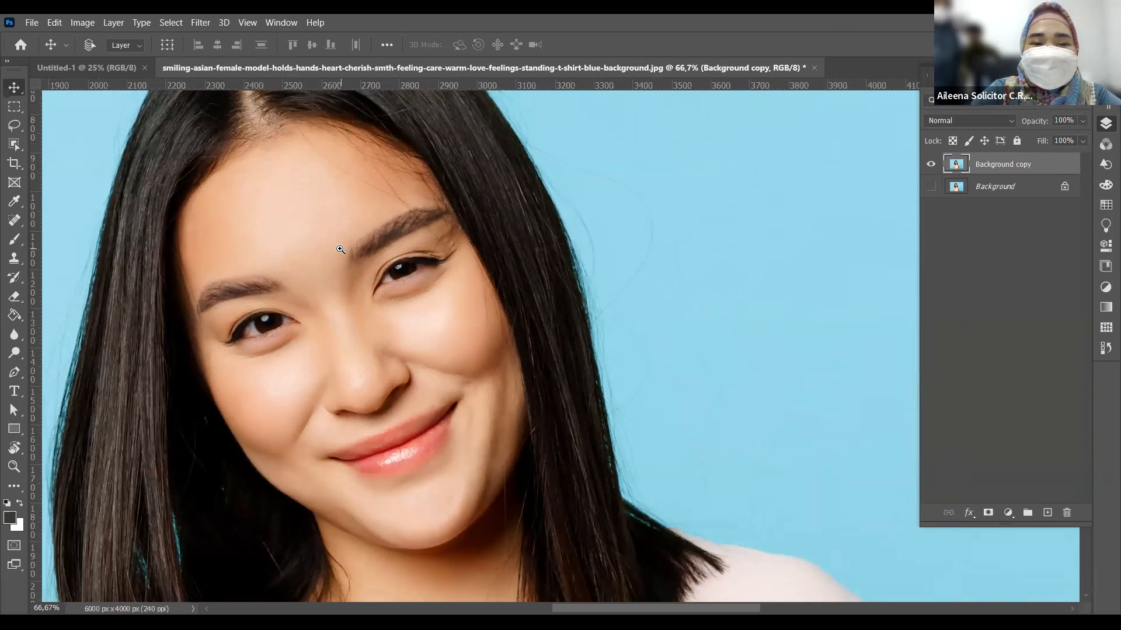
left_click(343, 249)
left_click(342, 249)
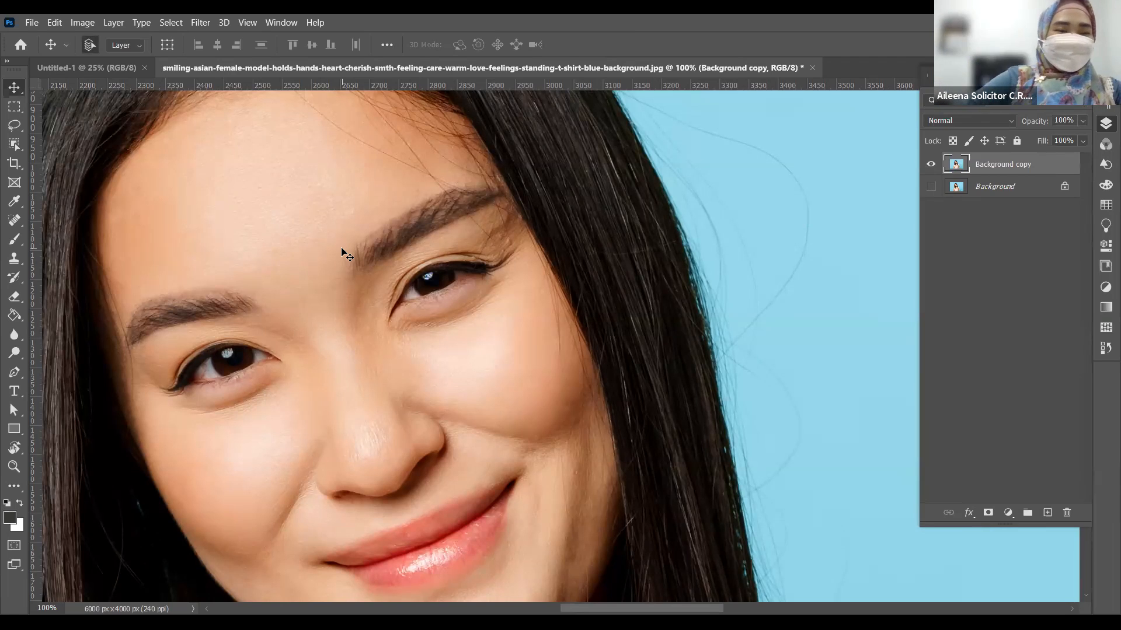
Activate the Clone Stamp tool and try brush sizes of 400, 100 and 300 pixels over the forehead.
left_click(14, 264)
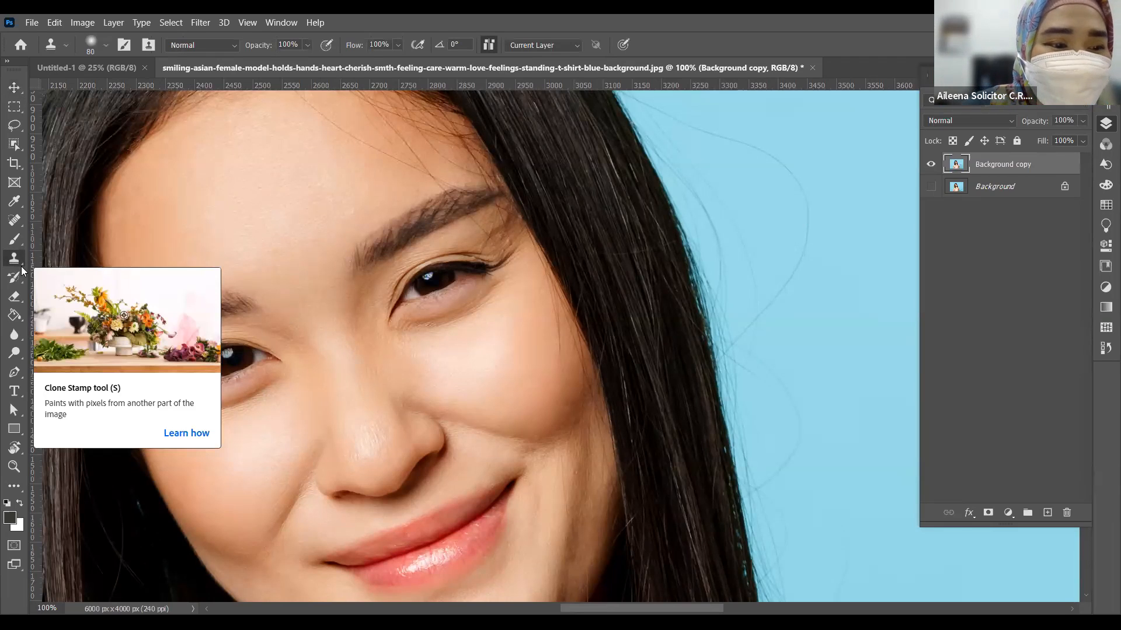
left_click(21, 261)
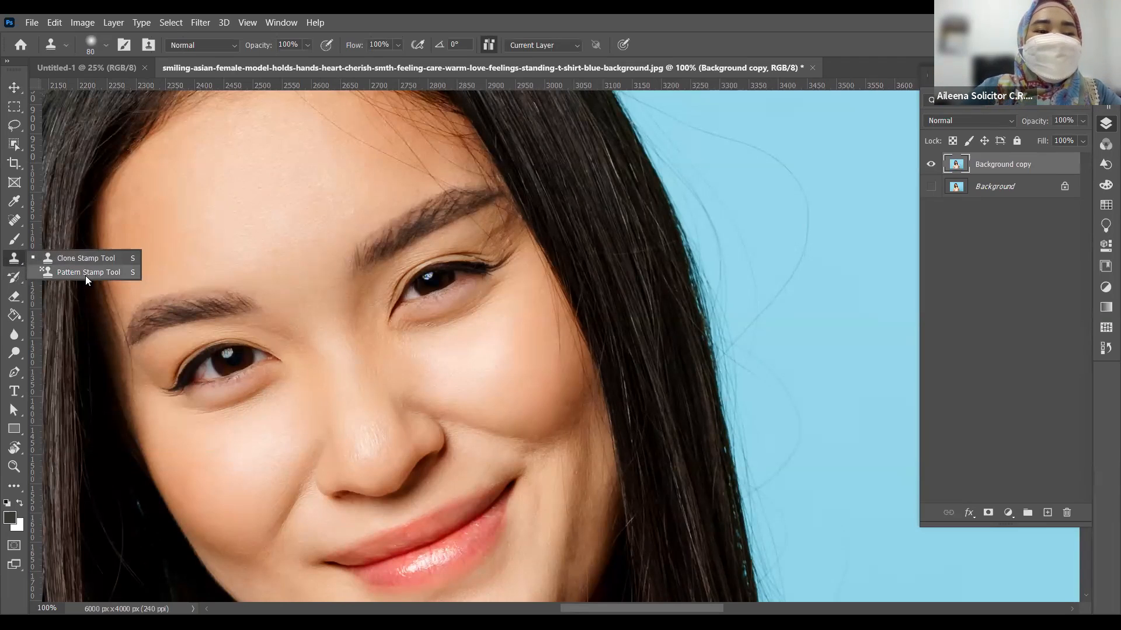
left_click(16, 266)
key("bracketright")
key("bracketright")
key("bracketright")
key("bracketright")
key("bracketright")
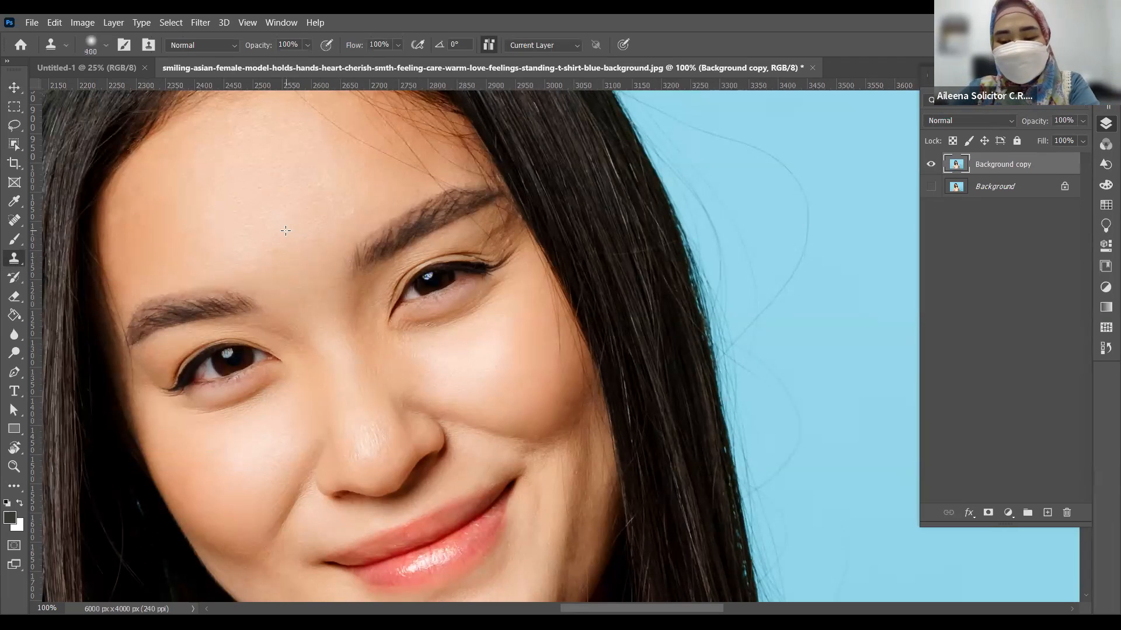
key("bracketleft")
key("bracketleft")
key("bracketleft")
key("bracketleft")
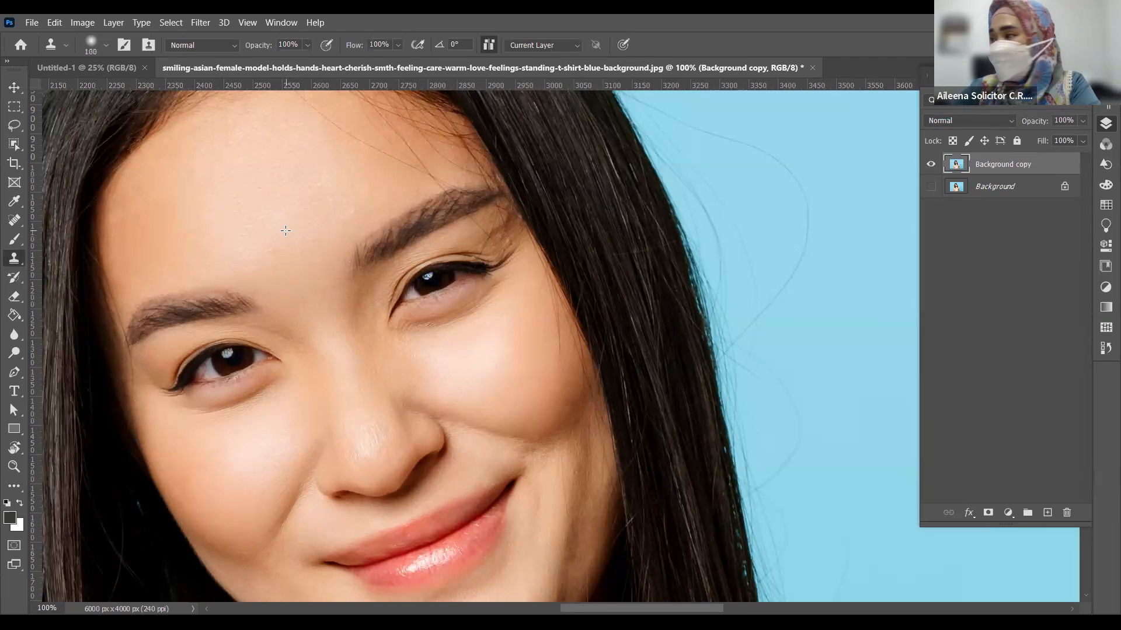
key("bracketright")
key("bracketright")
key("bracketright")
key("bracketright")
key("bracketright")
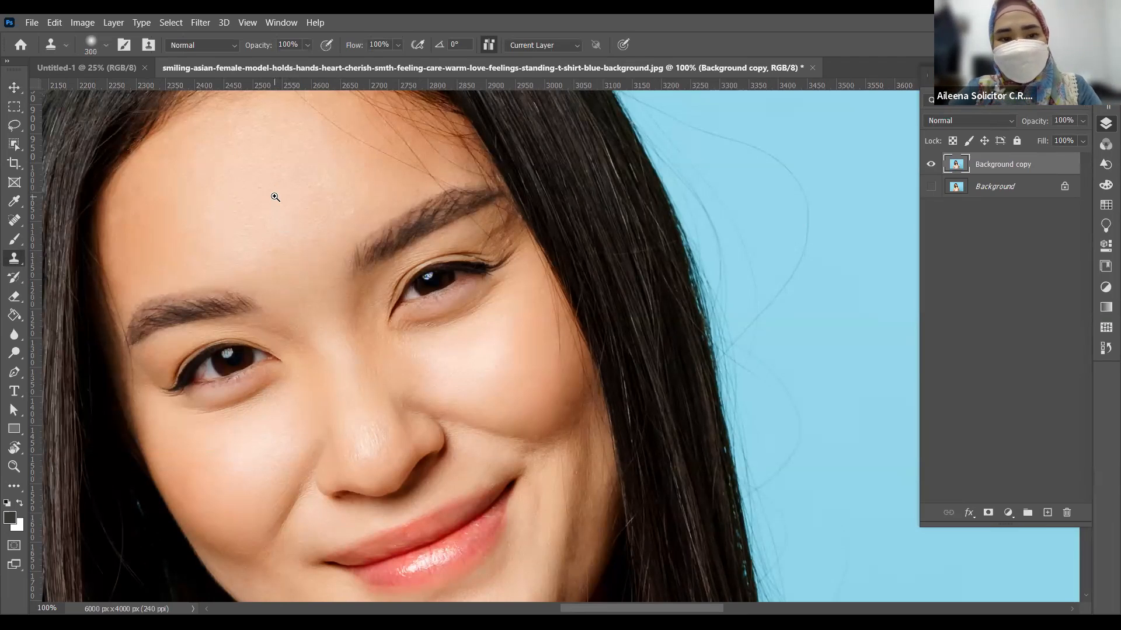
Try a 500-pixel Clone Stamp brush and reduce its size to 90 pixels.
scroll(274, 197, "up", 5)
key("bracketright")
key("bracketright")
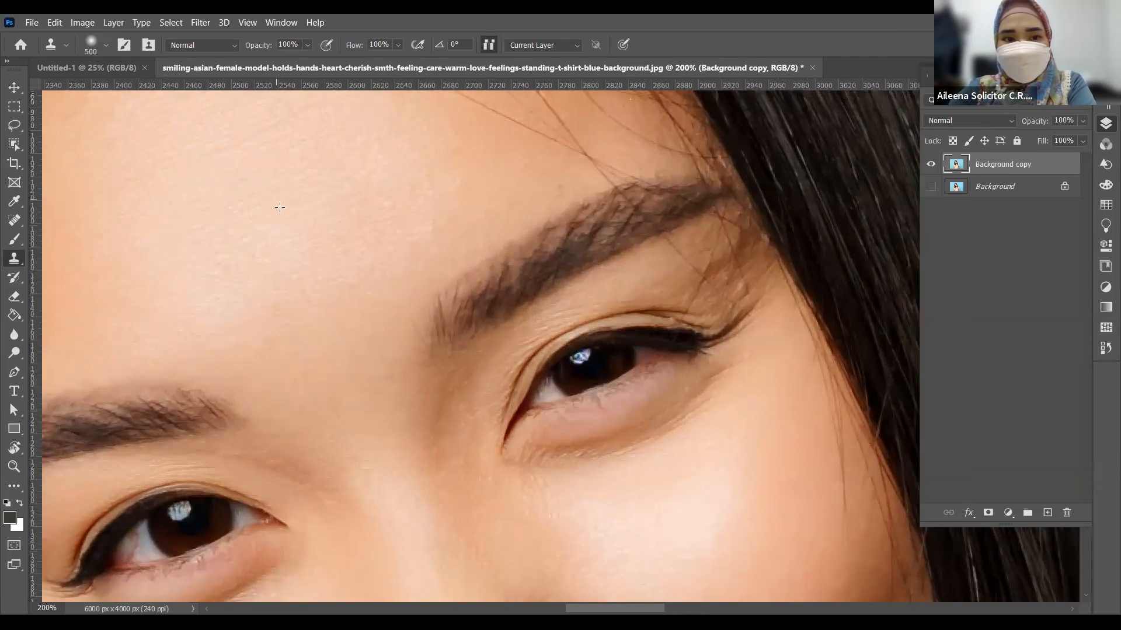
key("bracketleft")
key("bracketleft")
key("bracketleft")
key("bracketleft")
key("bracketleft")
key("bracketleft")
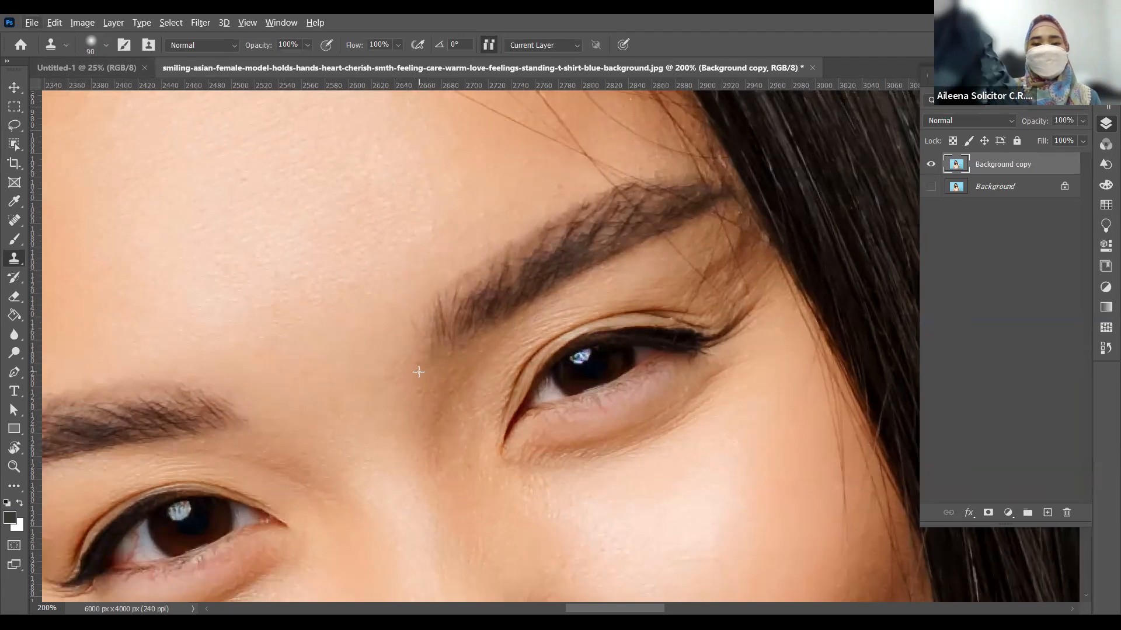
Switch to the Brush tool and enlarge its tip to 60 pixels.
key("z")
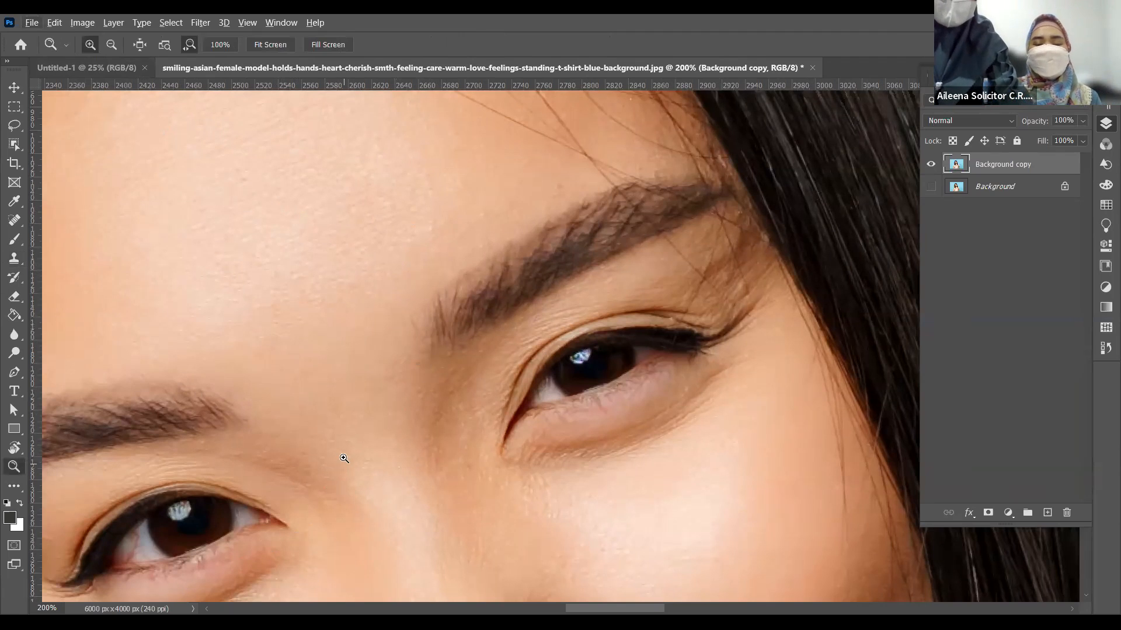
left_click(338, 411, "alt")
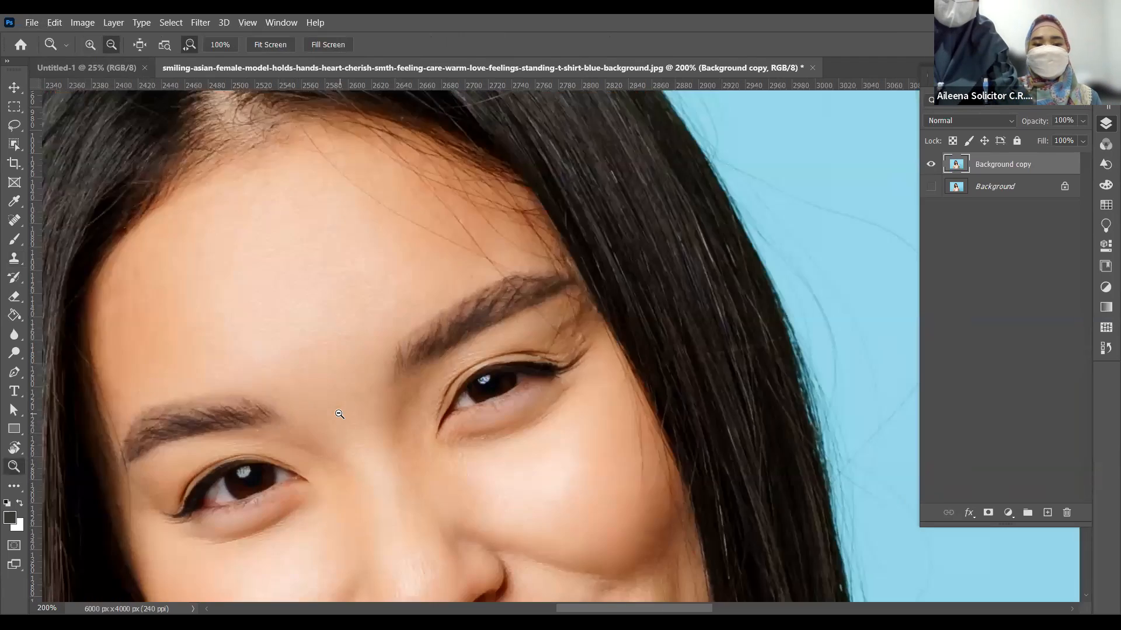
key("b")
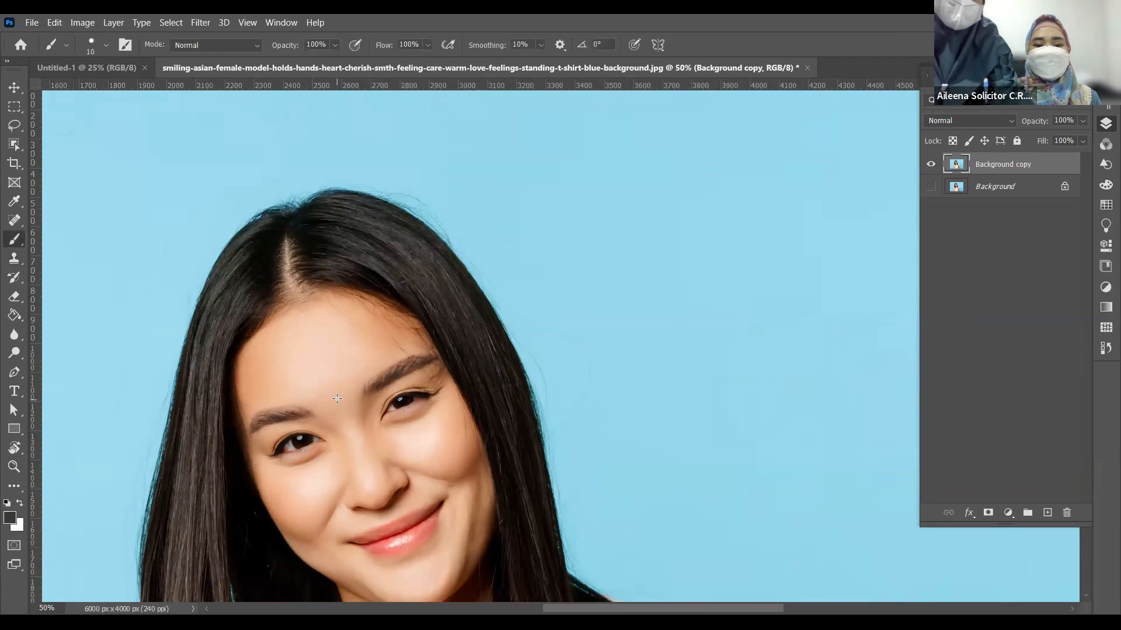
key("a")
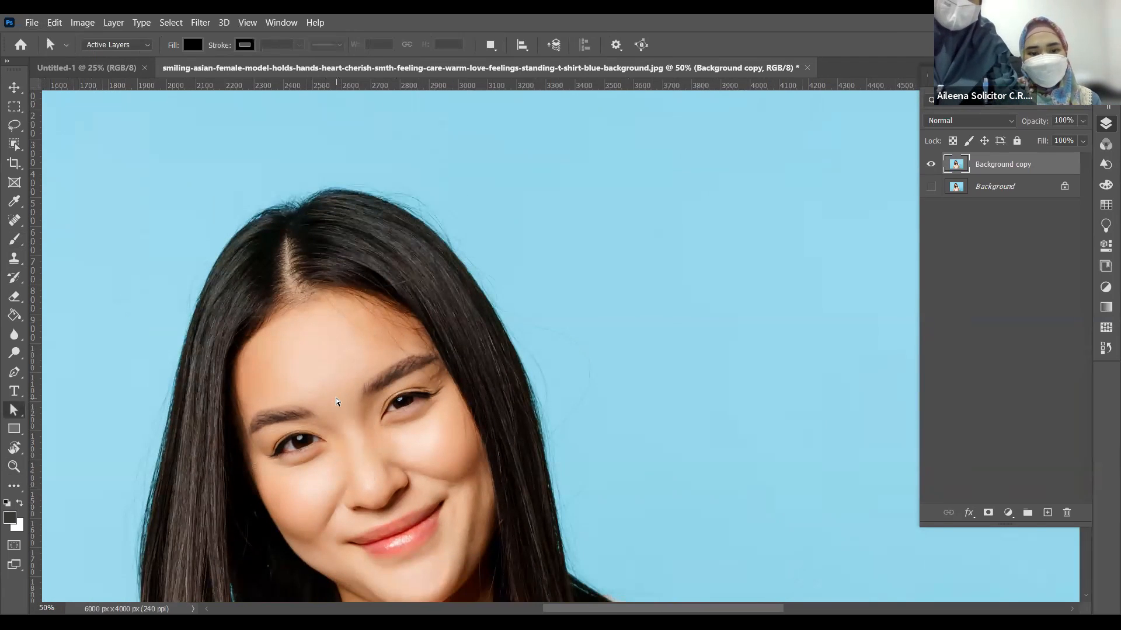
key("b")
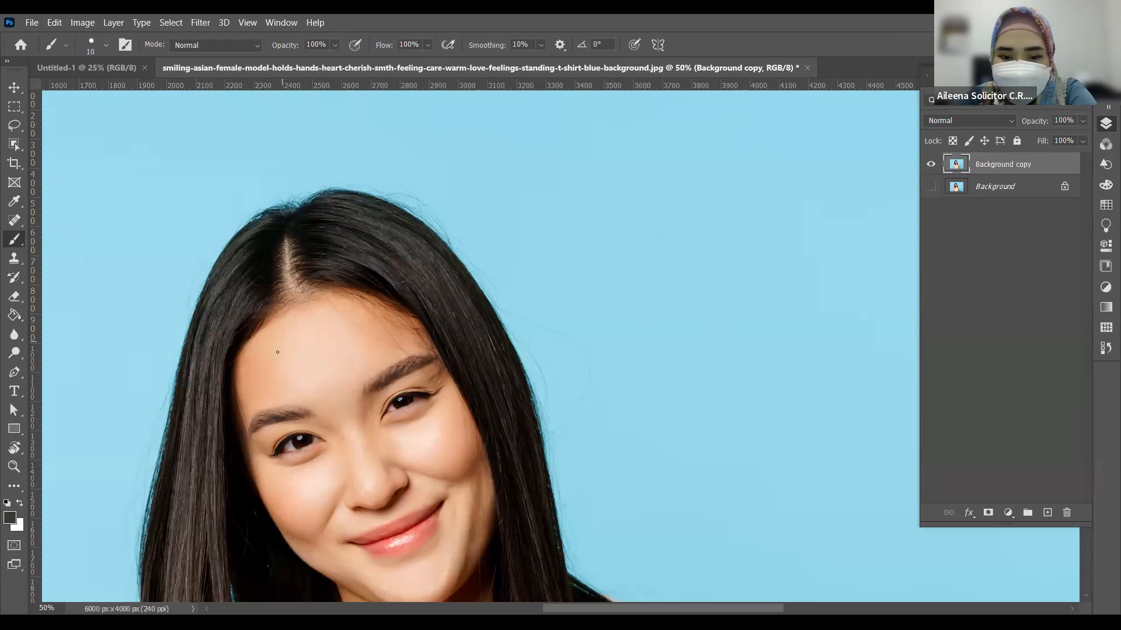
key("bracketright")
key("bracketright")
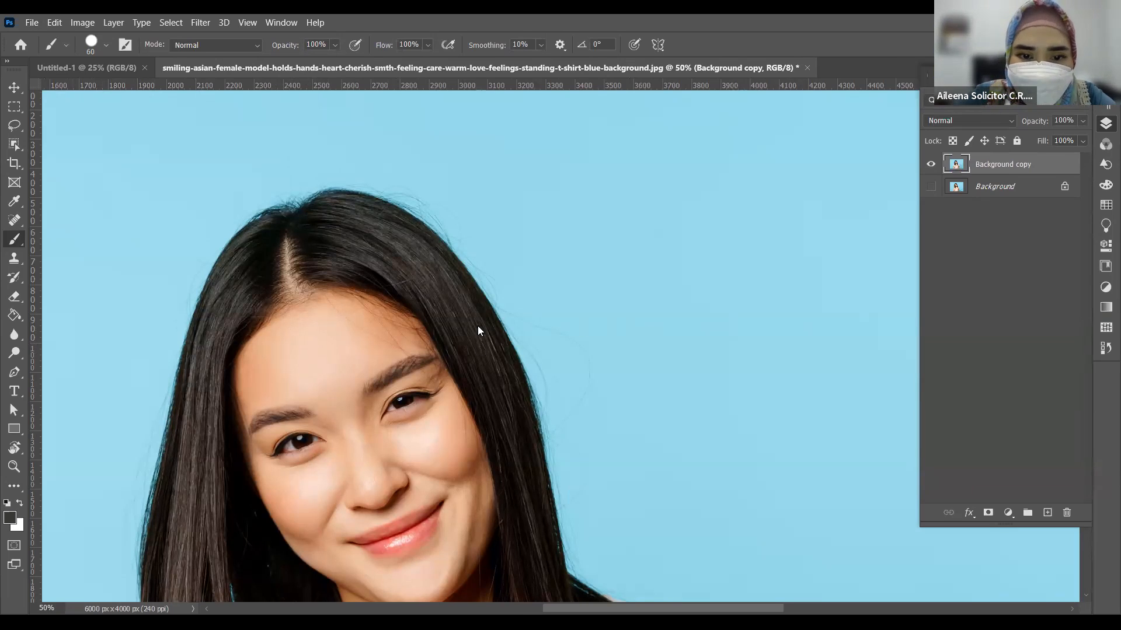
Sample the dark brown of the eyebrow above the woman's left eye as the foreground color.
left_click(331, 369, "ctrl")
left_click(331, 369, "ctrl")
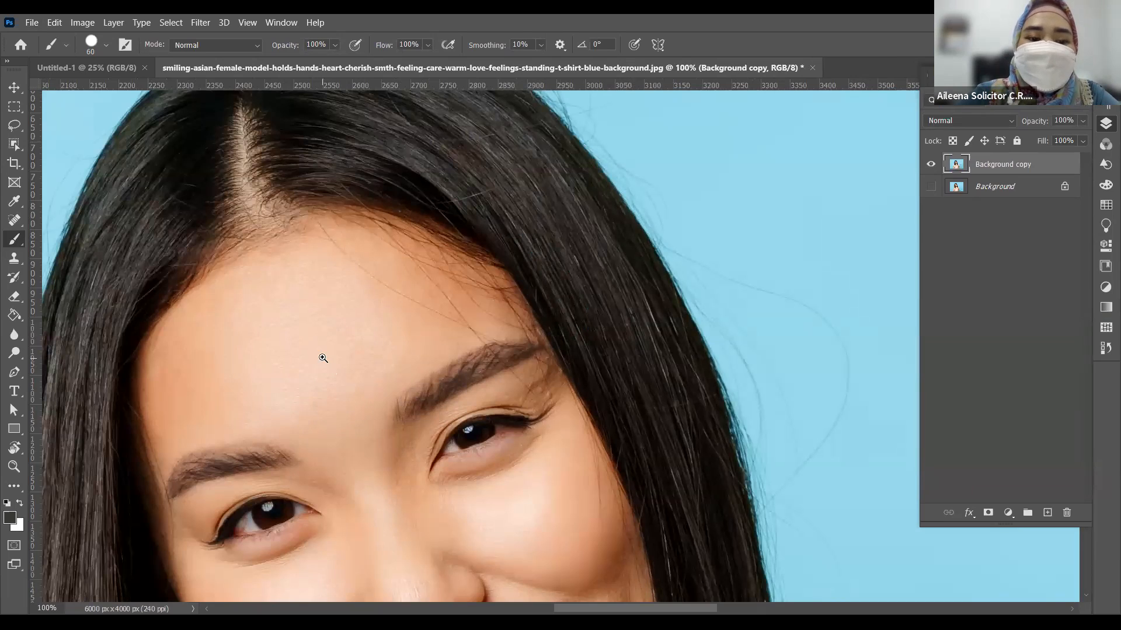
mouse_move(329, 358)
left_mouse_down()
mouse_move(372, 378)
mouse_move(343, 365)
mouse_move(348, 347)
mouse_move(338, 351)
left_mouse_up()
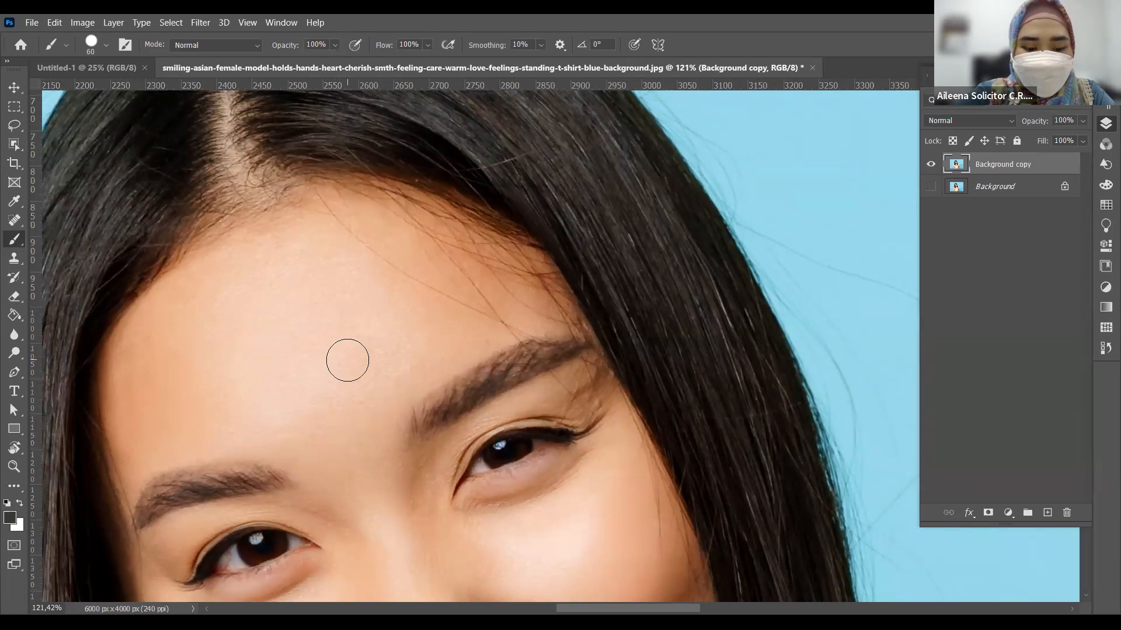
left_click(473, 388, "alt")
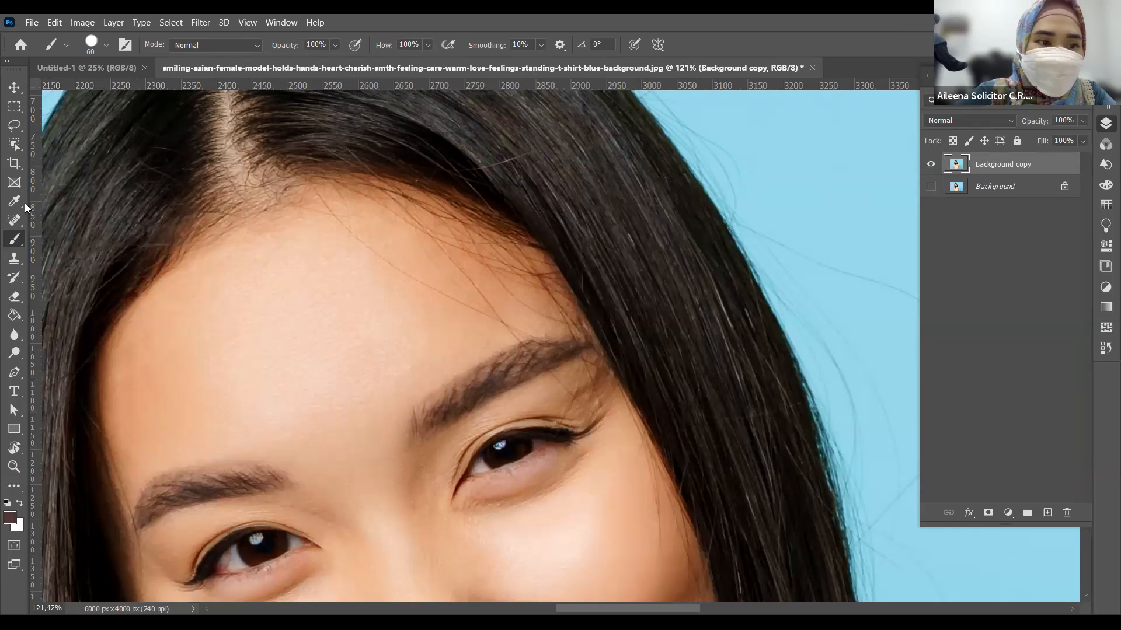
Clone the eyebrow above the woman's left eye onto the middle of her forehead with the 90-pixel Clone Stamp.
left_click(26, 259)
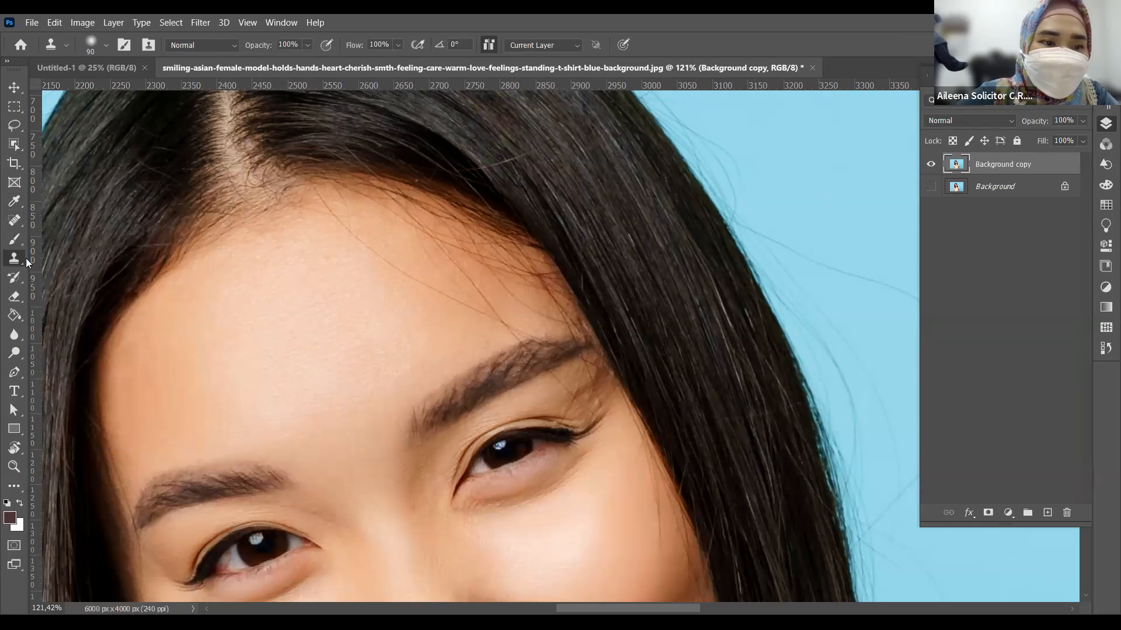
left_click(429, 419, "alt")
mouse_move(268, 342)
left_mouse_down()
mouse_move(385, 270)
mouse_move(365, 274)
mouse_move(271, 322)
mouse_move(382, 292)
mouse_move(396, 264)
mouse_move(366, 299)
mouse_move(398, 291)
mouse_move(402, 261)
left_mouse_up()
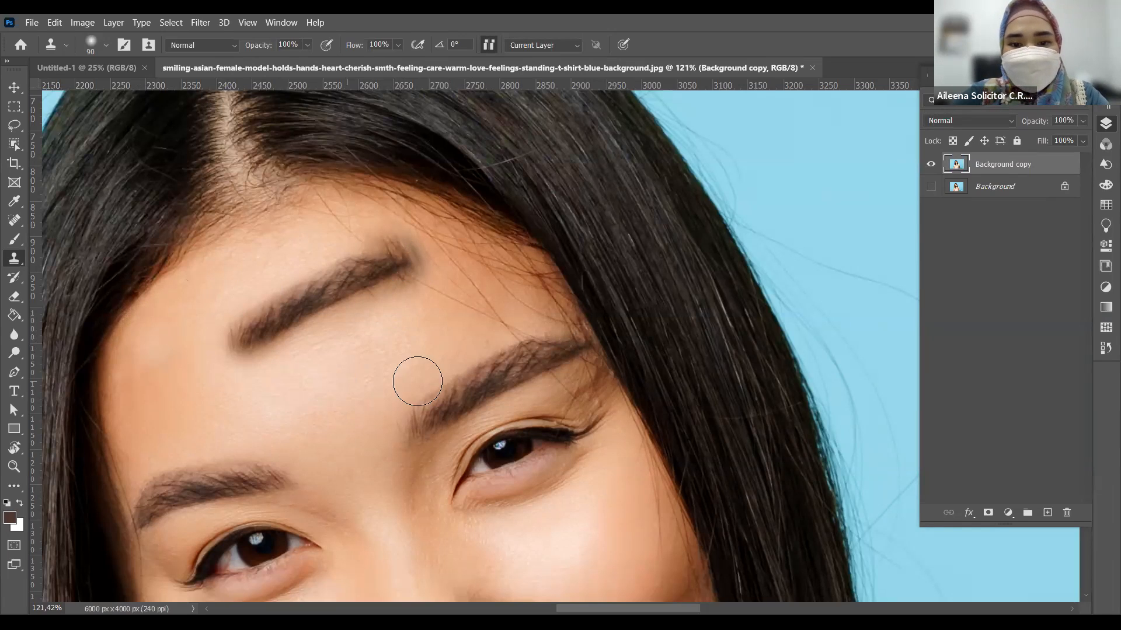
Try extra Clone Stamp dabs around the forehead and eyebrow, and undo them.
left_click(549, 371)
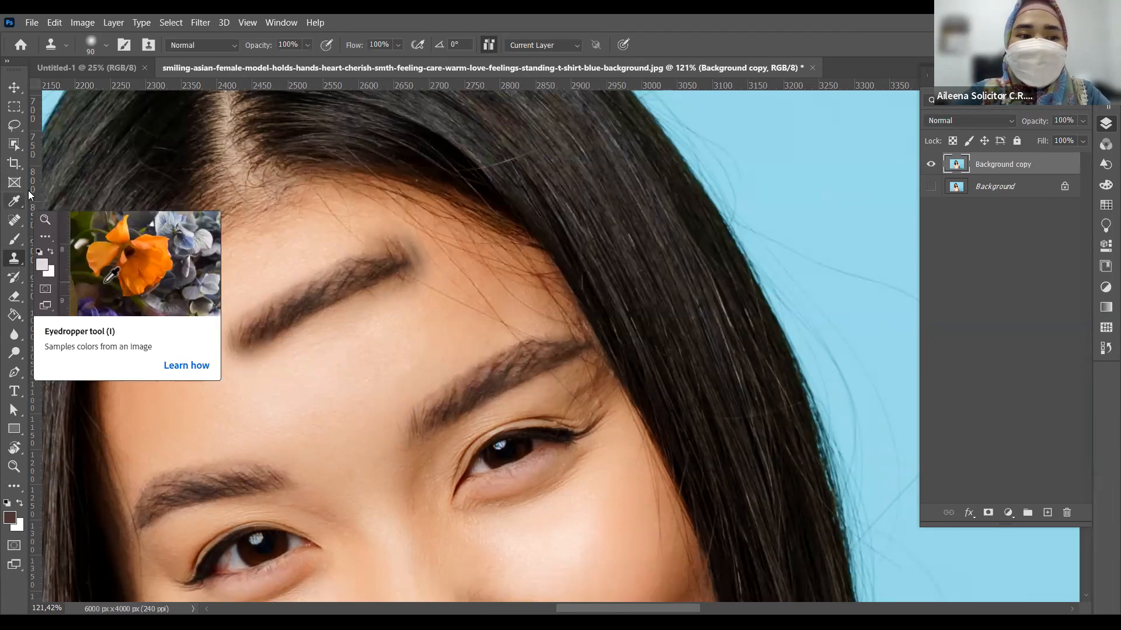
left_click(496, 274)
key("ctrl+z")
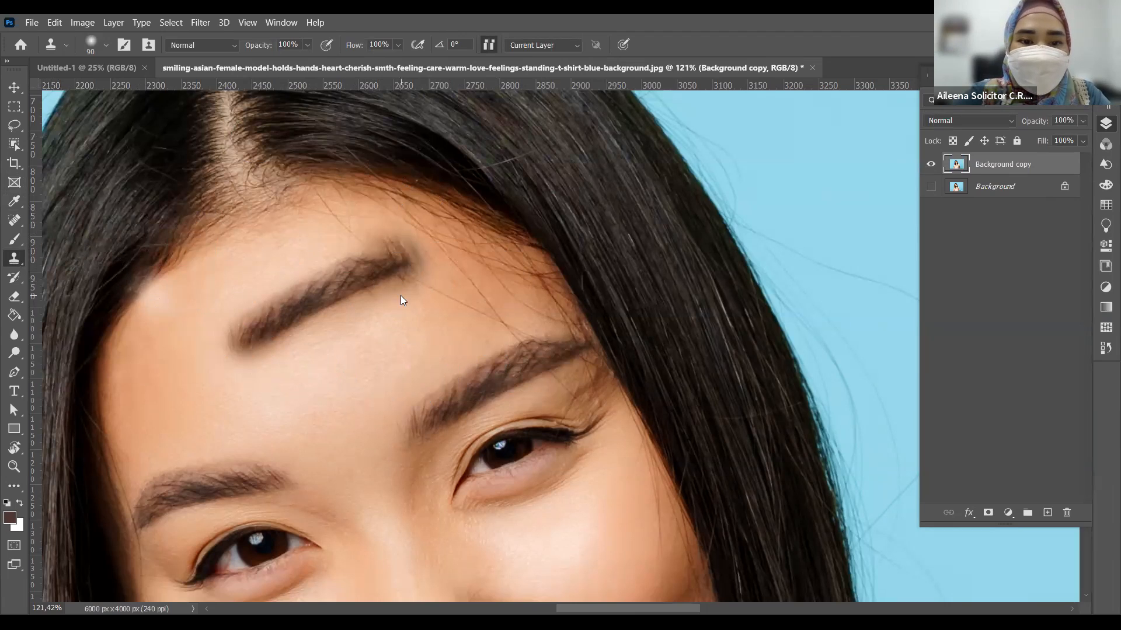
left_click(401, 299)
key("ctrl+z")
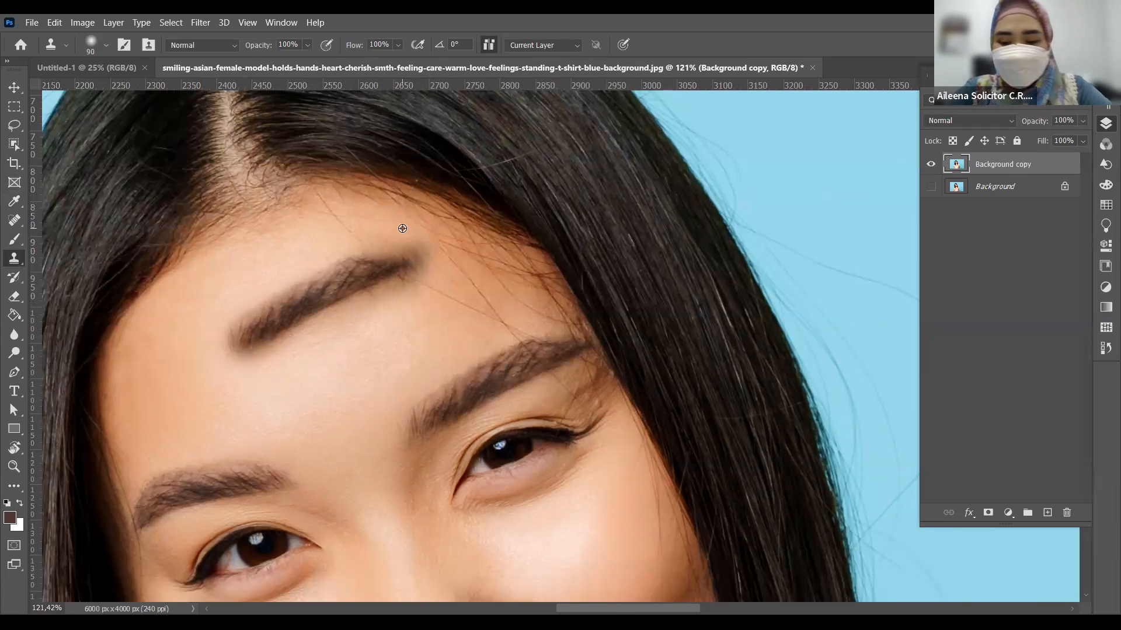
Reduce the Clone Stamp tip to 25 pixels and clean up the edges of the cloned forehead eyebrow with nearby skin.
key("bracketleft")
key("bracketleft")
key("bracketleft")
key("bracketleft")
key("bracketleft")
key("bracketleft")
key("bracketleft")
key("bracketleft")
key("bracketleft")
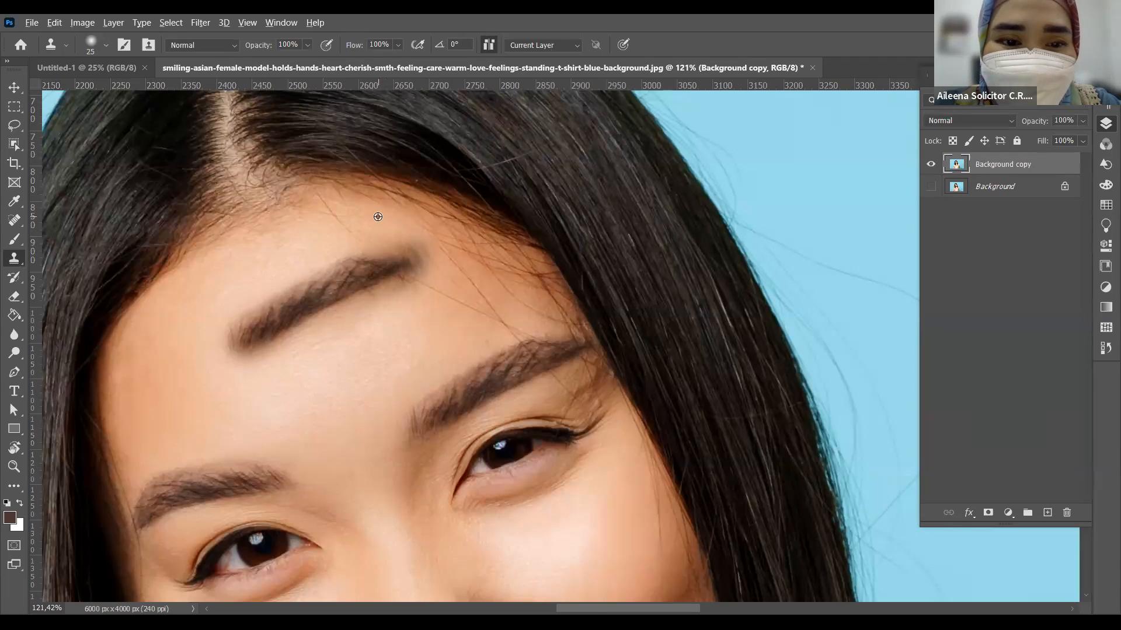
left_click(378, 219, "alt")
mouse_move(386, 239)
left_mouse_down()
mouse_move(417, 239)
mouse_move(406, 238)
left_mouse_up()
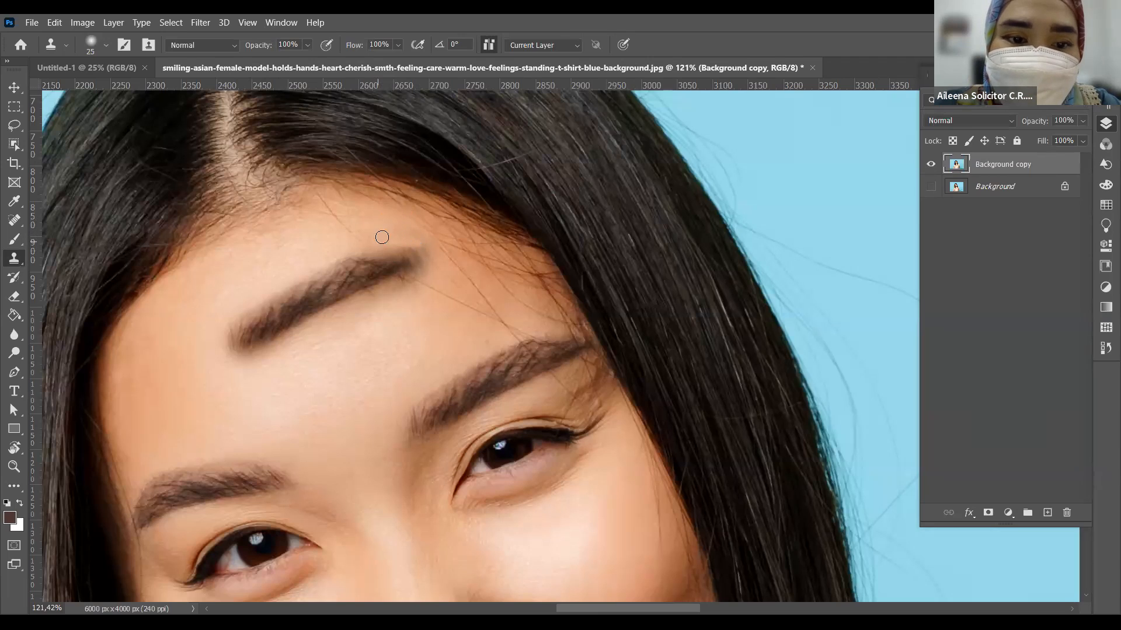
left_click(400, 312, "alt")
mouse_move(386, 294)
left_mouse_down()
mouse_move(422, 282)
mouse_move(367, 295)
mouse_move(413, 284)
mouse_move(236, 363)
left_mouse_up()
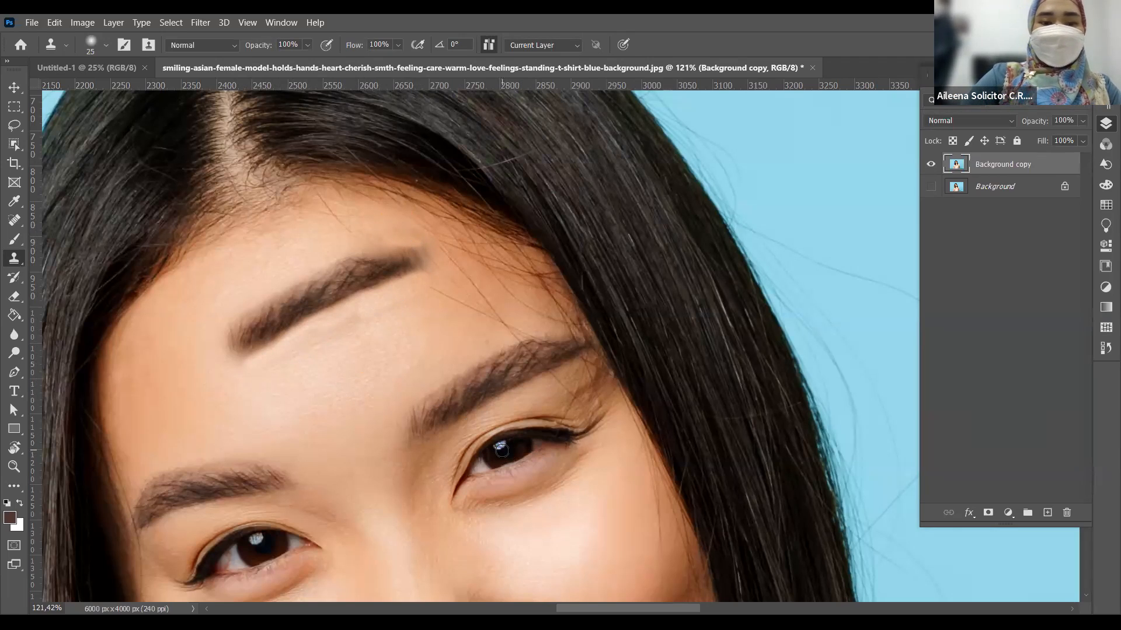
Clone the woman's left eye onto her forehead beneath the cloned eyebrow.
left_click_drag(313, 393, 305, 398)
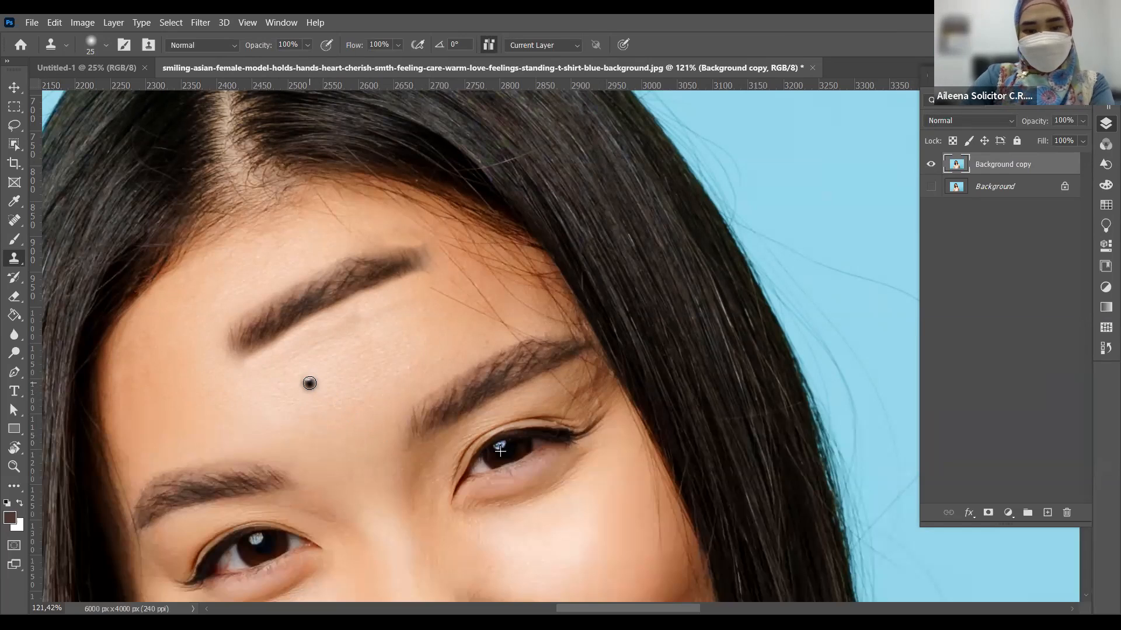
mouse_move(310, 384)
left_mouse_down()
mouse_move(341, 365)
mouse_move(315, 382)
mouse_move(346, 379)
mouse_move(338, 396)
mouse_move(352, 394)
mouse_move(300, 415)
mouse_move(340, 394)
mouse_move(315, 385)
mouse_move(269, 400)
mouse_move(310, 368)
mouse_move(305, 359)
mouse_move(268, 380)
mouse_move(356, 345)
mouse_move(301, 359)
mouse_move(388, 347)
mouse_move(357, 373)
mouse_move(389, 377)
mouse_move(370, 386)
mouse_move(393, 366)
mouse_move(355, 394)
mouse_move(260, 417)
mouse_move(264, 440)
mouse_move(274, 434)
mouse_move(265, 441)
mouse_move(255, 409)
left_mouse_up()
mouse_move(265, 389)
left_mouse_down()
mouse_move(252, 370)
mouse_move(263, 360)
mouse_move(267, 370)
mouse_move(306, 354)
mouse_move(242, 361)
mouse_move(302, 339)
mouse_move(281, 342)
mouse_move(298, 331)
mouse_move(234, 357)
mouse_move(327, 308)
mouse_move(297, 344)
mouse_move(381, 327)
mouse_move(402, 305)
mouse_move(350, 319)
mouse_move(378, 304)
mouse_move(360, 299)
mouse_move(412, 278)
mouse_move(392, 283)
mouse_move(421, 285)
mouse_move(389, 324)
mouse_move(391, 338)
mouse_move(415, 340)
mouse_move(407, 361)
mouse_move(427, 349)
mouse_move(416, 350)
mouse_move(421, 315)
left_mouse_up()
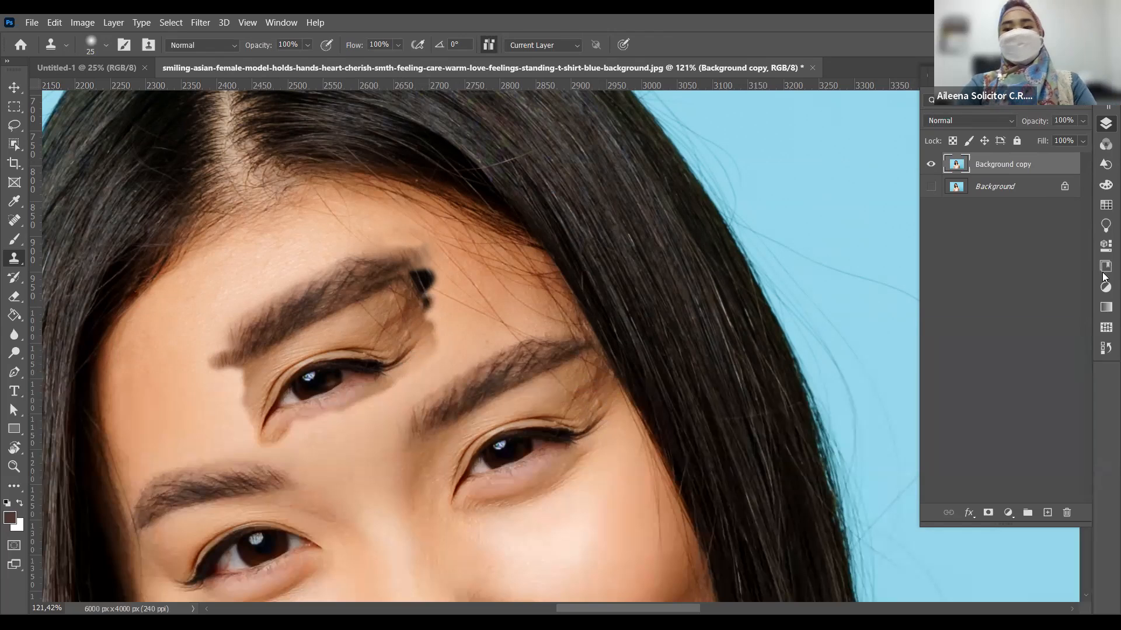
Set the Layer Visibility history state as the History Brush source and revert the image to that state.
left_click(1104, 348)
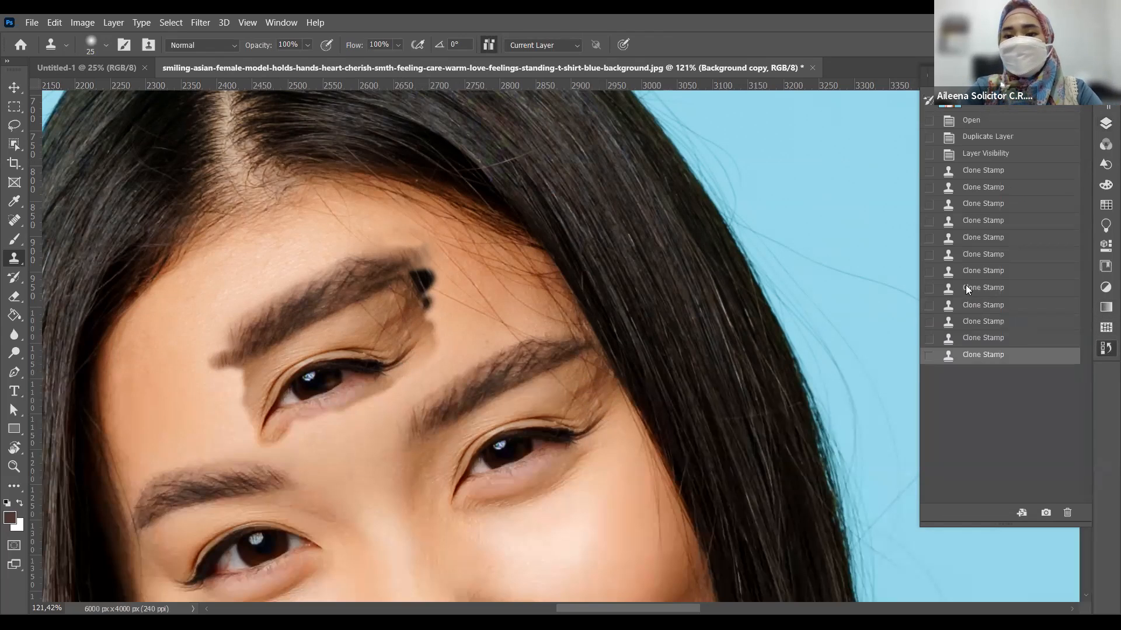
left_click(928, 154)
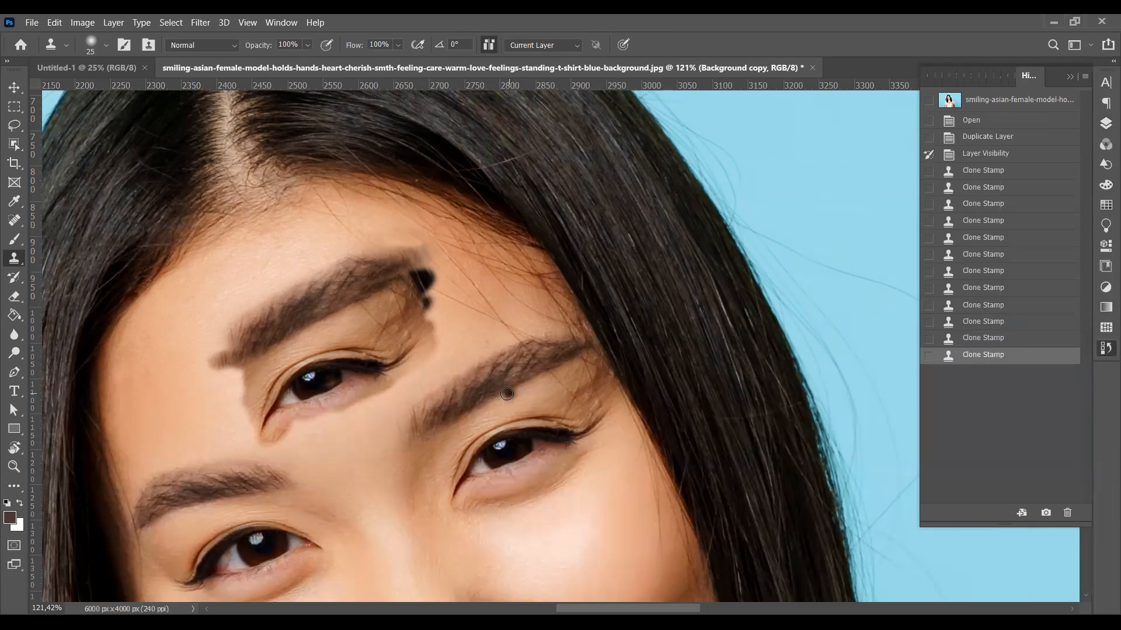
mouse_move(494, 397)
left_mouse_down()
mouse_move(477, 396)
mouse_move(473, 443)
mouse_move(481, 236)
left_mouse_up()
scroll(475, 266, "down", 1)
left_click(508, 348)
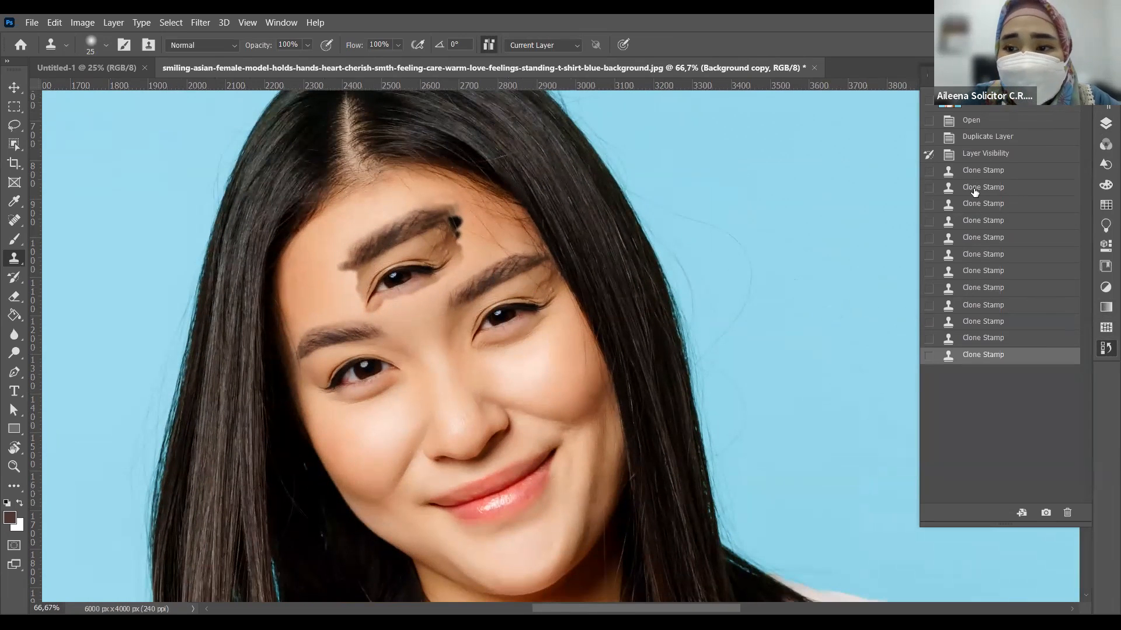
left_click(993, 154)
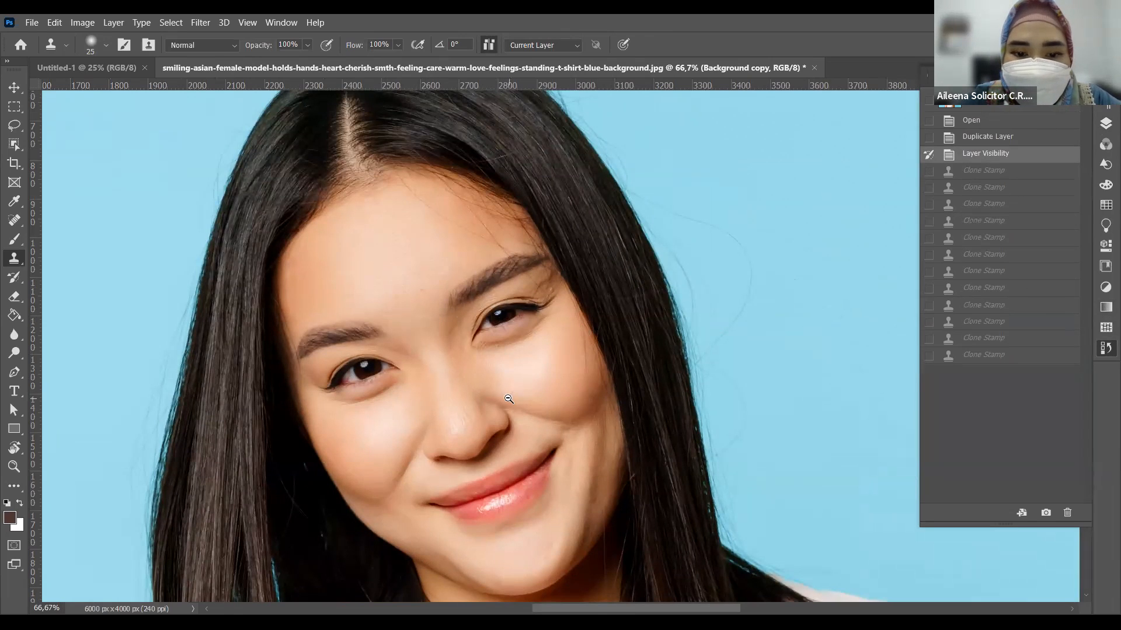
Try a Clone Stamp dab on the skin below the woman's left eye, and undo it.
left_click(498, 373, "alt")
left_click(503, 359)
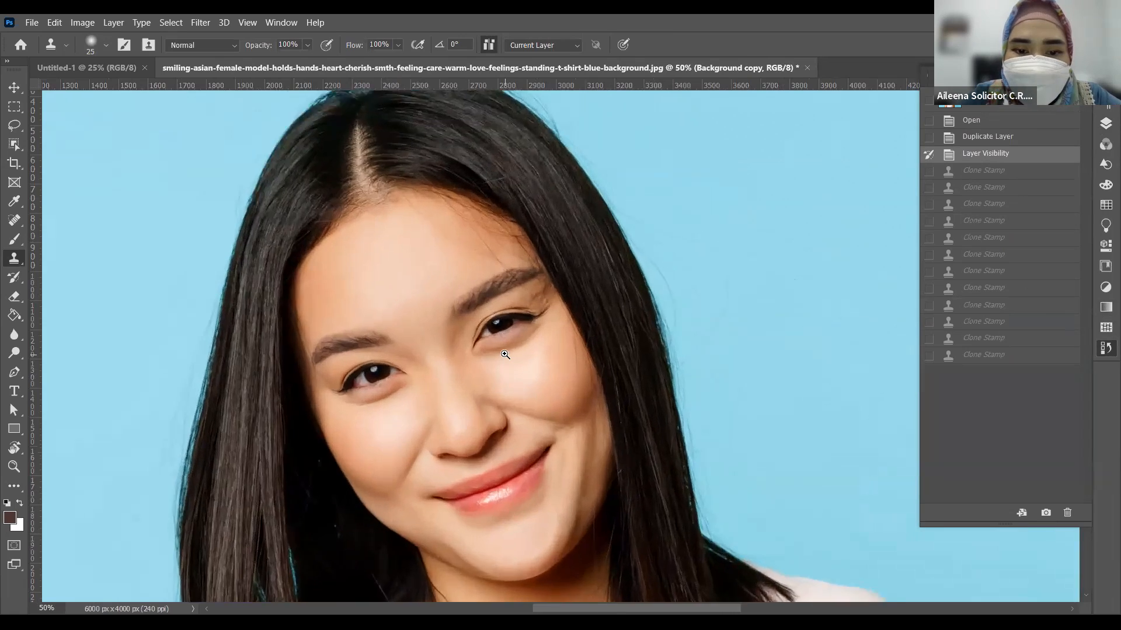
left_click(505, 355)
scroll(603, 298, "up", 4)
scroll(591, 291, "down", 1)
scroll(592, 291, "down", 2)
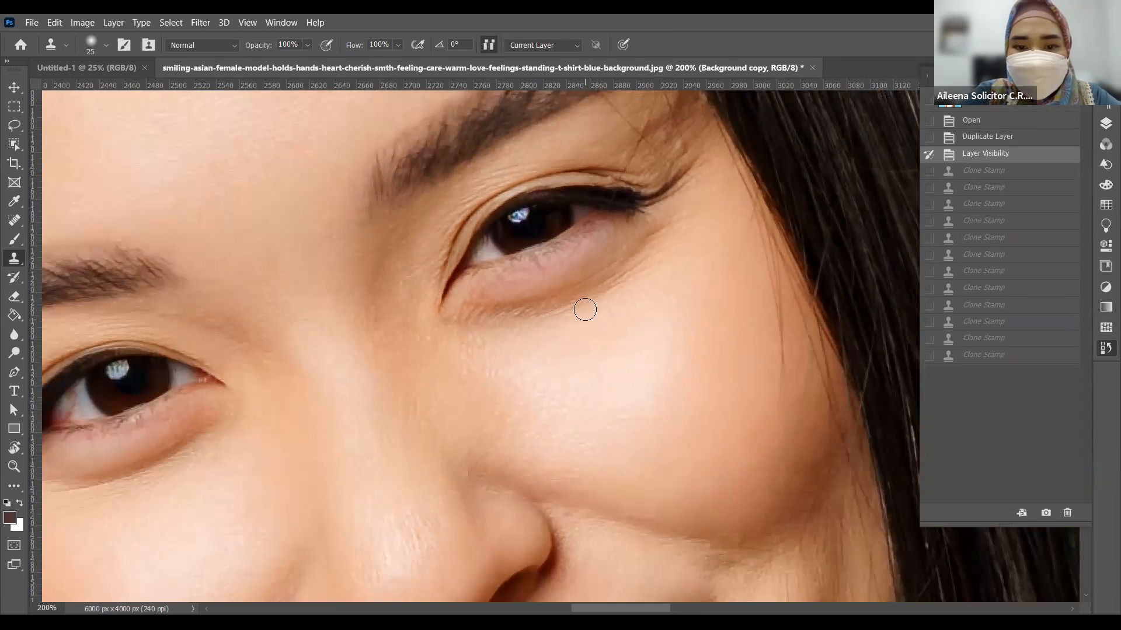
left_click(569, 318)
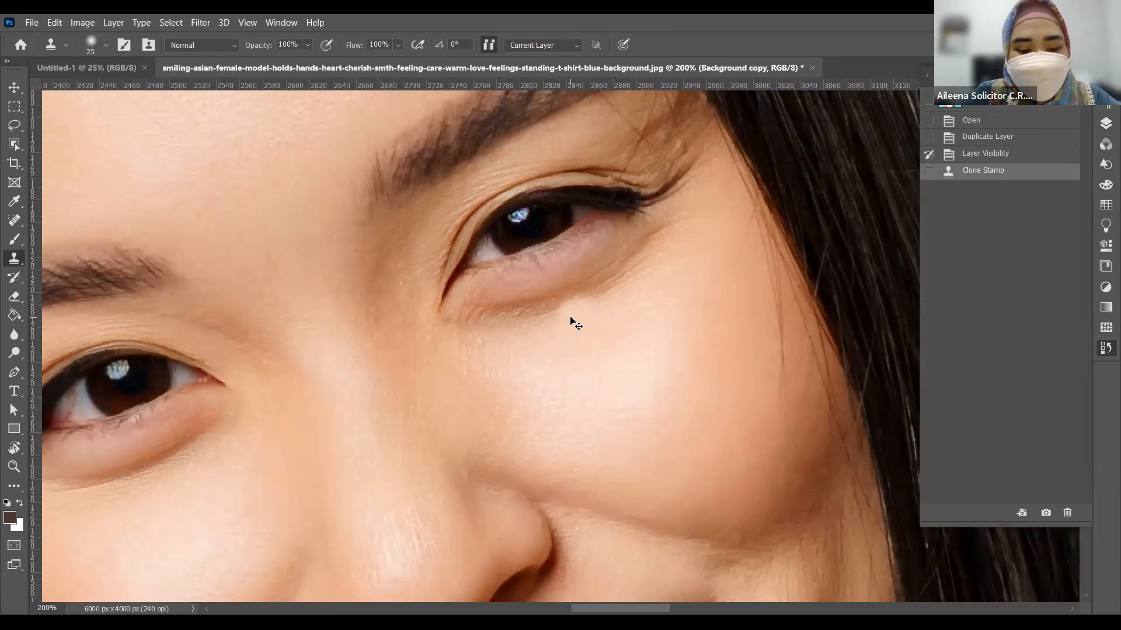
key("ctrl+z")
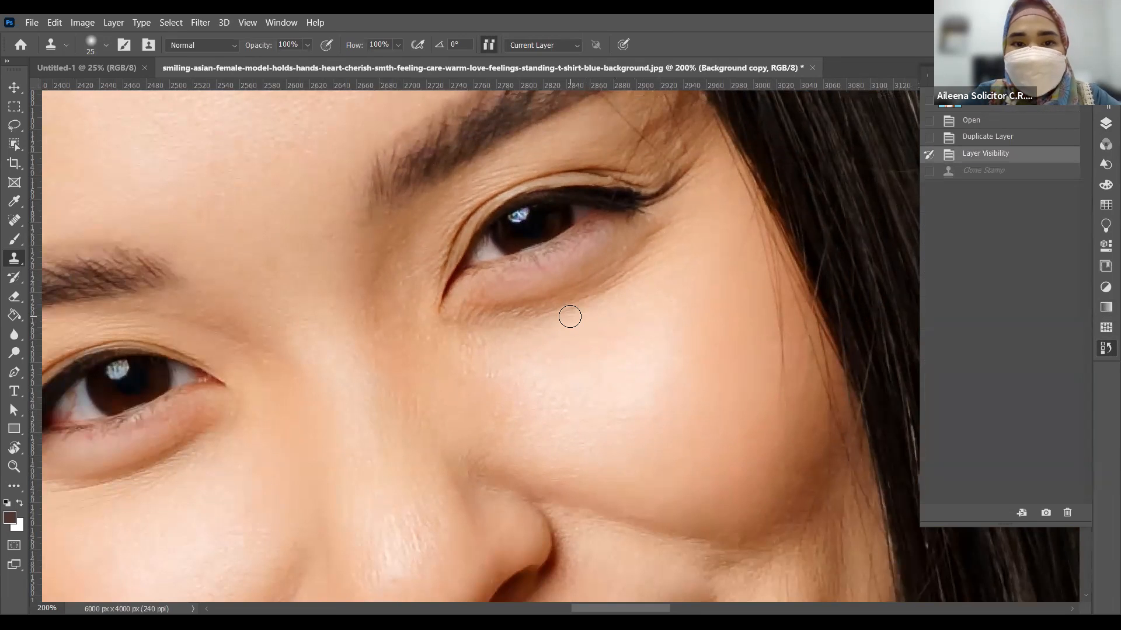
Set the Clone Stamp to 30% opacity and 74% flow and retouch the crease below the woman's left eye.
left_click(307, 48)
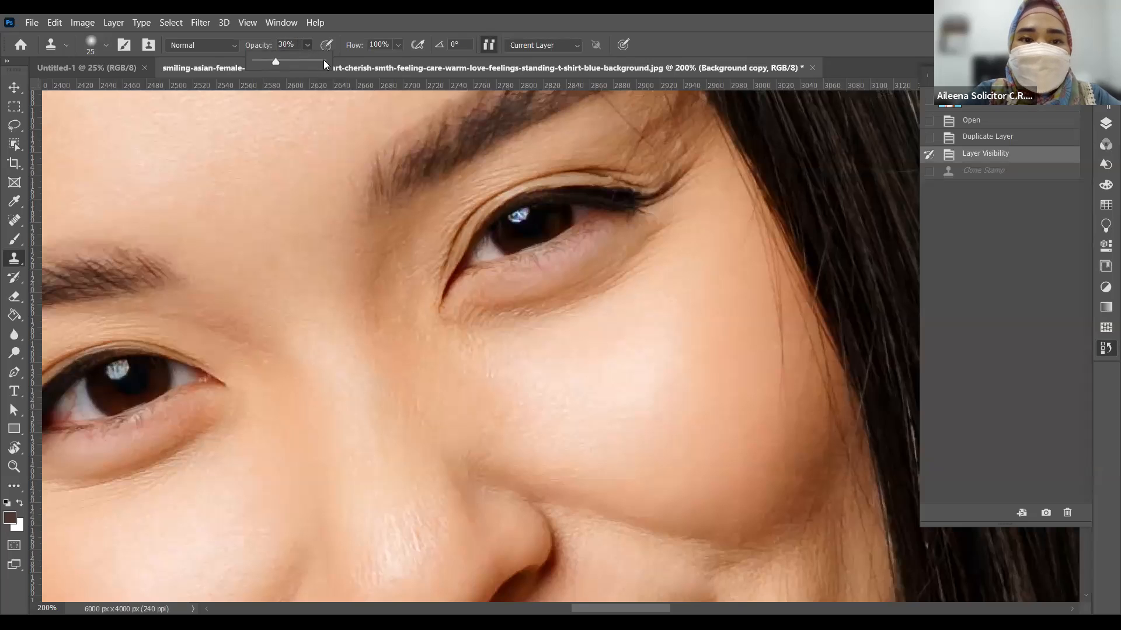
left_click(398, 45)
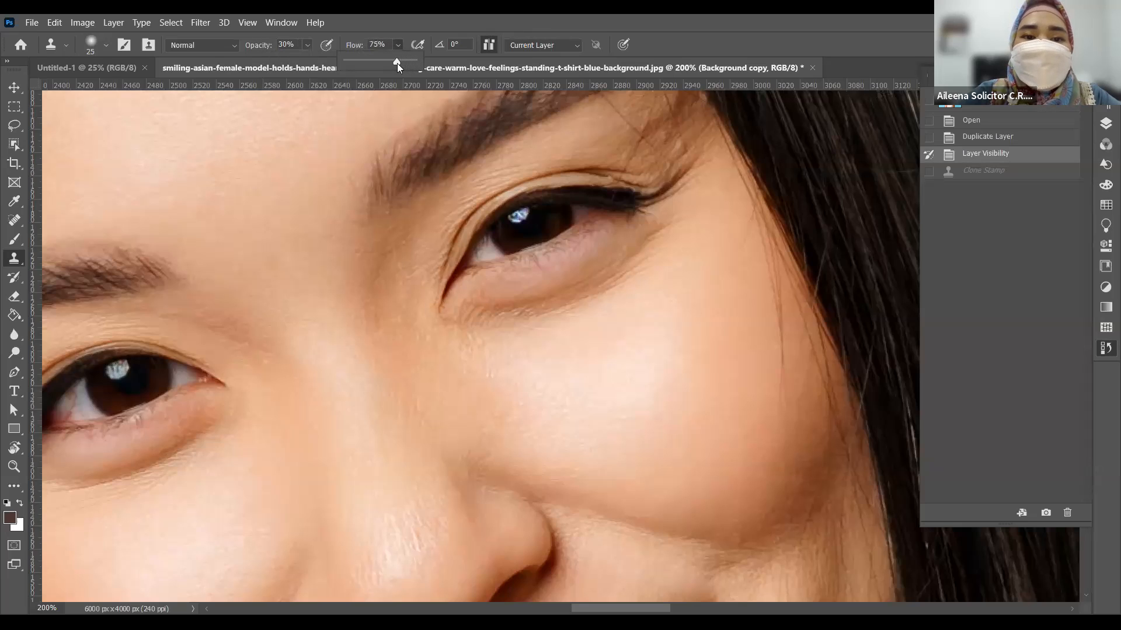
left_click(305, 46)
mouse_move(571, 324)
left_mouse_down()
mouse_move(535, 315)
mouse_move(486, 331)
mouse_move(575, 315)
mouse_move(605, 295)
mouse_move(594, 299)
mouse_move(607, 275)
mouse_move(635, 262)
mouse_move(611, 286)
mouse_move(607, 309)
left_mouse_up()
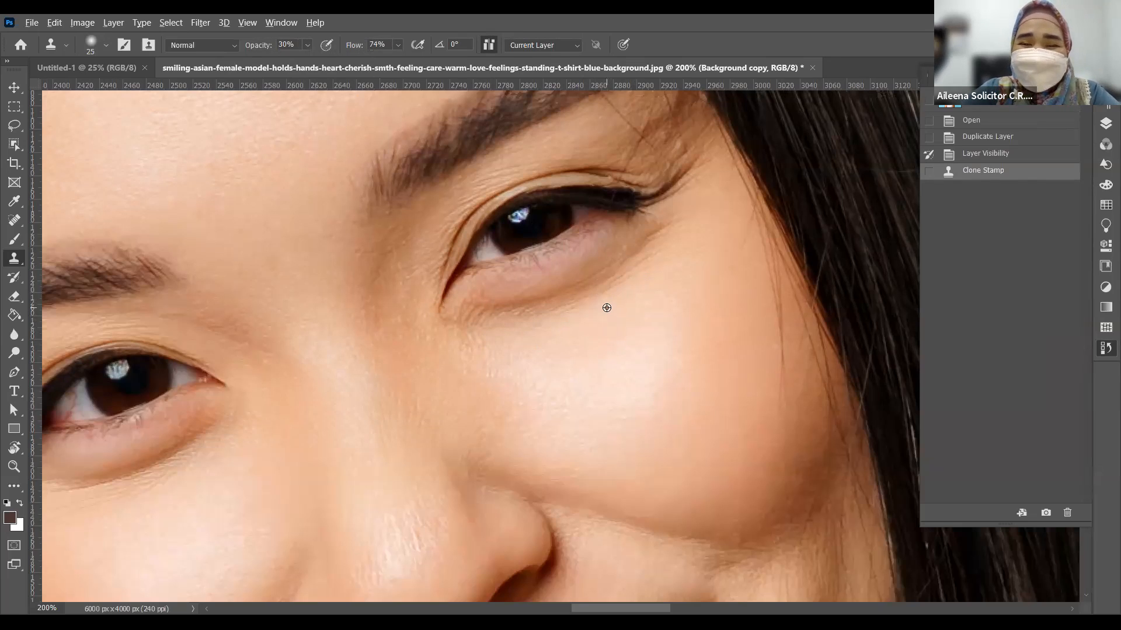
mouse_move(619, 276)
left_mouse_down()
mouse_move(607, 289)
mouse_move(644, 248)
left_mouse_up()
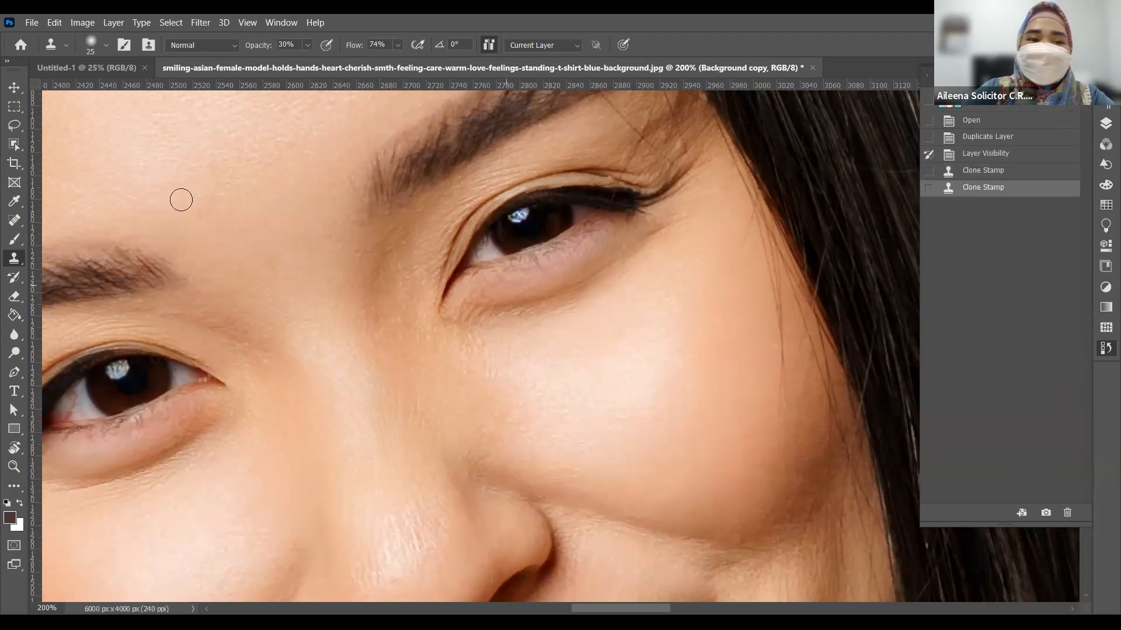
Try the under-eye retouch at 100% Clone Stamp opacity, and revert to the first under-eye stroke.
left_click(307, 44)
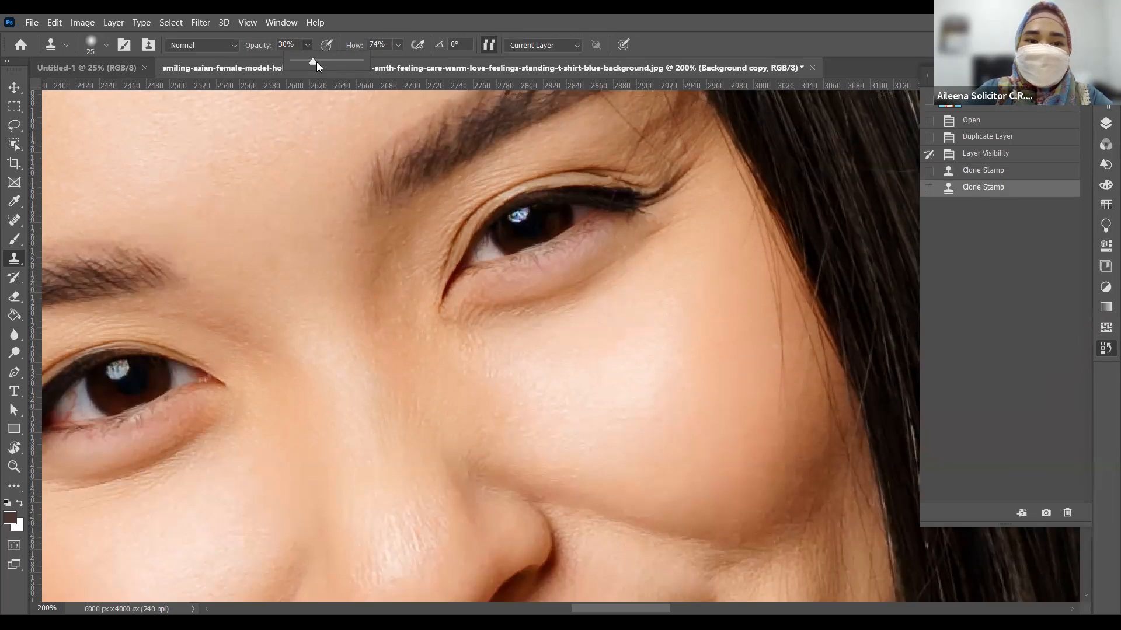
left_click_drag(310, 60, 373, 66)
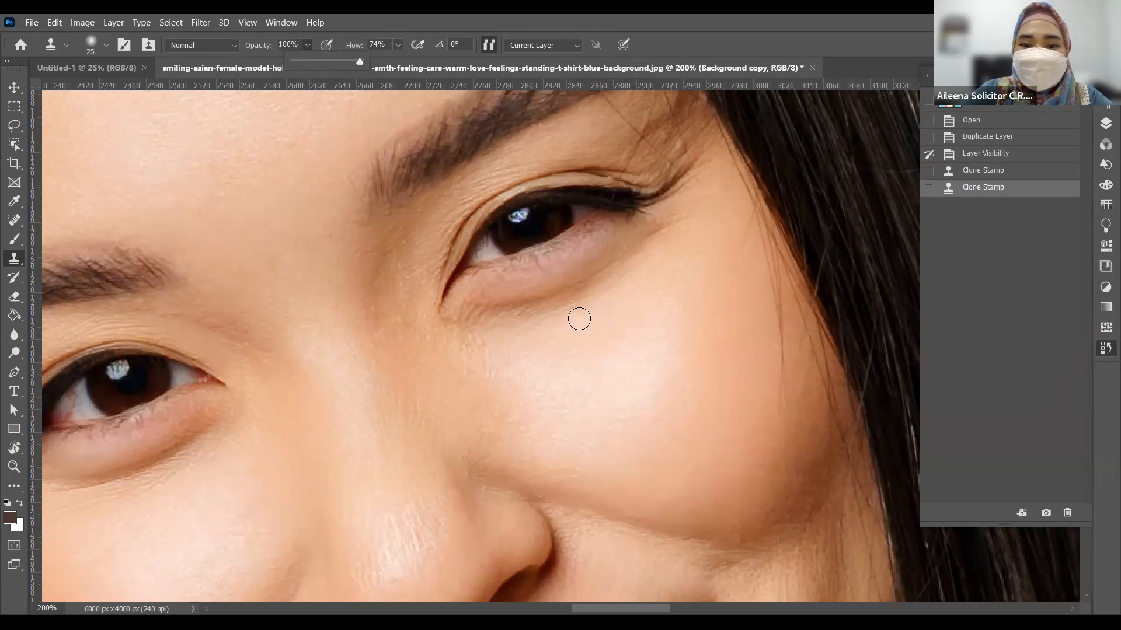
mouse_move(595, 270)
left_mouse_down()
mouse_move(506, 312)
mouse_move(526, 298)
left_mouse_up()
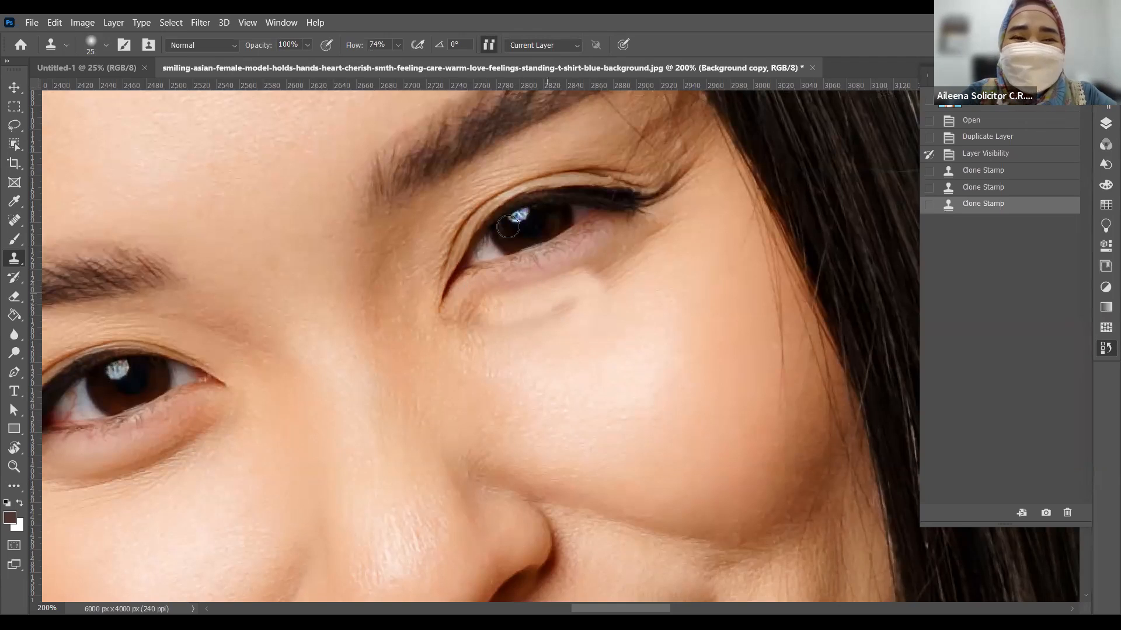
left_click(990, 177)
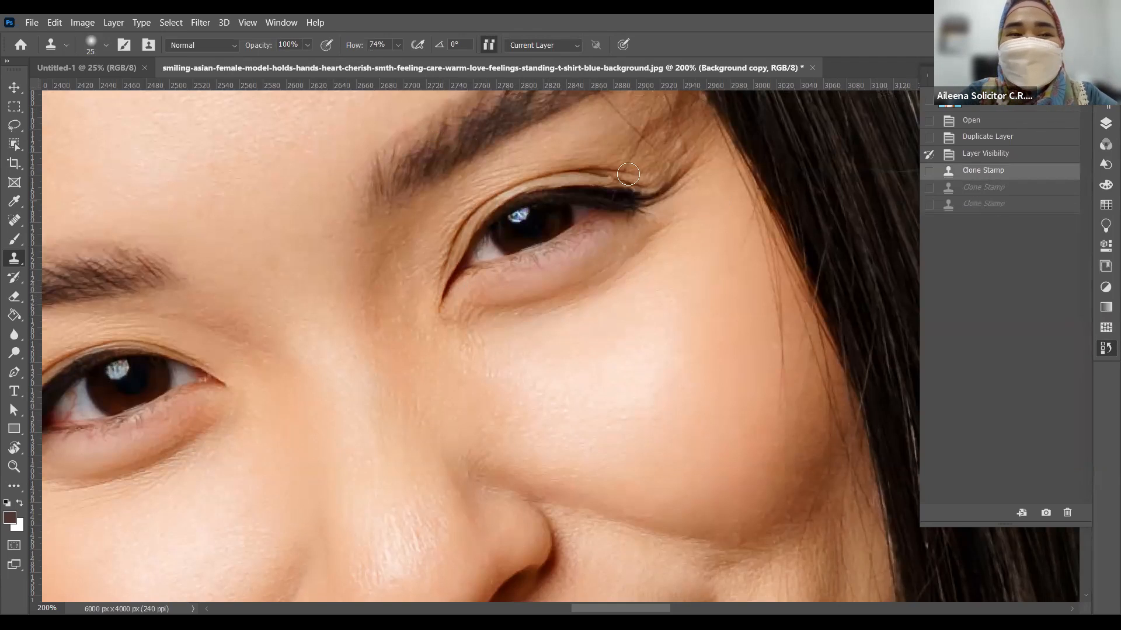
Lower the Clone Stamp opacity to 18% and soften the skin below and beside the woman's left eye with sampled cheek skin.
left_click(307, 42)
left_click_drag(285, 66, 268, 67)
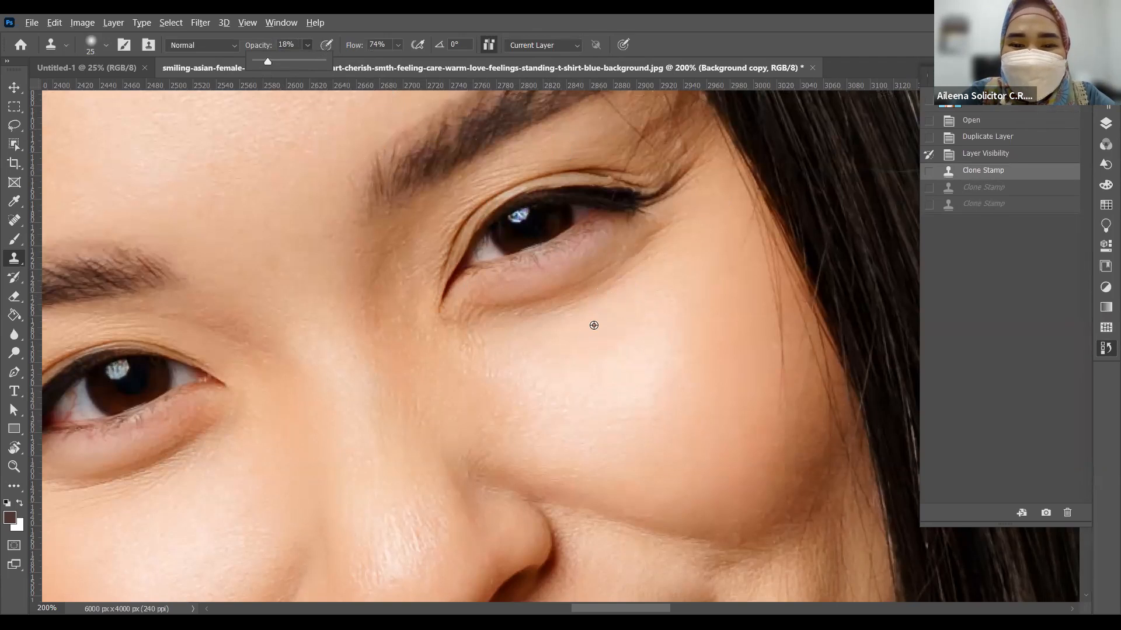
mouse_move(576, 299)
left_mouse_down()
mouse_move(637, 272)
mouse_move(621, 268)
mouse_move(528, 325)
mouse_move(521, 316)
mouse_move(530, 312)
mouse_move(499, 319)
mouse_move(550, 320)
mouse_move(636, 268)
mouse_move(598, 290)
mouse_move(614, 315)
mouse_move(591, 305)
mouse_move(510, 326)
mouse_move(668, 257)
mouse_move(678, 267)
mouse_move(716, 240)
mouse_move(660, 265)
mouse_move(662, 282)
mouse_move(632, 271)
mouse_move(601, 295)
mouse_move(667, 233)
mouse_move(654, 250)
mouse_move(683, 222)
mouse_move(698, 226)
mouse_move(677, 222)
mouse_move(668, 242)
mouse_move(708, 175)
left_mouse_up()
left_click(662, 292, "alt")
left_click(702, 212, "alt")
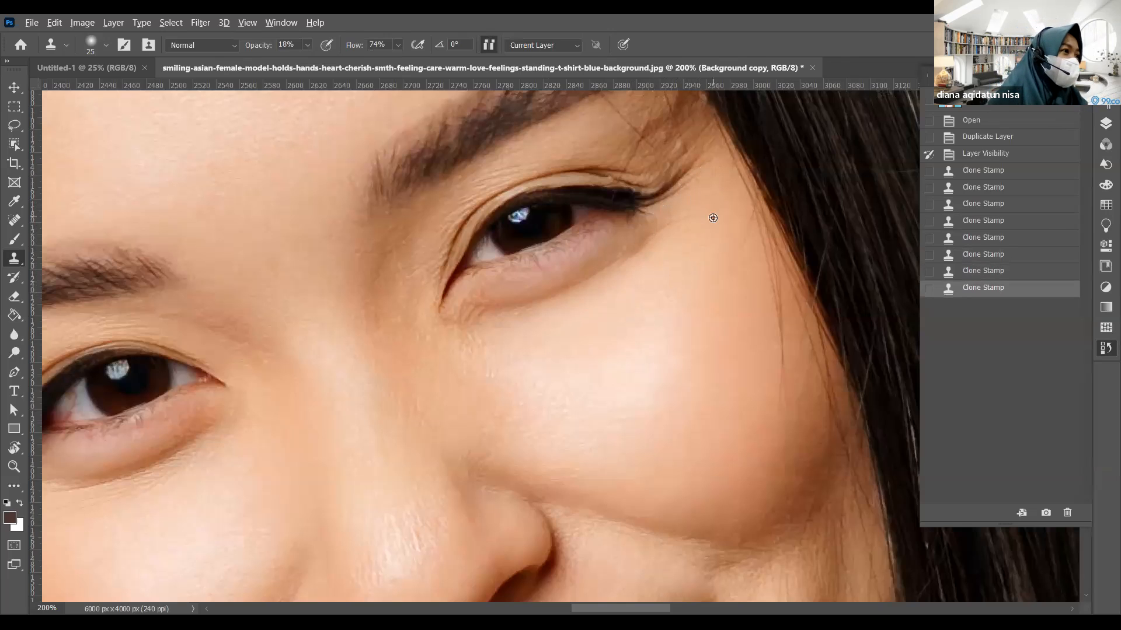
mouse_move(682, 253)
left_mouse_down()
mouse_move(663, 245)
mouse_move(672, 250)
mouse_move(656, 241)
mouse_move(657, 221)
mouse_move(606, 263)
mouse_move(657, 247)
mouse_move(627, 254)
mouse_move(655, 235)
mouse_move(565, 290)
mouse_move(496, 313)
mouse_move(466, 311)
mouse_move(503, 301)
left_mouse_up()
left_click(672, 250, "alt")
Examine the retouched under-eye area in the context of the whole face and upper body.
mouse_move(496, 385)
left_mouse_down()
mouse_move(726, 312)
mouse_move(655, 328)
left_mouse_up()
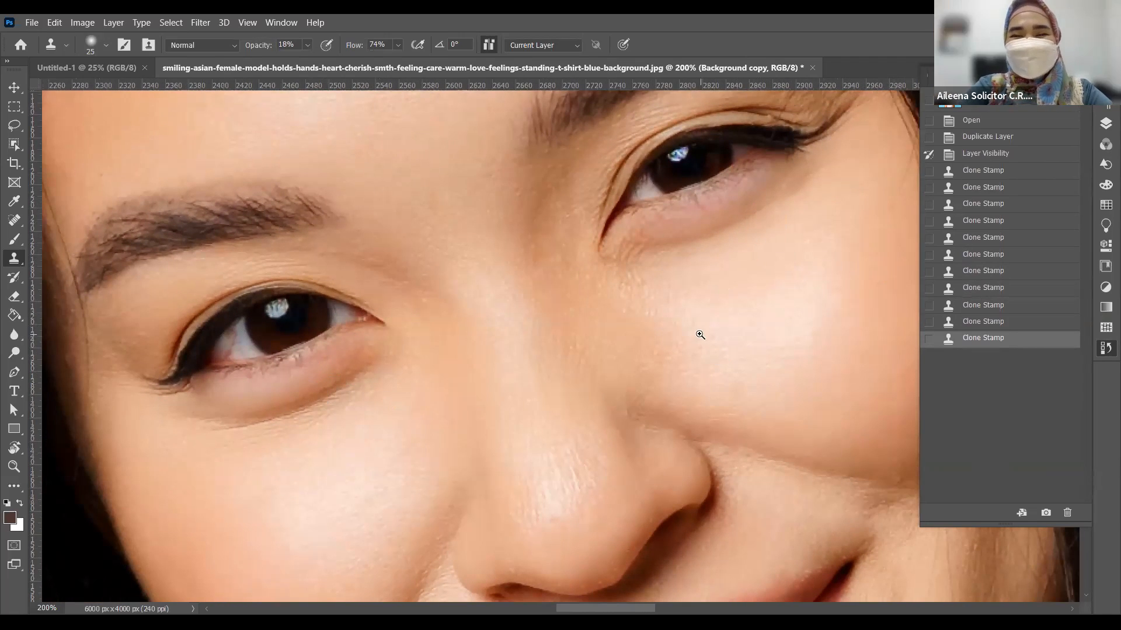
left_click(695, 304, "alt")
left_click(695, 304, "alt")
left_click(695, 304, "alt")
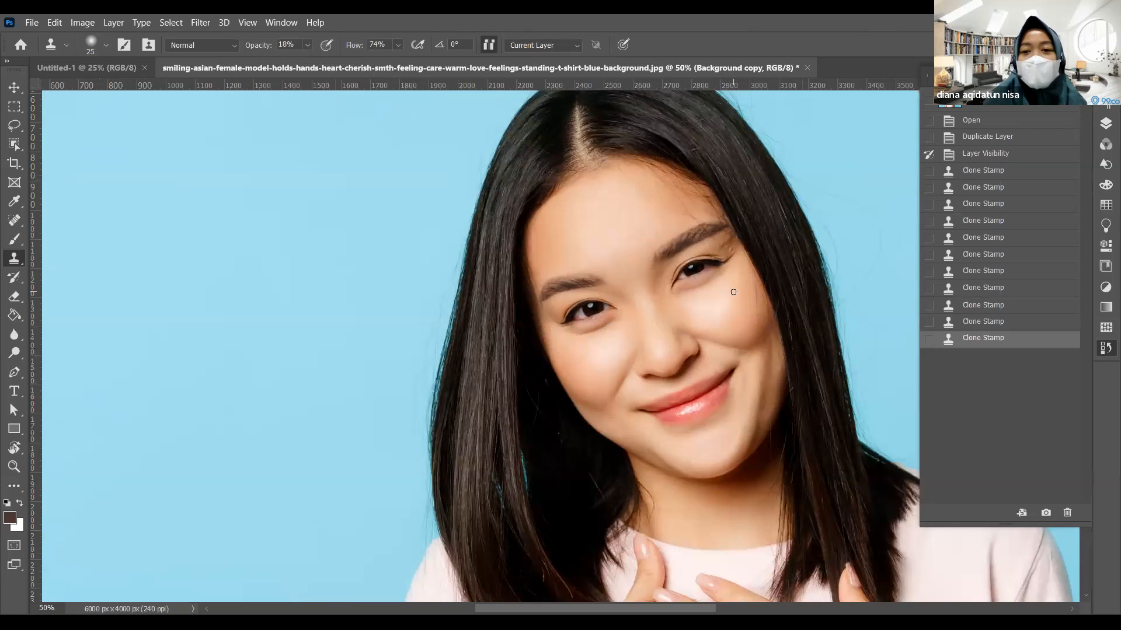
left_click_drag(737, 292, 666, 307)
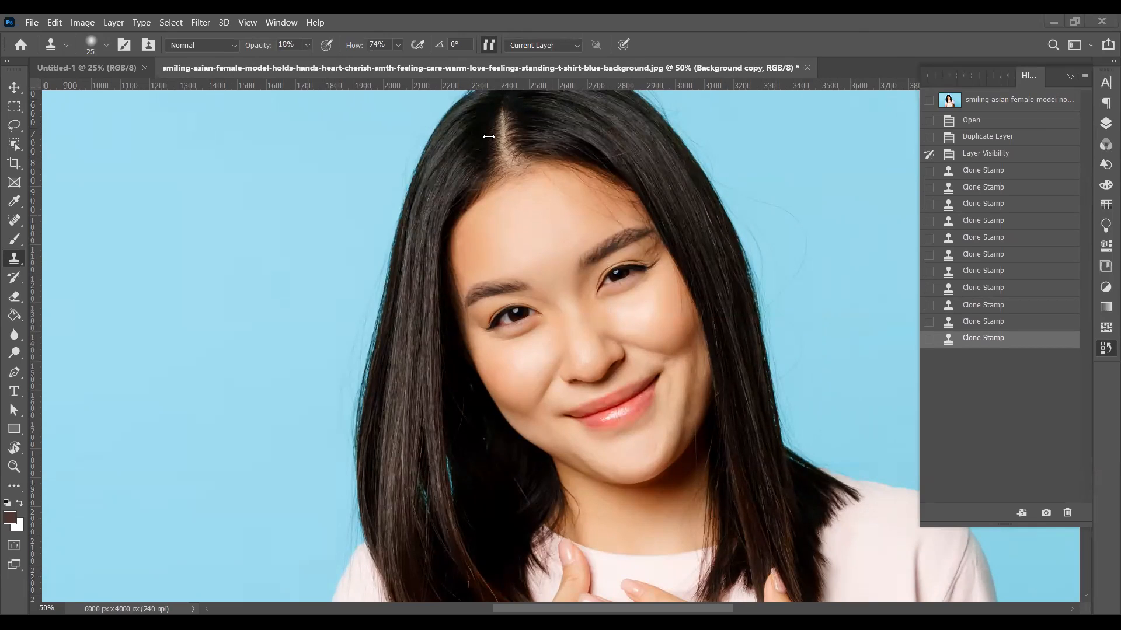
left_click(725, 252, "ctrl+alt")
left_click(711, 246, "alt")
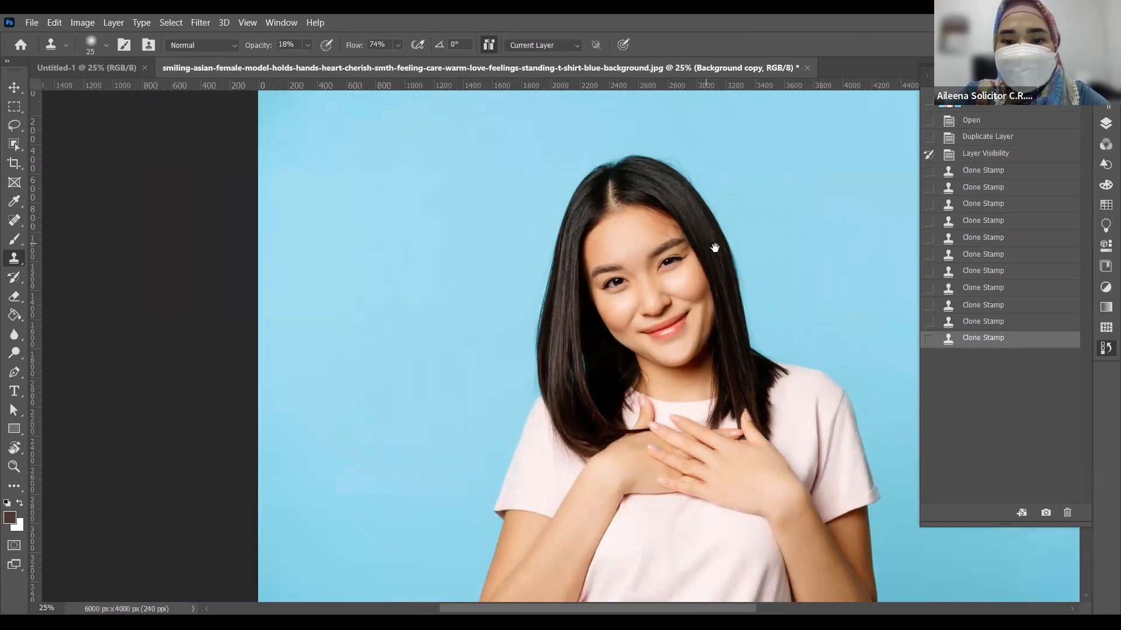
mouse_move(709, 369)
left_mouse_down()
mouse_move(645, 299)
mouse_move(550, 337)
mouse_move(546, 369)
left_mouse_up()
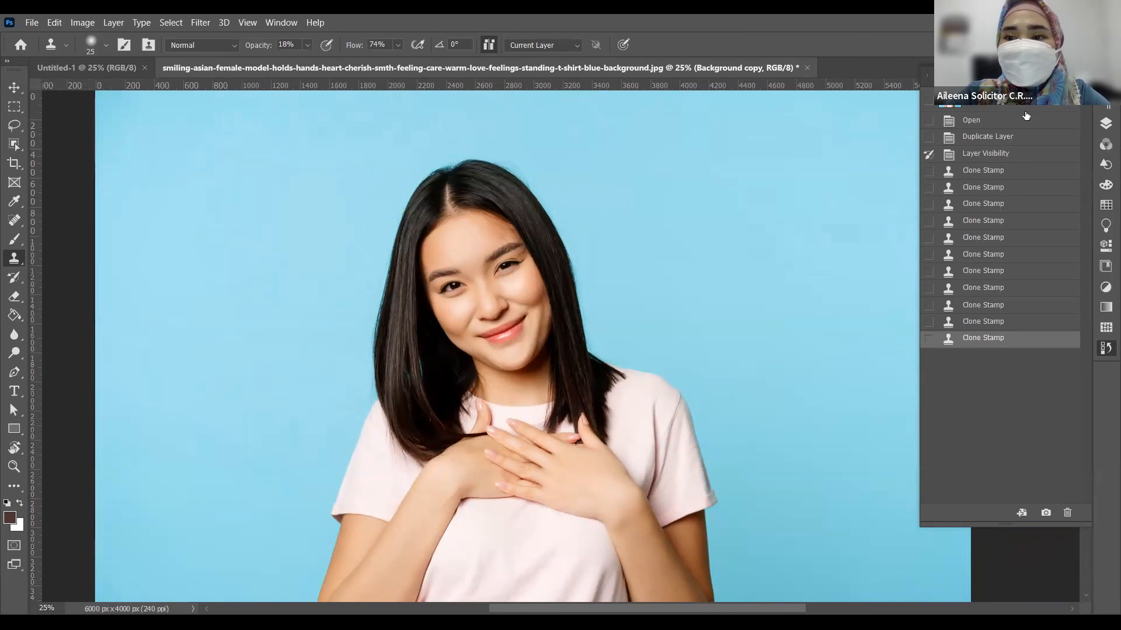
Show the layers and select the blue background around the woman with the Magic Wand.
left_click(1105, 125)
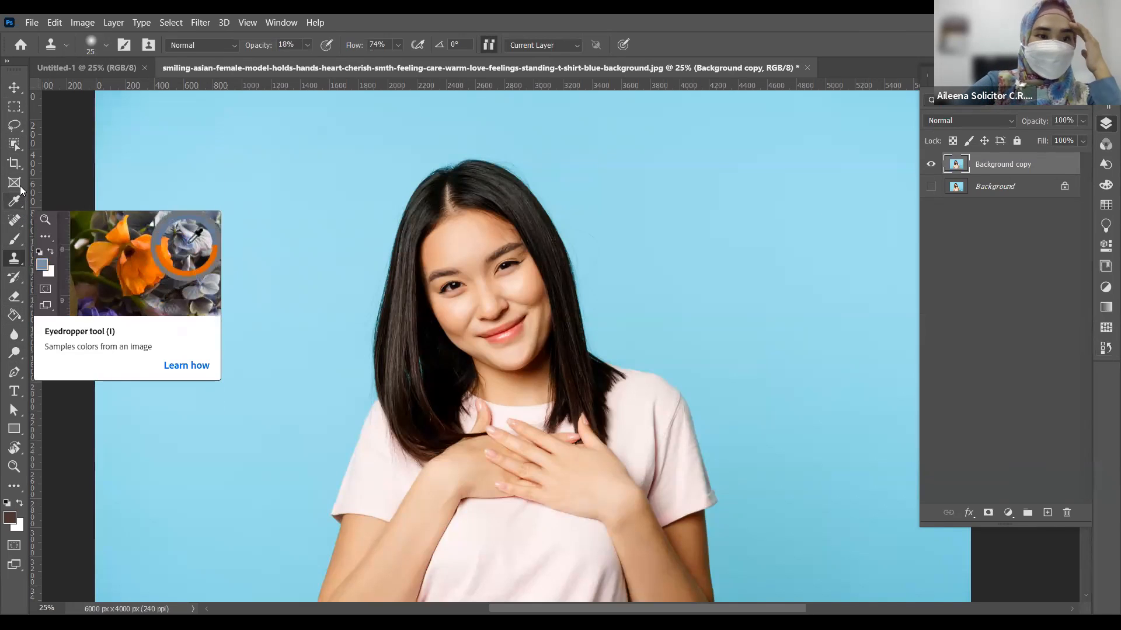
left_click(22, 149)
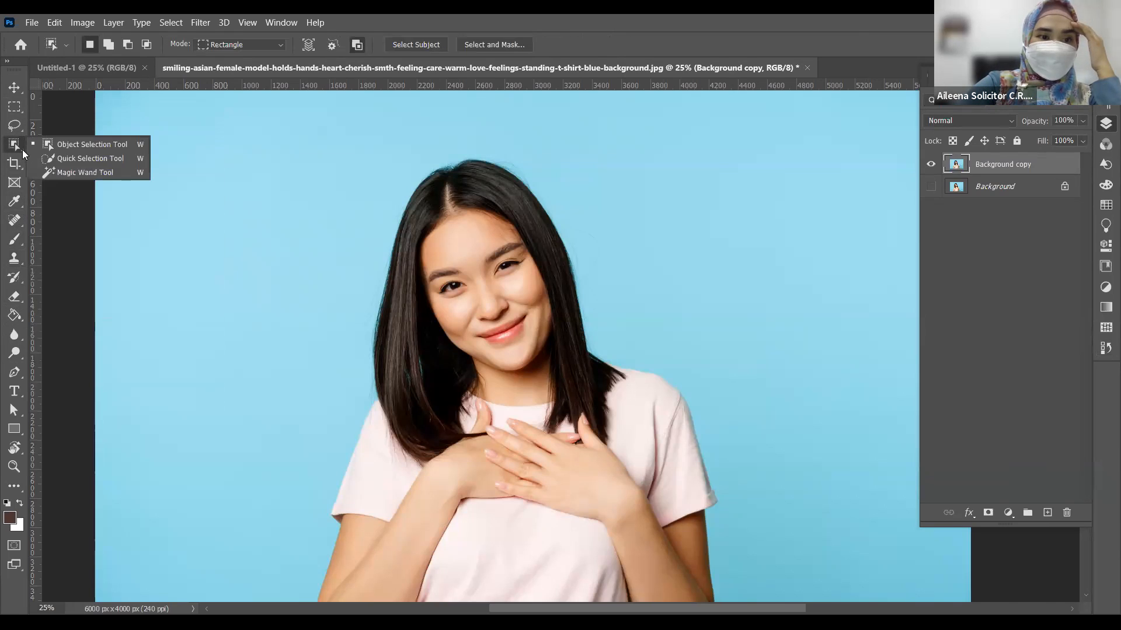
left_click(47, 173)
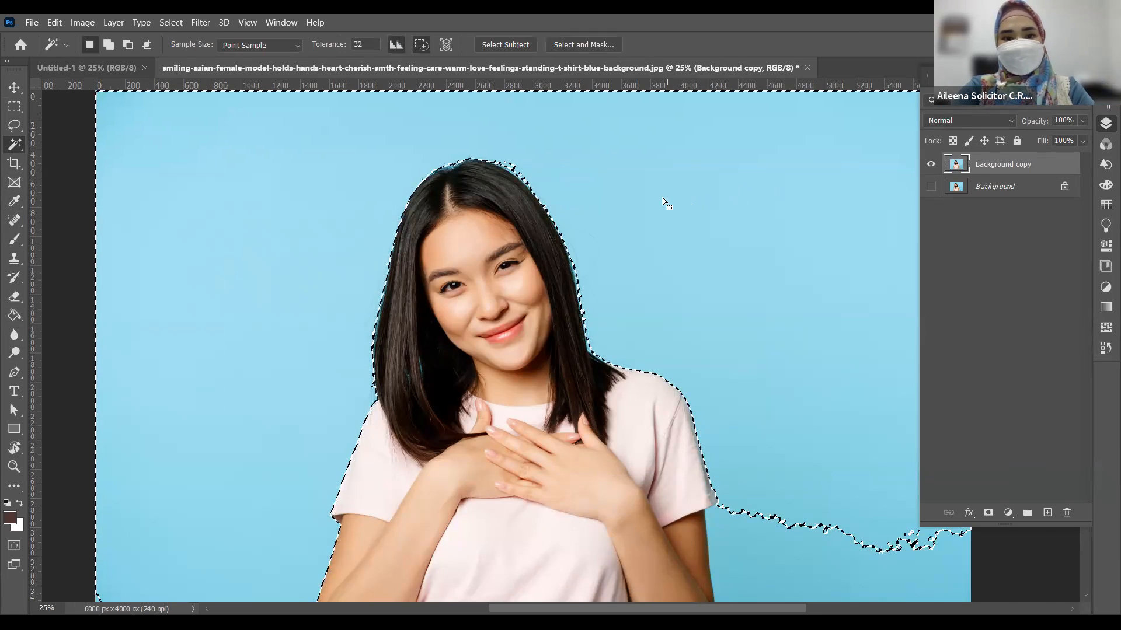
Try copying the selected blue background to a new layer, and undo it.
left_click_drag(649, 328, 593, 216)
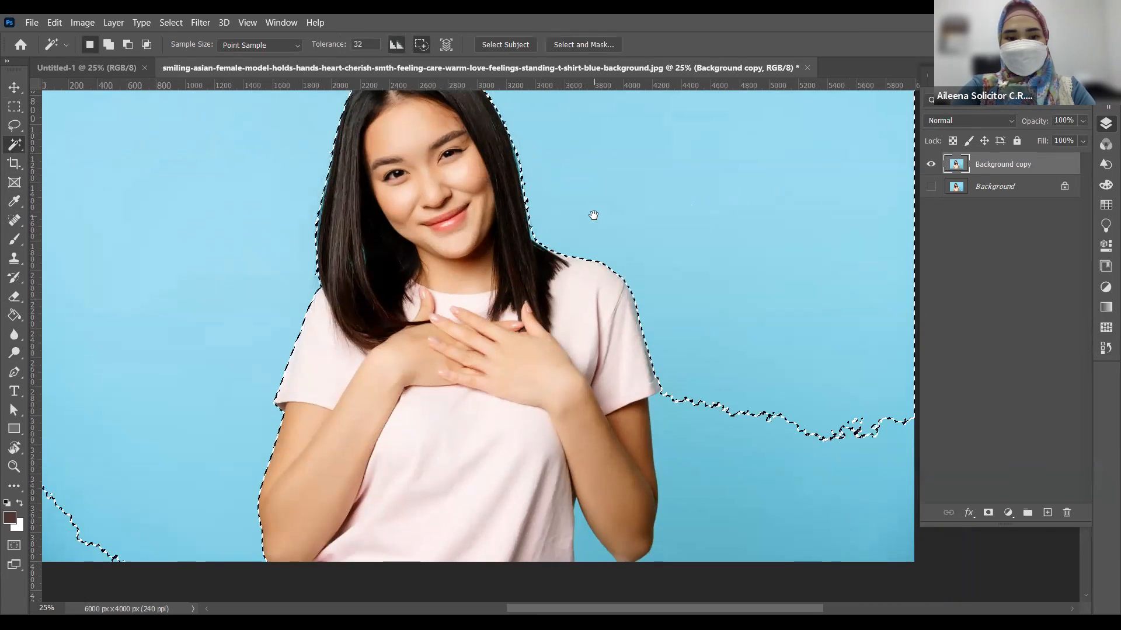
left_click(652, 354, "alt")
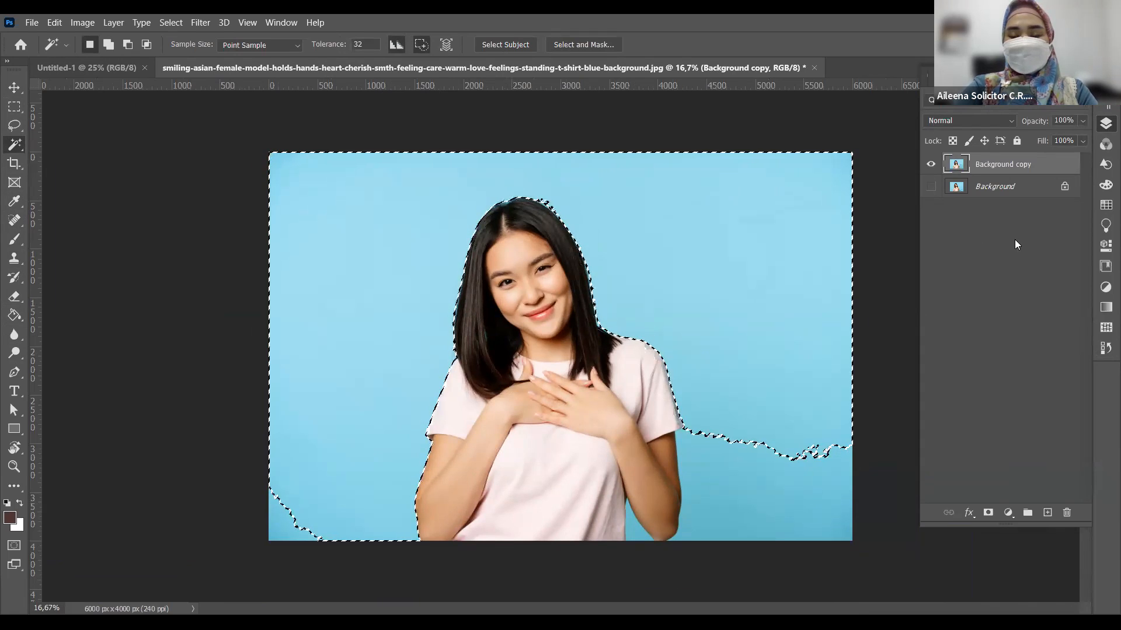
key("ctrl+j")
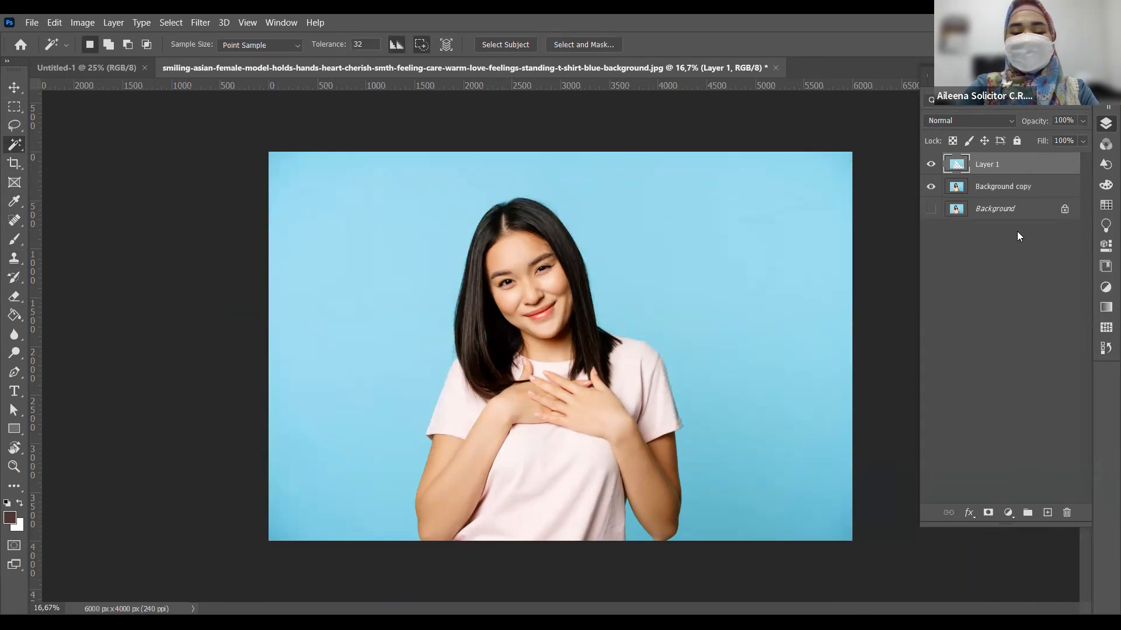
key("ctrl+z")
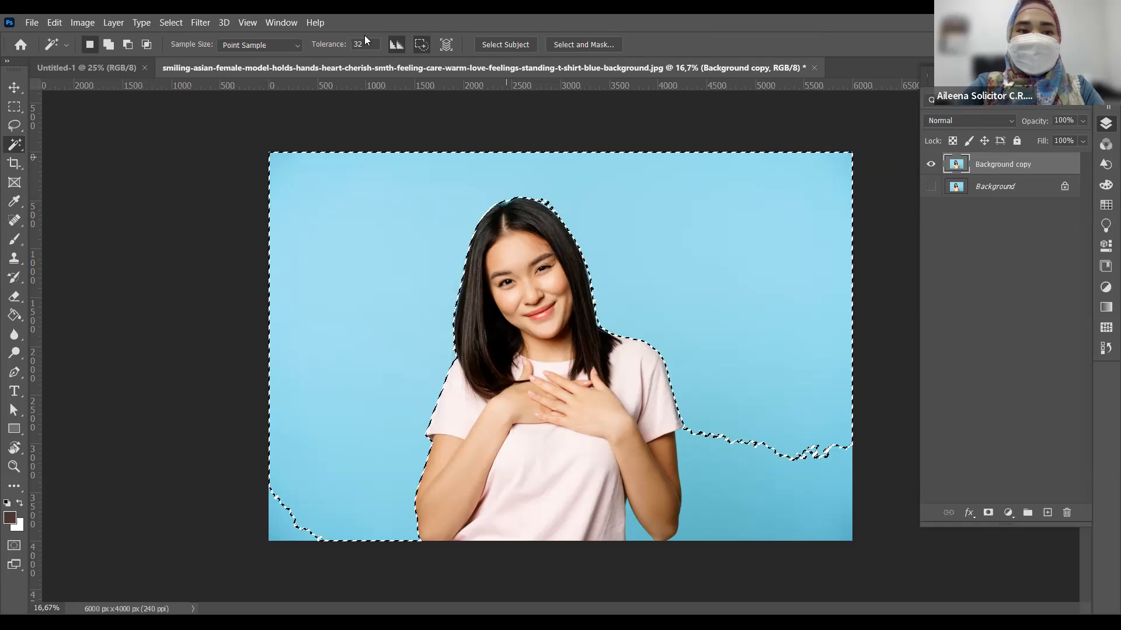
Invert the background selection to copy the woman onto a new layer, and hide the Background copy layer.
left_click(174, 22)
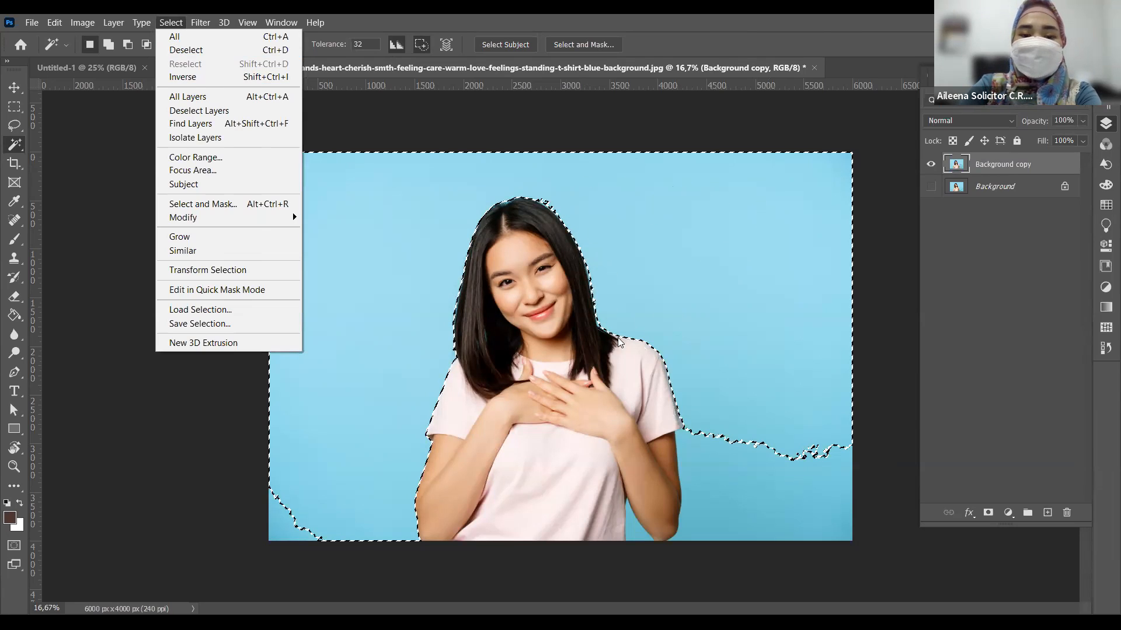
left_click(190, 77)
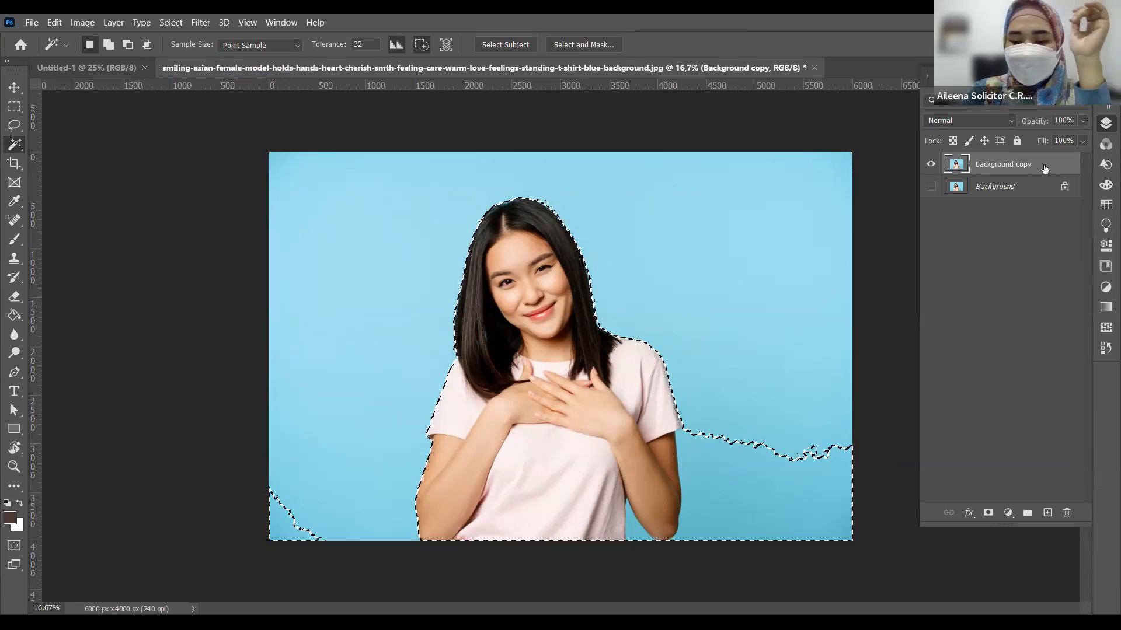
key("ctrl+j")
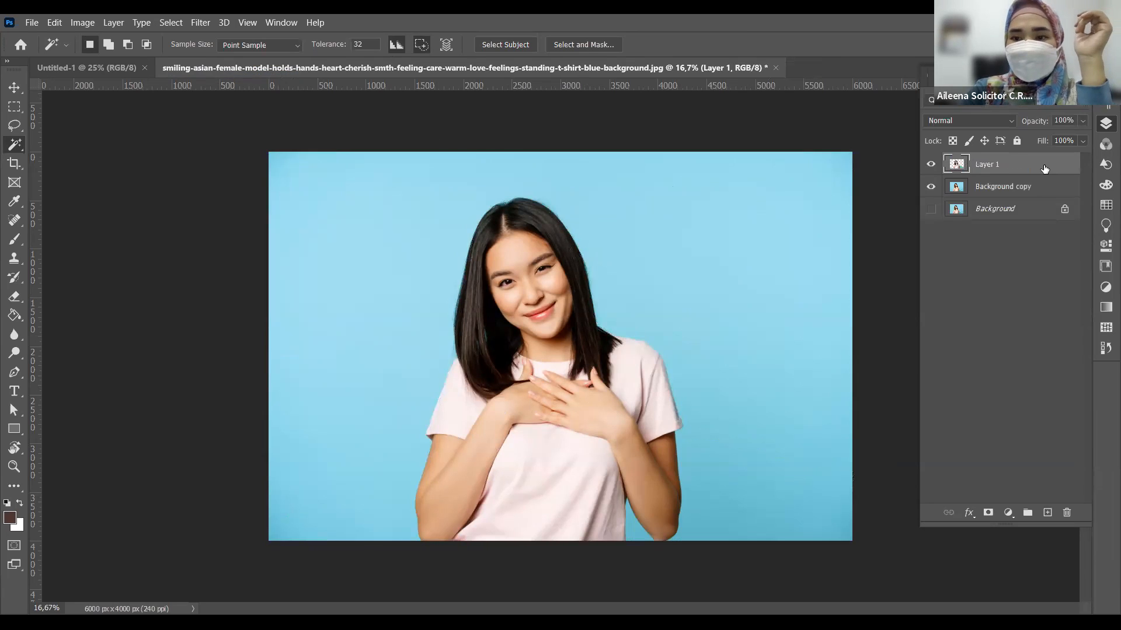
left_click(931, 187)
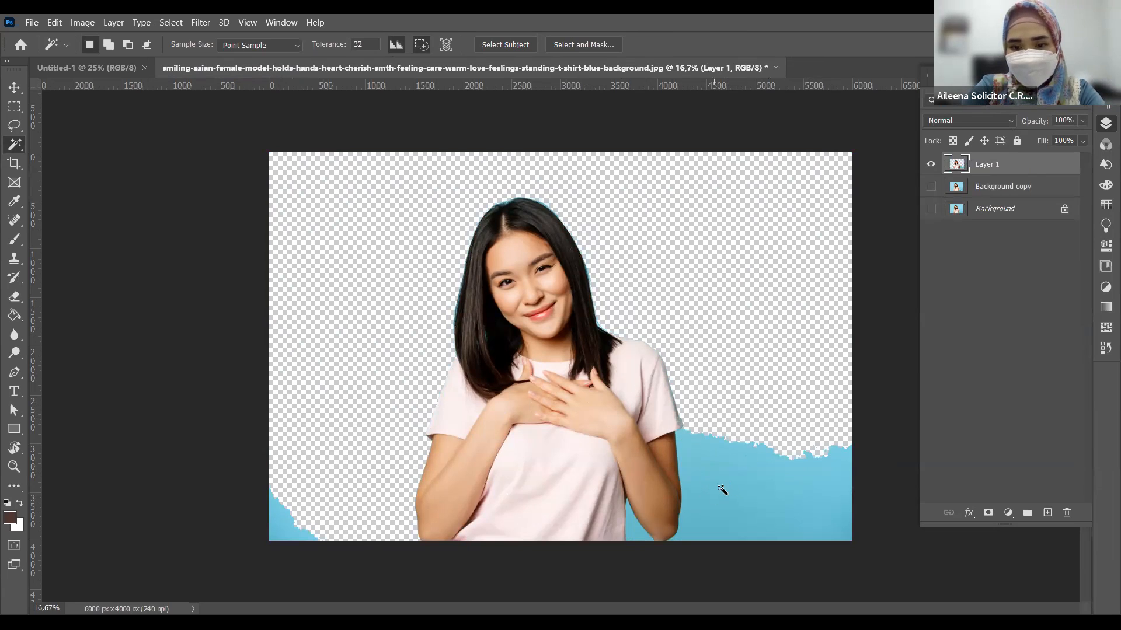
Select and delete the leftover blue patches in both lower corners and between the woman's arm and shirt with the Magic Wand.
left_click(742, 494)
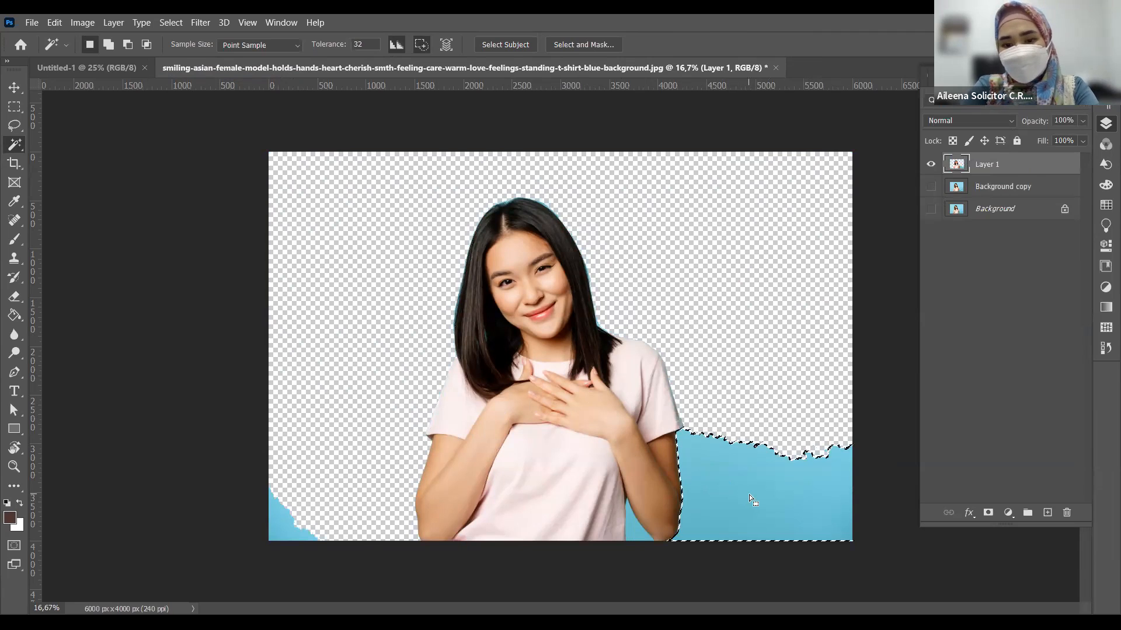
key("Delete")
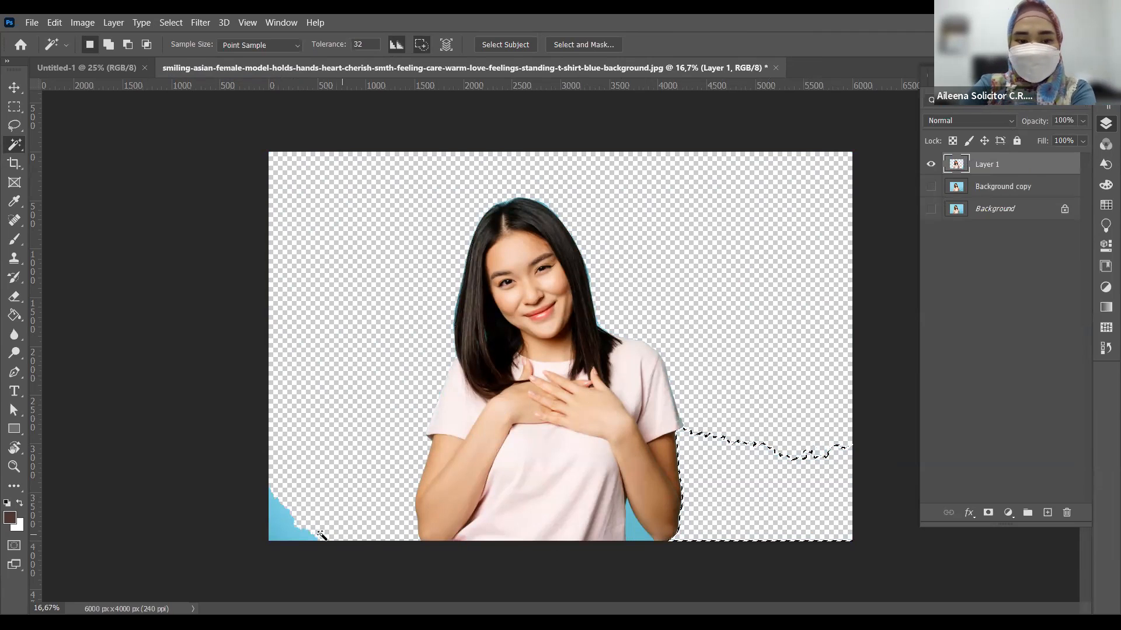
left_click(299, 531)
key("Delete")
left_click(640, 538)
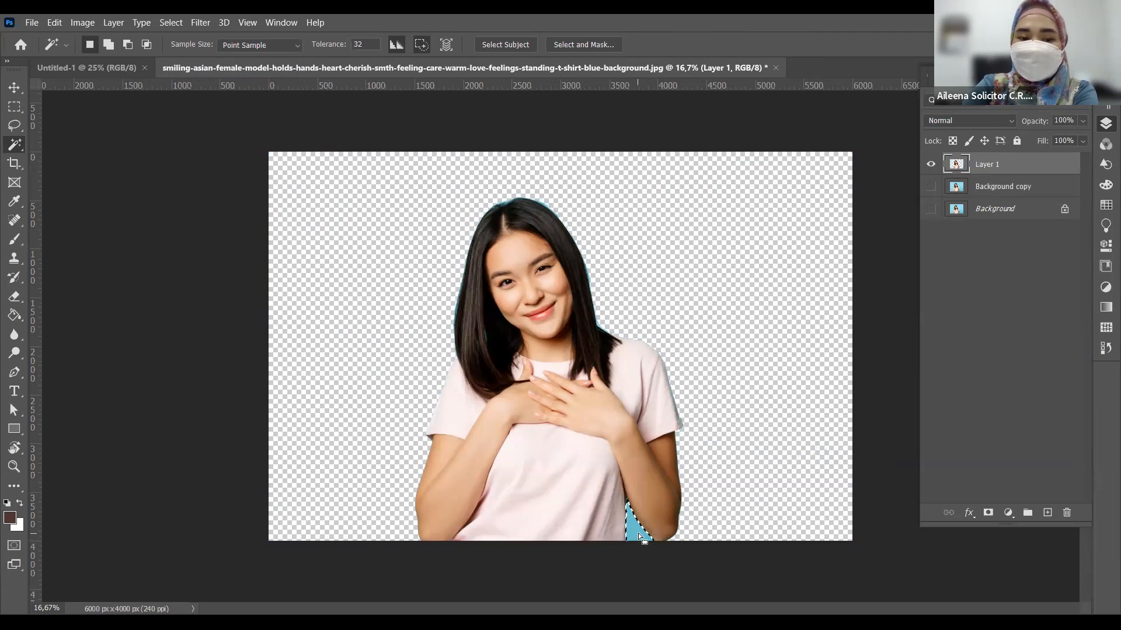
key("Delete")
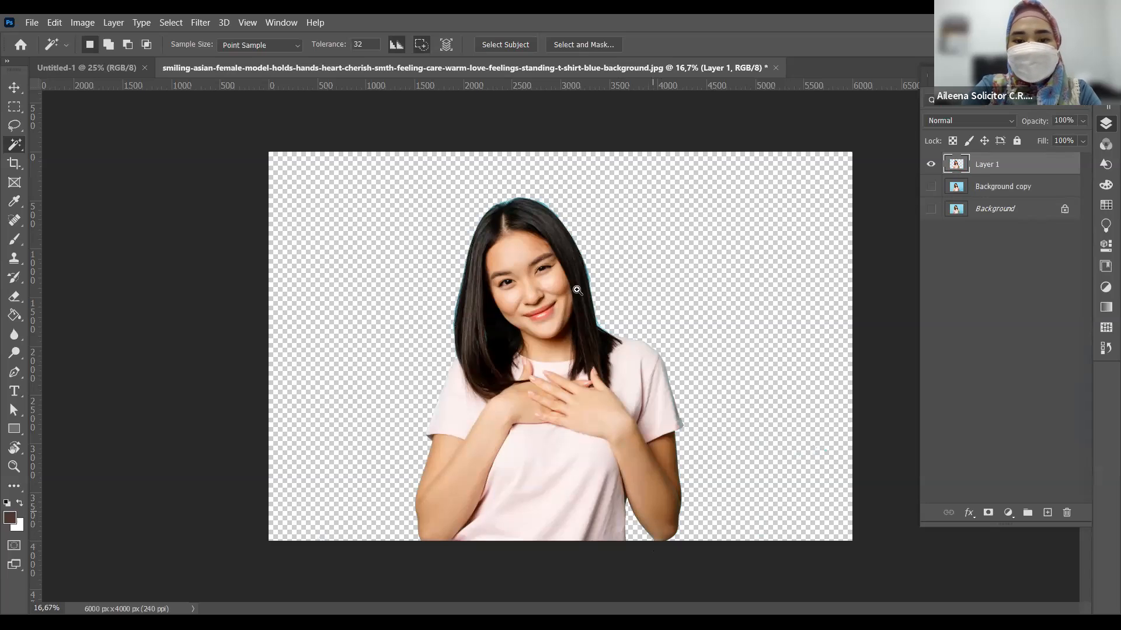
Delete slivers of the blue fringe along the hair beside the woman's left eye with the Magic Wand, and clear the selection.
left_click(581, 267, "ctrl")
left_click(582, 266, "ctrl")
left_click(582, 267, "ctrl")
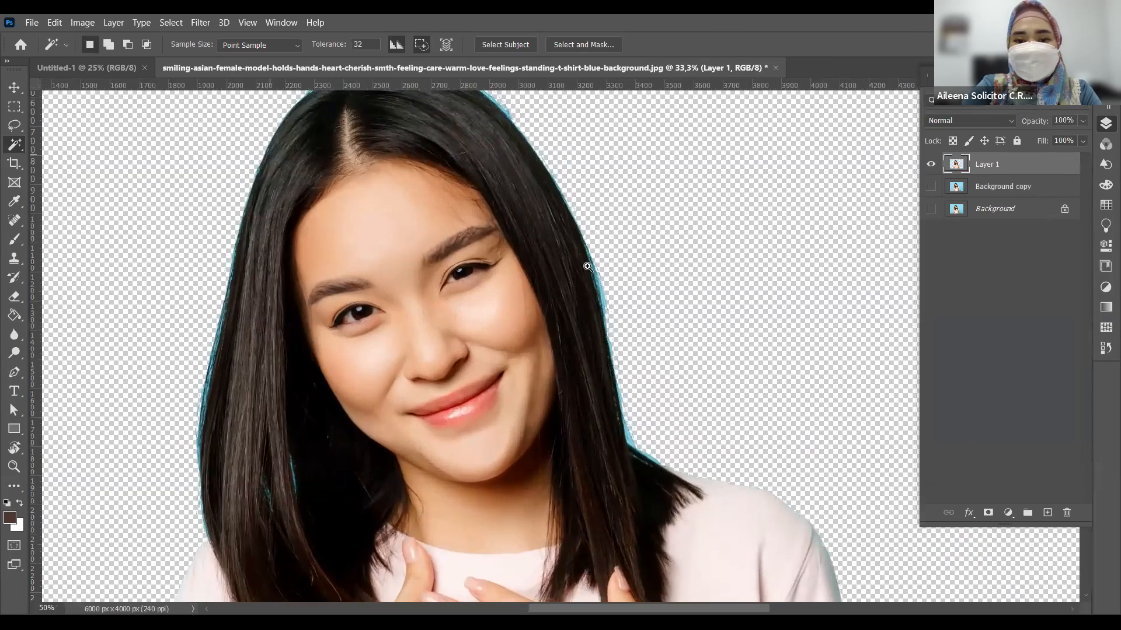
left_click(589, 266, "ctrl")
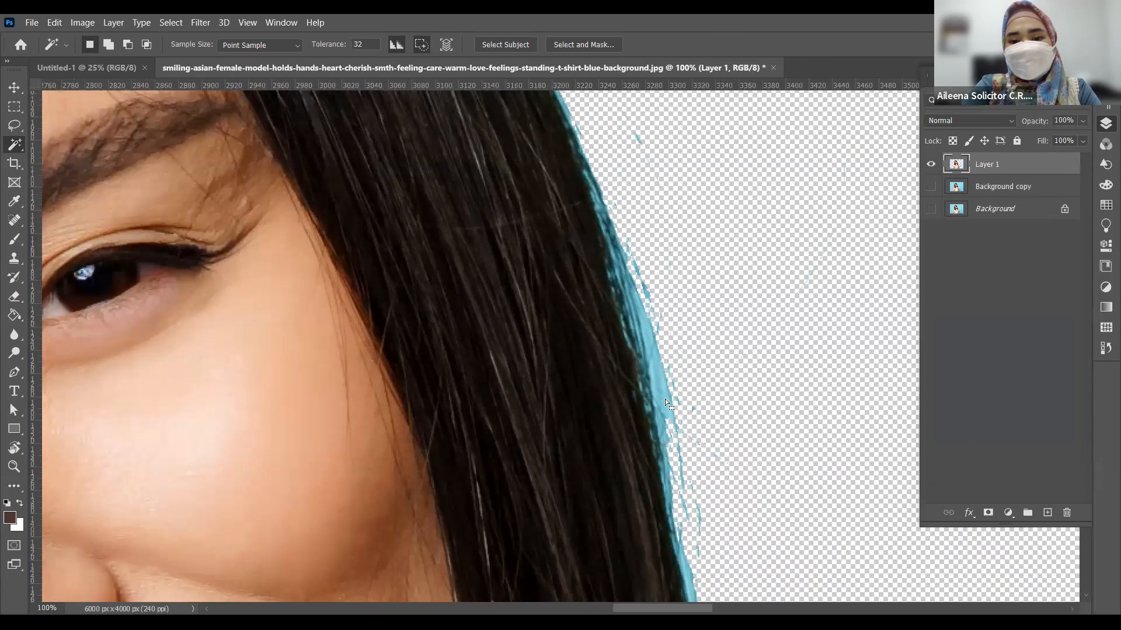
left_click(665, 401)
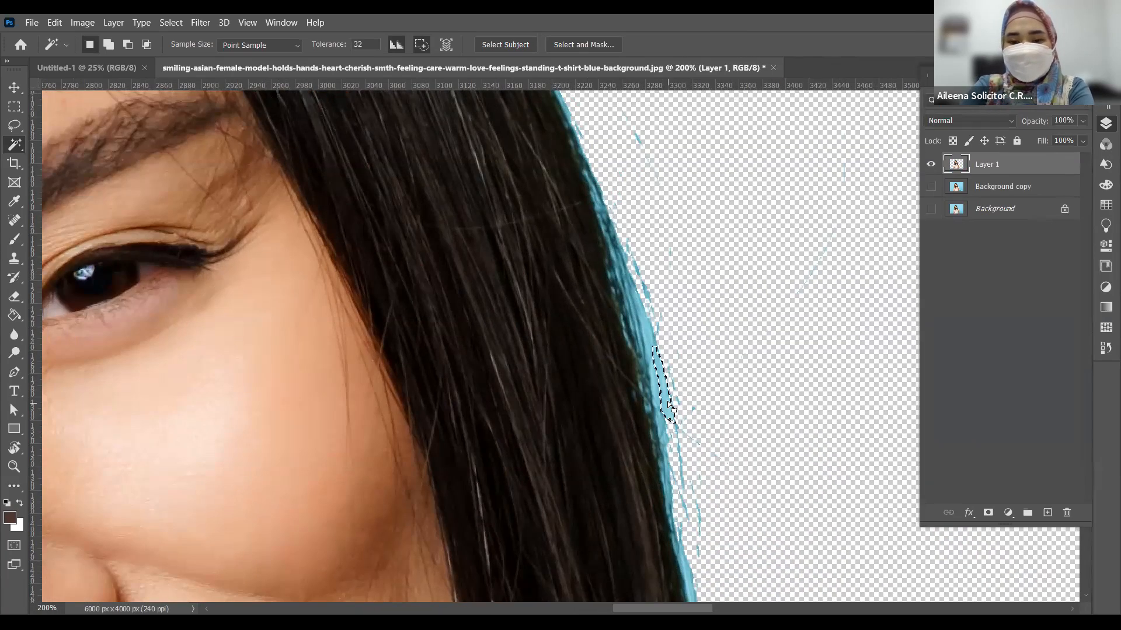
key("Delete")
left_click(657, 388)
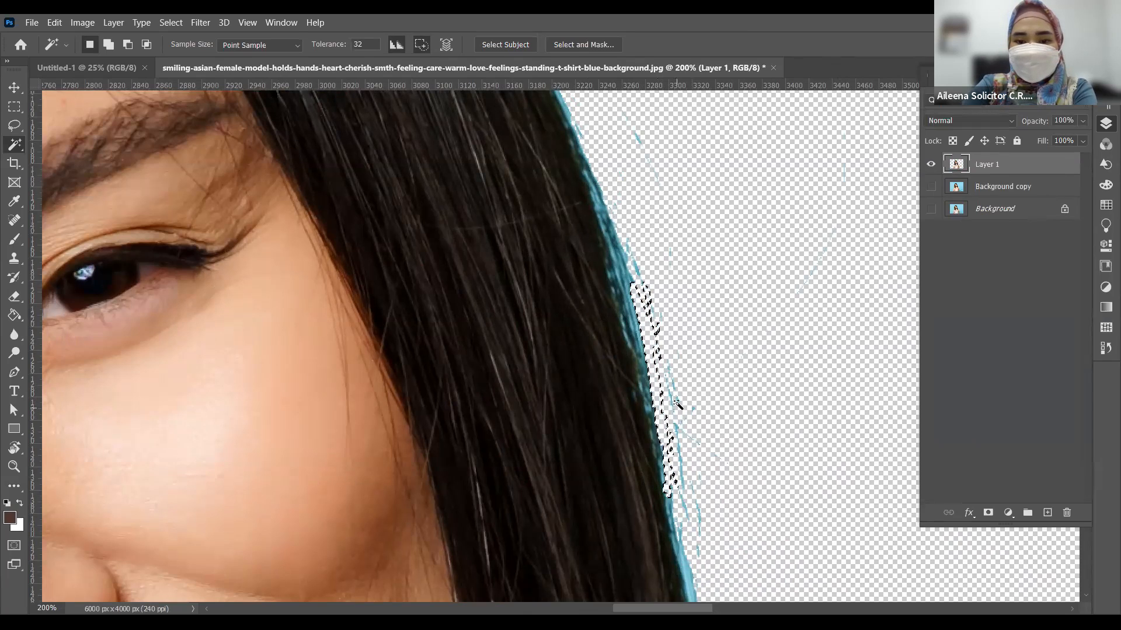
left_click(677, 404)
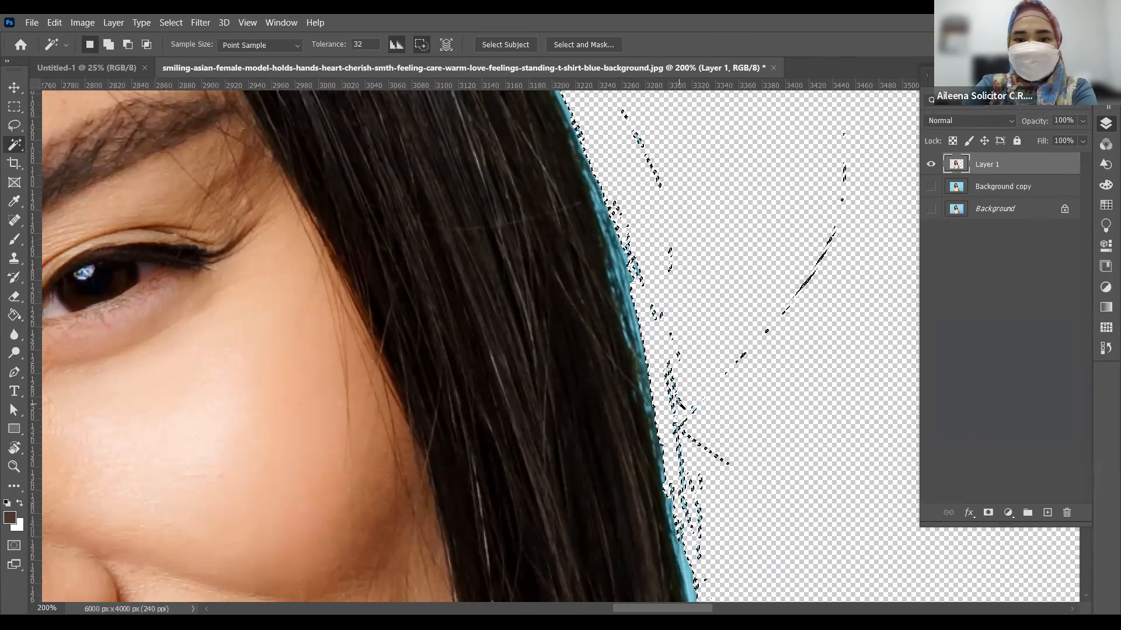
key("ctrl+d")
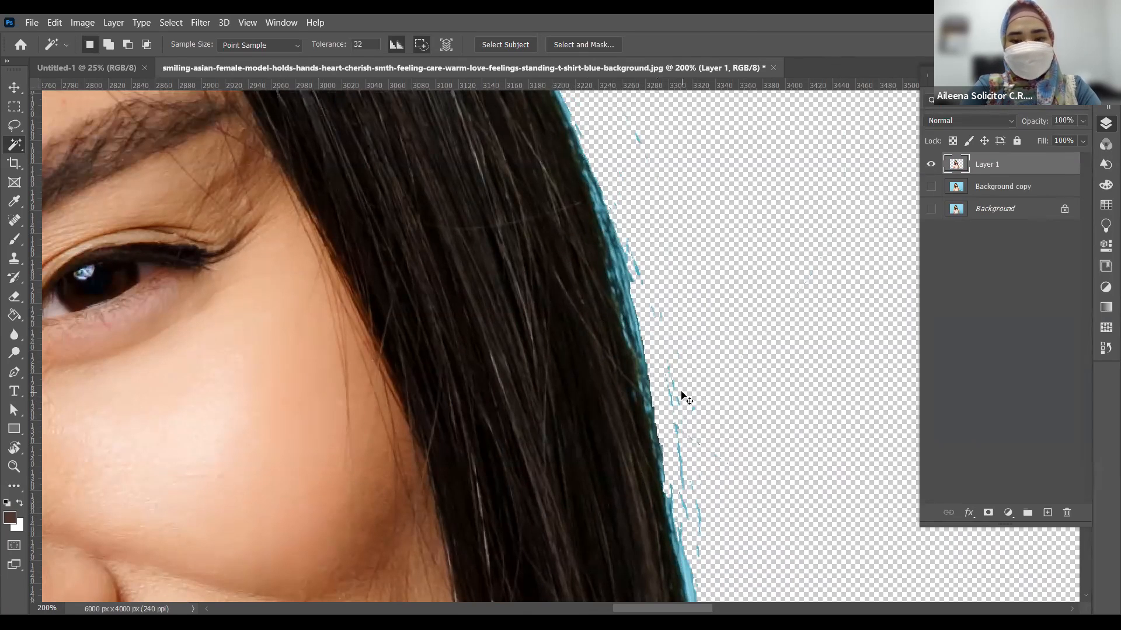
Erase the stray blue specks beside the hair near the woman's left eye with the Eraser at size 30.
scroll(682, 402, "down", 2)
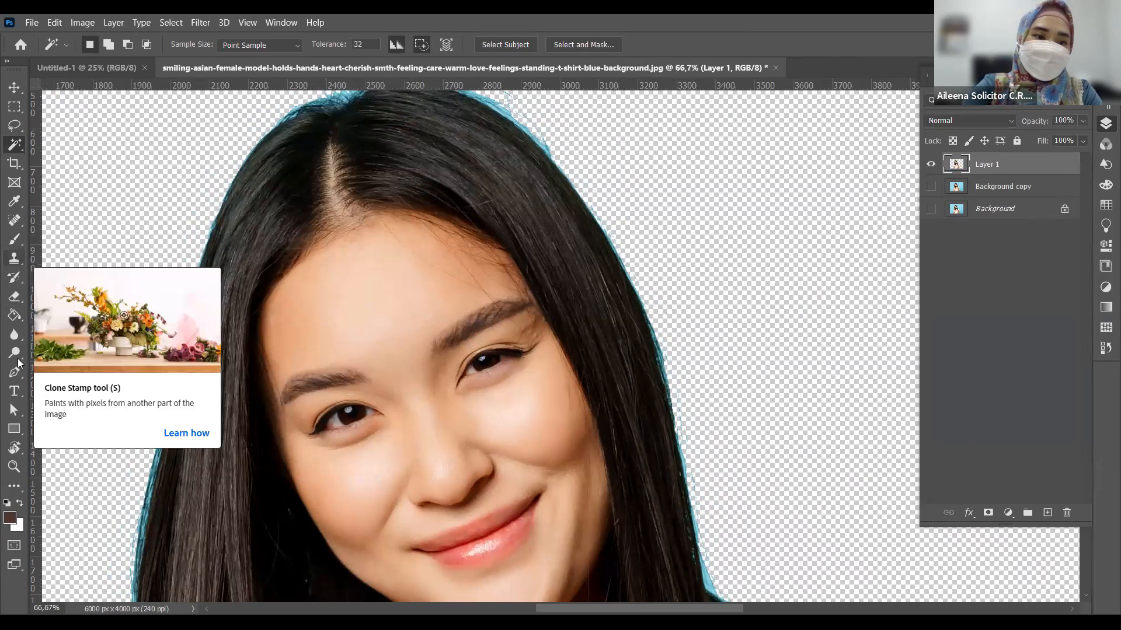
left_click(15, 299)
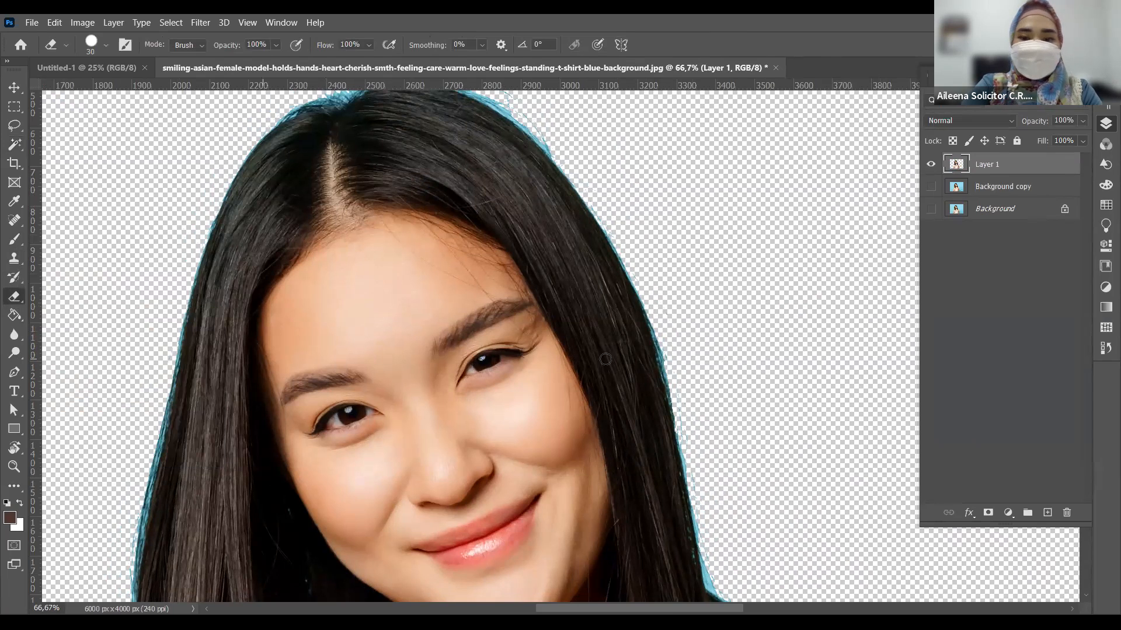
left_click(679, 351, "ctrl")
left_click(679, 351, "ctrl")
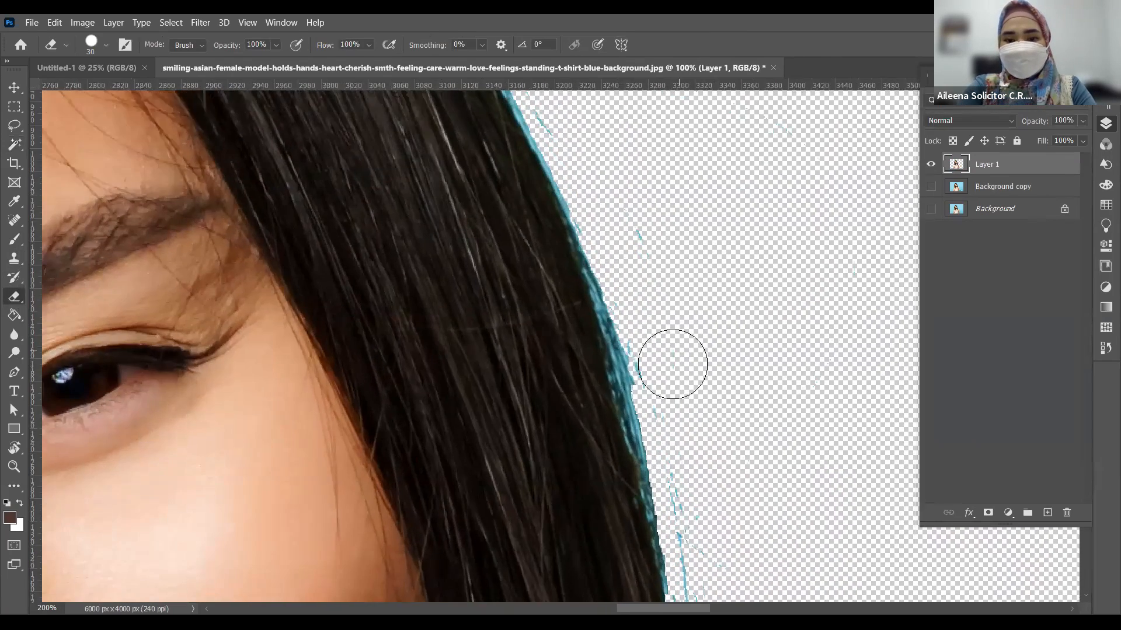
left_click(672, 364, "ctrl")
left_click(673, 364, "ctrl")
left_click(503, 101)
left_click_drag(618, 358, 670, 570)
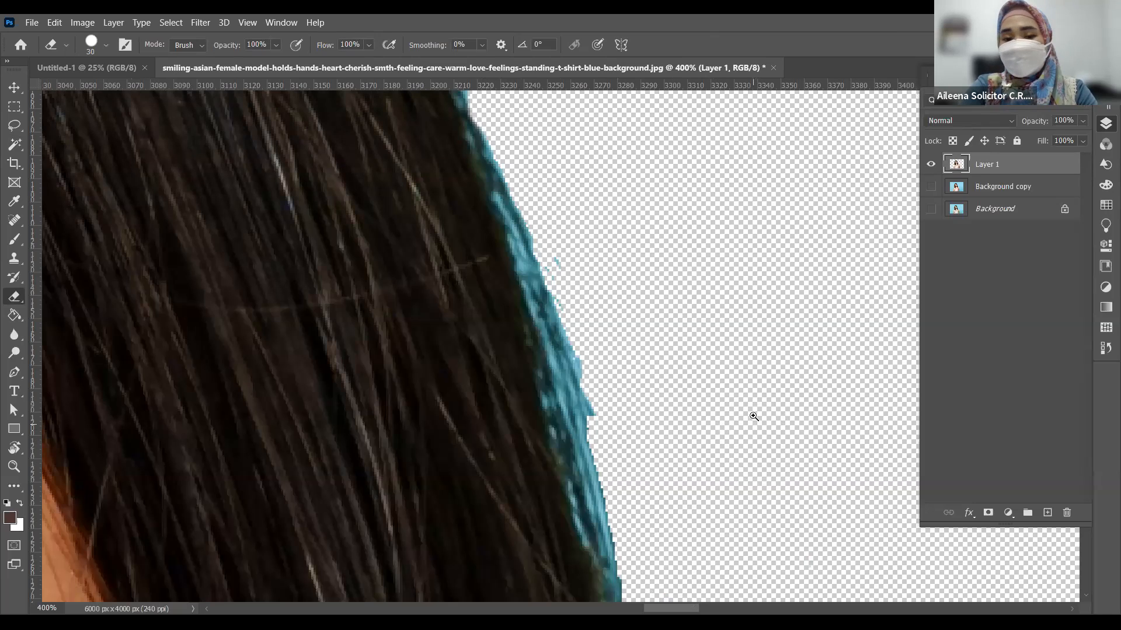
Erase the blue strands and specks farther down the outer edge of the hair, beside the woman's left cheek.
left_click(750, 394, "alt")
left_click(745, 393, "alt")
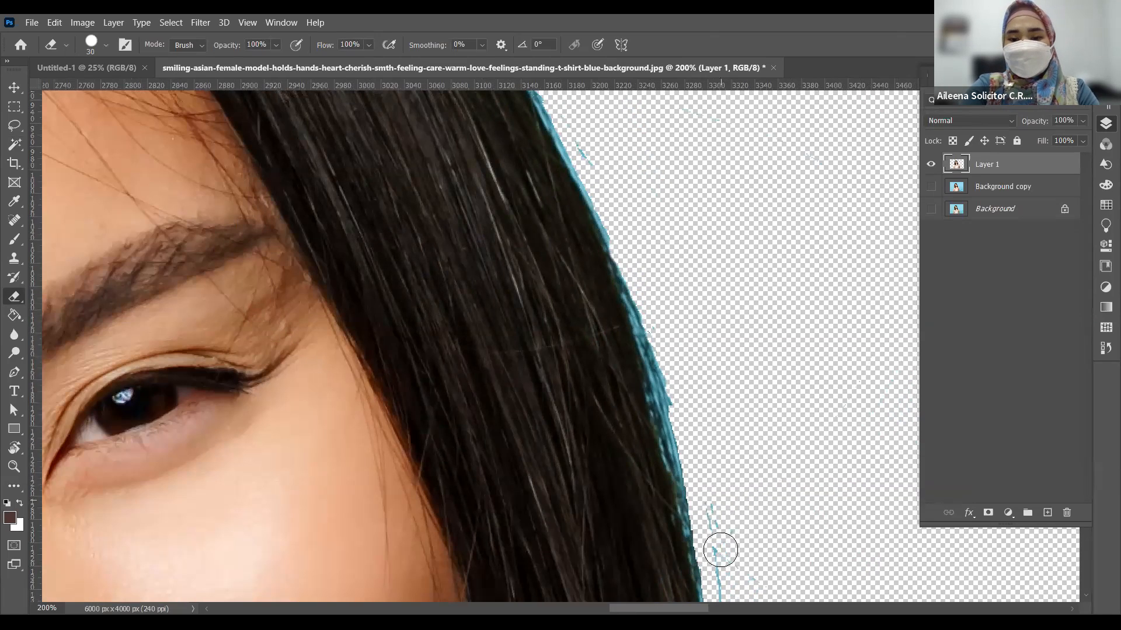
left_click_drag(714, 553, 720, 572)
left_click_drag(751, 496, 709, 302)
mouse_move(682, 412)
left_mouse_down()
mouse_move(709, 531)
mouse_move(695, 476)
mouse_move(701, 417)
left_mouse_up()
mouse_move(751, 536)
left_mouse_down()
mouse_move(681, 291)
mouse_move(650, 293)
mouse_move(682, 509)
mouse_move(708, 572)
mouse_move(732, 596)
left_mouse_up()
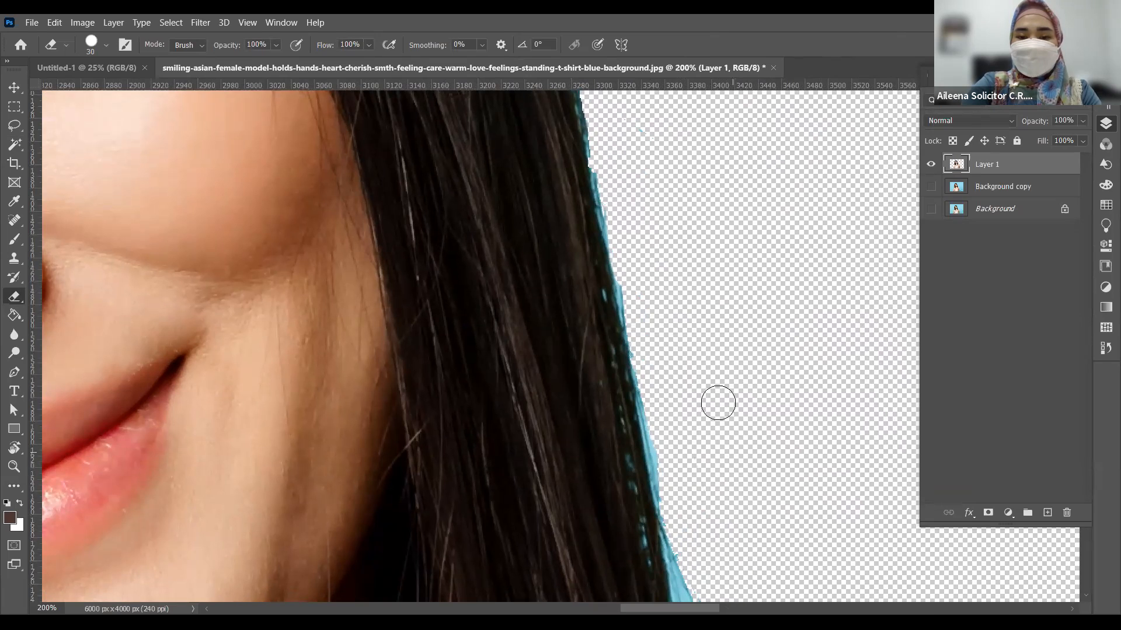
Reduce the eraser size to 9 and trim the blue fringe along the outer hair edge at mouth level.
left_click(668, 235)
left_click(628, 239)
left_click_drag(550, 283, 571, 282)
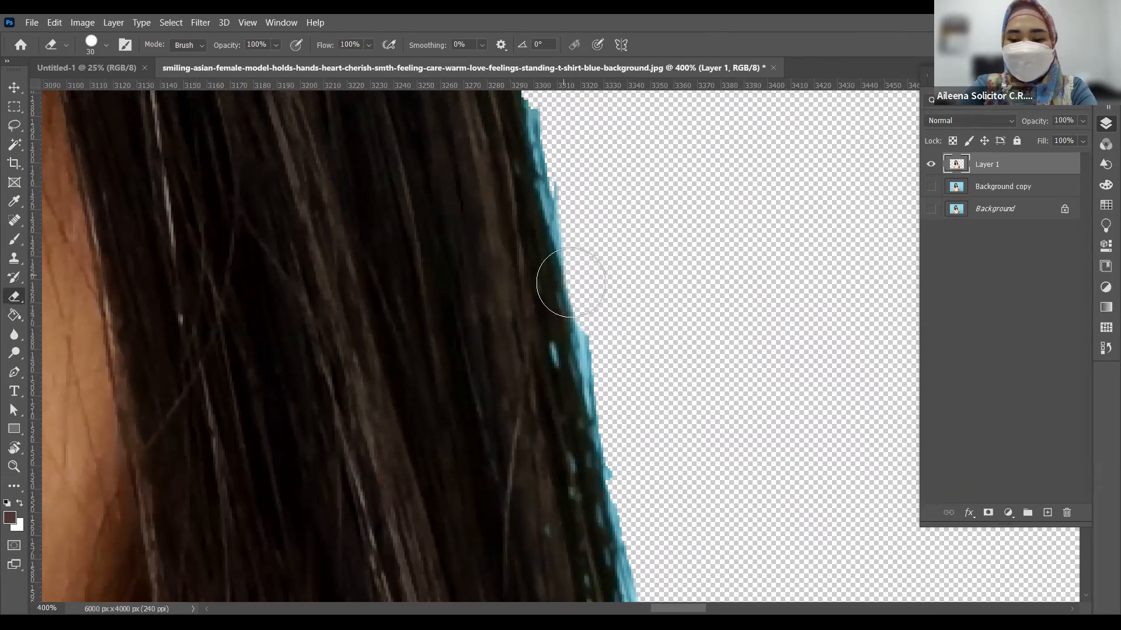
key("bracketleft")
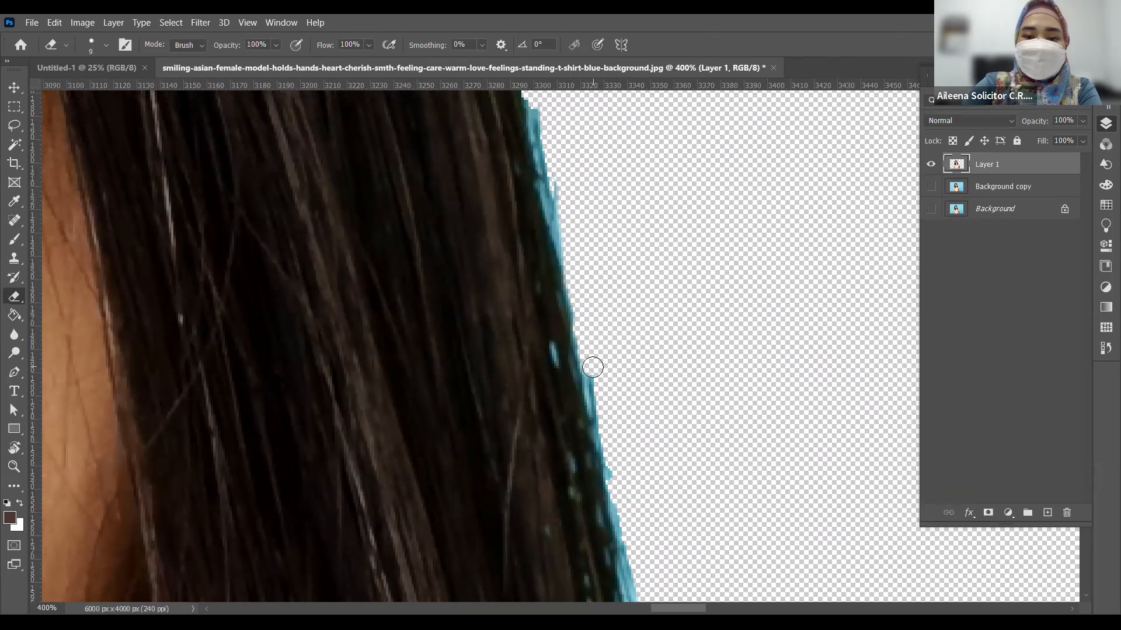
left_click_drag(592, 389, 595, 398)
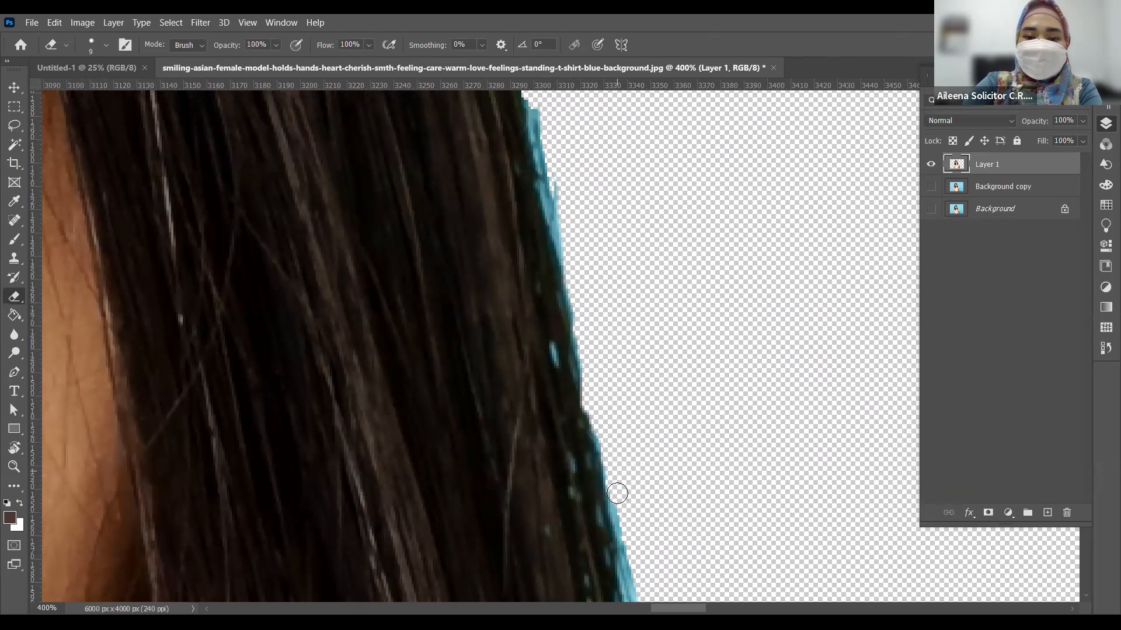
scroll(635, 558, "down", 5)
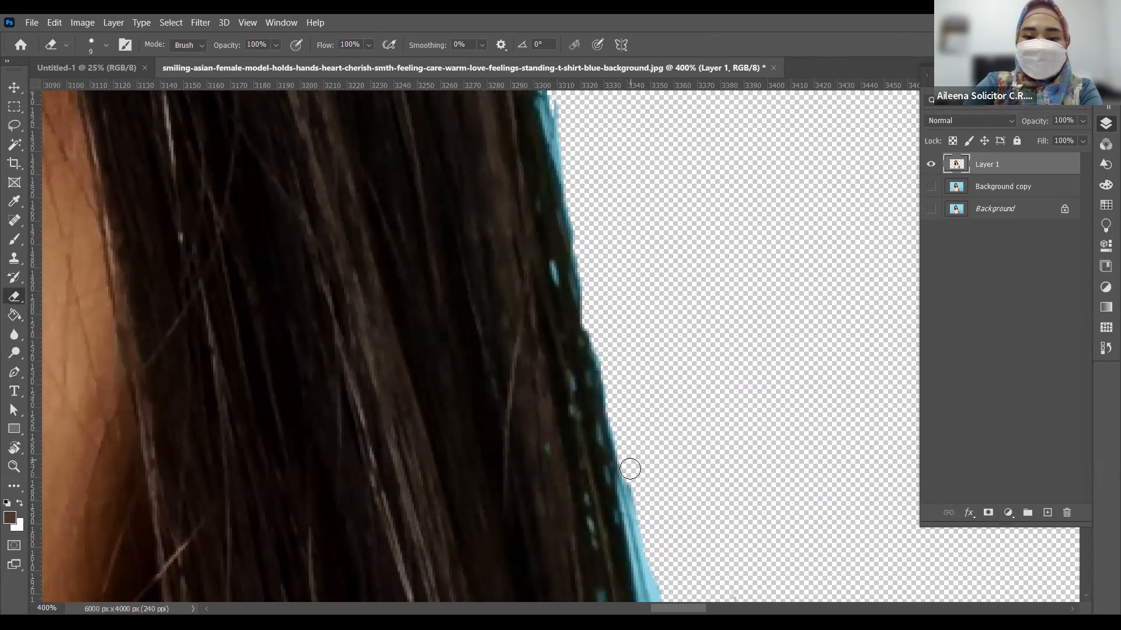
left_click_drag(631, 418, 651, 502)
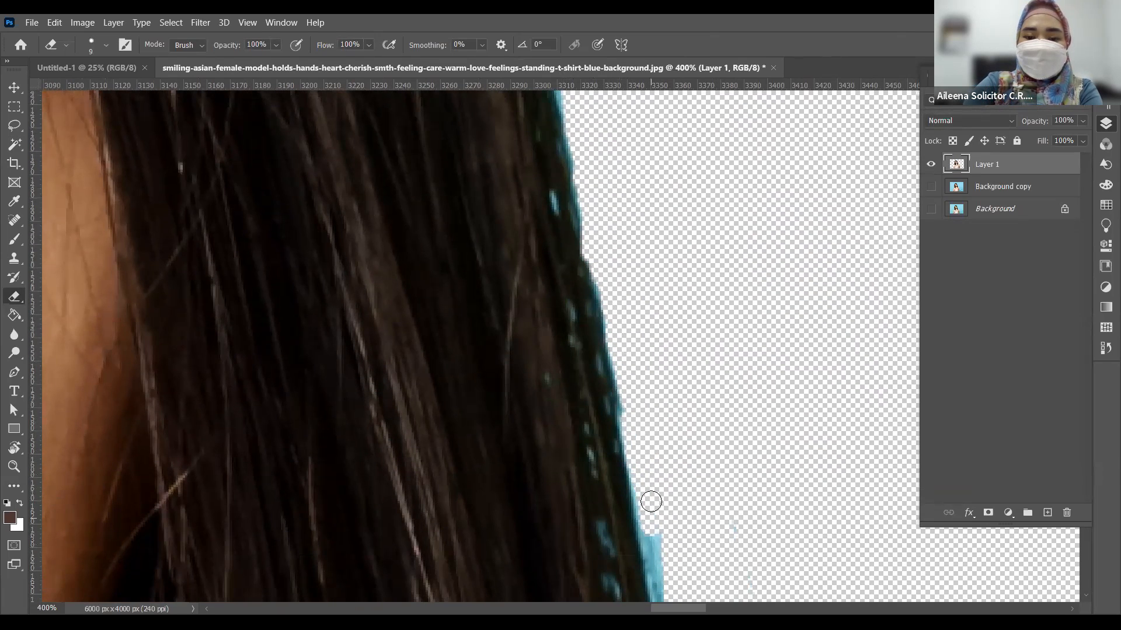
left_click_drag(657, 559, 660, 582)
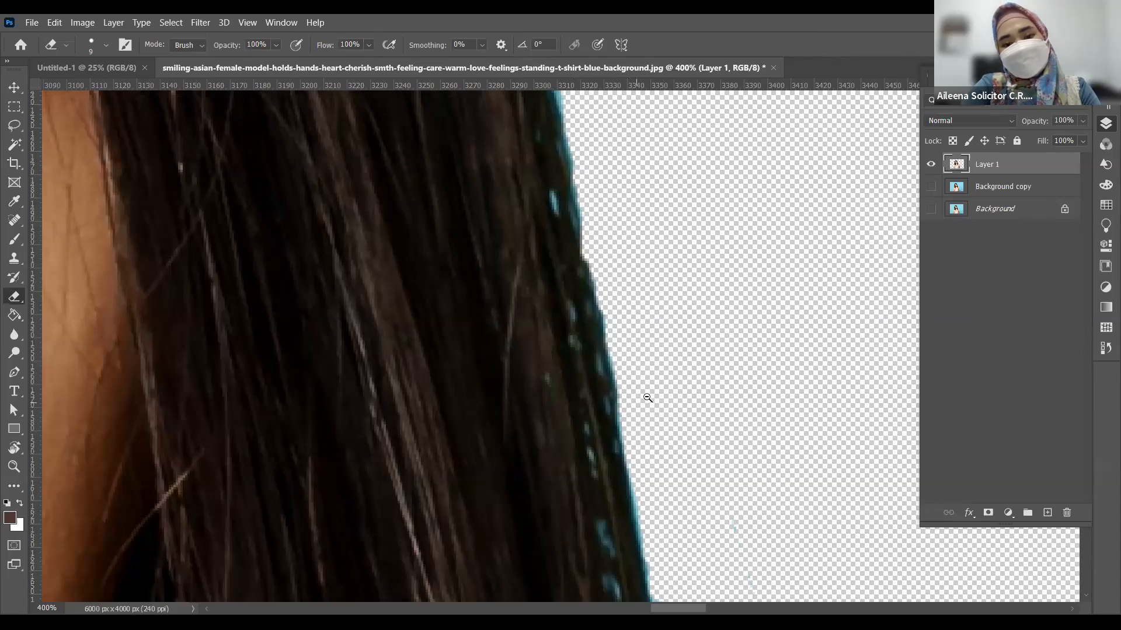
Erase part of the blue fringe where the hair bends outward just above the woman's left shoulder.
scroll(648, 399, "down", 5)
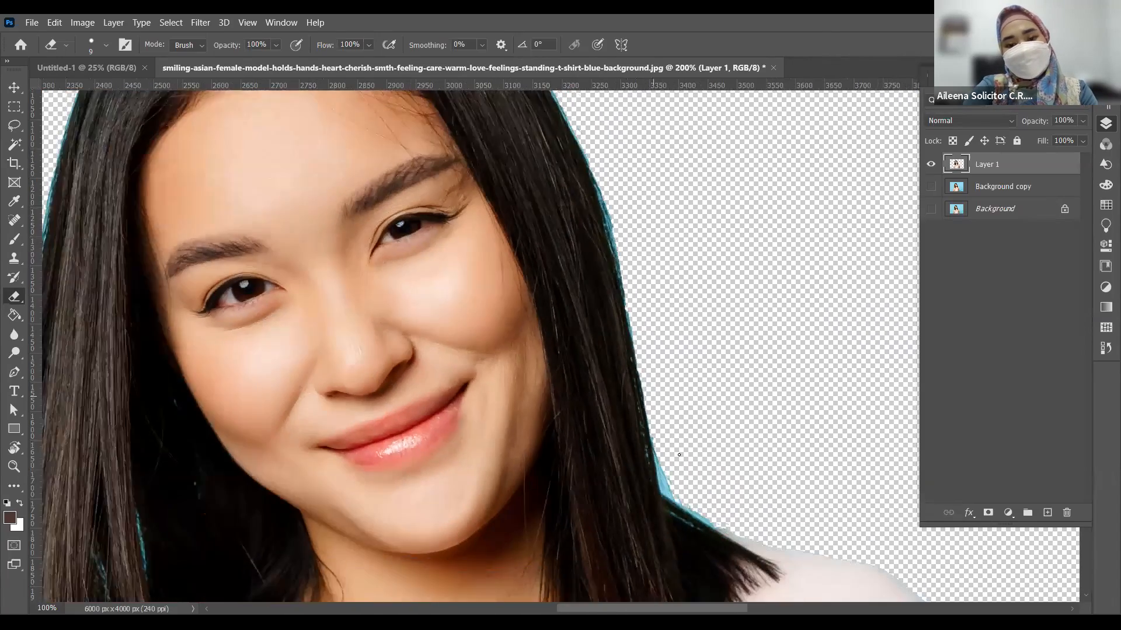
scroll(679, 455, "down", 2)
scroll(584, 347, "down", 3)
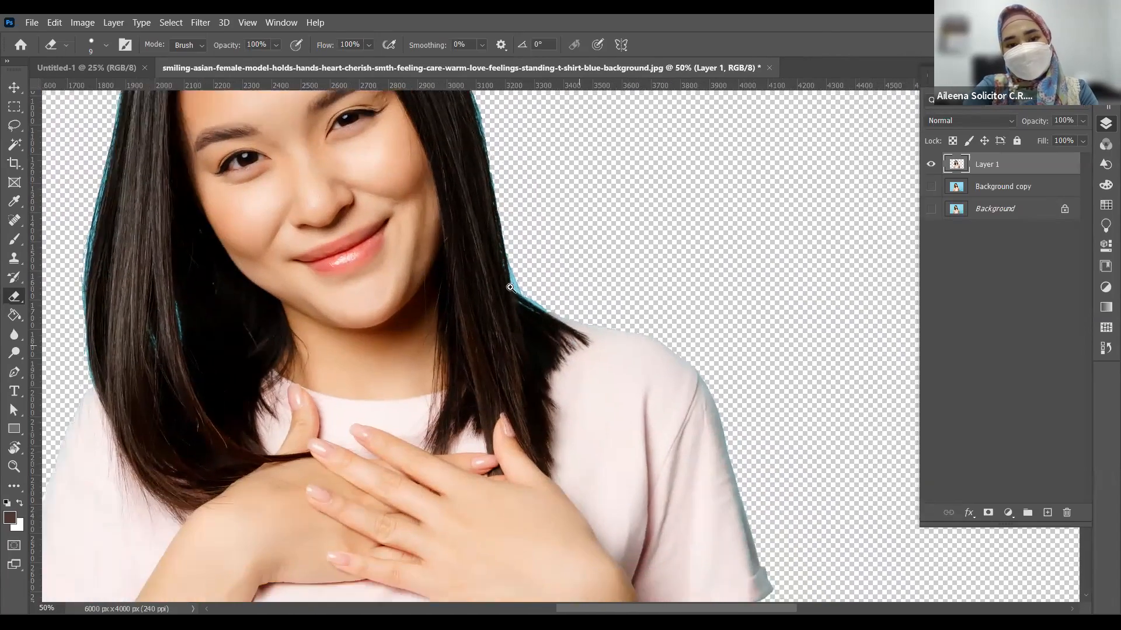
scroll(510, 287, "up", 5)
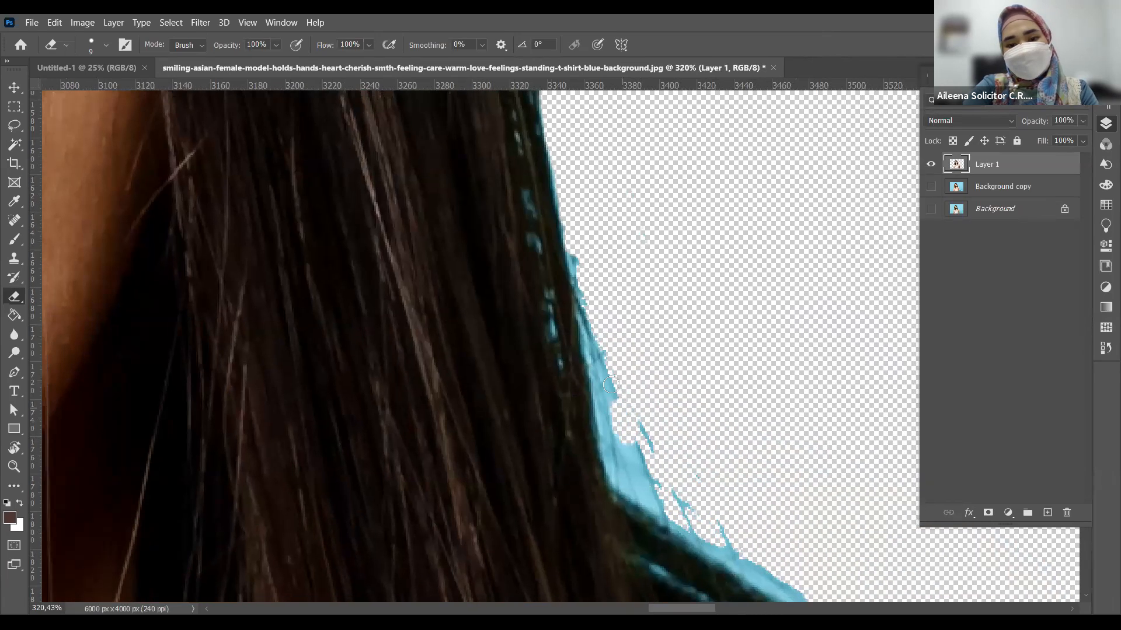
mouse_move(597, 313)
left_mouse_down()
mouse_move(574, 230)
mouse_move(601, 372)
left_mouse_up()
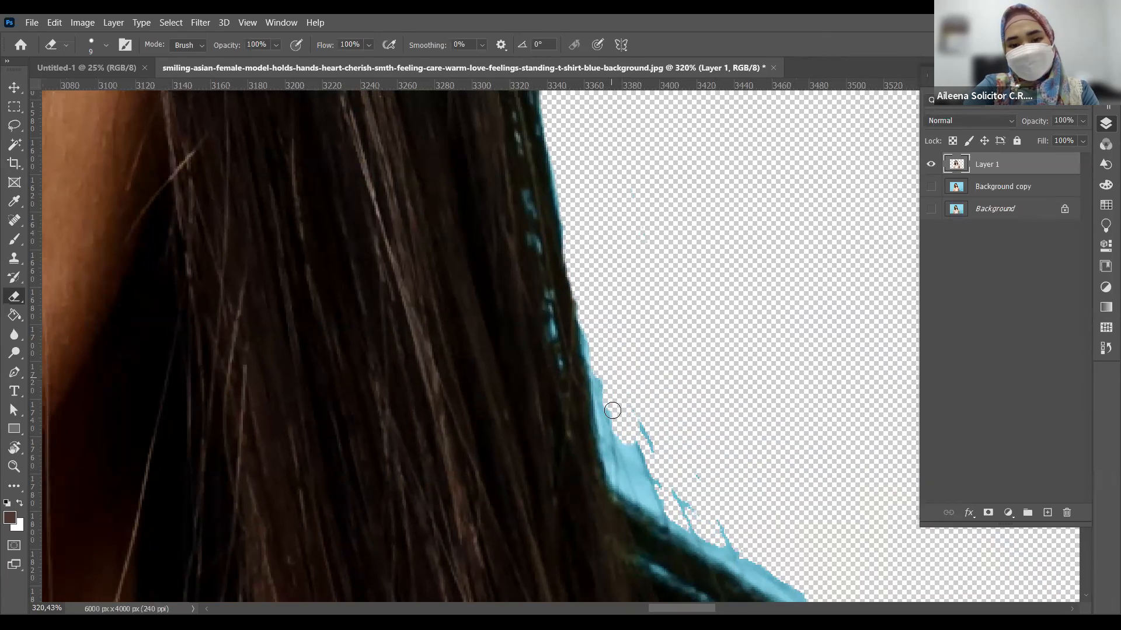
mouse_move(618, 442)
left_mouse_down()
mouse_move(627, 463)
mouse_move(646, 447)
mouse_move(640, 486)
mouse_move(737, 516)
left_mouse_up()
Enlarge the eraser to 30, remove the blue fringe from the hair spreading over the shoulder, and undo the last stroke along the shirt edge.
left_click_drag(694, 449, 576, 303)
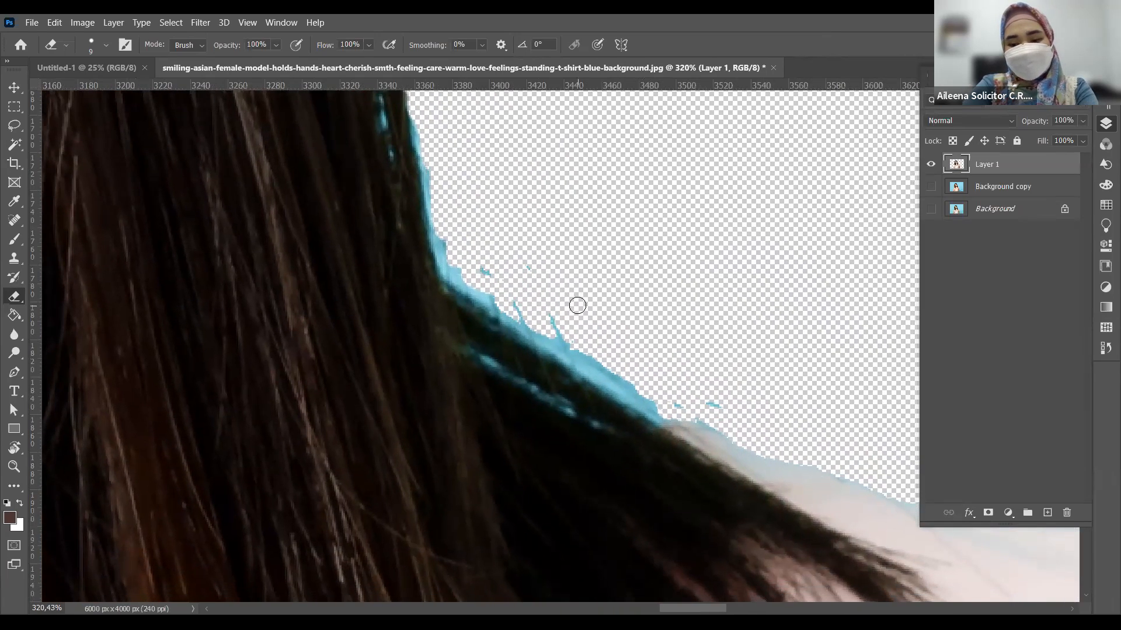
key("bracketright")
key("bracketright")
key("bracketright")
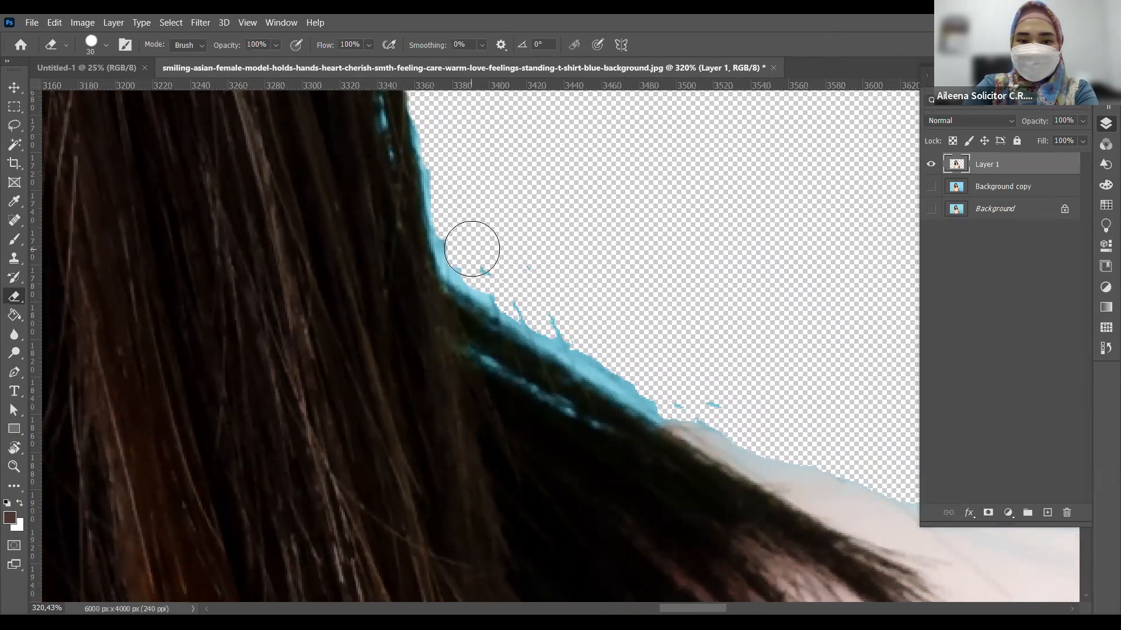
mouse_move(471, 249)
left_mouse_down()
mouse_move(667, 393)
mouse_move(483, 270)
mouse_move(452, 214)
mouse_move(438, 118)
left_mouse_up()
mouse_move(718, 386)
left_mouse_down()
mouse_move(711, 398)
mouse_move(724, 406)
mouse_move(867, 463)
left_mouse_up()
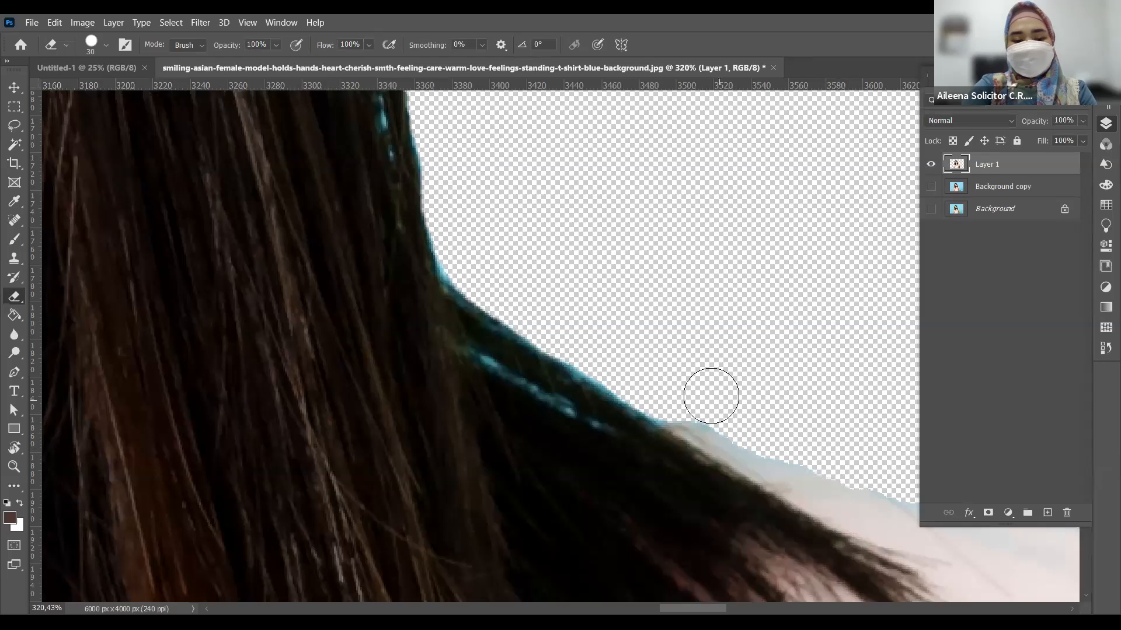
key("ctrl+z")
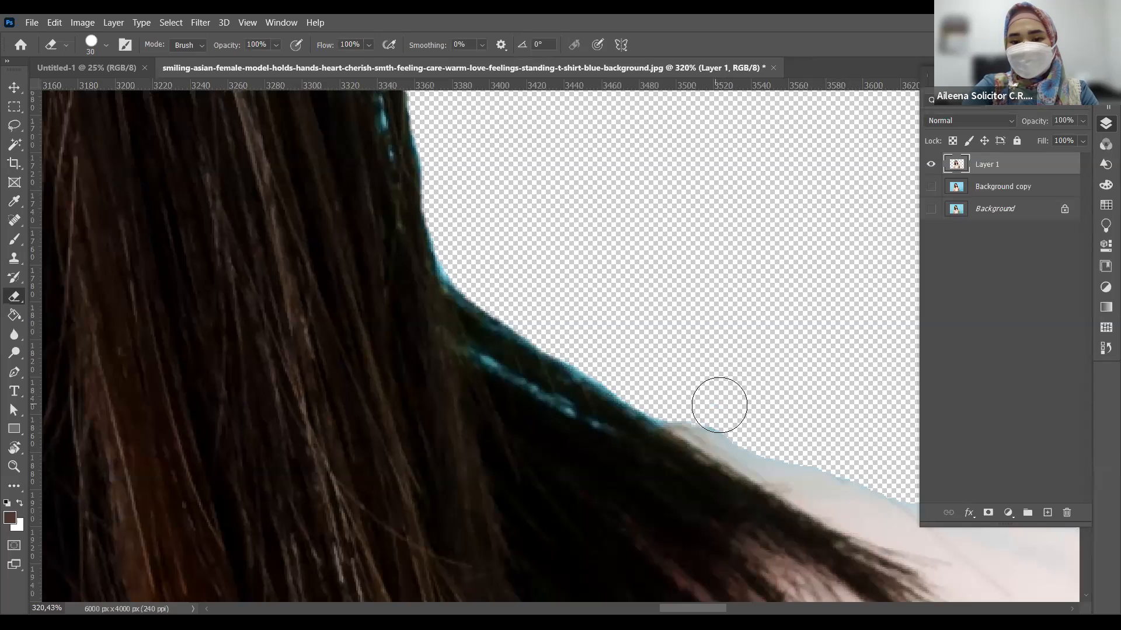
left_click(774, 384, "alt")
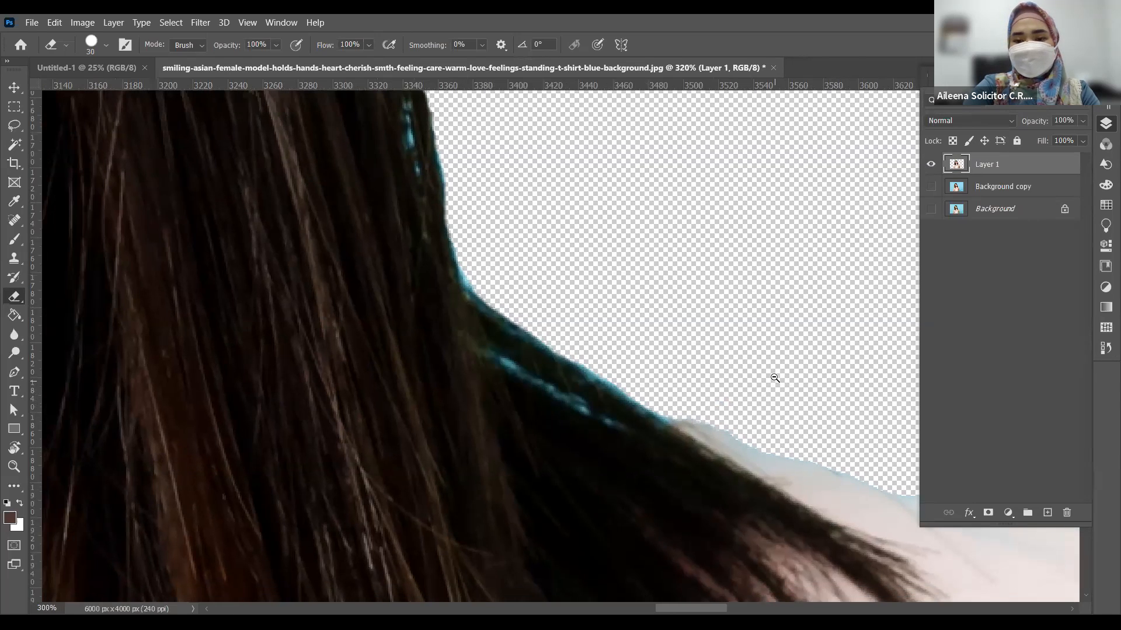
Examine the remaining blue fringe around the woman's hair, closely inspecting the outline over the crown.
left_click(773, 369, "alt")
left_click(772, 365, "alt")
scroll(761, 253, "down", 2)
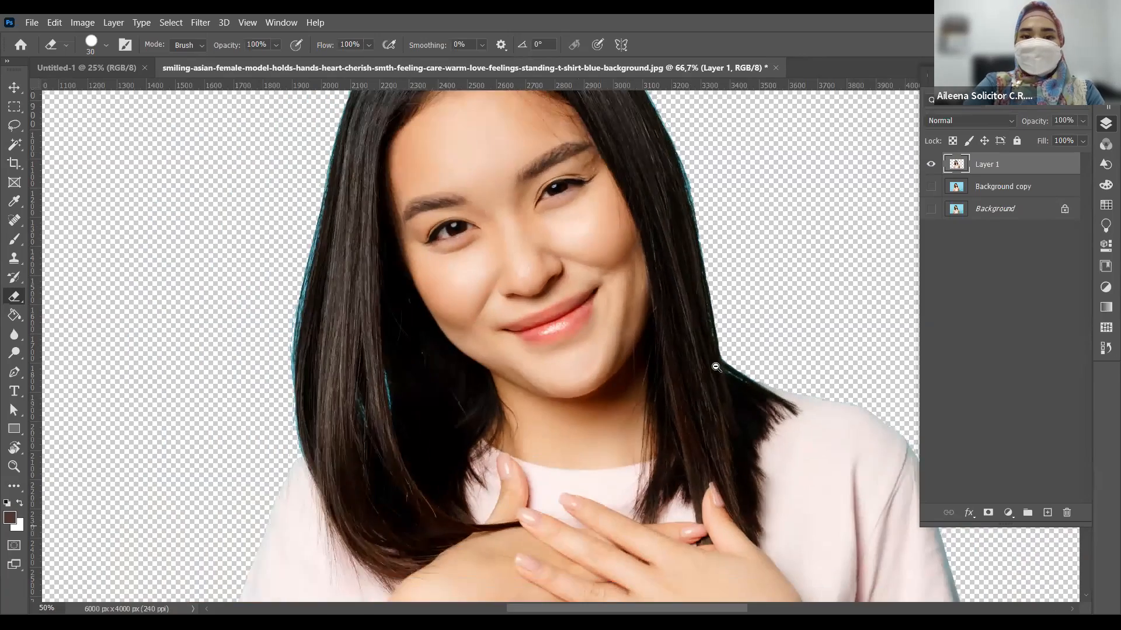
left_click_drag(620, 255, 595, 360)
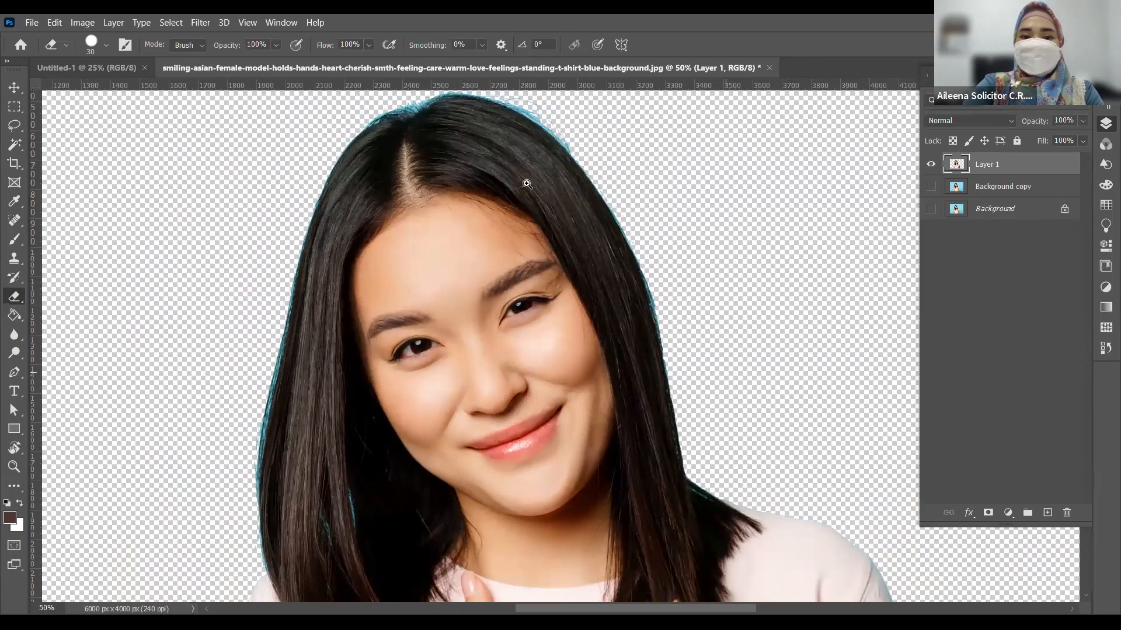
left_click_drag(520, 190, 593, 239)
left_click(561, 292, "alt")
mouse_move(573, 318)
left_mouse_down()
mouse_move(703, 342)
mouse_move(796, 338)
mouse_move(560, 305)
left_mouse_up()
mouse_move(332, 253)
left_mouse_down()
mouse_move(592, 310)
mouse_move(473, 278)
mouse_move(490, 313)
mouse_move(379, 295)
left_mouse_up()
left_click_drag(168, 216, 34, 173)
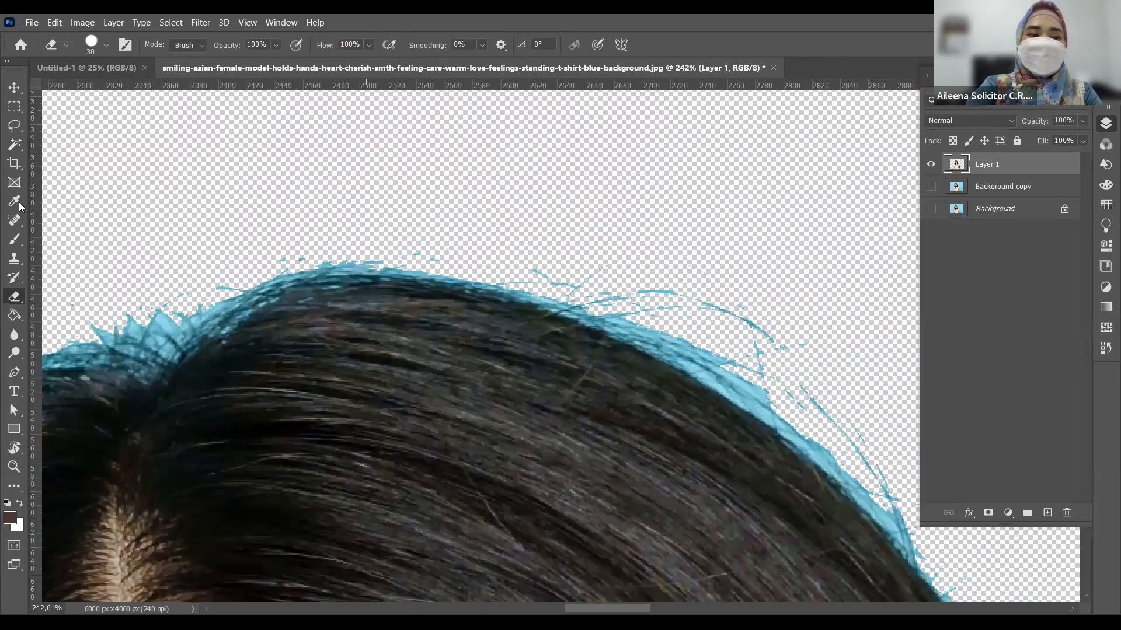
left_click_drag(484, 300, 18, 248)
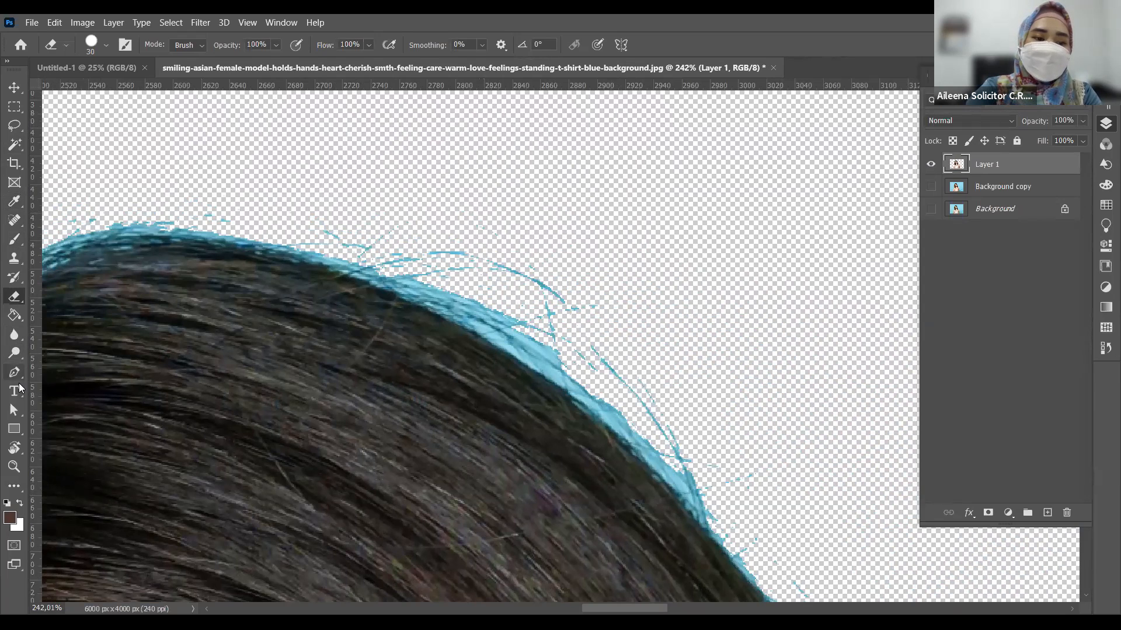
Start a Pen tool path at the hair parting and curve it along the hair outline over the top of the head.
left_click(15, 372)
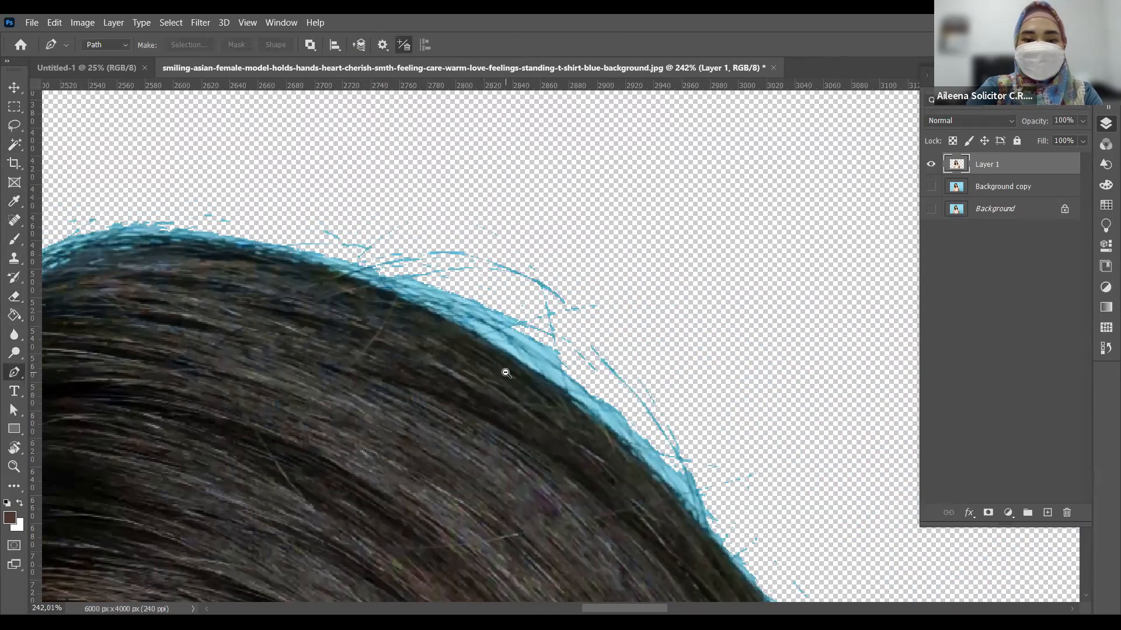
scroll(505, 372, "down", 3)
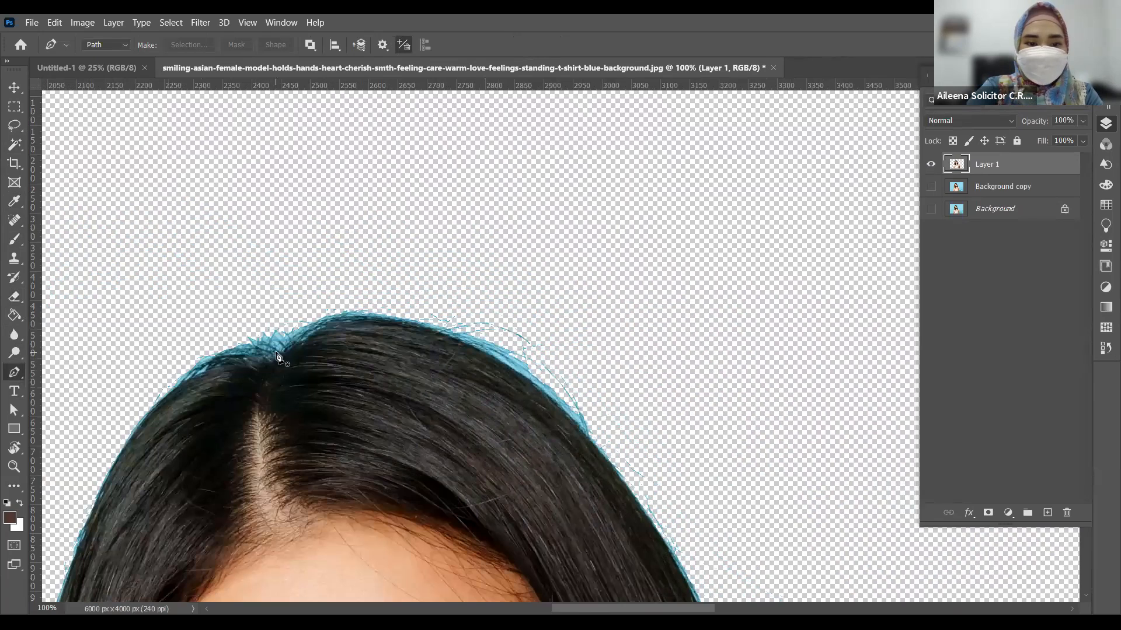
left_click(275, 355)
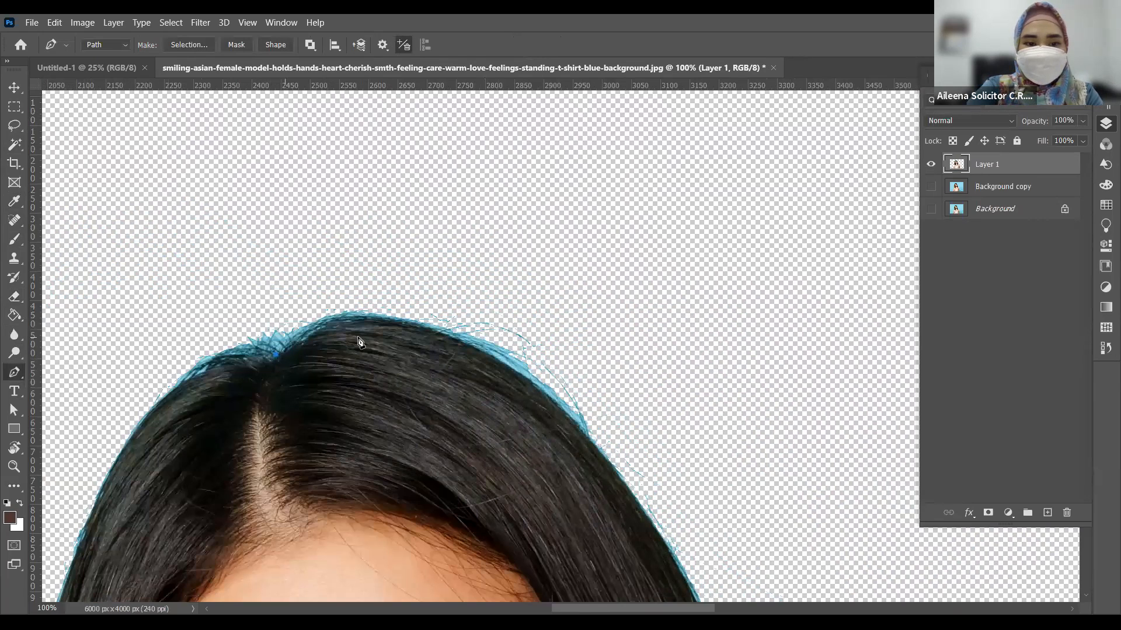
left_click_drag(364, 317, 408, 324)
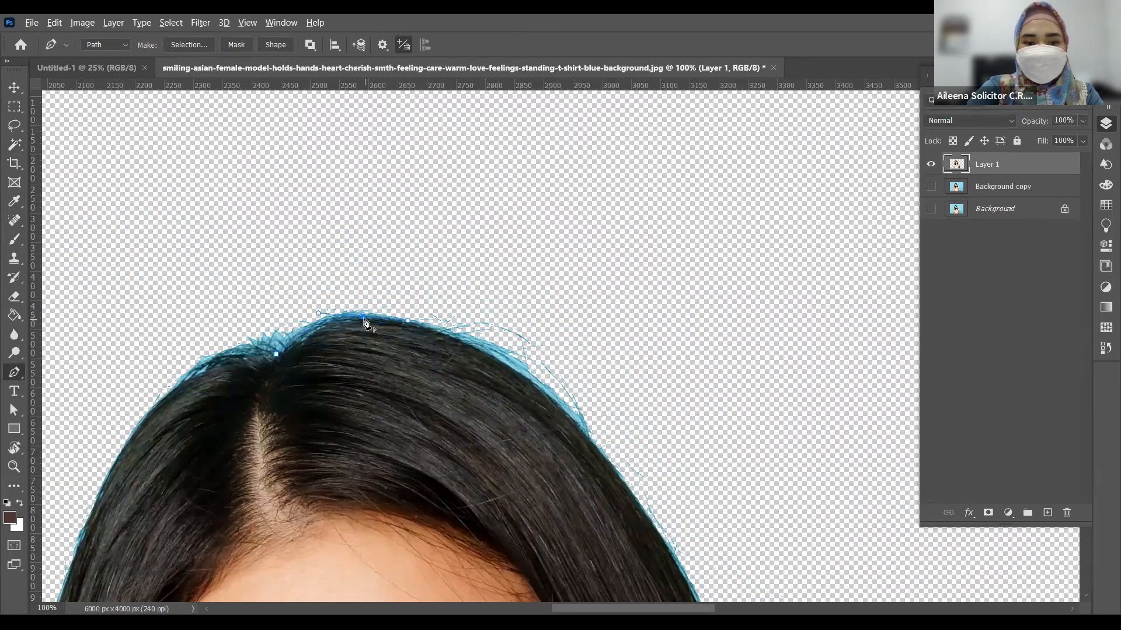
Draw a closed Pen path around the blue fringe along the top of the woman's hair, following the hair edge from the parting.
left_click_drag(507, 367, 602, 423)
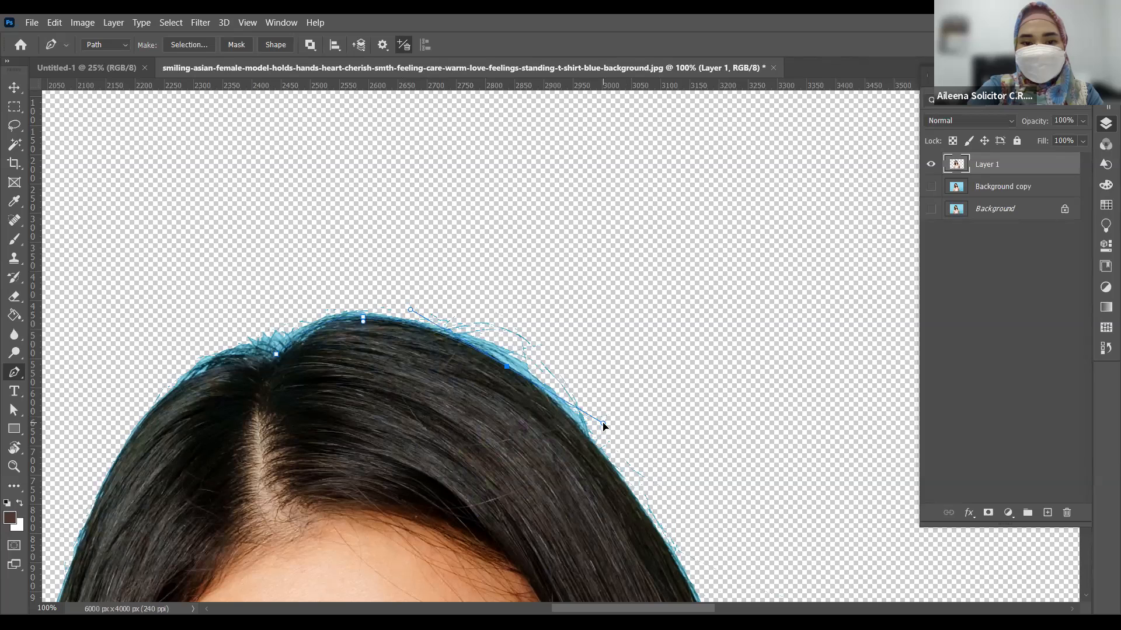
left_click(507, 368, "alt")
left_click(606, 460)
left_click_drag(627, 505, 636, 505)
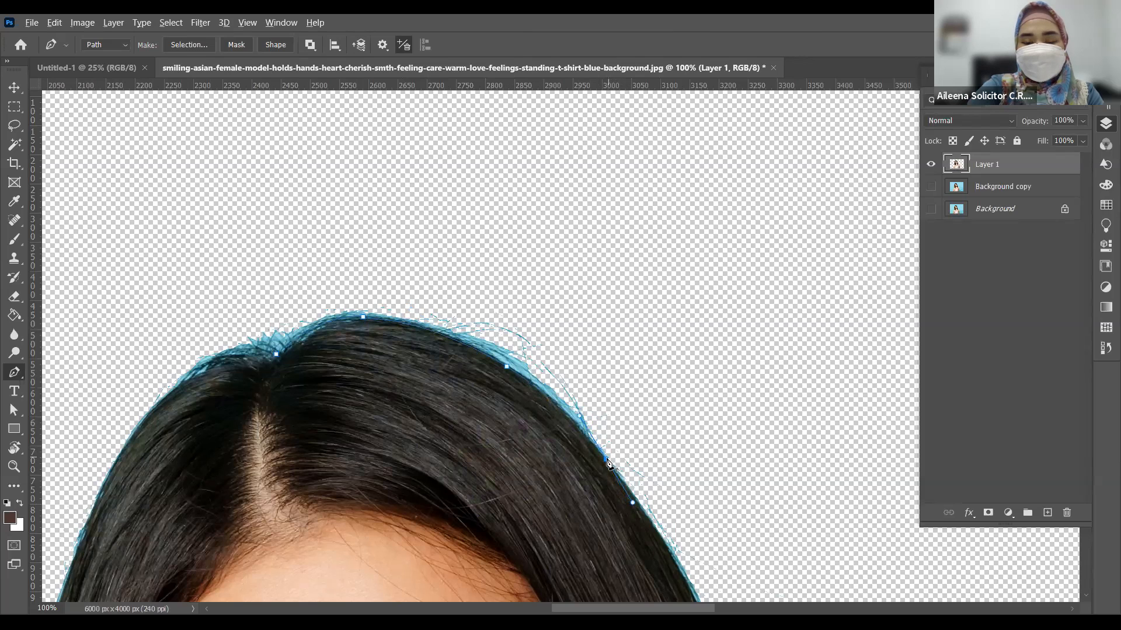
left_click(645, 380)
left_click(517, 189)
left_click_drag(372, 227, 375, 228)
left_click_drag(237, 249, 239, 264)
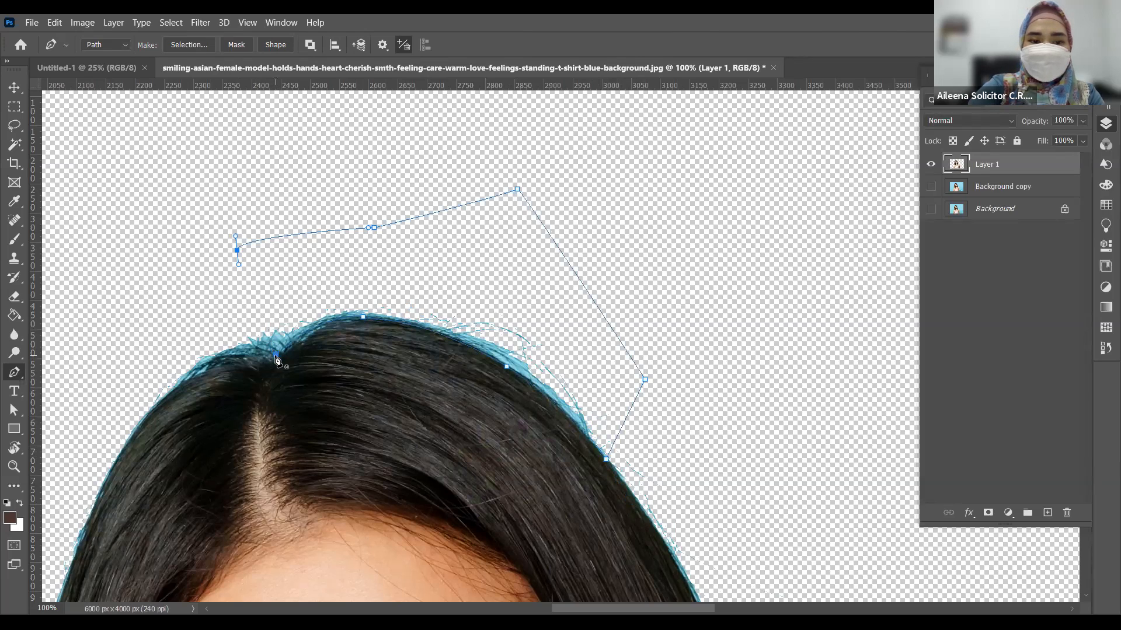
left_click_drag(158, 374, 158, 378)
left_click_drag(228, 374, 231, 370)
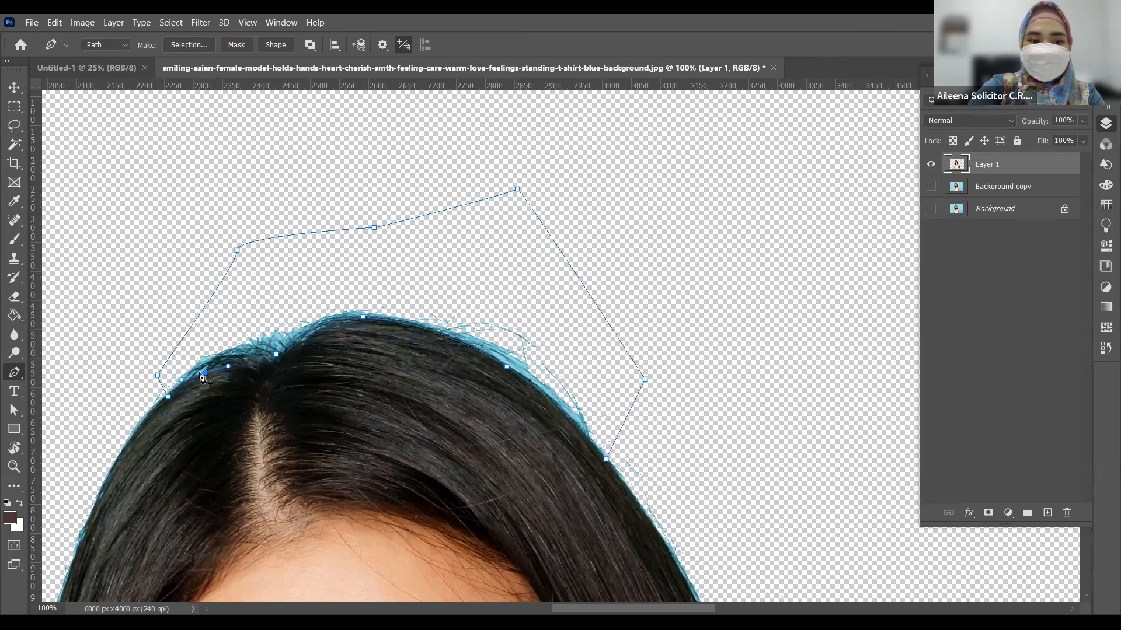
left_click(244, 358)
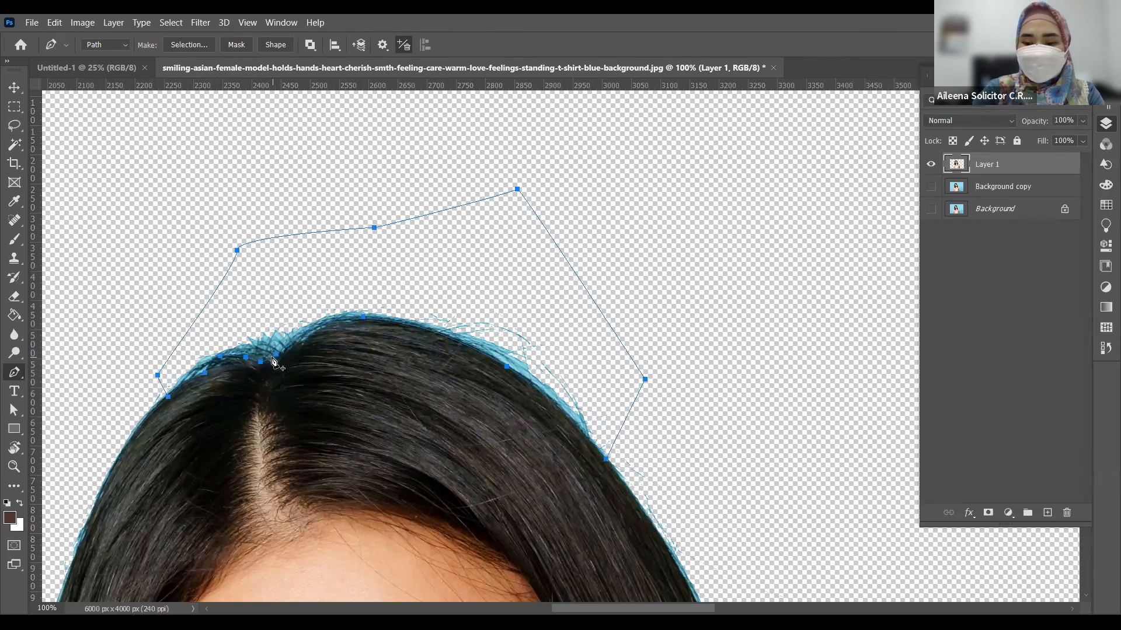
Convert the path to a selection feathered by 2 pixels, delete the blue fringe above the hair and deselect.
key("ctrl+Return")
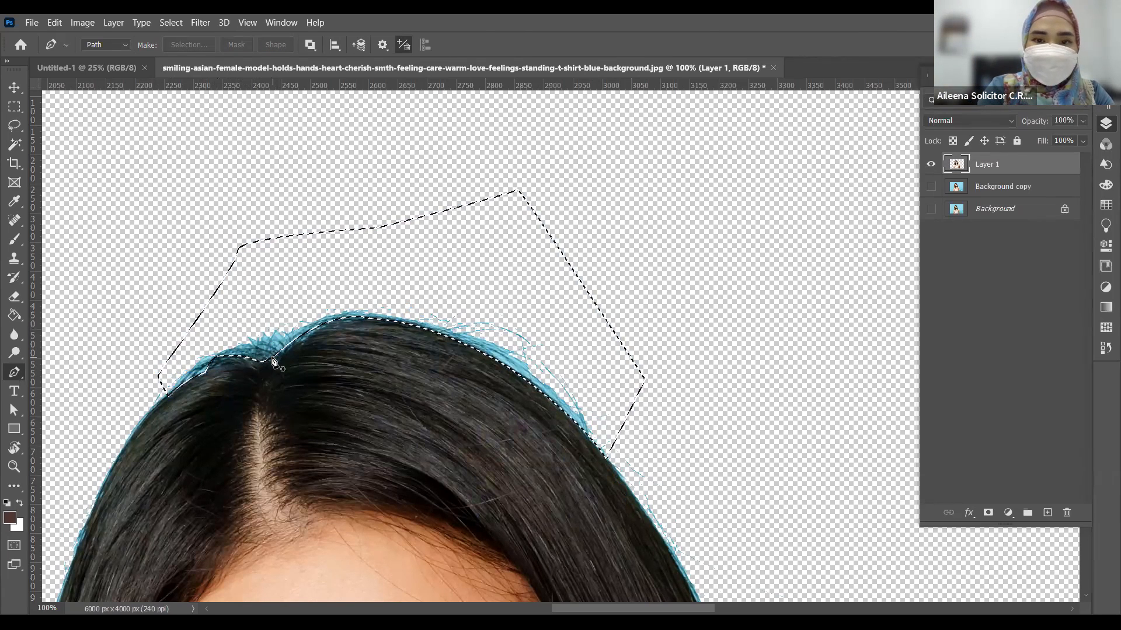
key("shift+F6")
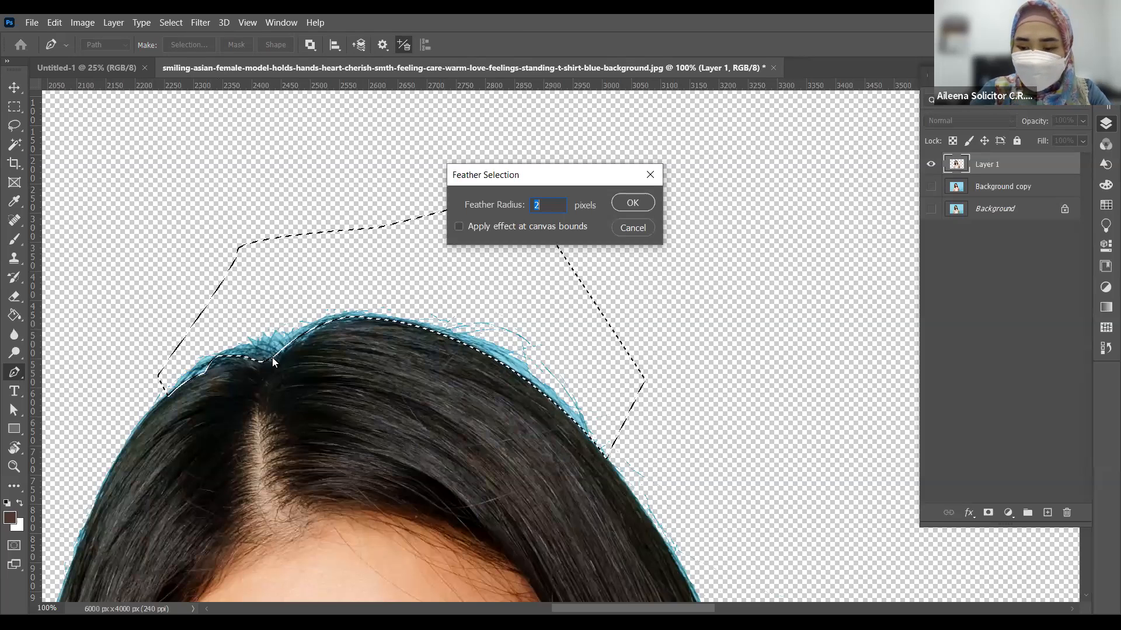
key("Return")
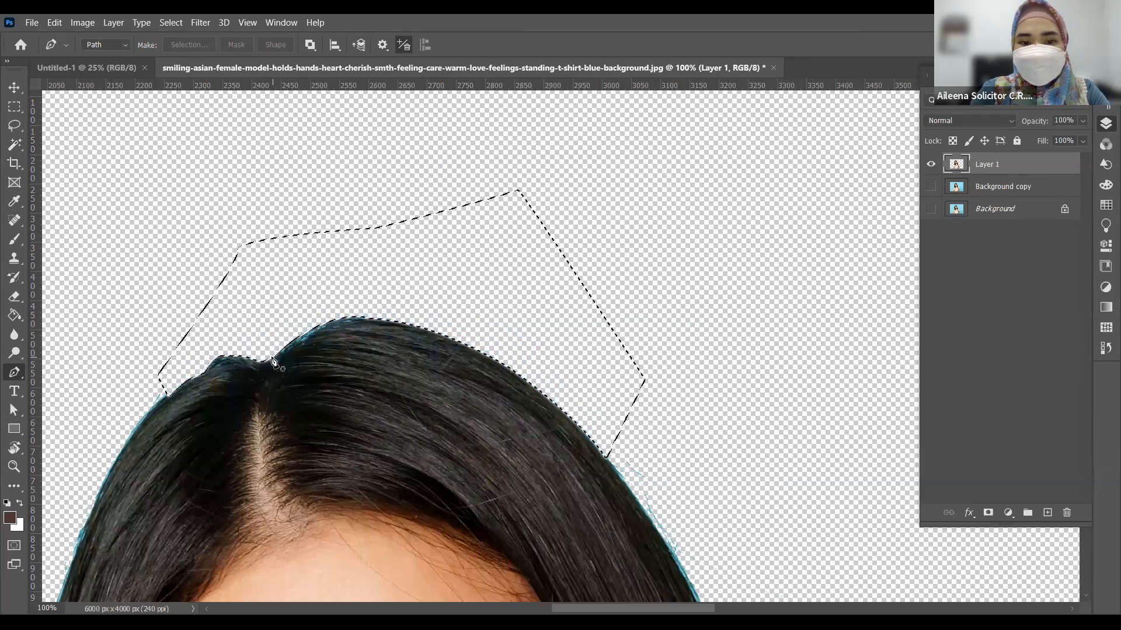
left_click(13, 88)
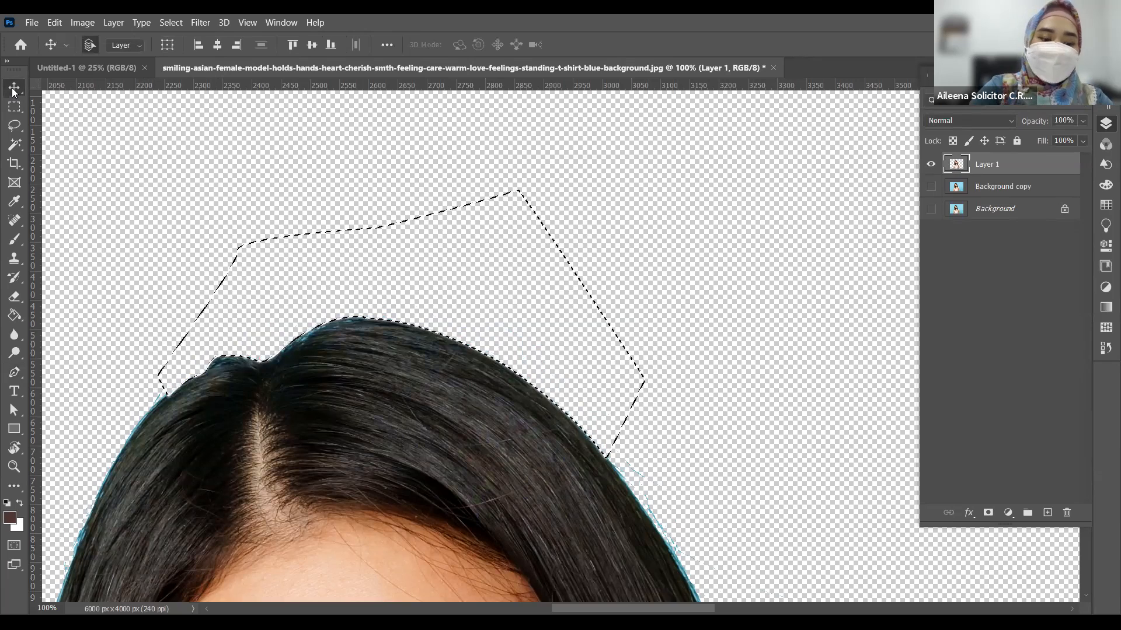
key("ctrl+d")
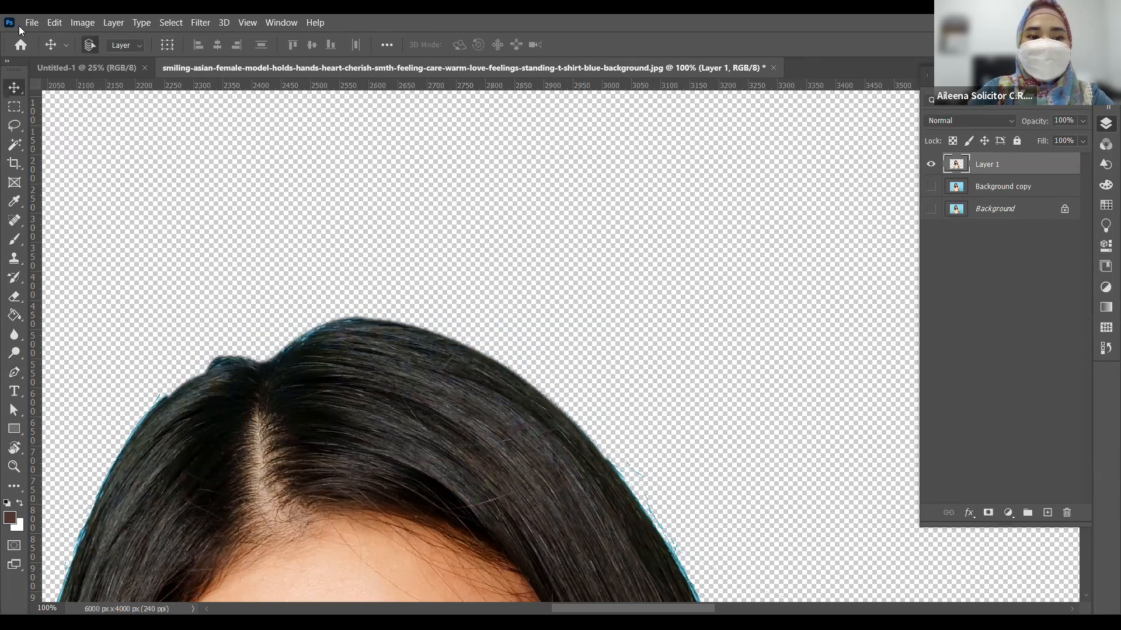
Outline the blue fringe along the upper left edge of the hair with a closed Pen path.
left_click(641, 275)
left_click(294, 362, "alt")
left_click(233, 362, "alt")
left_click_drag(131, 363, 213, 350)
left_click_drag(517, 462, 436, 361)
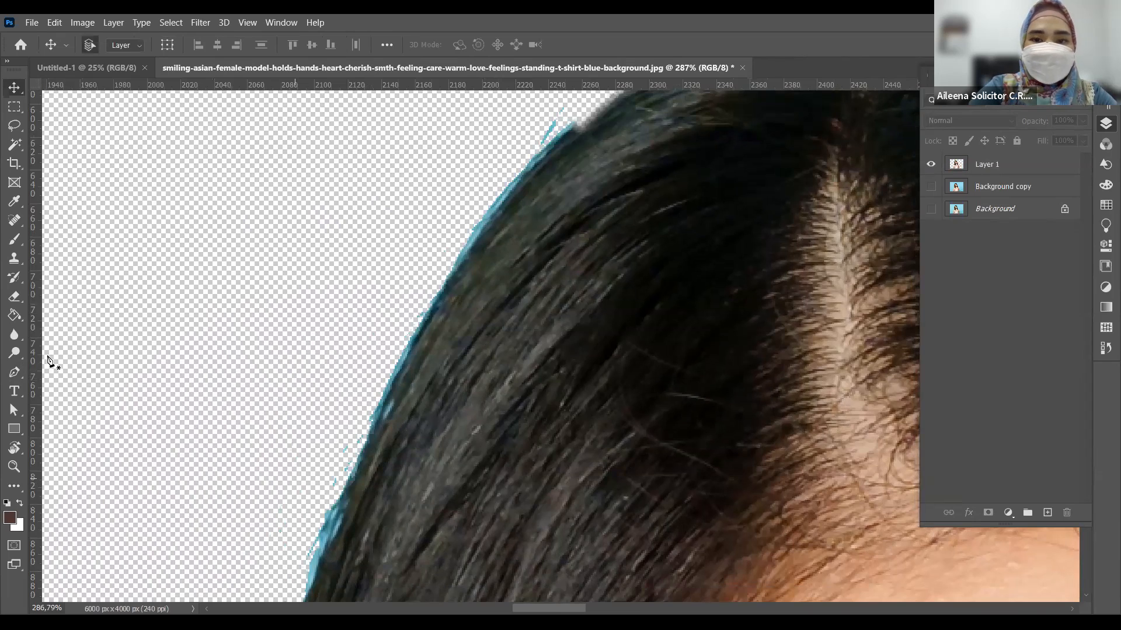
key("p")
left_click(582, 105)
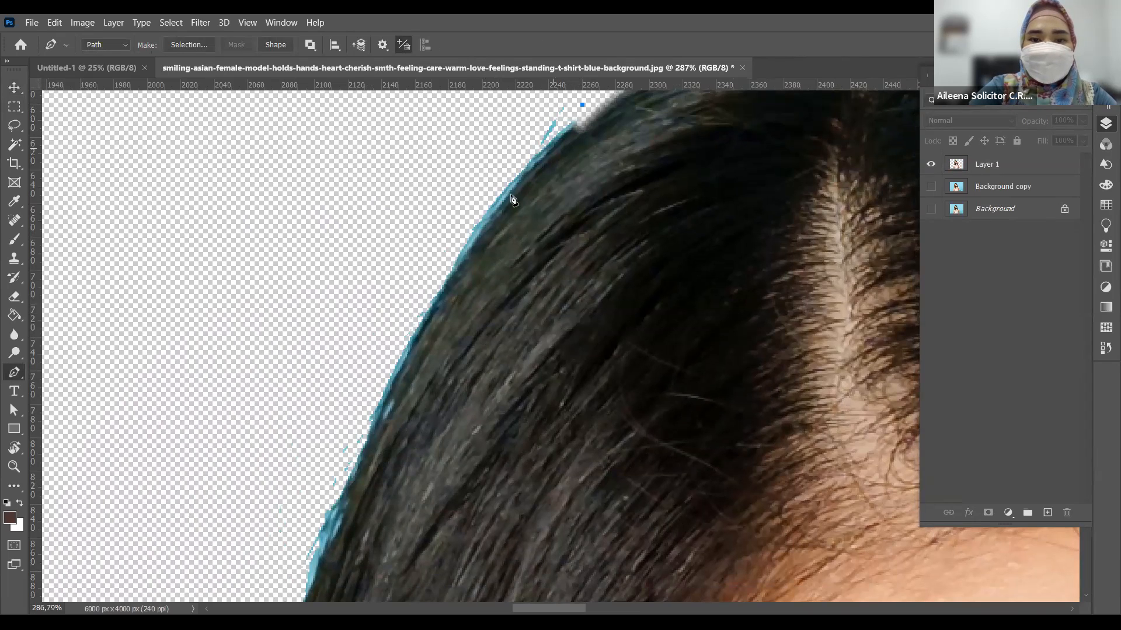
left_click_drag(444, 291, 430, 331)
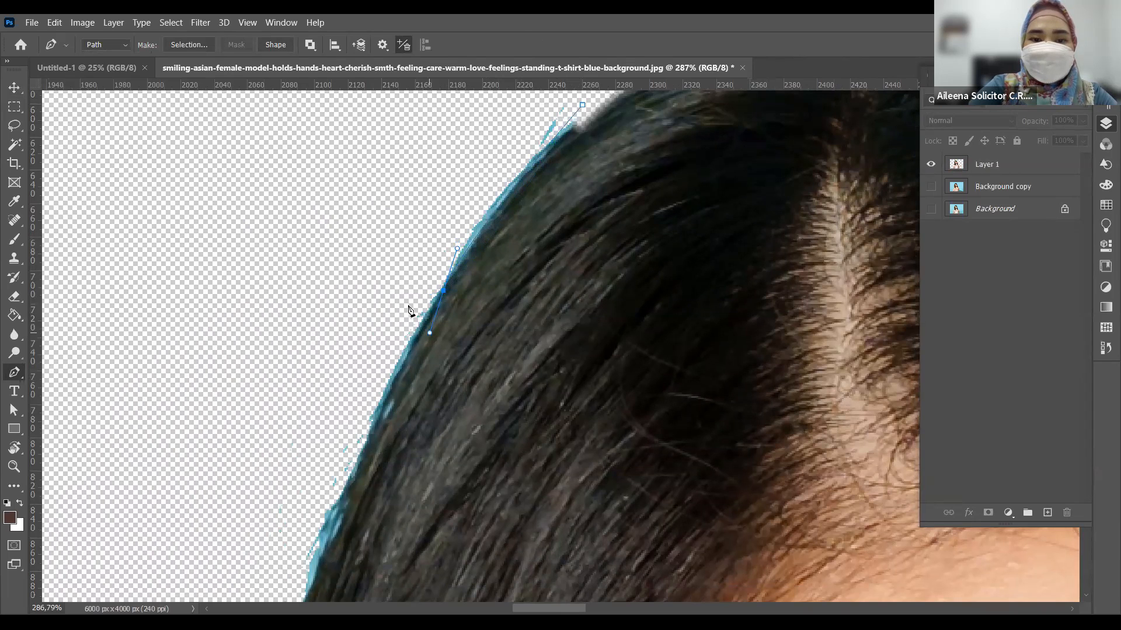
left_click(351, 261)
scroll(388, 280, "up", 2)
left_click(582, 164)
key("ctrl+z")
left_click(529, 121)
Turn the path into a selection feathered by 2 pixels, delete that fringe from Layer 1 and deselect.
key("ctrl+Return")
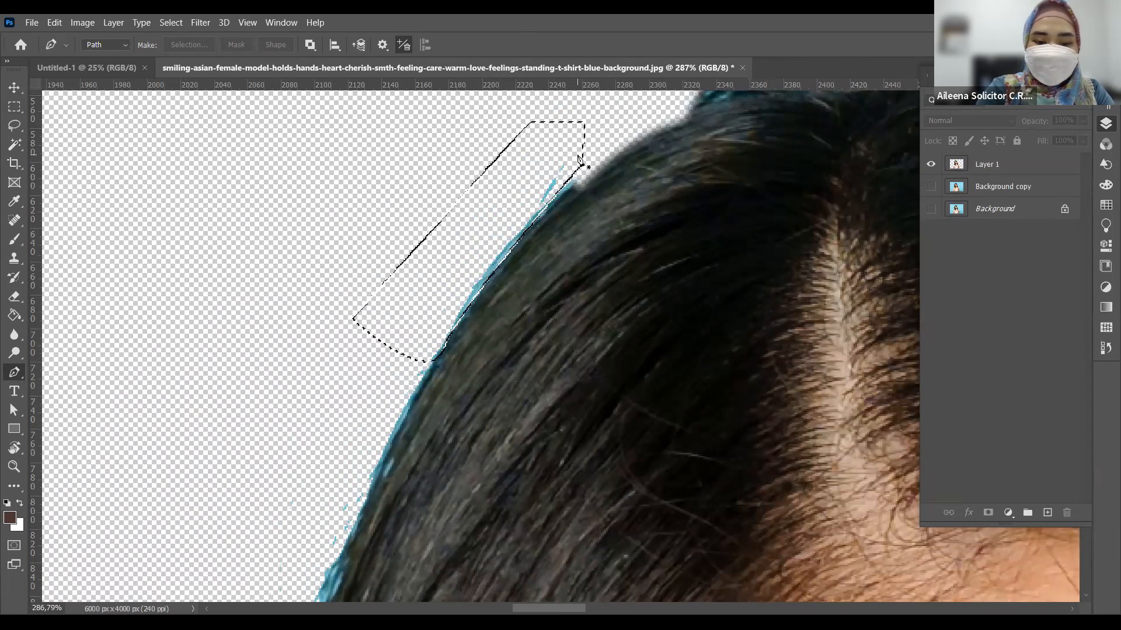
key("shift+F6")
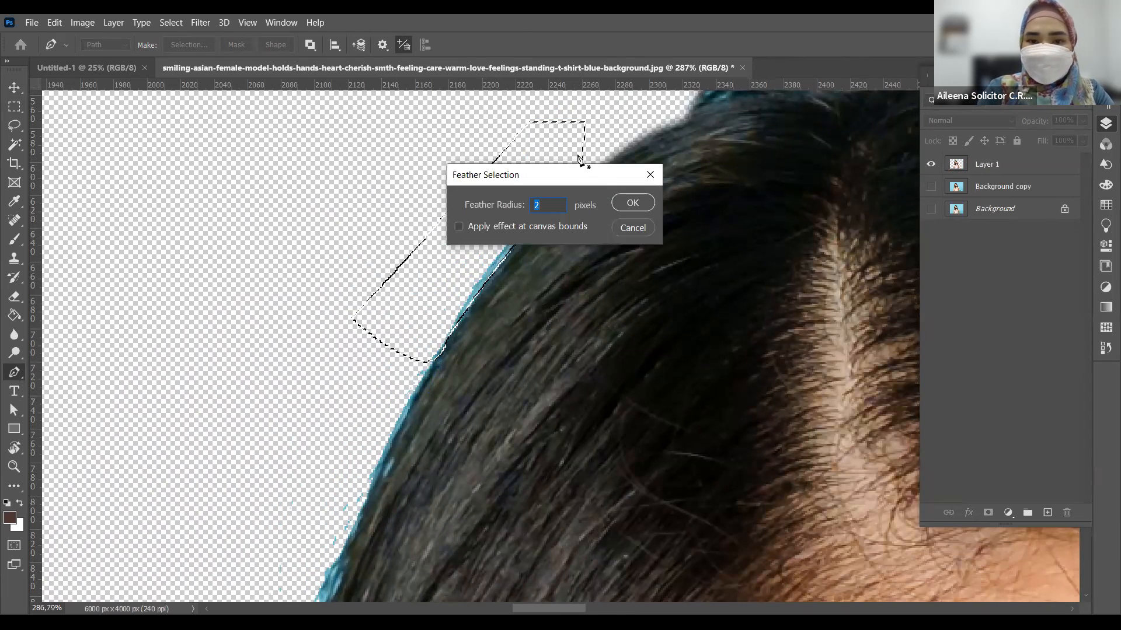
key("Return")
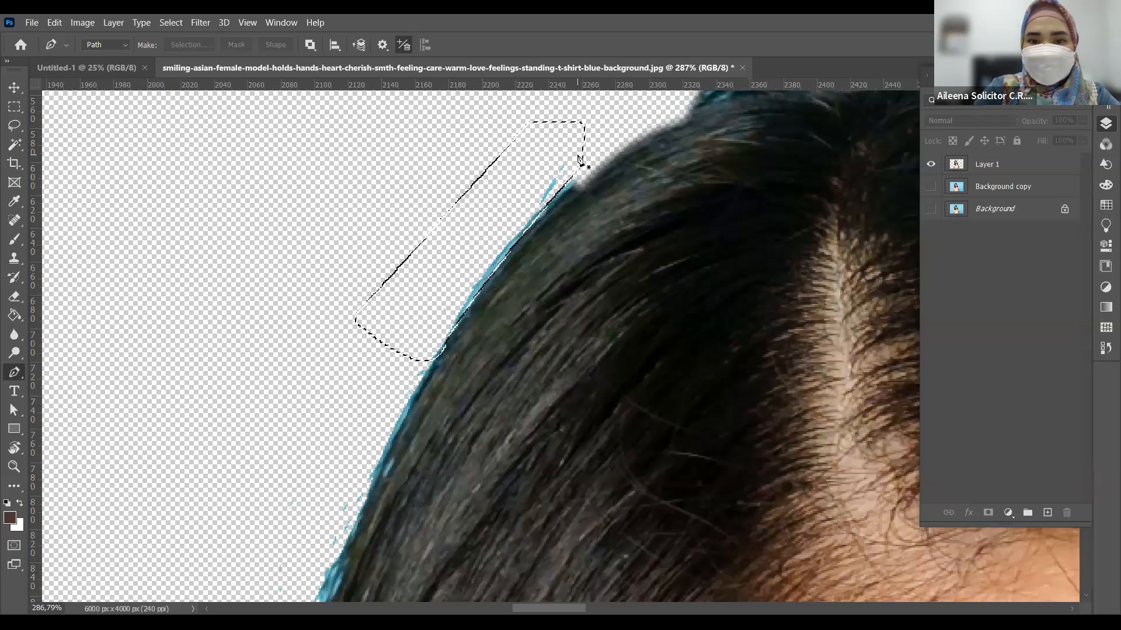
left_click(11, 89)
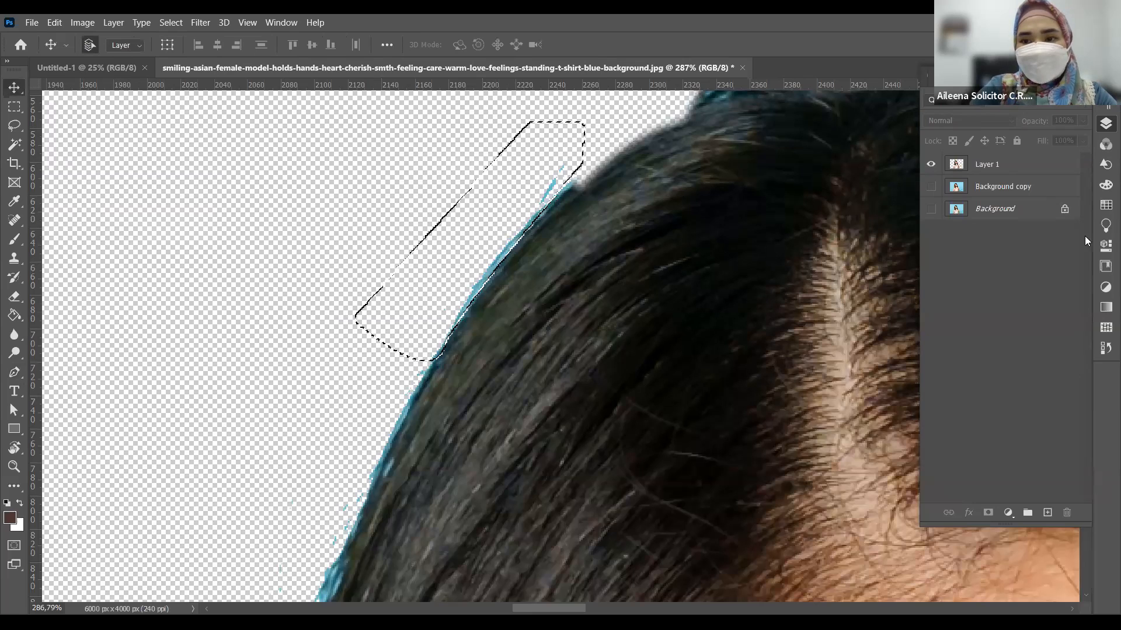
left_click(986, 162)
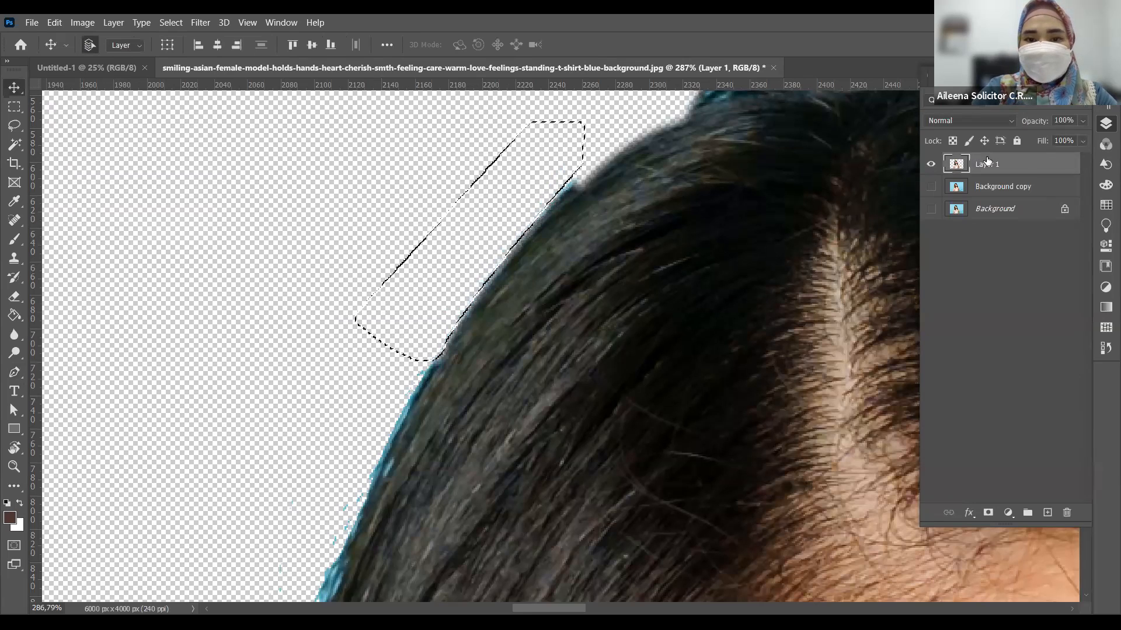
key("ctrl+d")
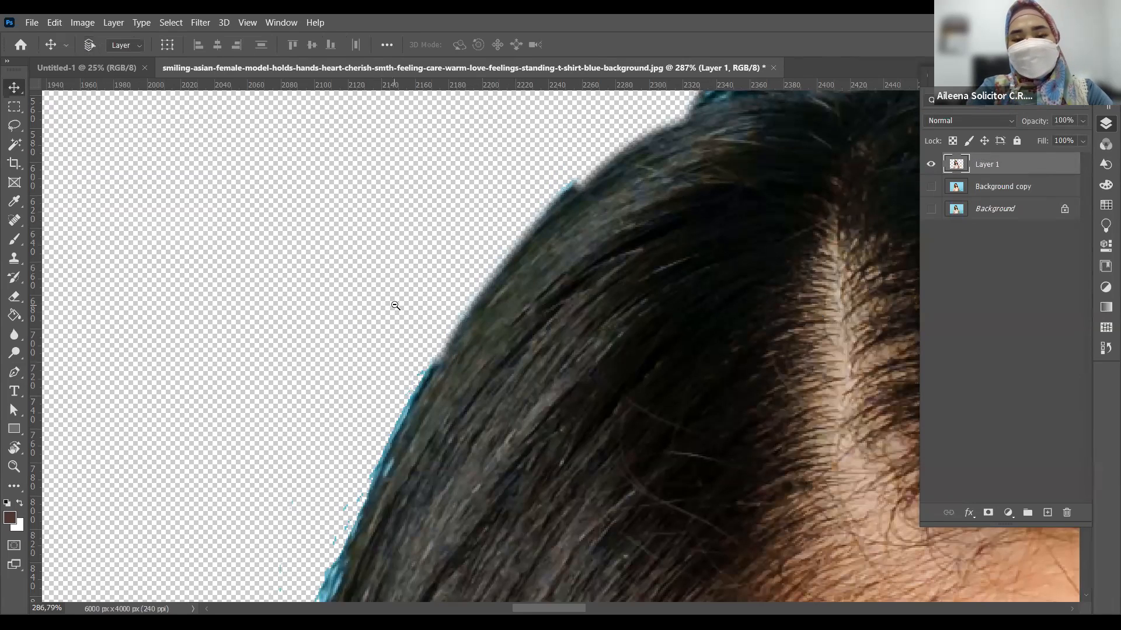
Inspect the trimmed hair edge and the whole cut-out of the woman.
scroll(395, 306, "down", 1)
scroll(395, 306, "down", 1)
scroll(218, 226, "up", 1)
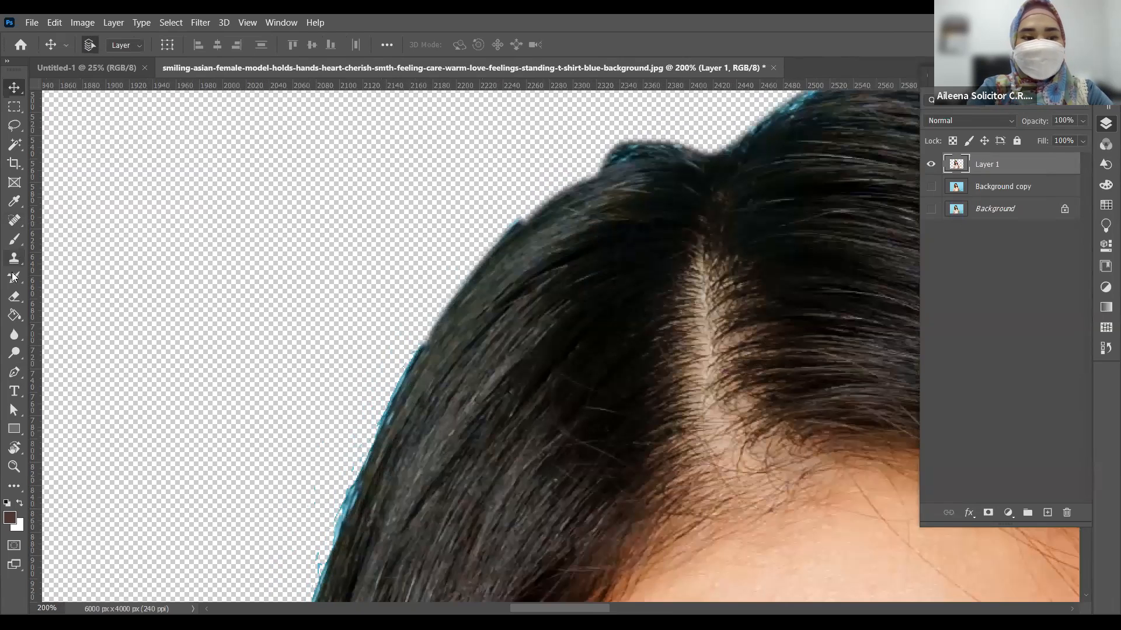
left_click(14, 297)
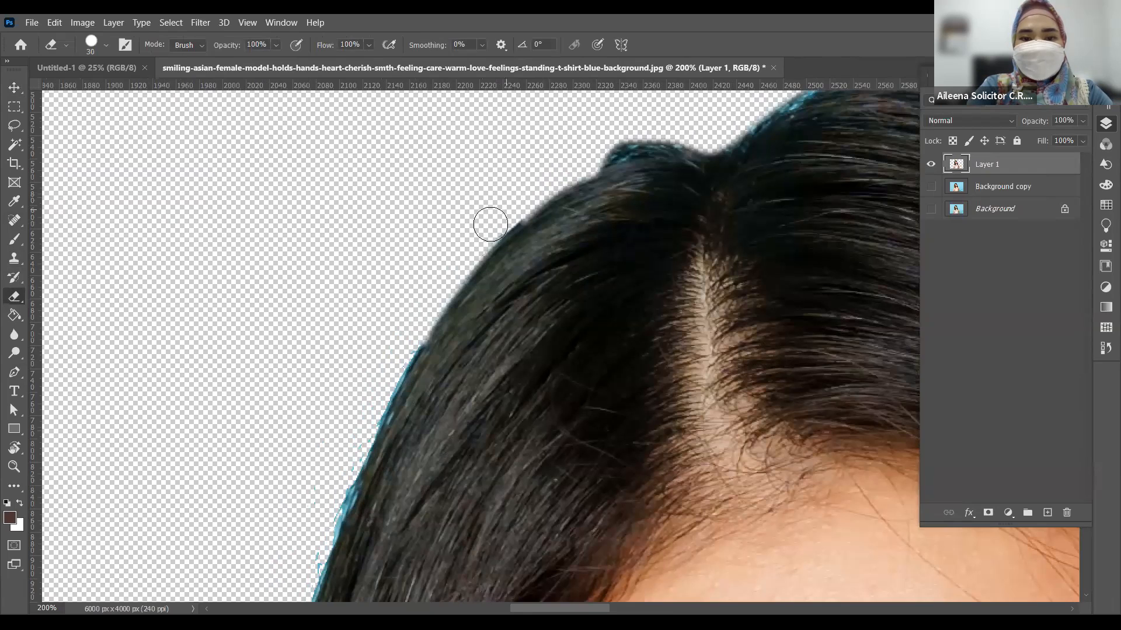
left_click(14, 92)
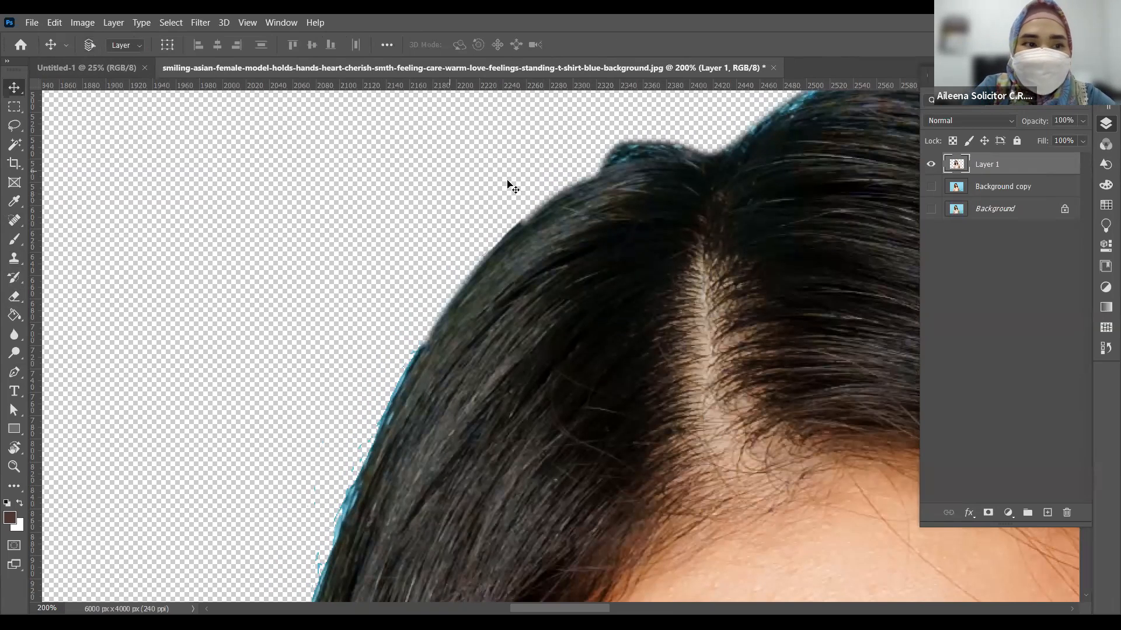
left_click(358, 169)
left_click(443, 250, "alt")
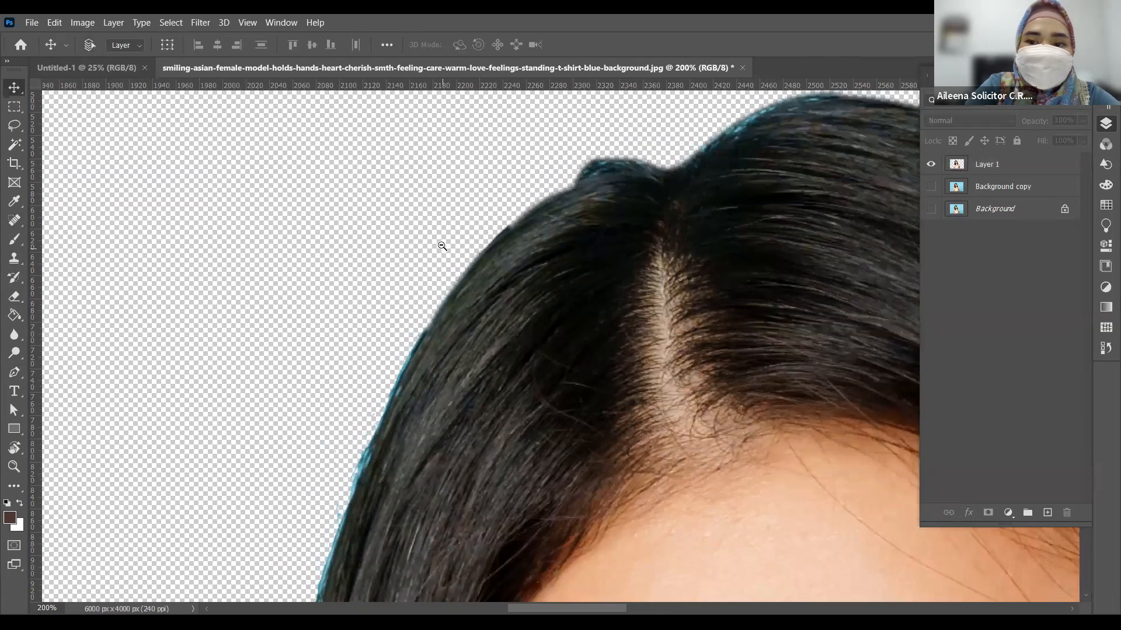
left_click(444, 245, "alt")
left_click(445, 245, "alt")
left_click(444, 246, "alt")
left_click(444, 245, "alt")
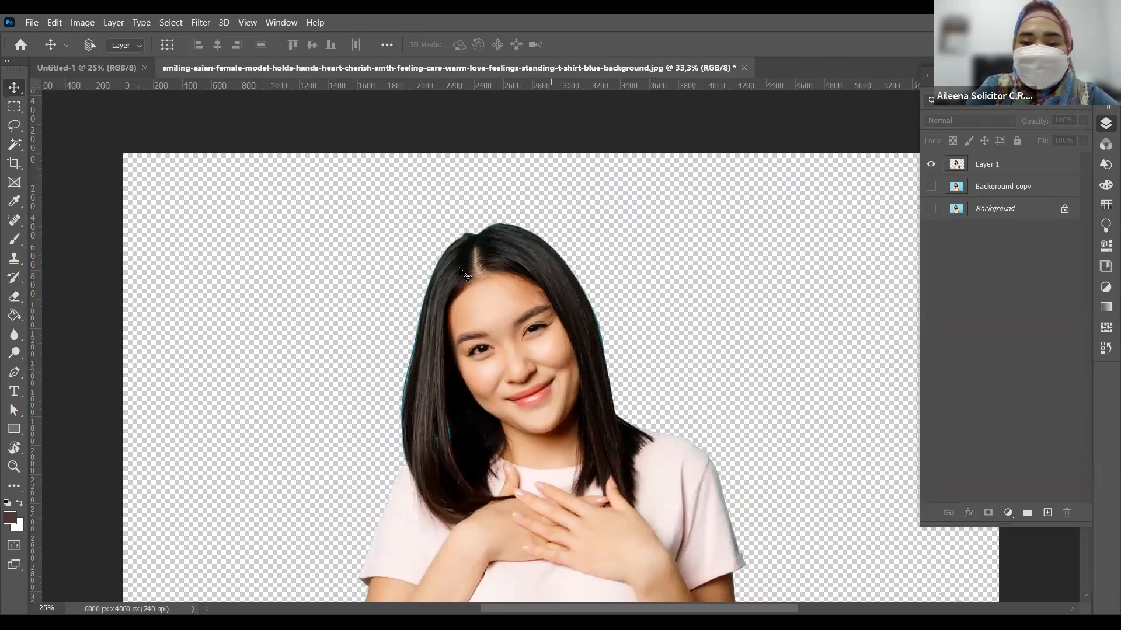
left_click(445, 245, "alt")
left_click(444, 245, "alt")
Close the photo of the woman and the blank Untitled-1 document.
left_click(744, 70)
left_click(590, 257)
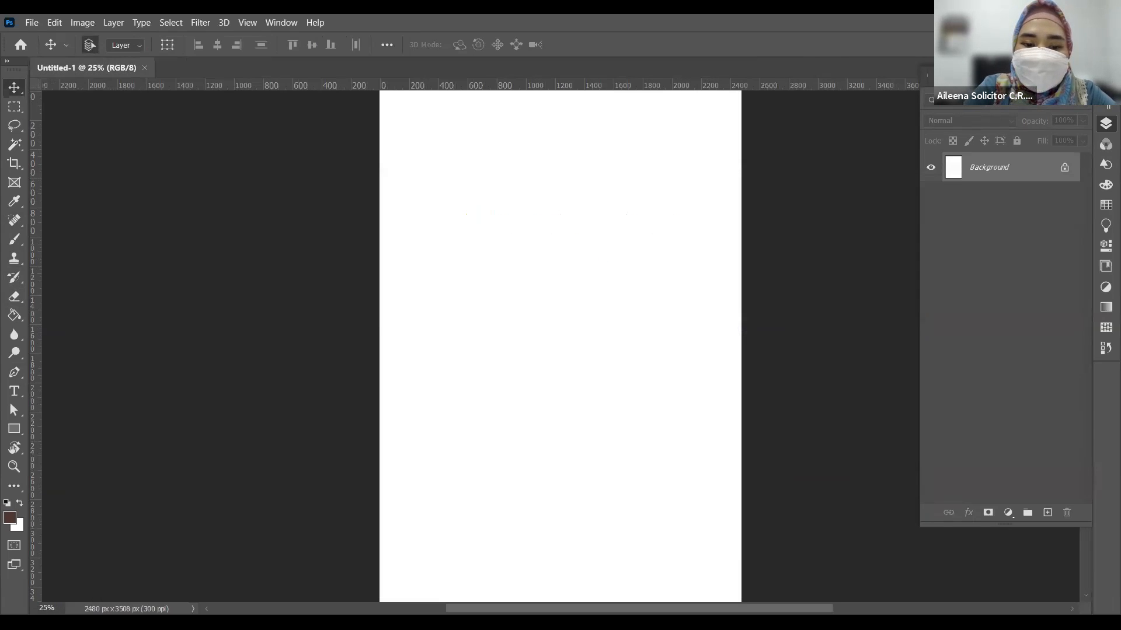
left_click(145, 67)
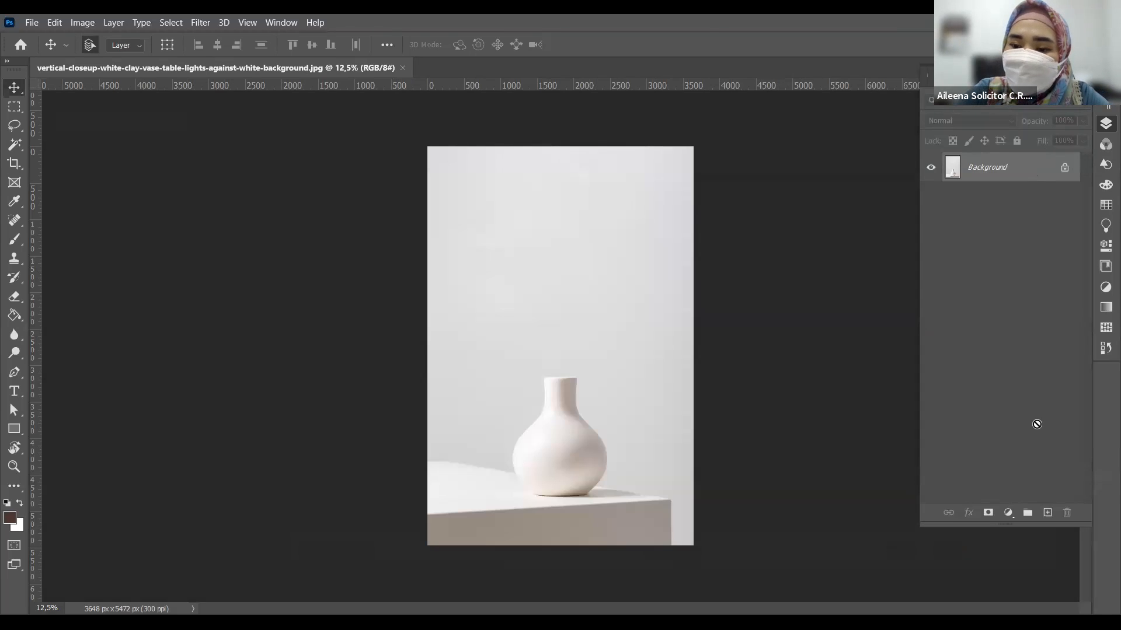
Duplicate the Background layer of the vase photo and hide the original layer.
left_click_drag(1041, 469, 1047, 513)
left_click(931, 198)
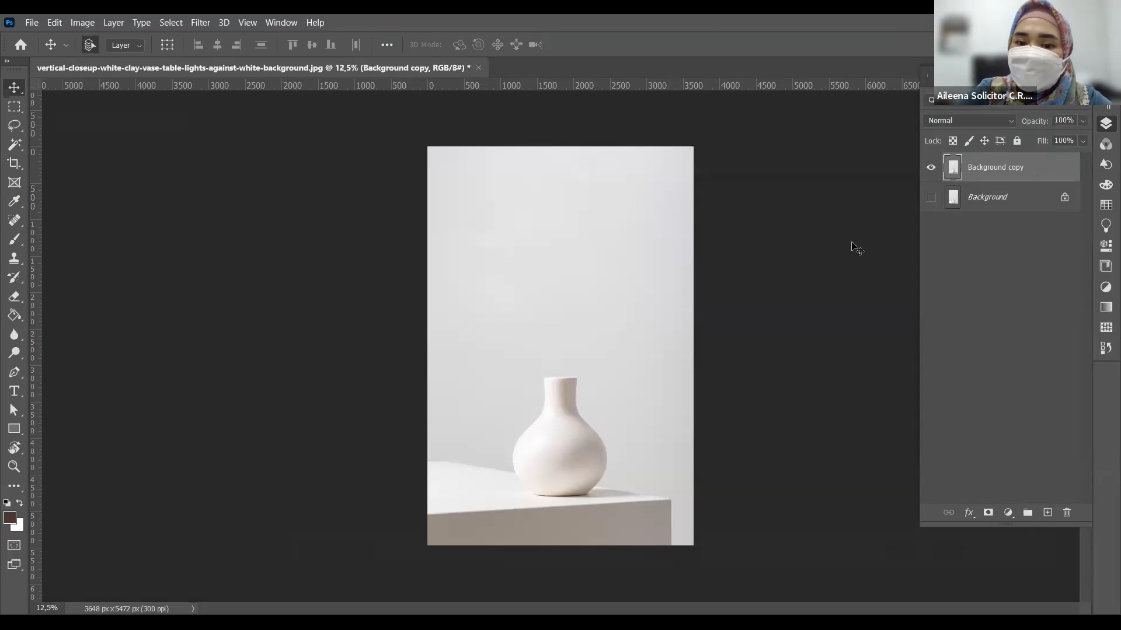
Select the white vase on the Background copy layer with the Select Subject command.
left_click(571, 425, "ctrl")
left_click(570, 424, "ctrl")
left_click(570, 424, "ctrl")
left_click_drag(570, 425, 496, 358)
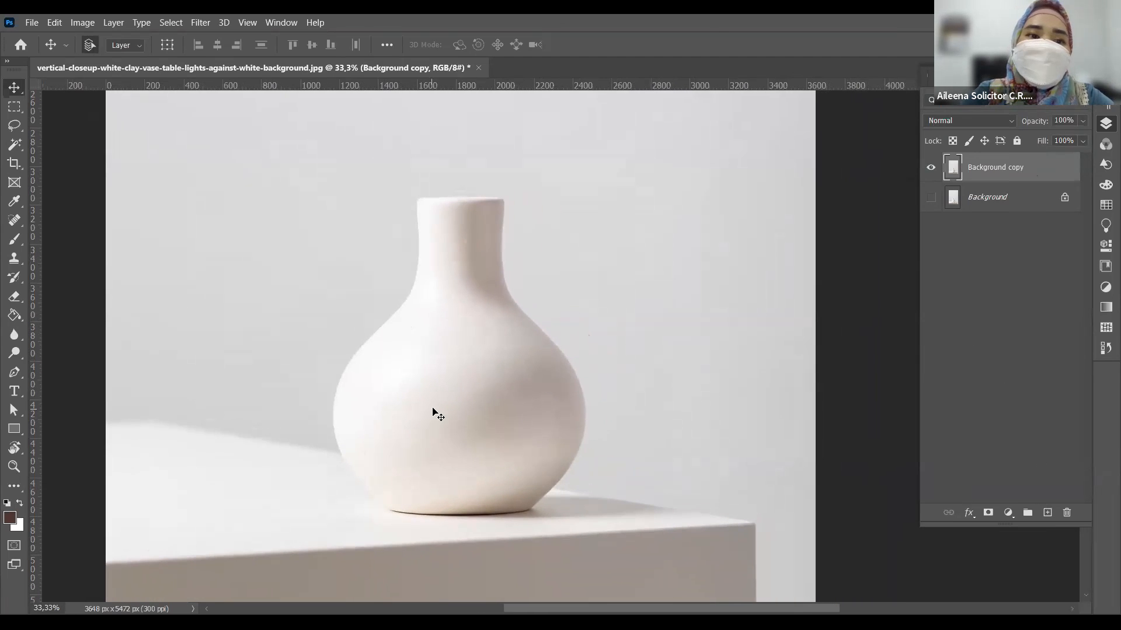
left_click(169, 21)
left_click(195, 183)
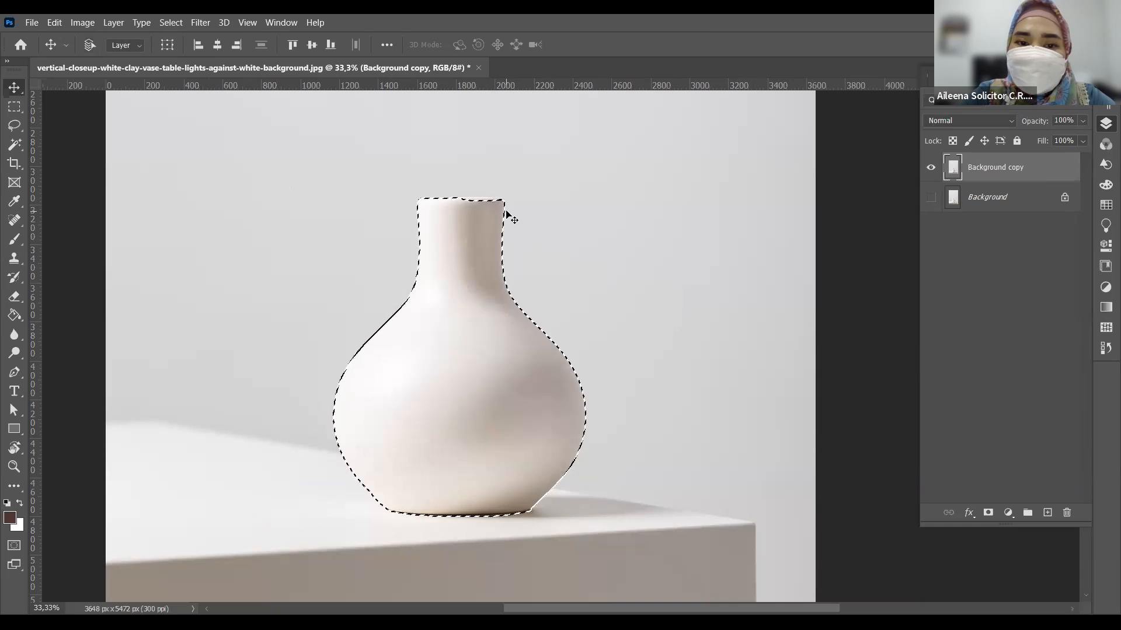
Check the selection edge around the vase's neck and copy the selected vase to a new layer.
key("ctrl+plus")
key("ctrl+plus")
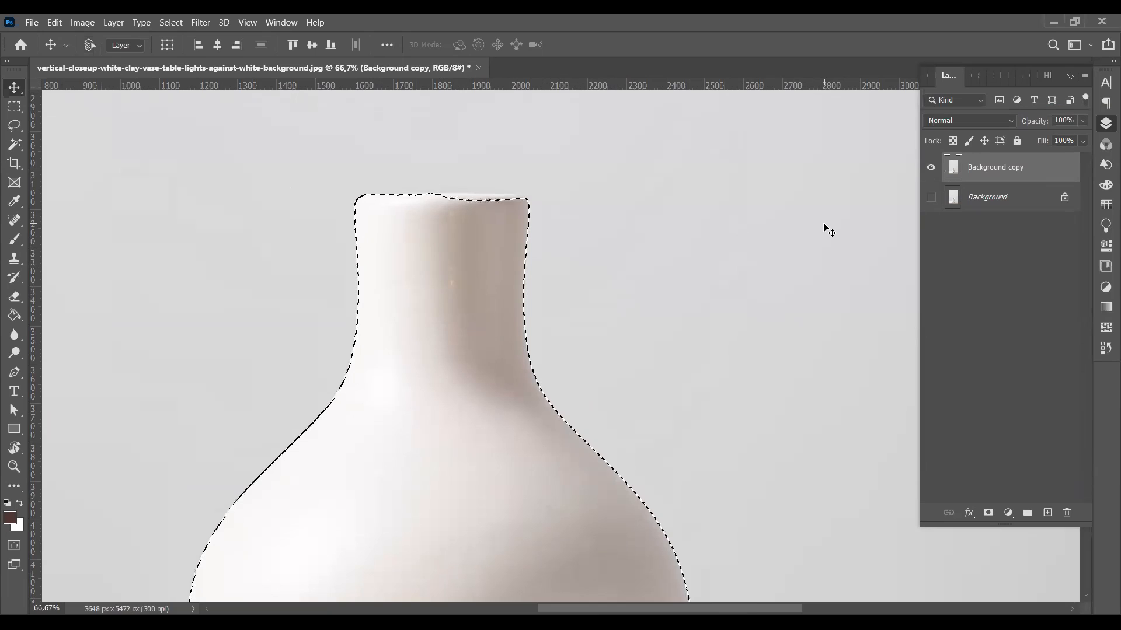
key("ctrl+j")
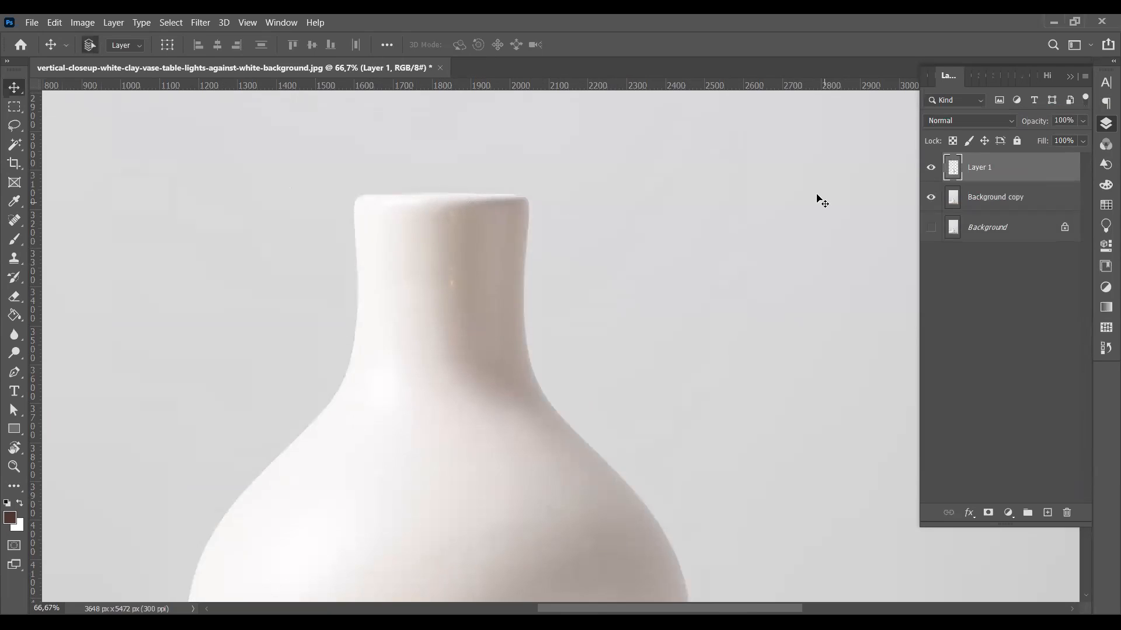
Load the vase outline from Layer 1, add it as a layer mask to Background copy, and hide Layer 1.
left_click(953, 178, "ctrl")
left_click(992, 196)
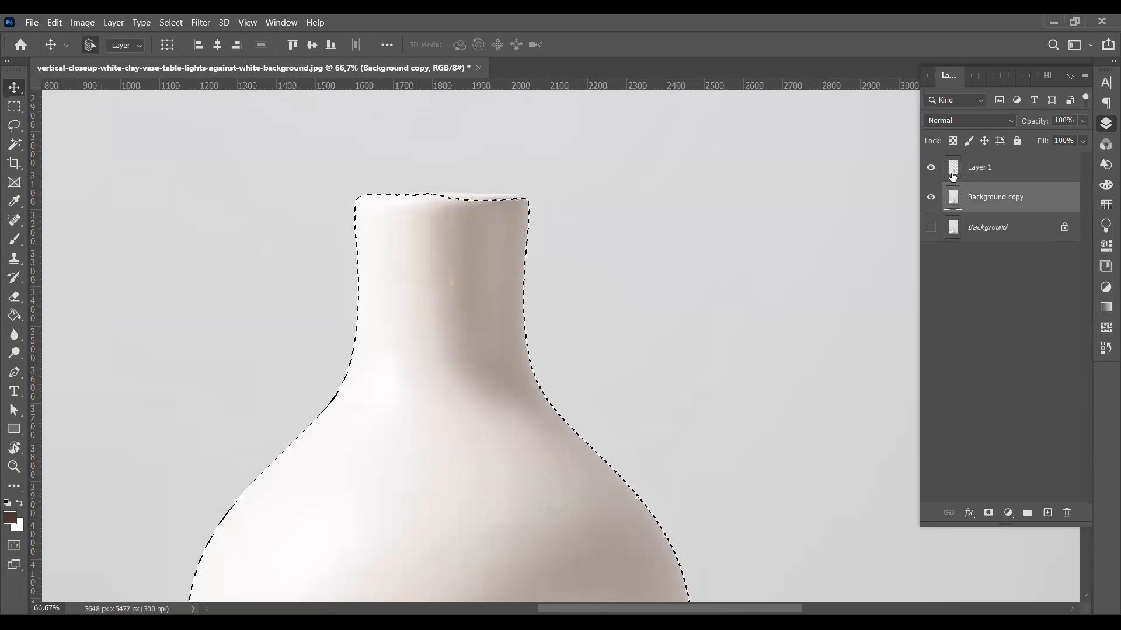
right_click(994, 194)
left_click(1029, 255)
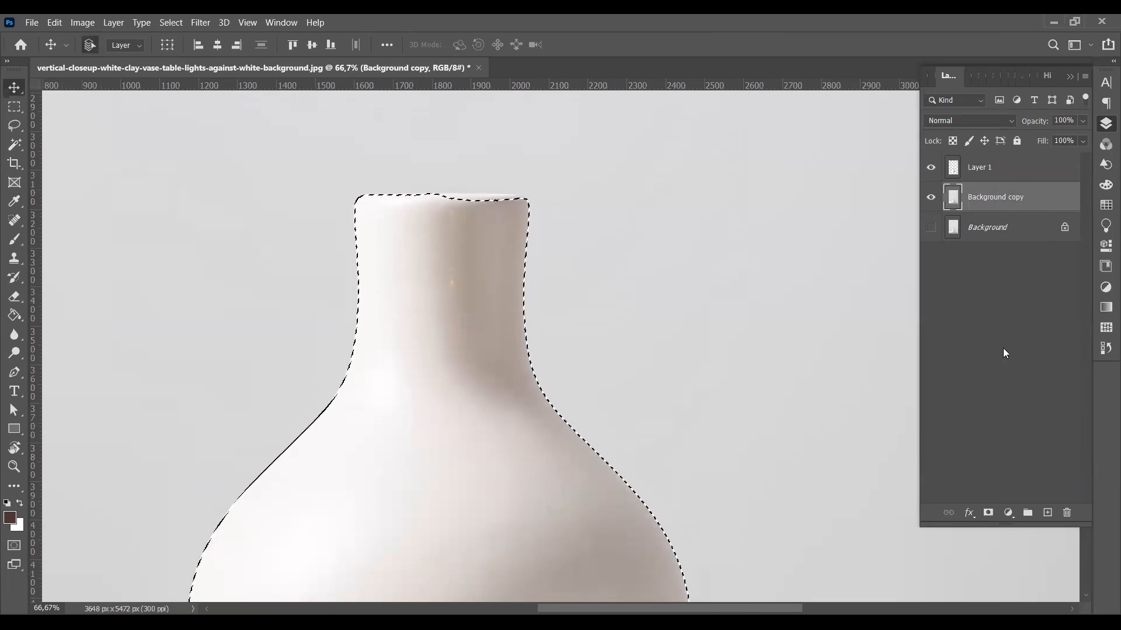
left_click(988, 514)
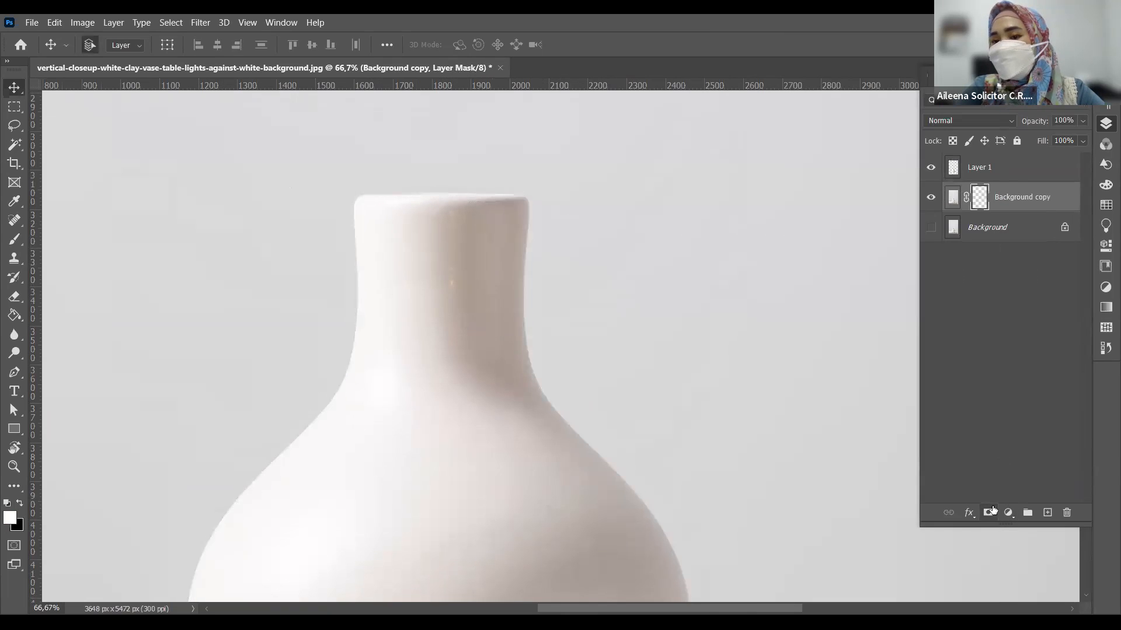
left_click(931, 171)
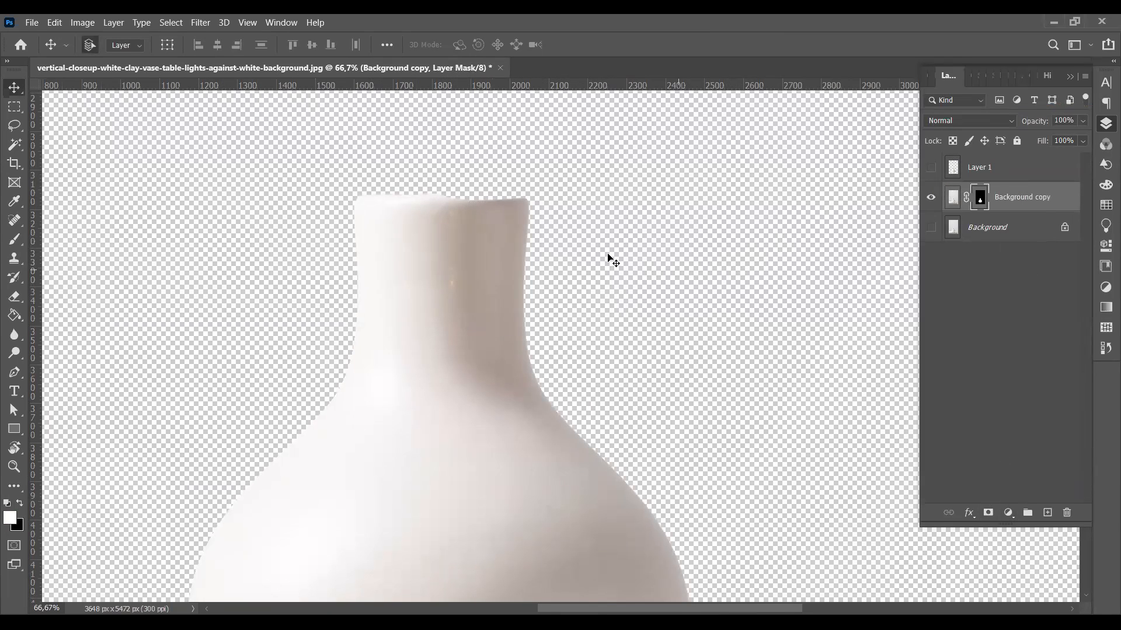
Open blue-paint-wall-background-texture.jpg and copy the texture into the vase document as a layer above Background copy.
scroll(584, 246, "down", 3)
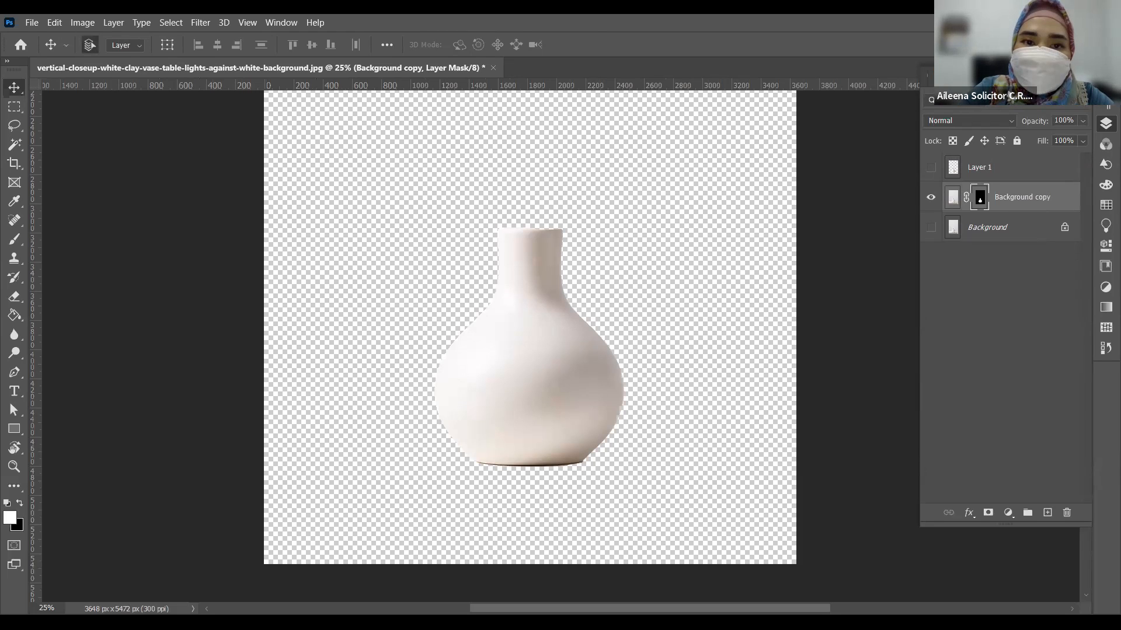
left_click_drag(470, 369, 569, 63)
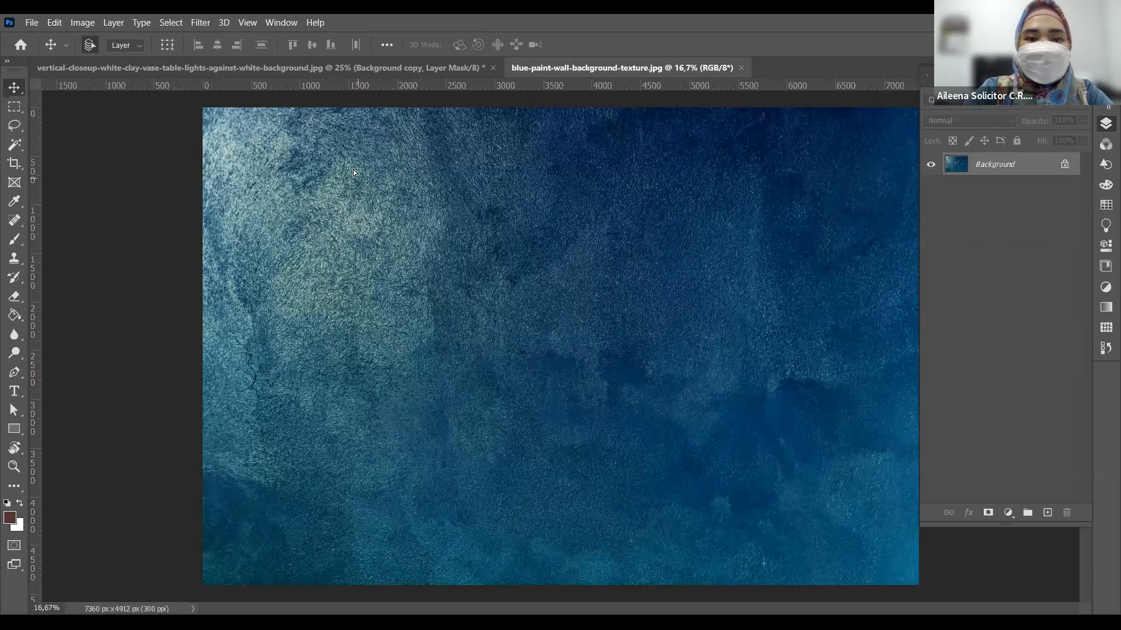
left_click(325, 68)
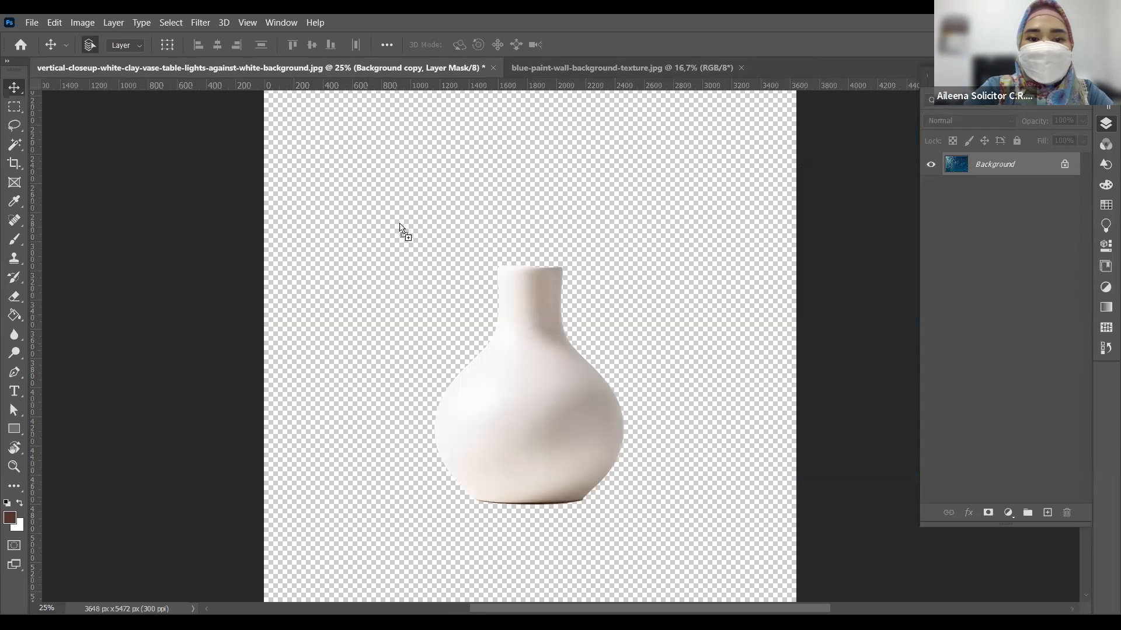
left_click_drag(490, 248, 501, 251)
key("ctrl+minus")
key("ctrl+minus")
key("ctrl+minus")
key("ctrl+minus")
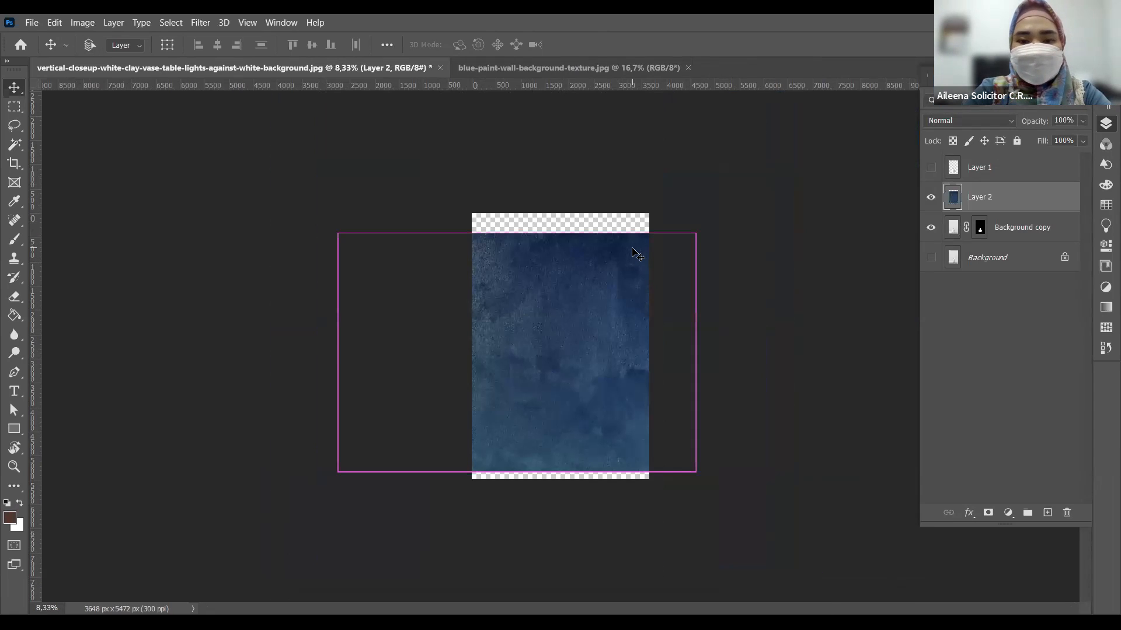
Scale the blue texture layer to about 46% and place it in the empty area above the vase.
key("ctrl+t")
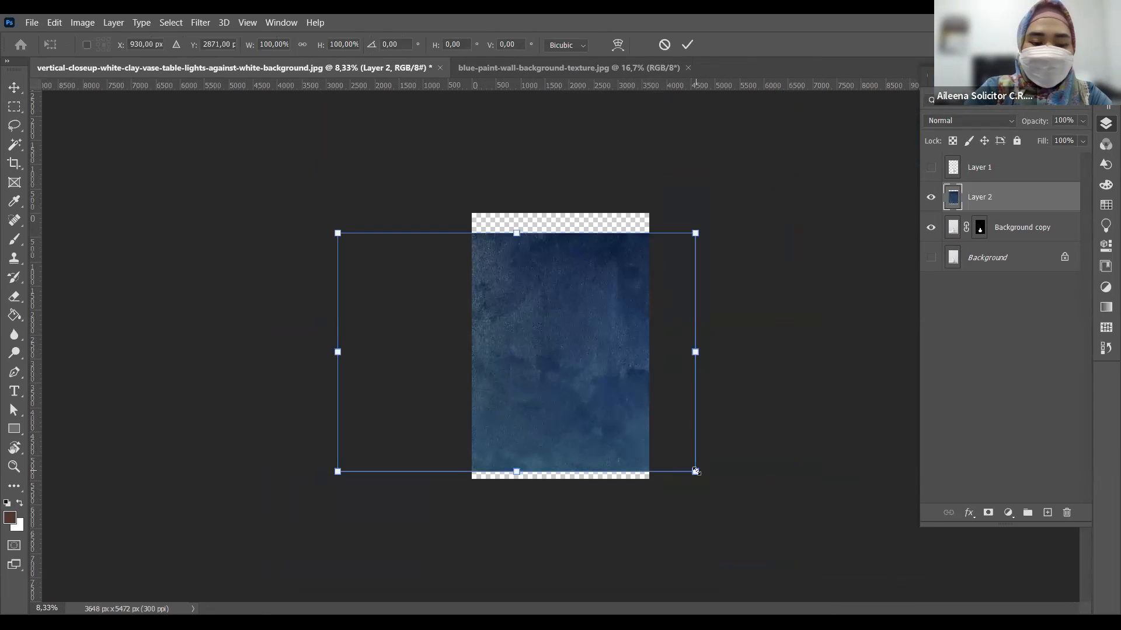
left_click_drag(596, 393, 503, 343)
left_click_drag(617, 384, 618, 318)
left_click(583, 412, "ctrl")
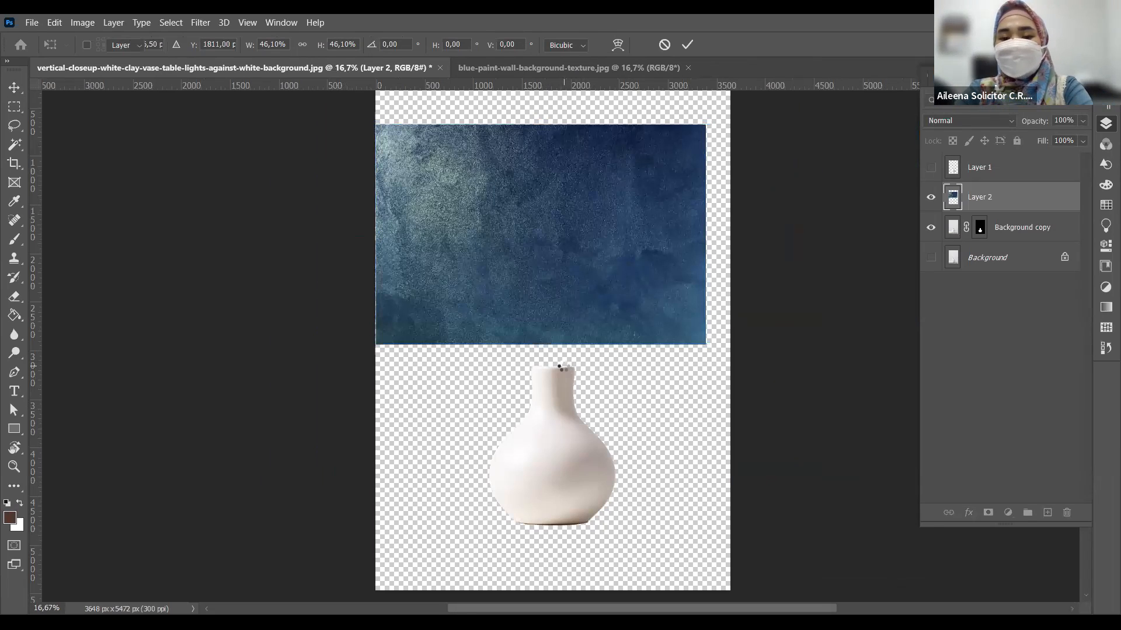
key("Return")
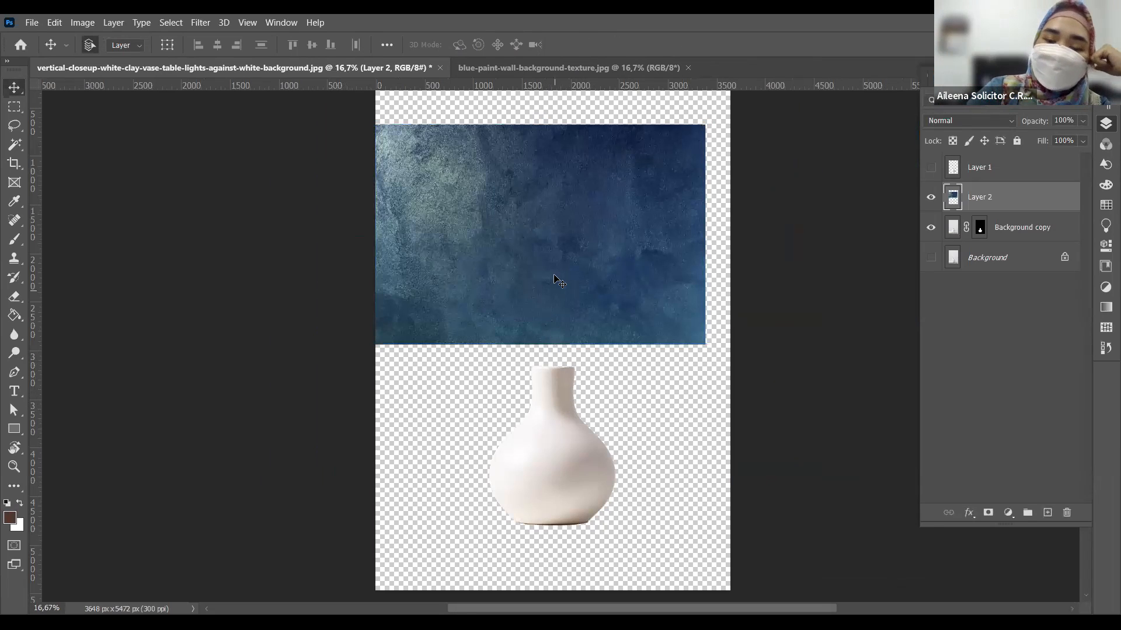
mouse_move(575, 303)
left_mouse_down()
mouse_move(558, 279)
mouse_move(583, 287)
left_mouse_up()
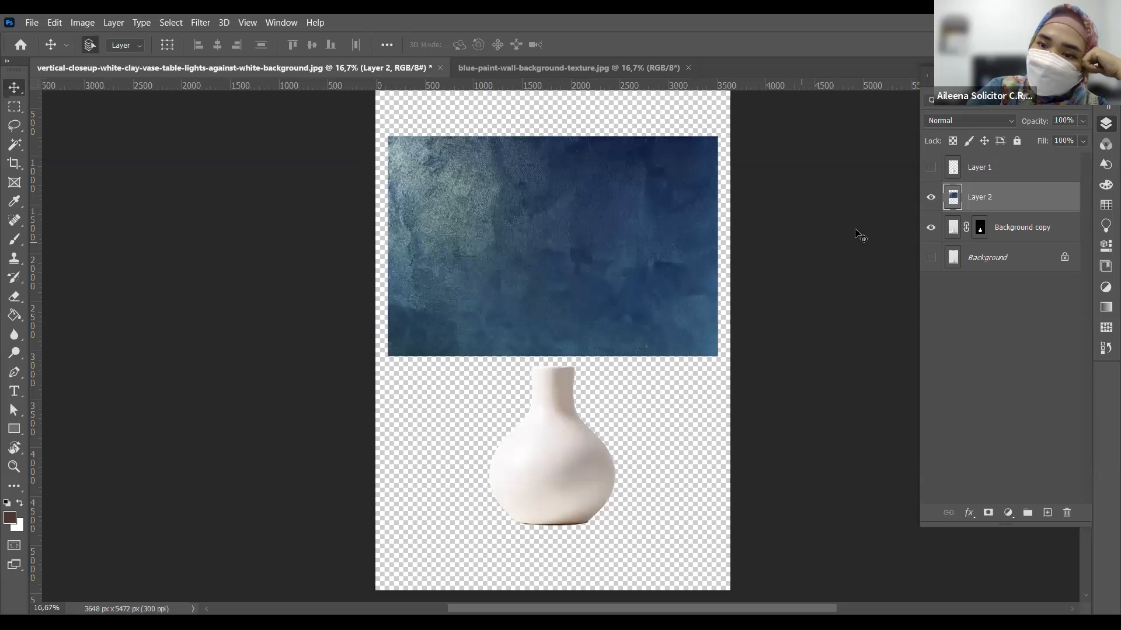
Reduce Layer 2's opacity to 43% and move the texture down so it covers the whole vase.
left_click(1083, 121)
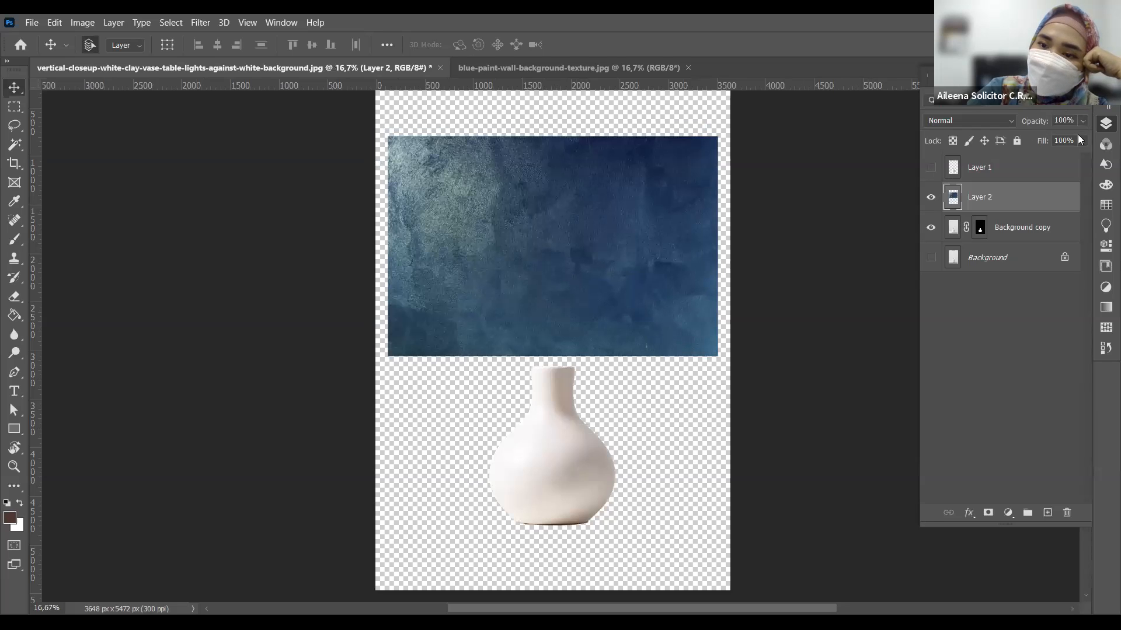
left_click_drag(1072, 138, 1043, 148)
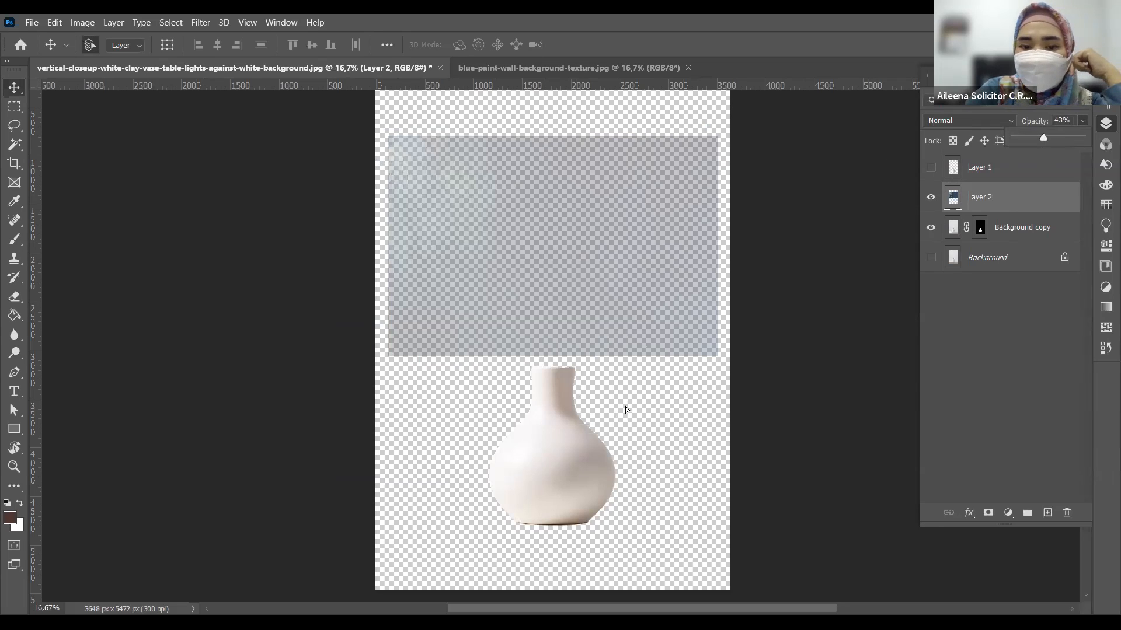
left_click_drag(631, 181, 633, 380)
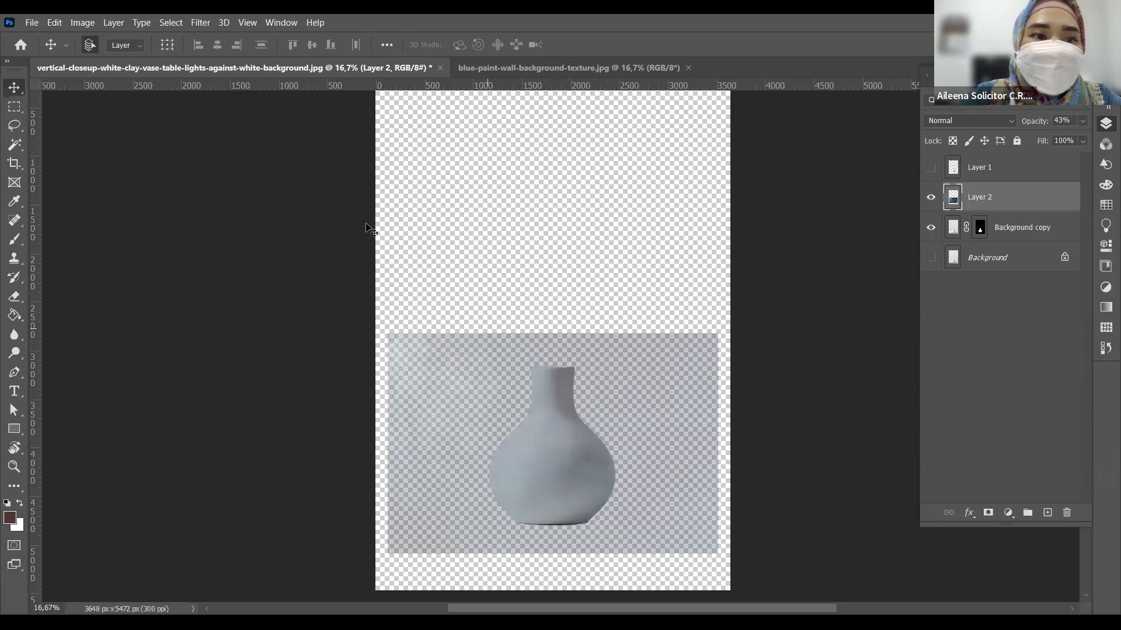
Start a Warp transform on Layer 2, try bending the texture's left edge inward, and undo that bend.
left_click(171, 21)
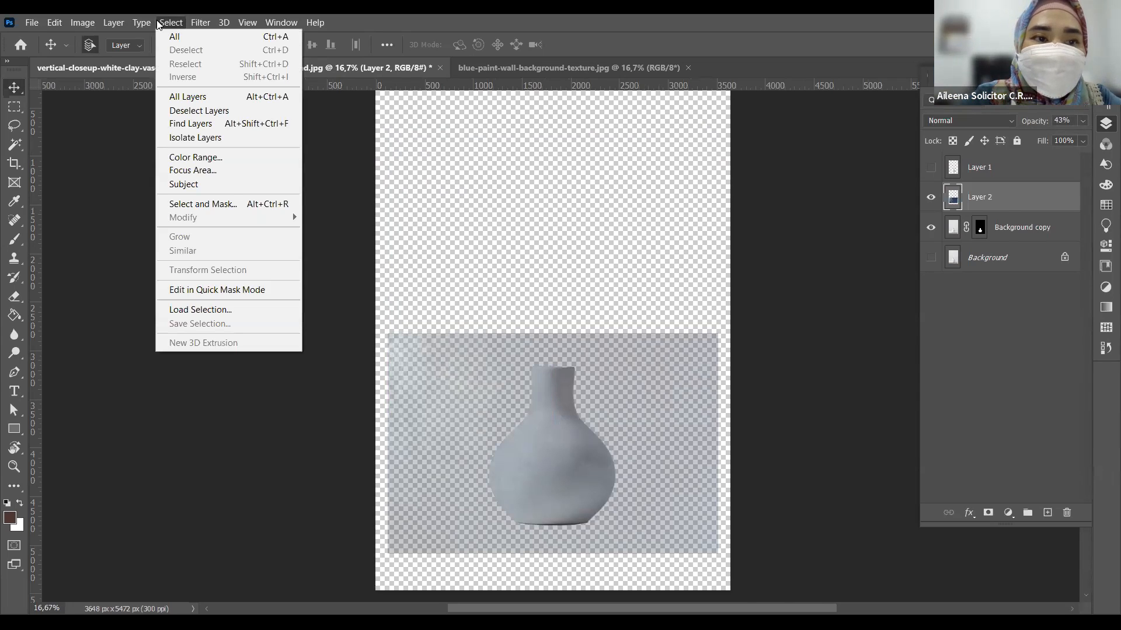
mouse_move(140, 24)
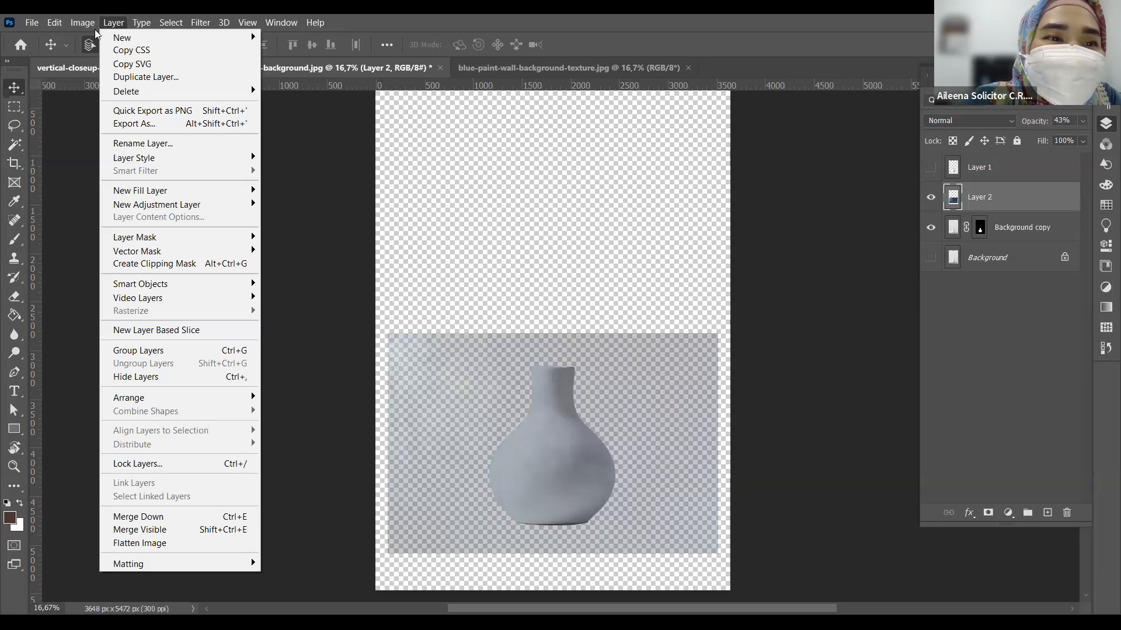
left_click(94, 29)
left_click(86, 23)
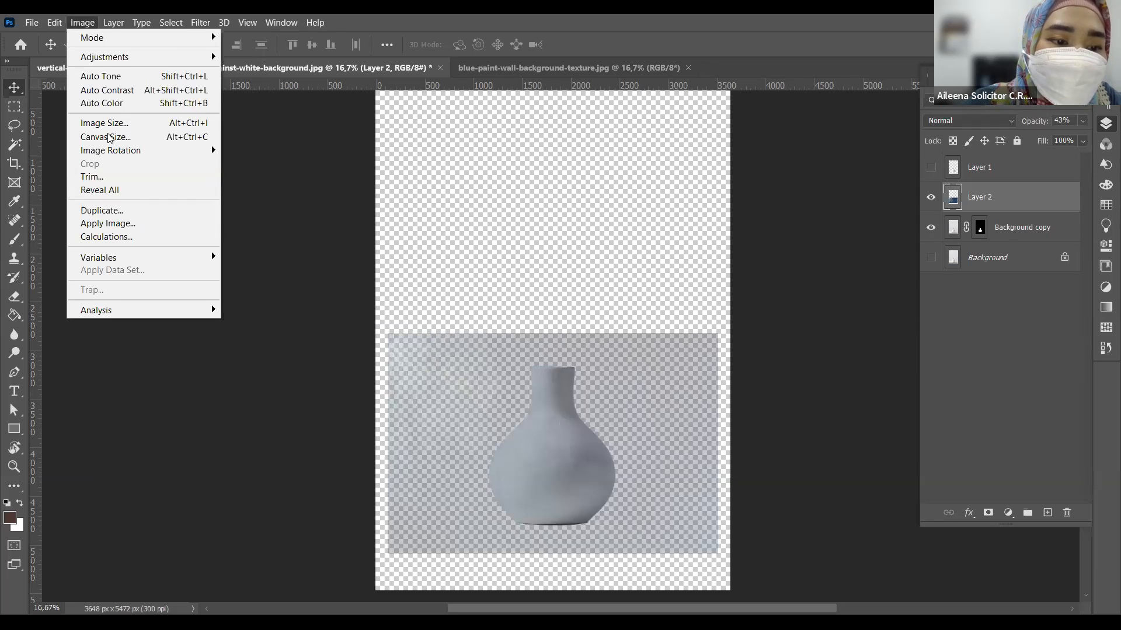
mouse_move(54, 23)
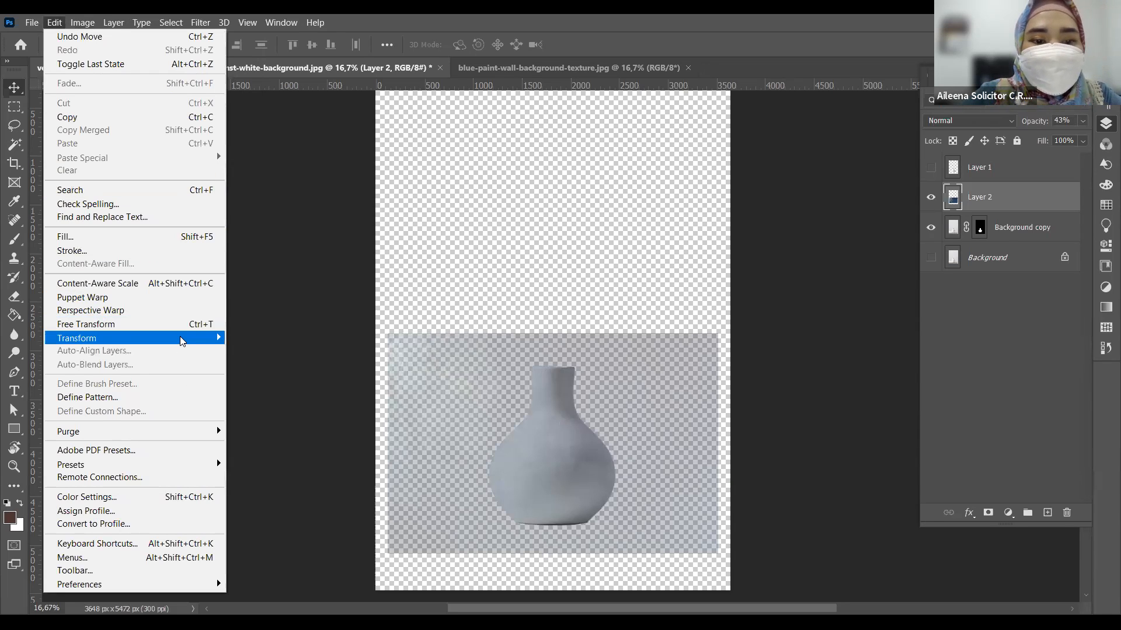
mouse_move(180, 336)
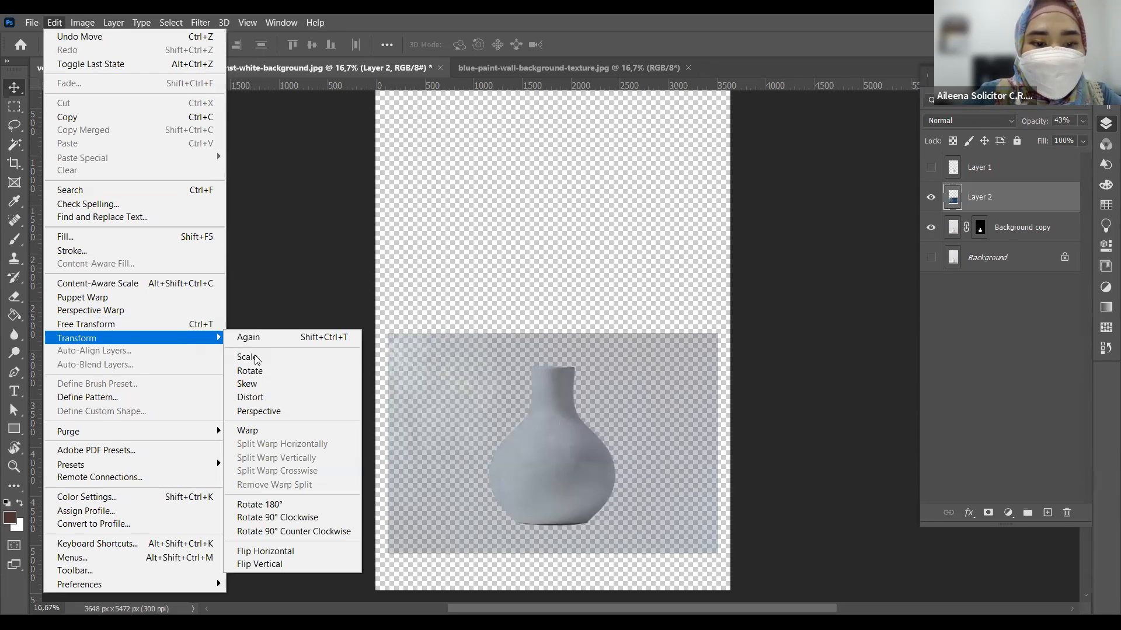
left_click(279, 432)
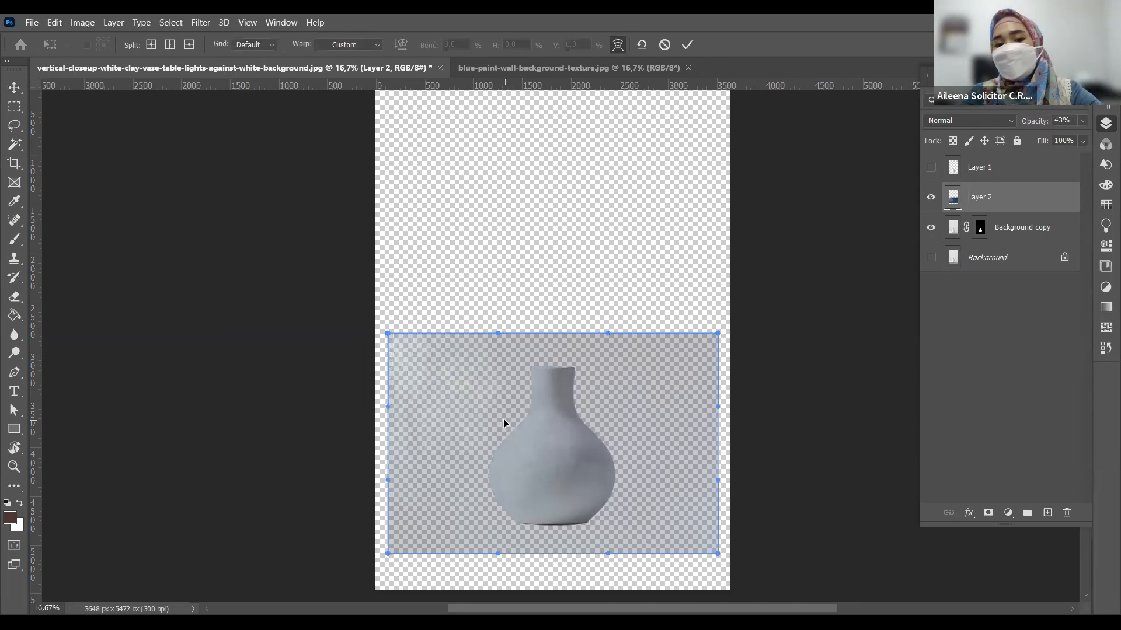
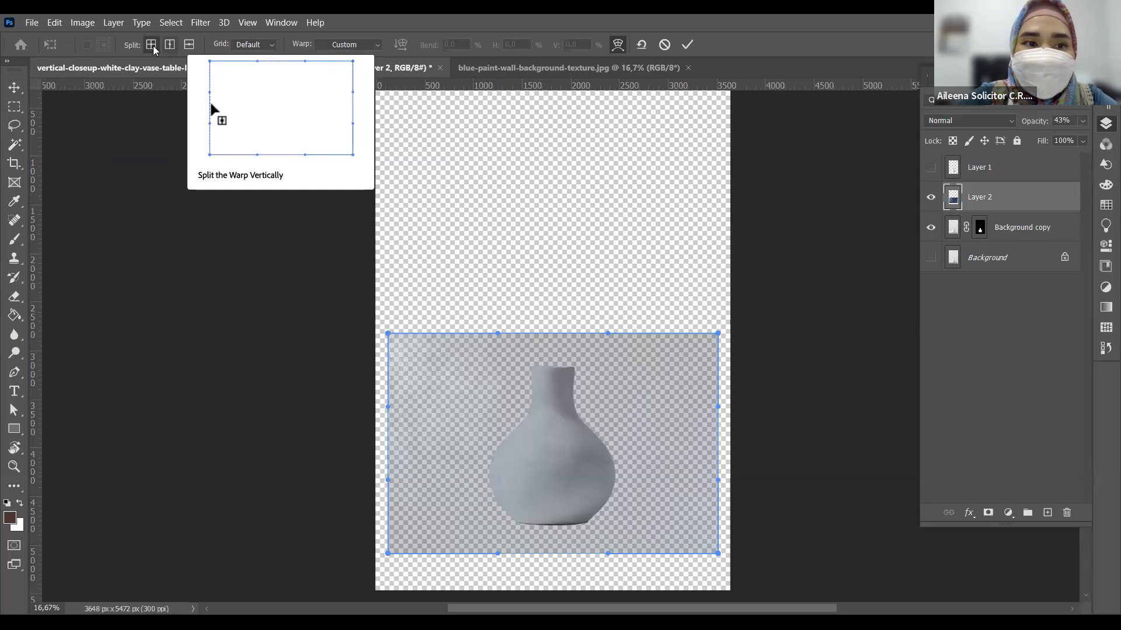
left_click(402, 410)
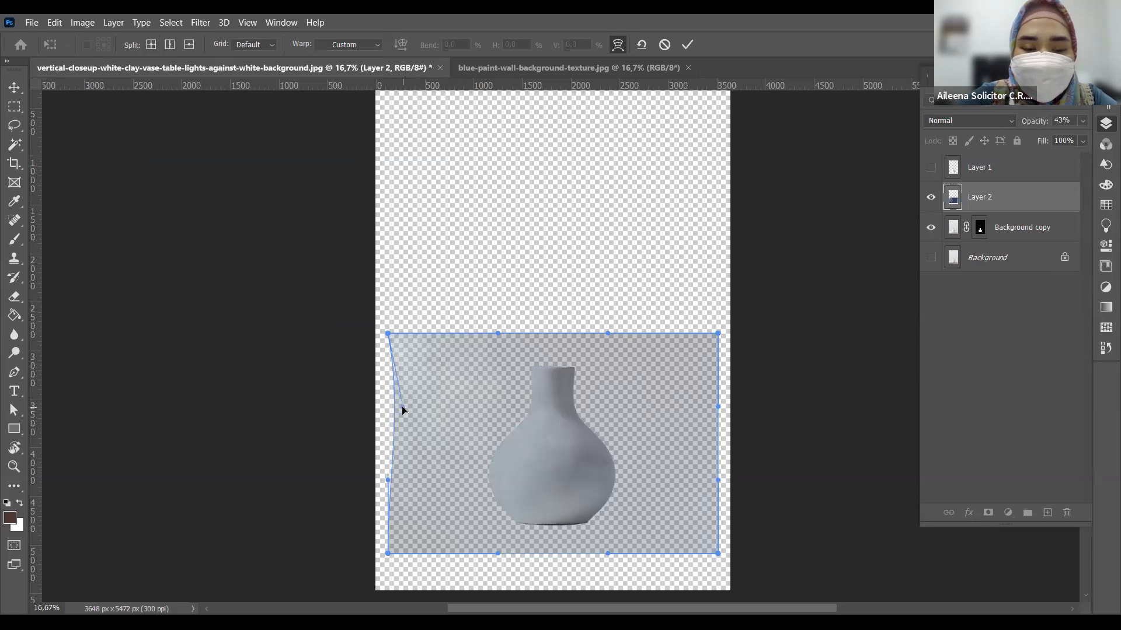
key("ctrl+z")
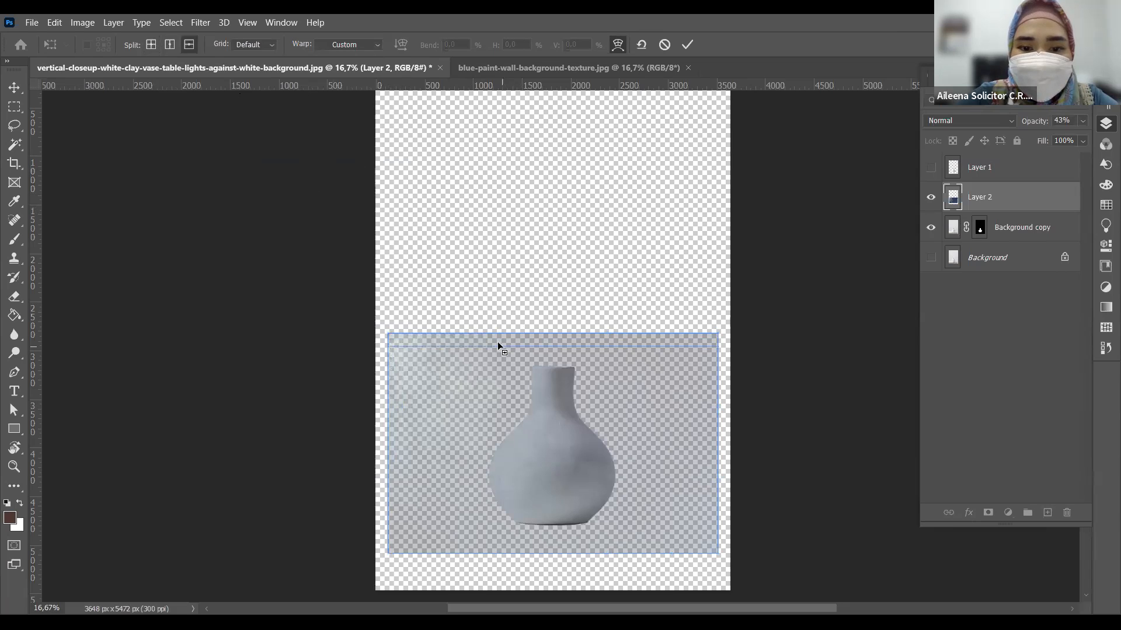
Split the warp with two horizontal lines, at the neck base and lower body, and three vertical lines across the vase.
left_click(492, 408)
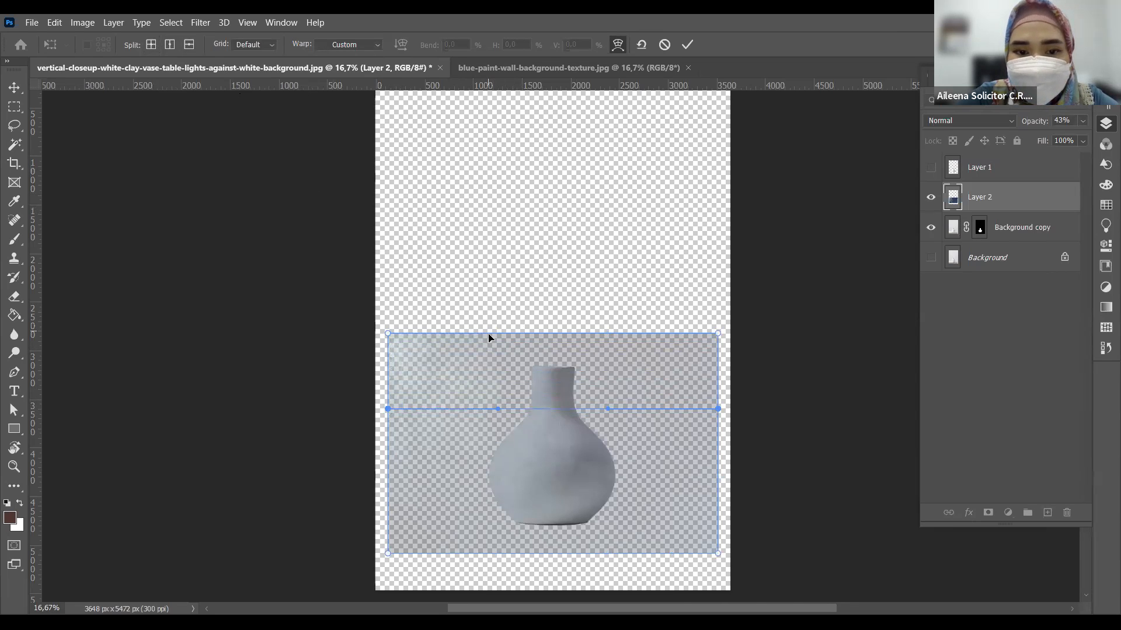
left_click(189, 44)
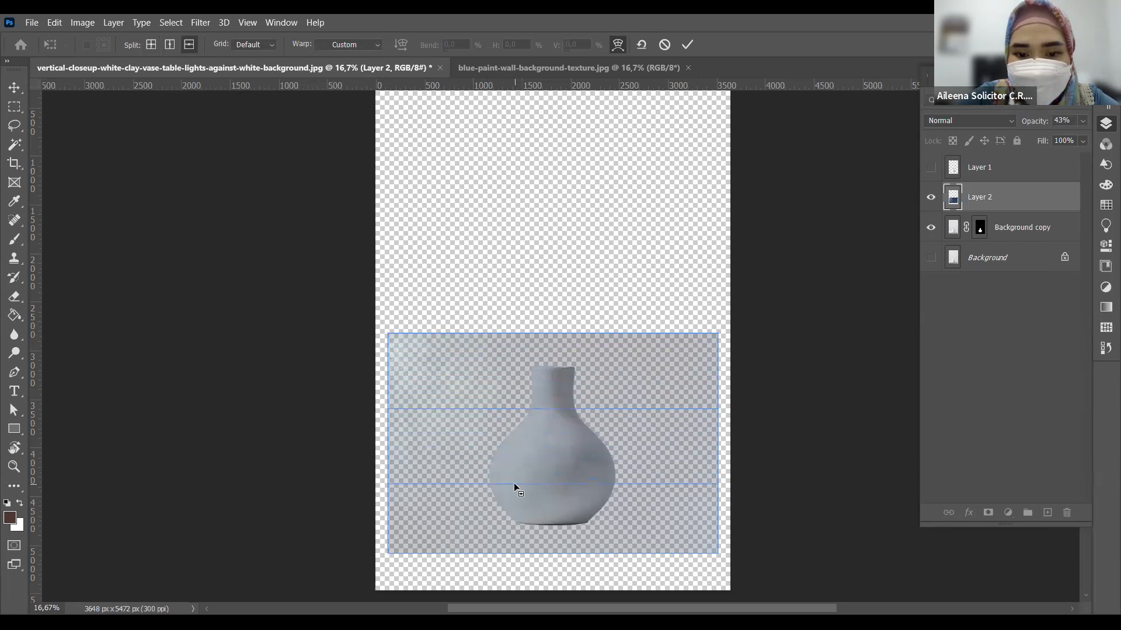
left_click(514, 483)
left_click(175, 42)
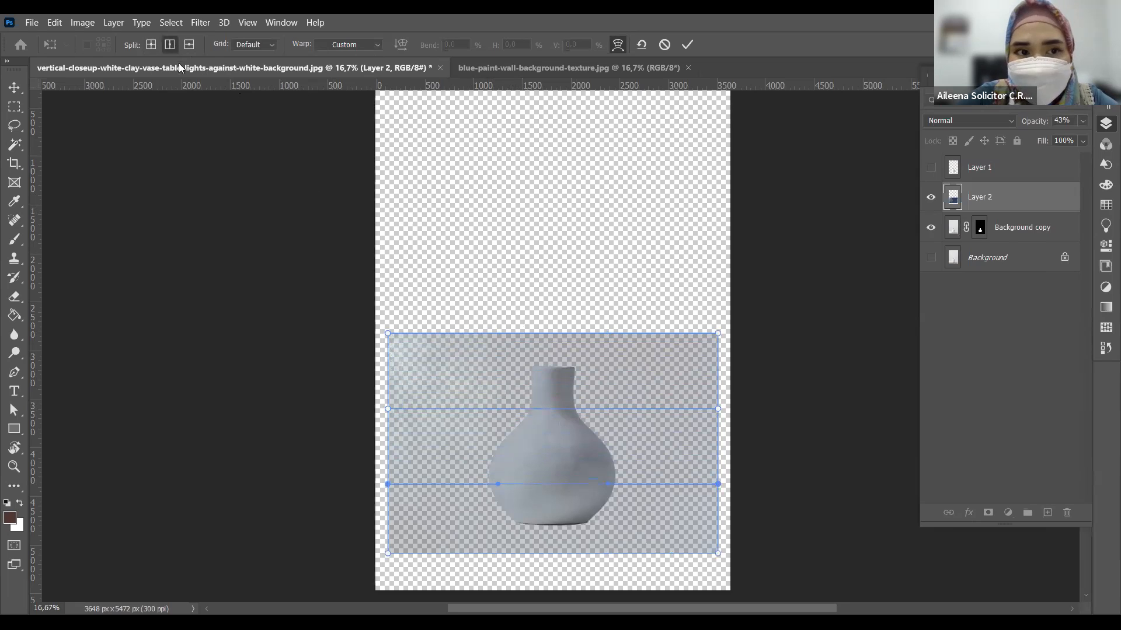
left_click(513, 446)
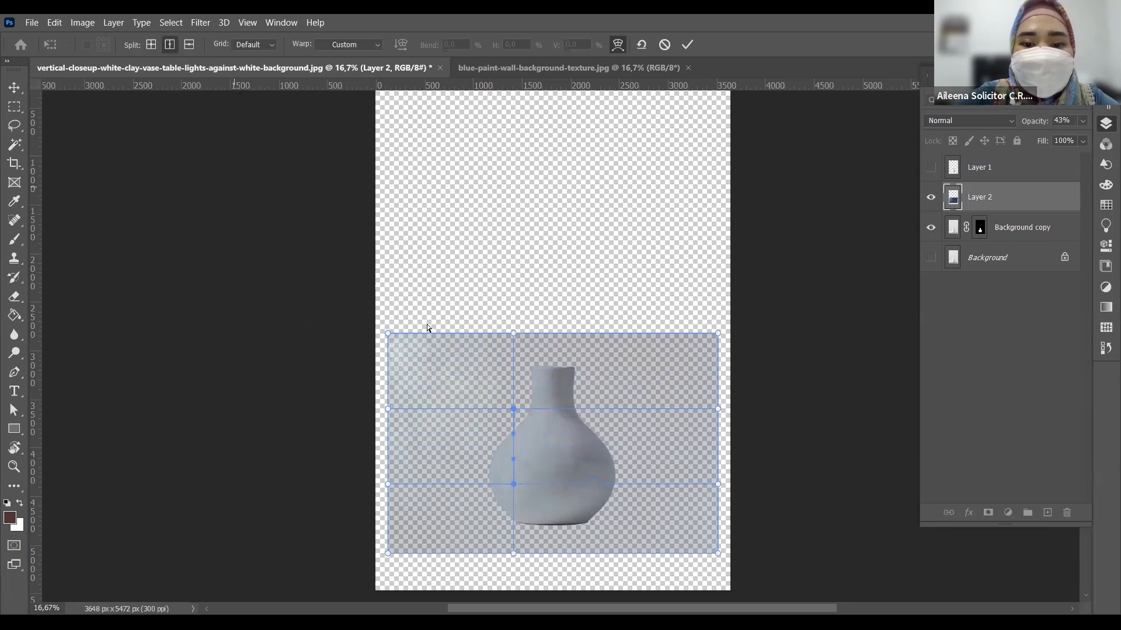
left_click(548, 394)
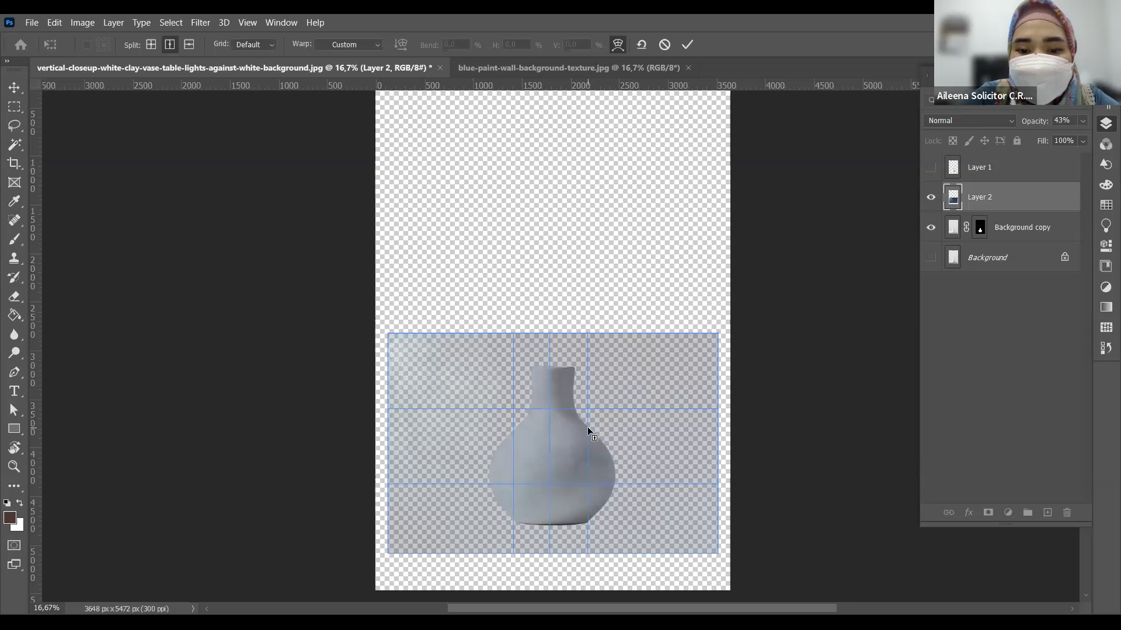
left_click(587, 426)
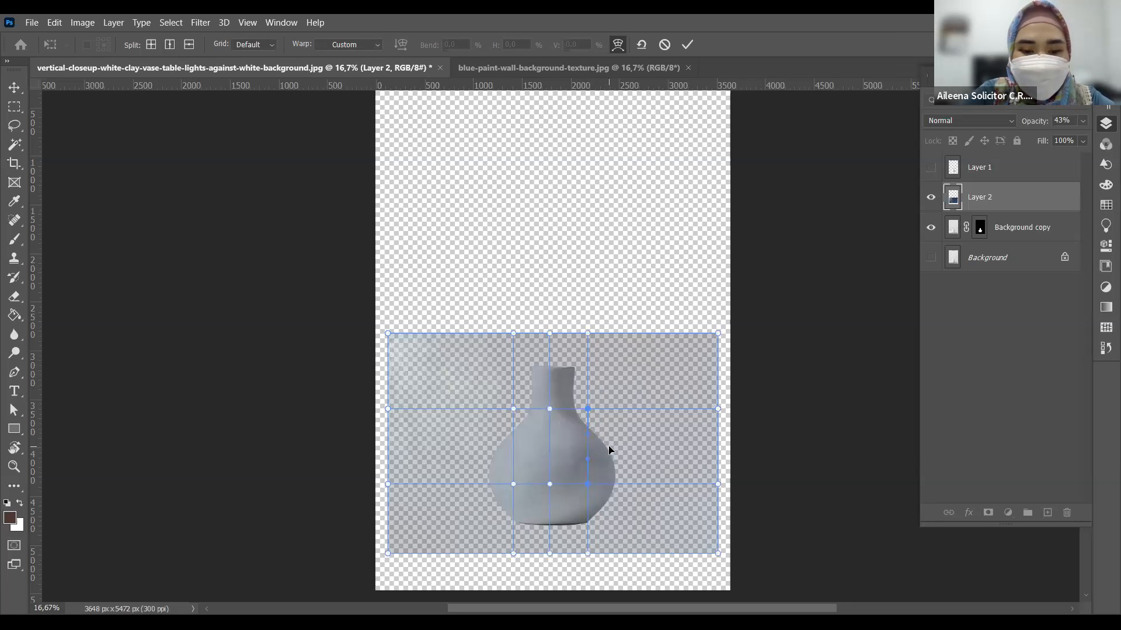
Pull the four outer inner-grid warp points outward beside the vase's neck base and lower body to follow its rounded shape.
scroll(575, 449, "up", 2)
left_click_drag(575, 442, 531, 355)
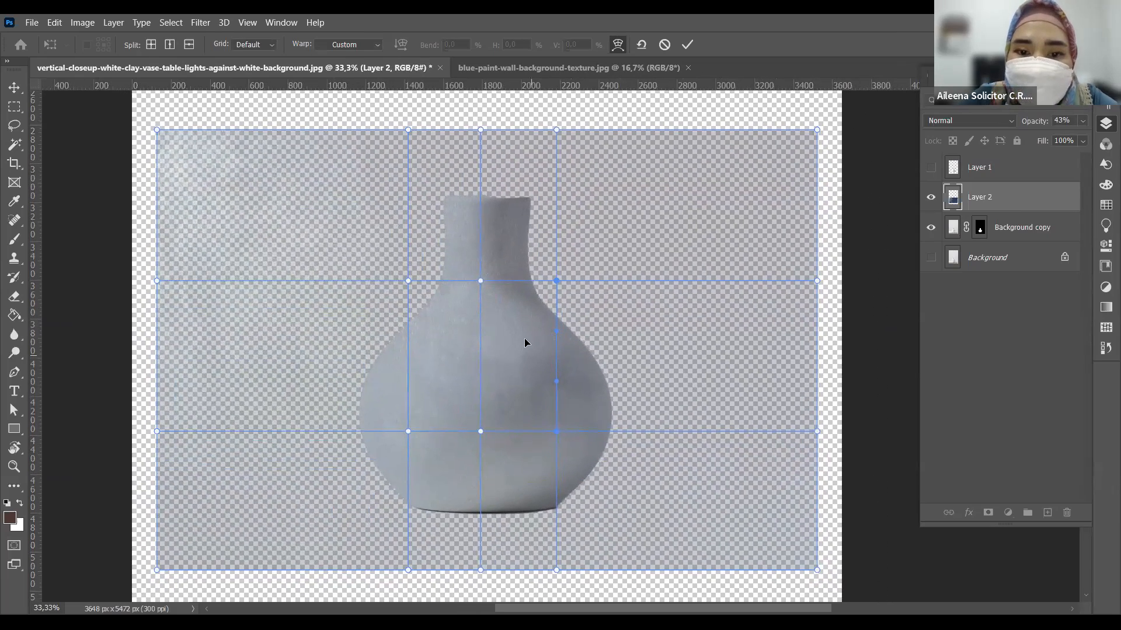
left_click_drag(557, 282, 575, 271)
left_click_drag(411, 281, 391, 264)
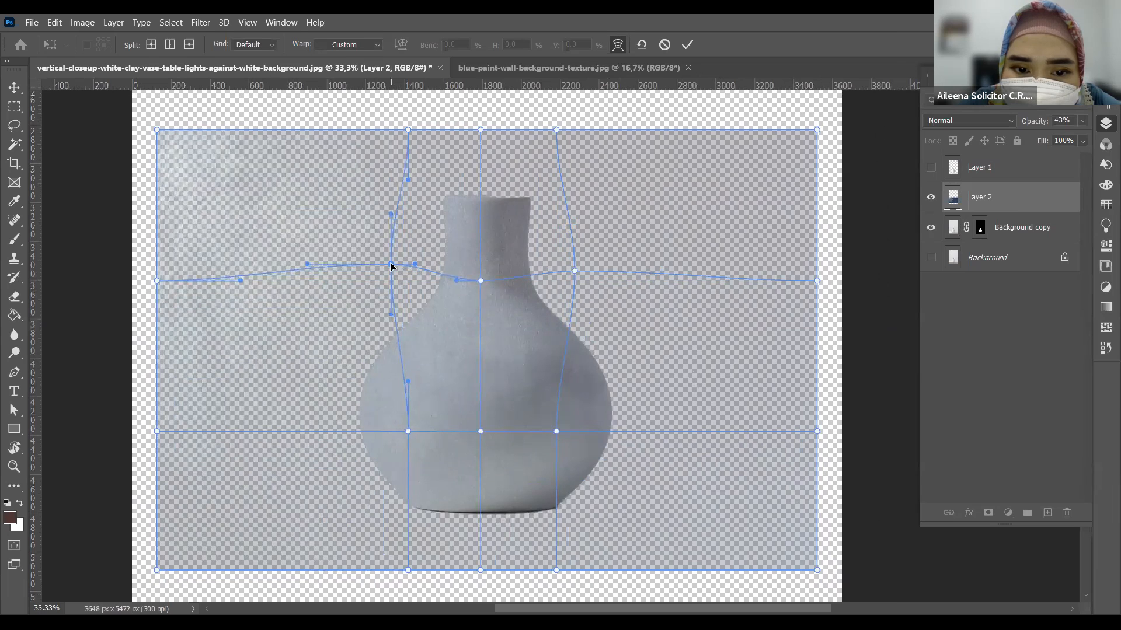
left_click_drag(408, 432, 379, 436)
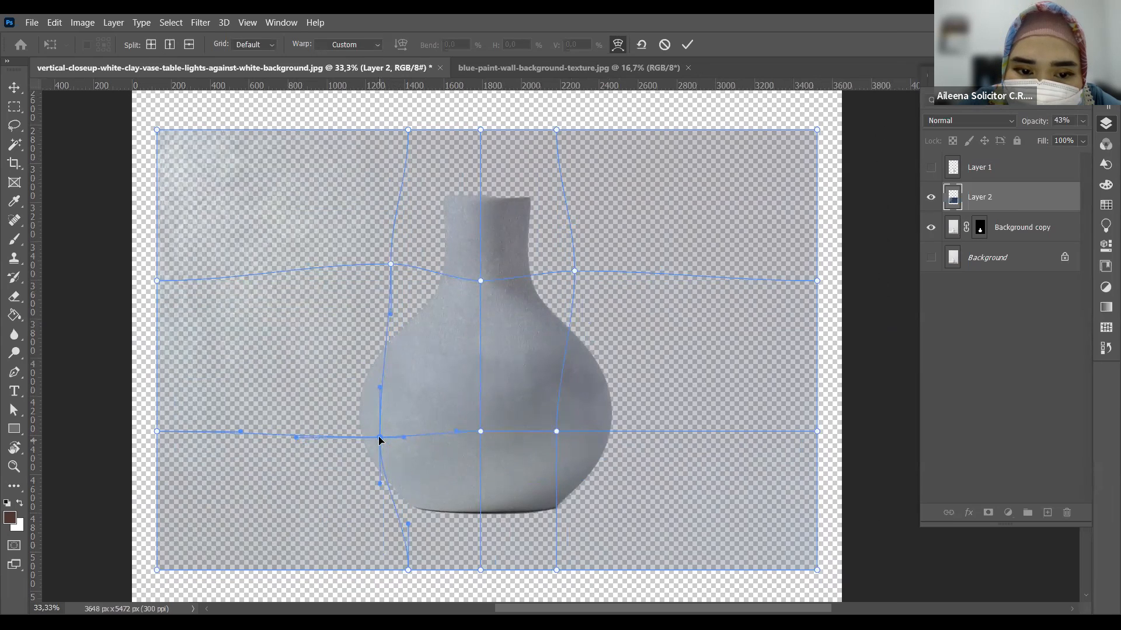
left_click_drag(556, 432, 608, 438)
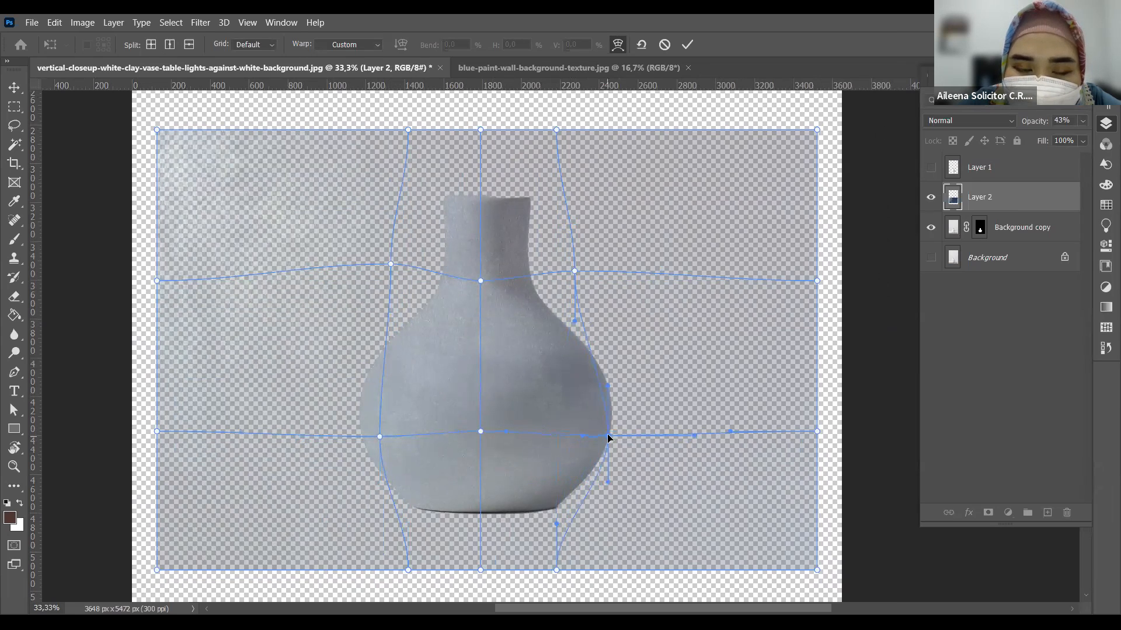
With Layer 2 at 100% opacity, pull the two upper and the lower-left warp points farther outward, and reduce the opacity to 63%.
left_click(1083, 121)
left_click_drag(1043, 138, 1085, 140)
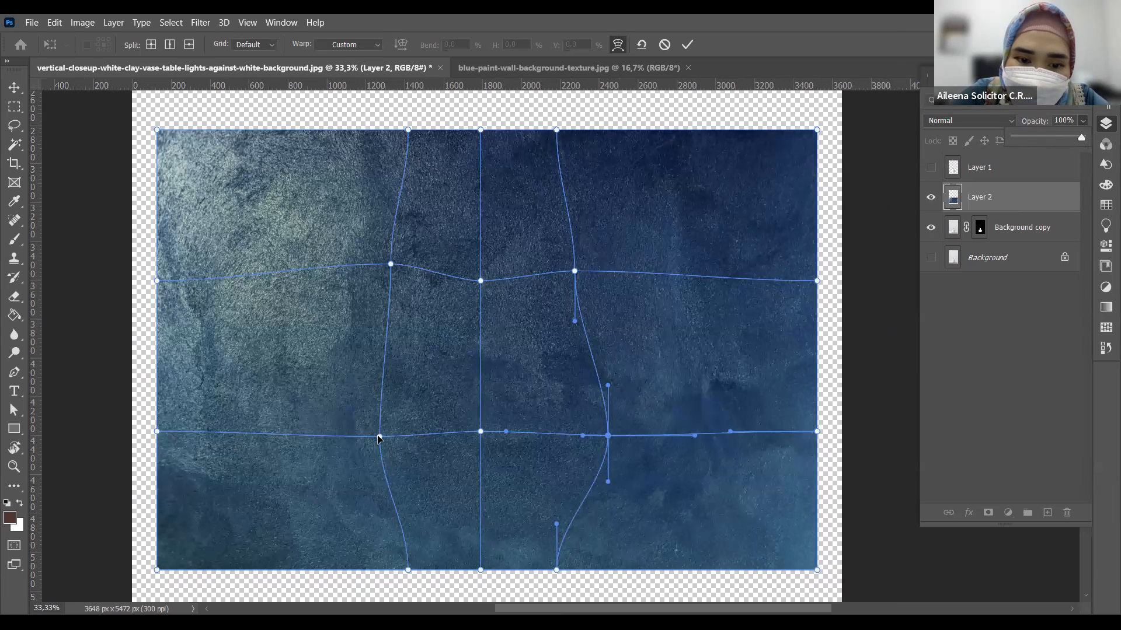
left_click_drag(378, 437, 368, 436)
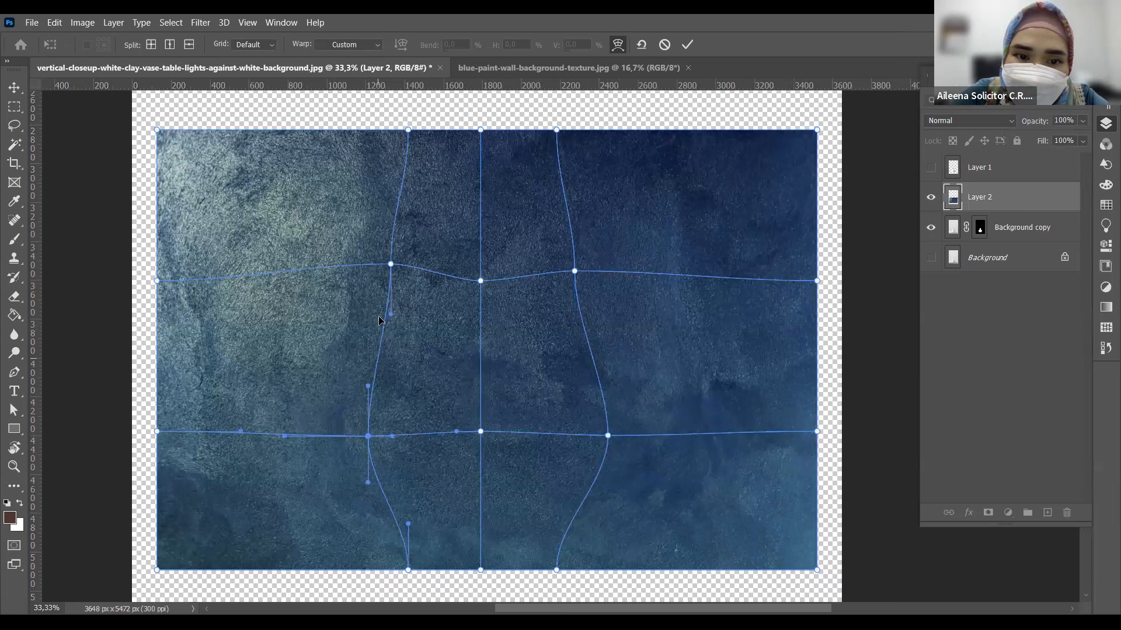
left_click_drag(390, 264, 384, 257)
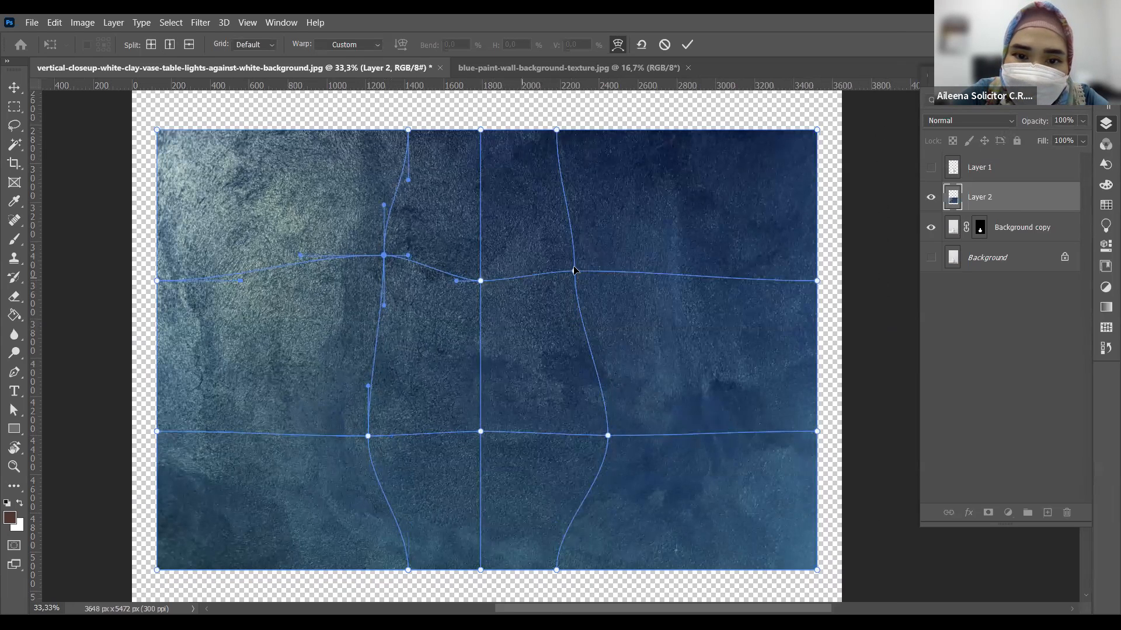
left_click_drag(575, 273, 594, 270)
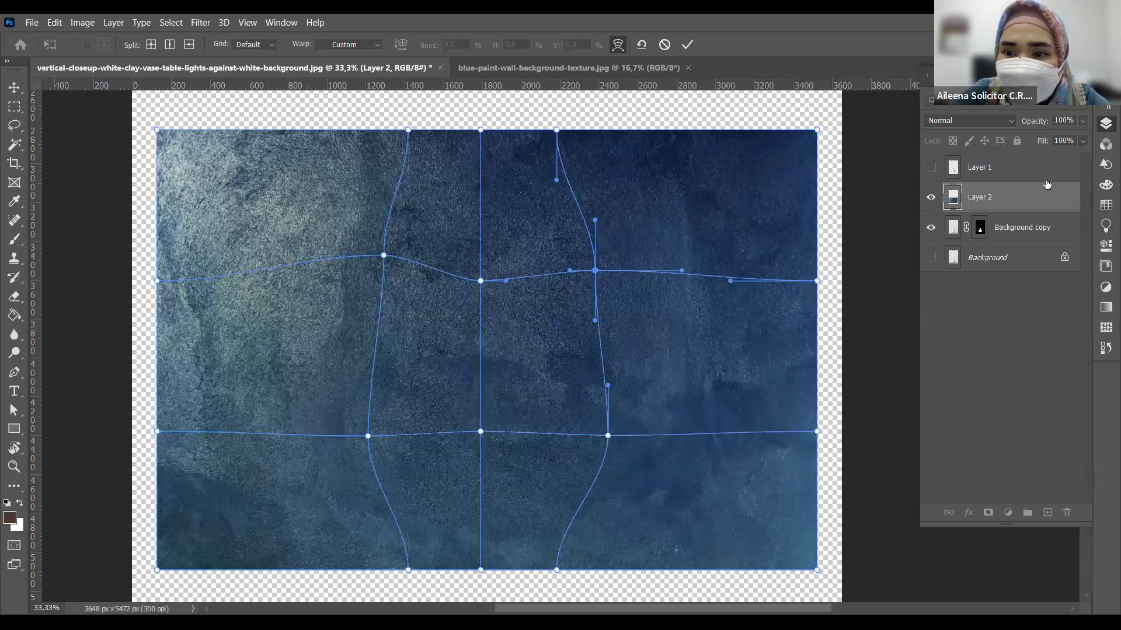
left_click_drag(1080, 136, 1056, 145)
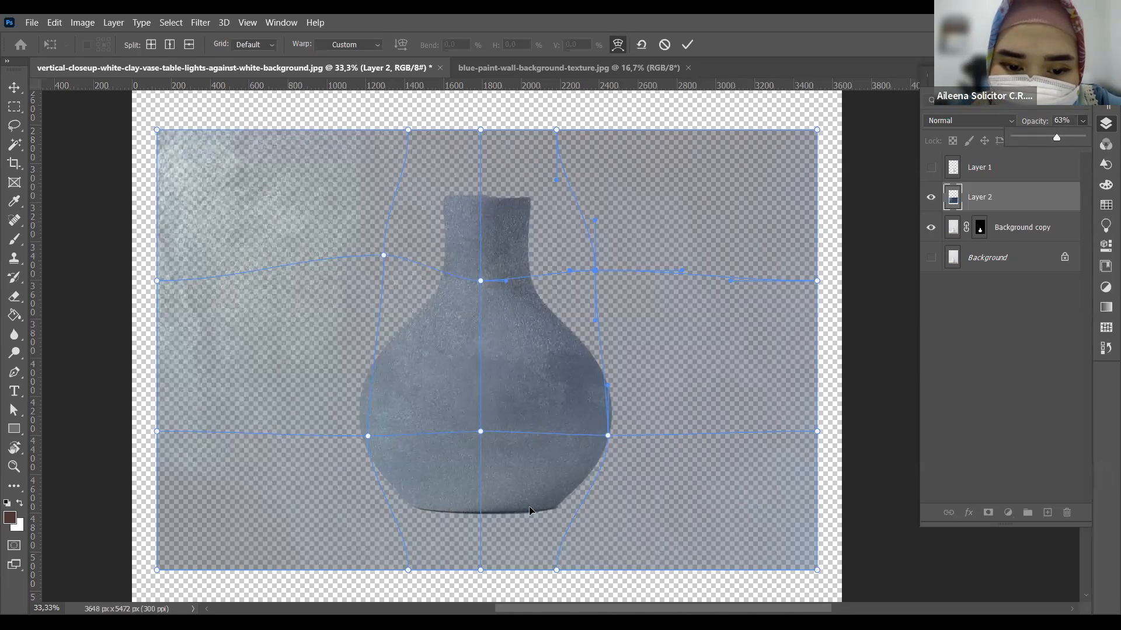
Split the warp with a horizontal line near the vase's base and pull its centre point down to the curved bottom edge.
scroll(481, 509, "down", 2)
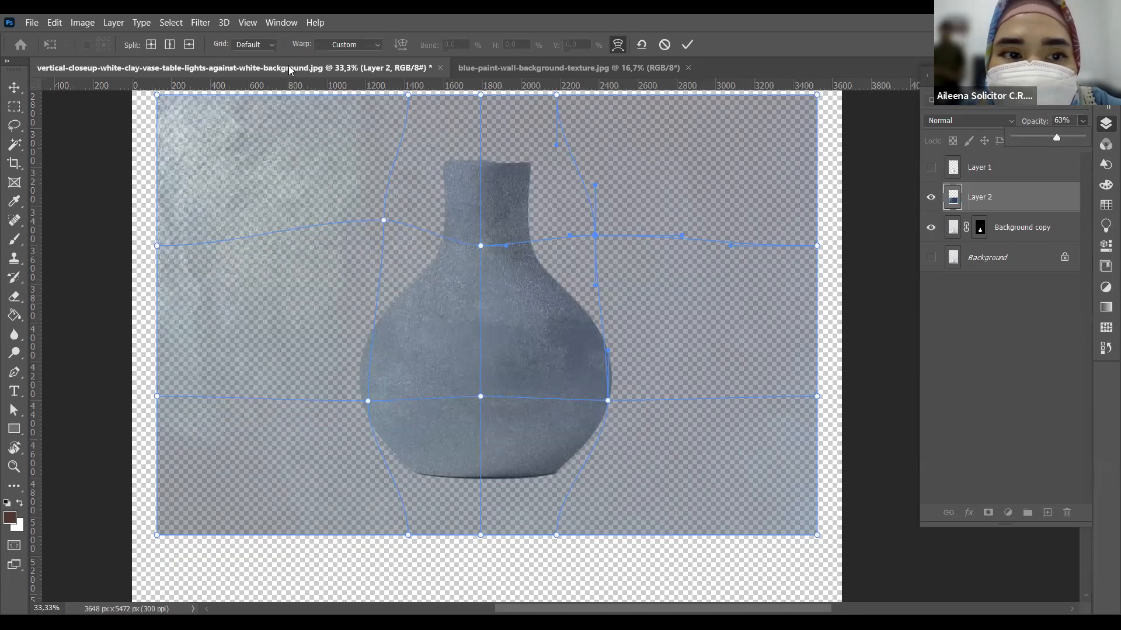
left_click(188, 45)
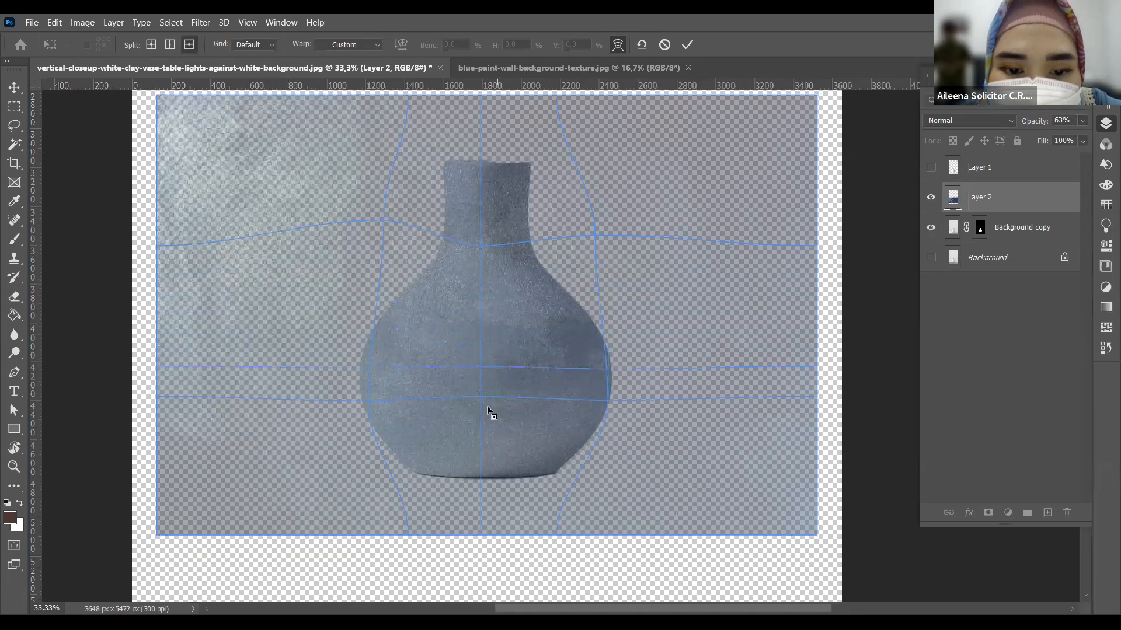
left_click(482, 462)
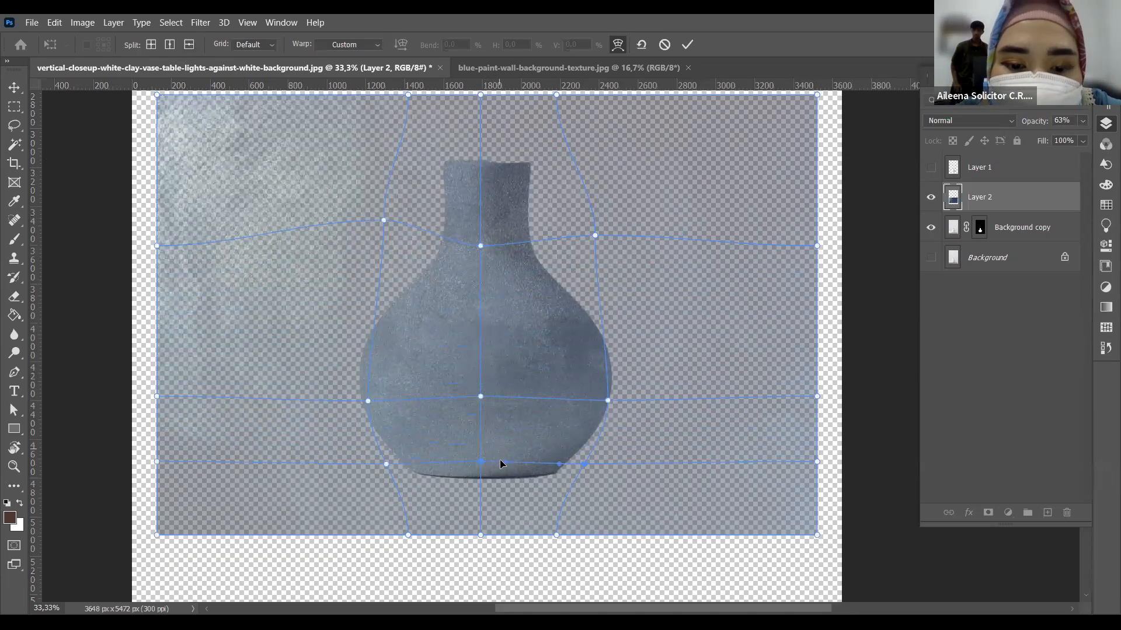
left_click_drag(480, 463, 481, 478)
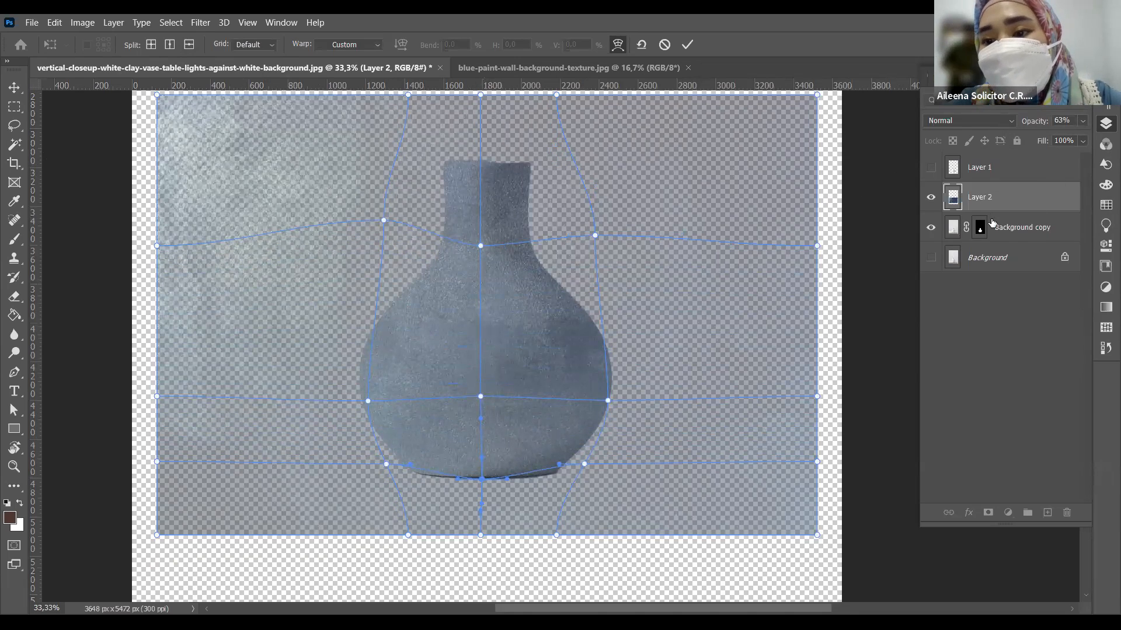
Raise Layer 2's opacity to 100% and apply the warp to the blue texture.
left_click(1085, 121)
left_click_drag(1060, 138, 1092, 142)
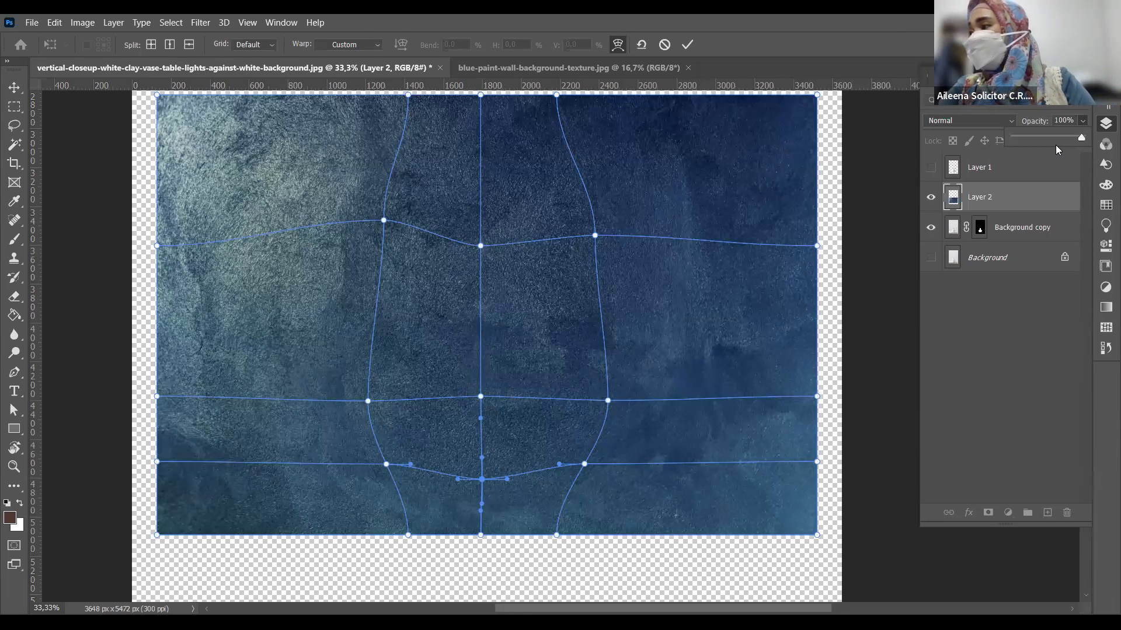
left_click(931, 198)
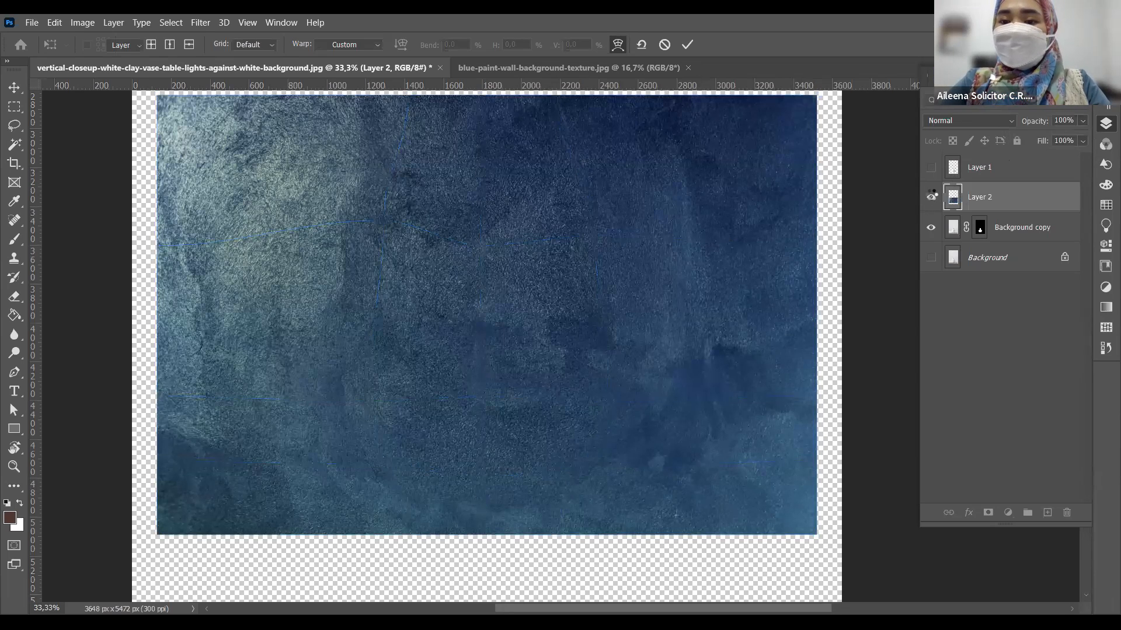
Try loading Layer 1's vase outline as a selection over Layer 2, clear the selection, and set the texture's opacity back to 100%.
left_click(931, 197)
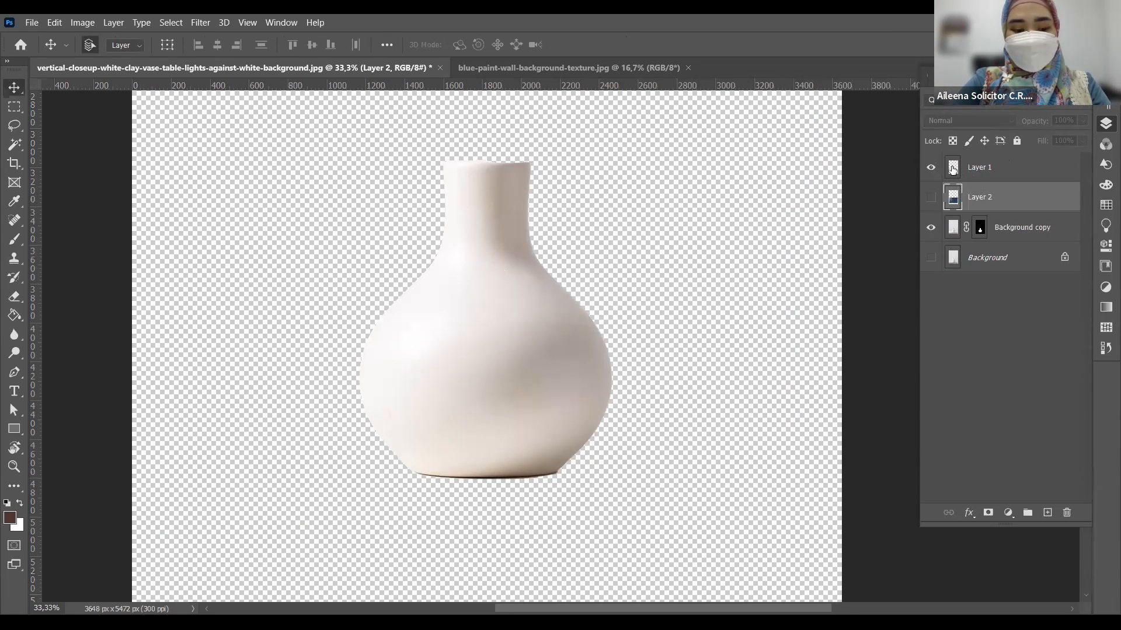
left_click(952, 170, "ctrl")
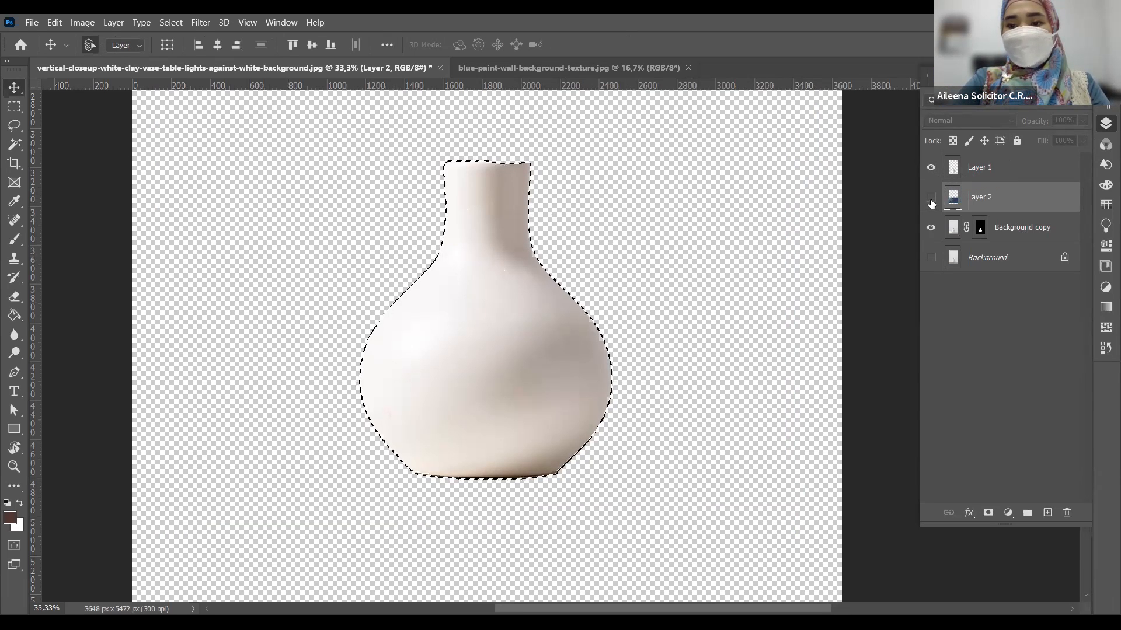
left_click(931, 198)
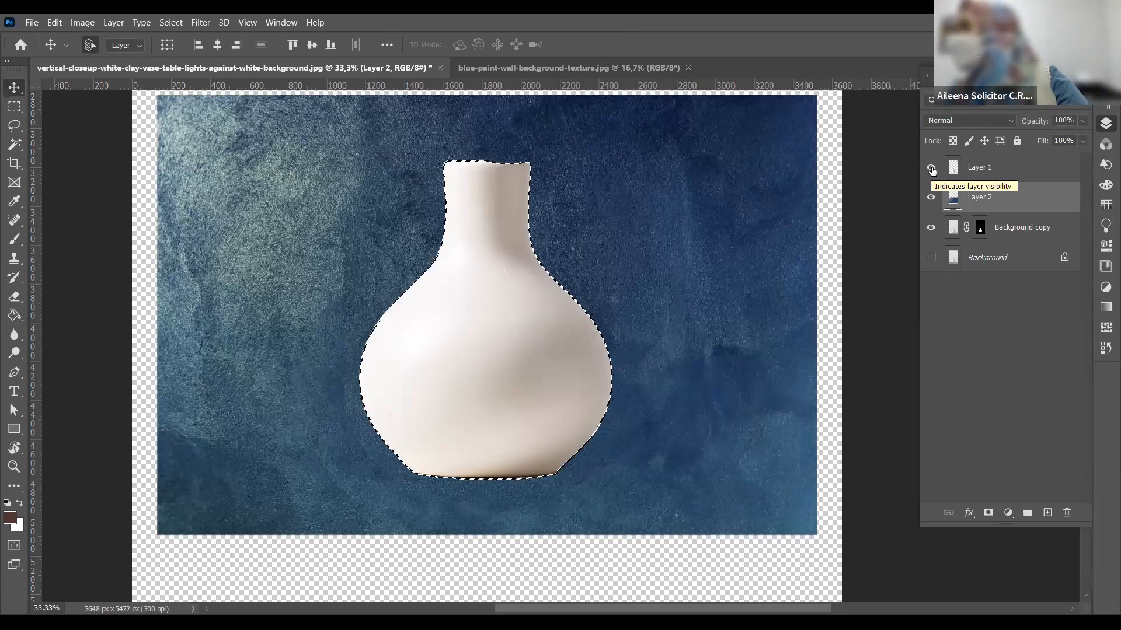
left_click(931, 169)
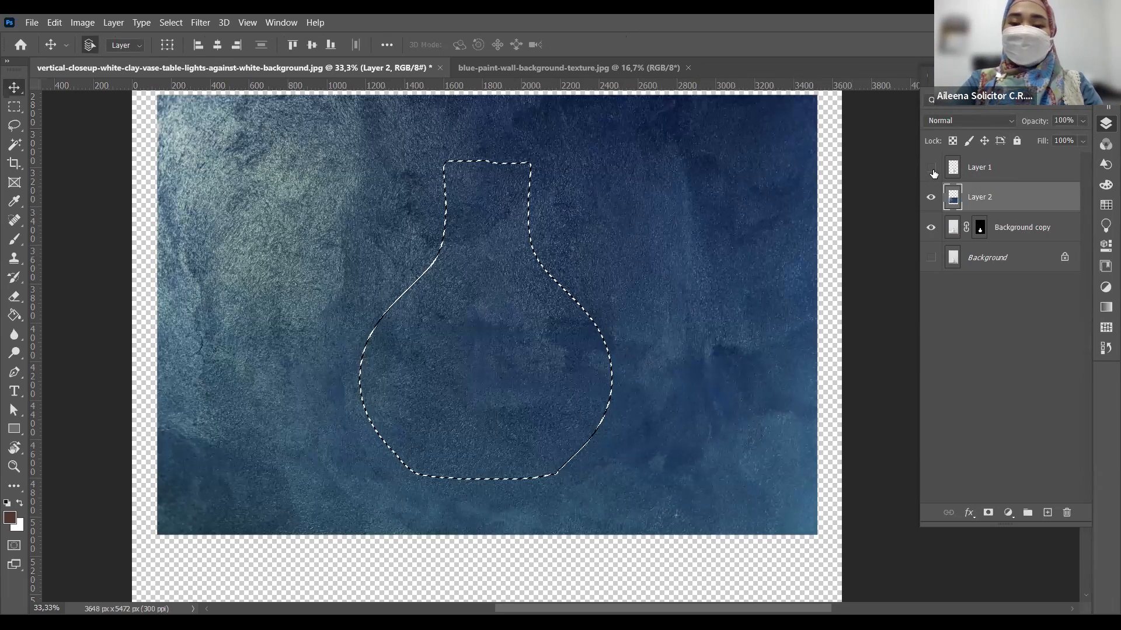
key("ctrl+d")
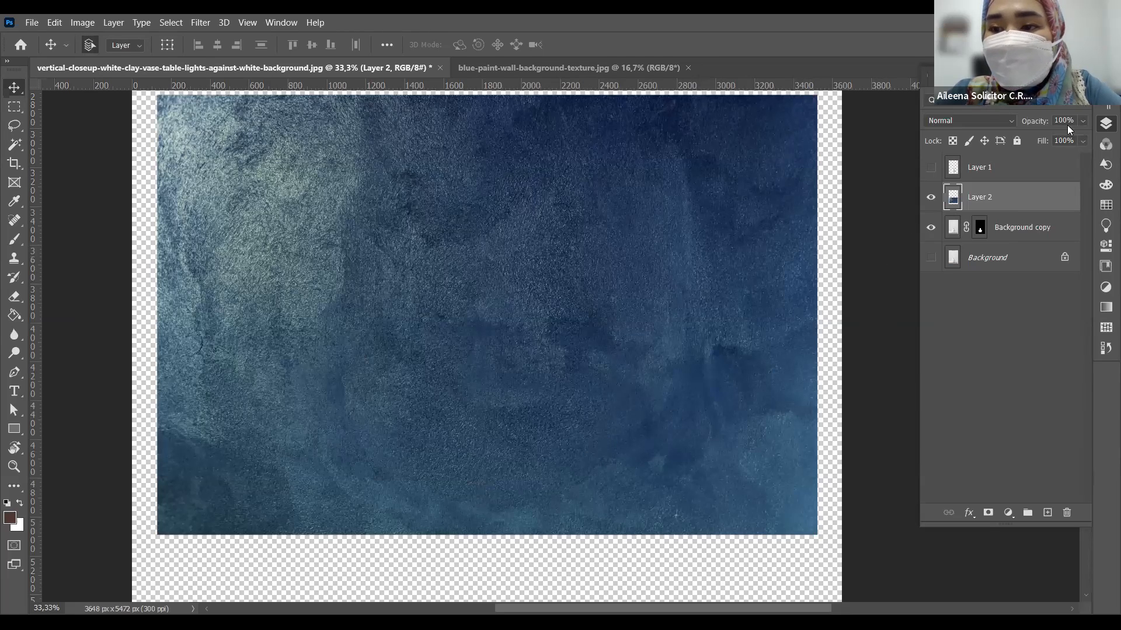
left_click(1082, 120)
left_click_drag(1028, 138, 1102, 143)
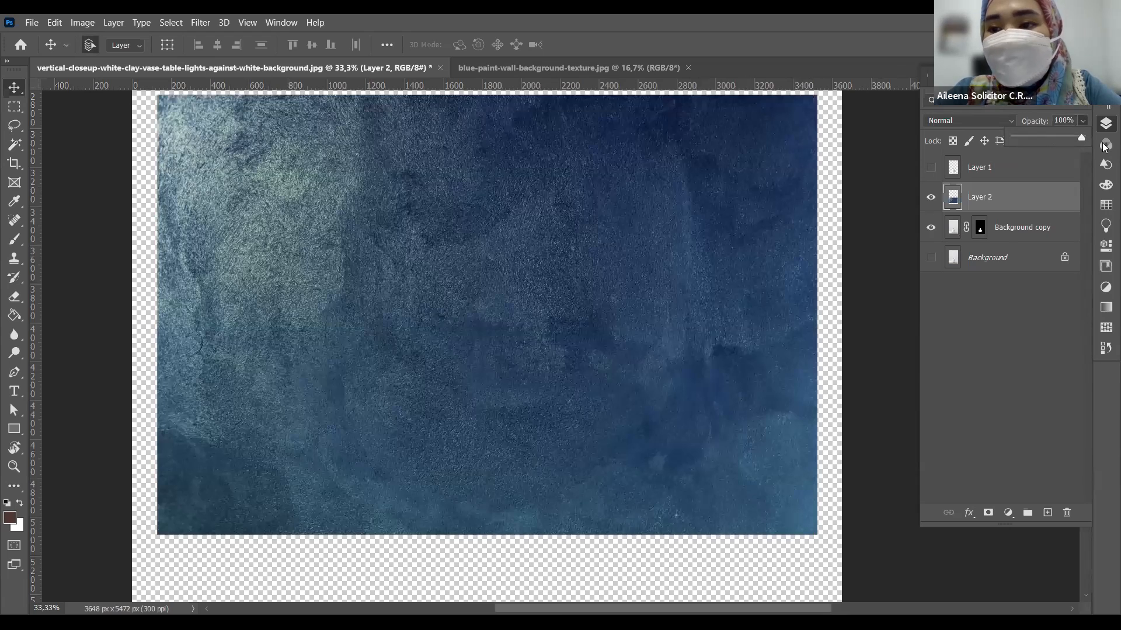
Copy the part of Layer 2 inside Layer 1's vase outline to a new layer, place it above Layer 1, and hide Layer 2.
left_click(930, 198)
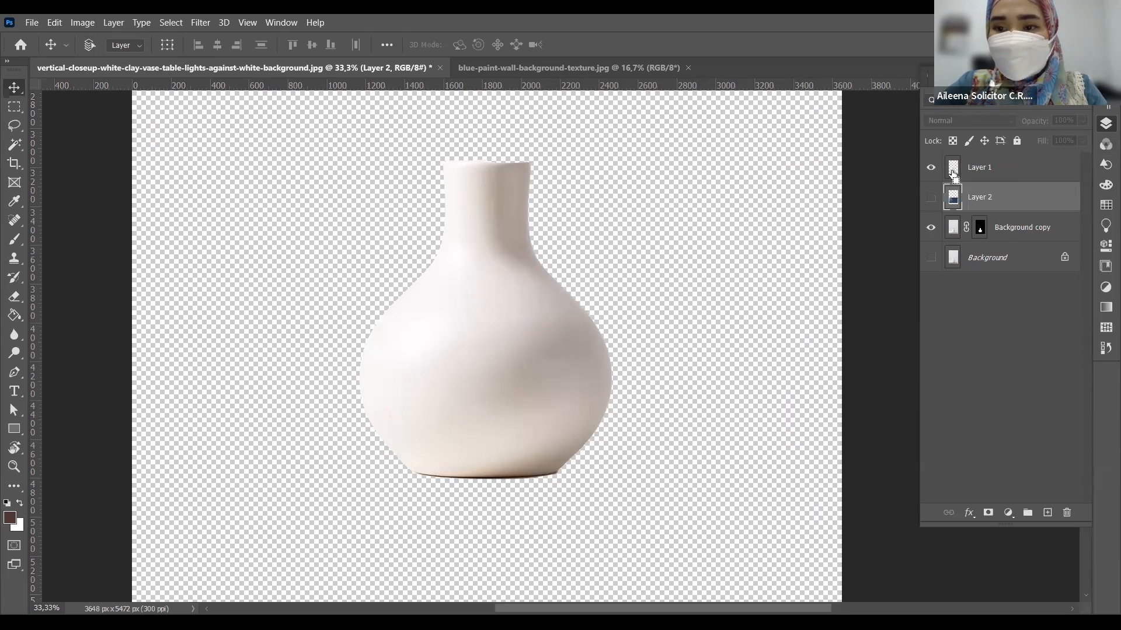
left_click(953, 175, "ctrl")
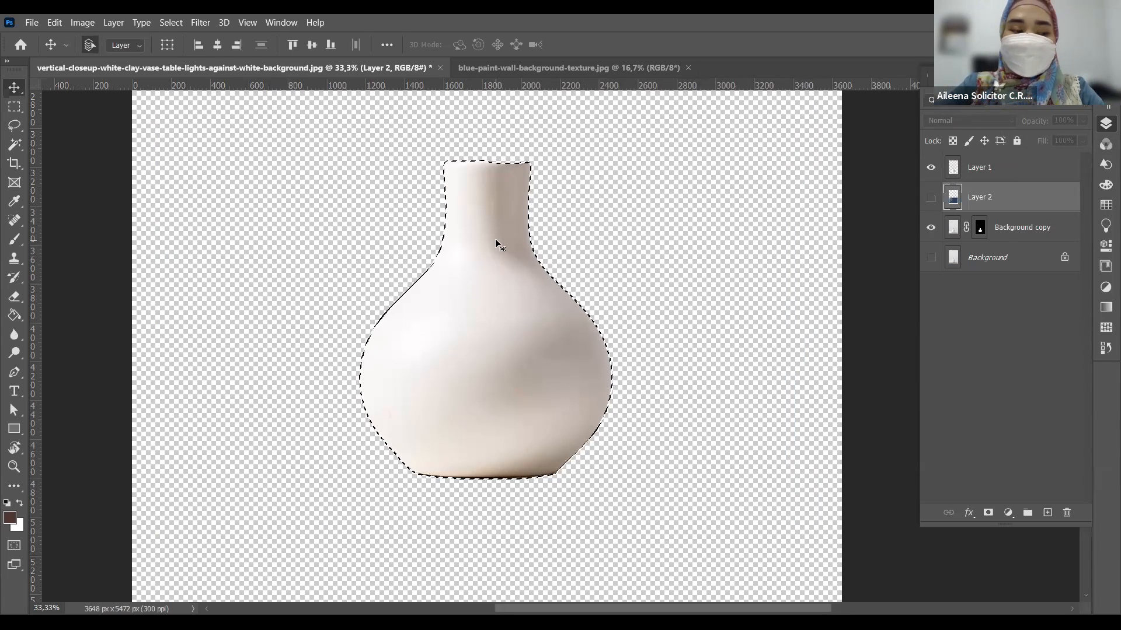
left_click(931, 198)
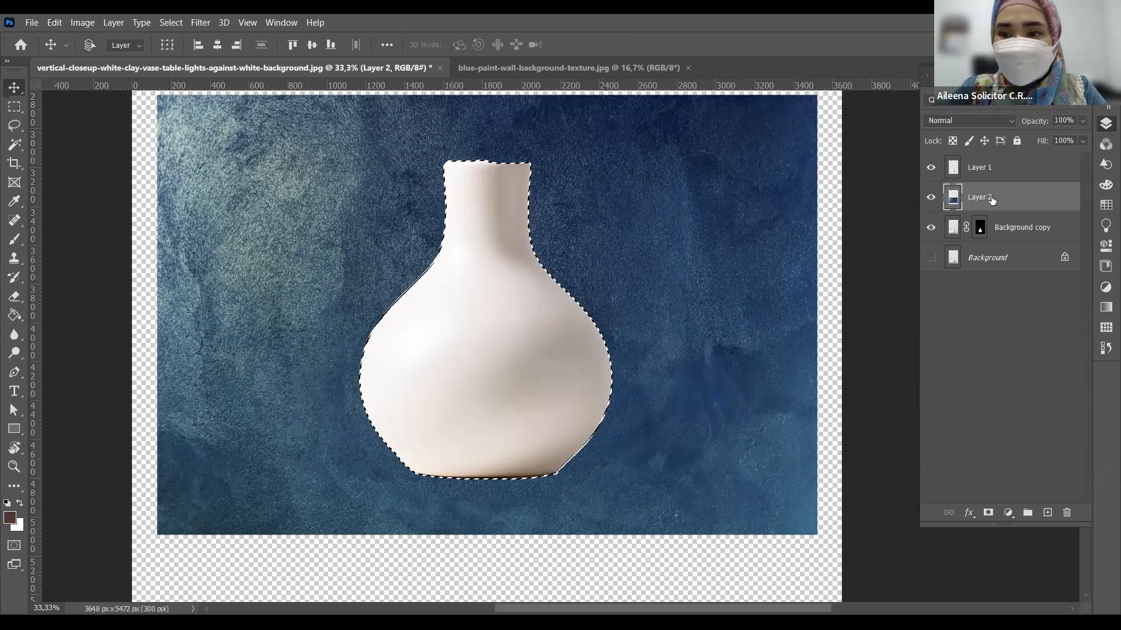
key("ctrl+j")
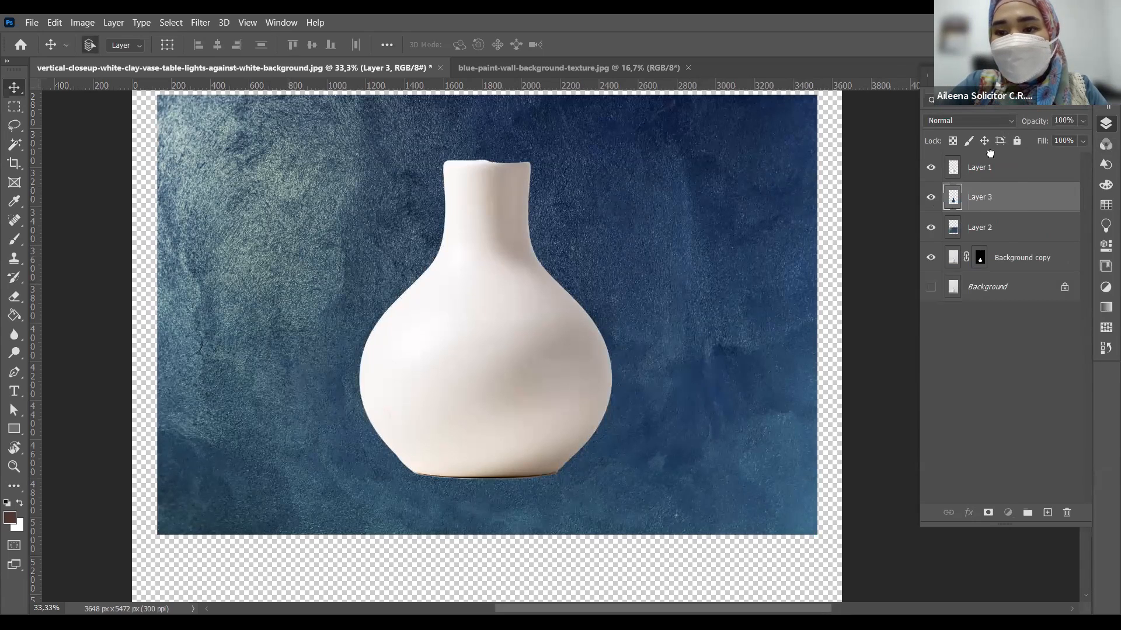
left_click_drag(990, 152, 990, 155)
left_click(934, 229)
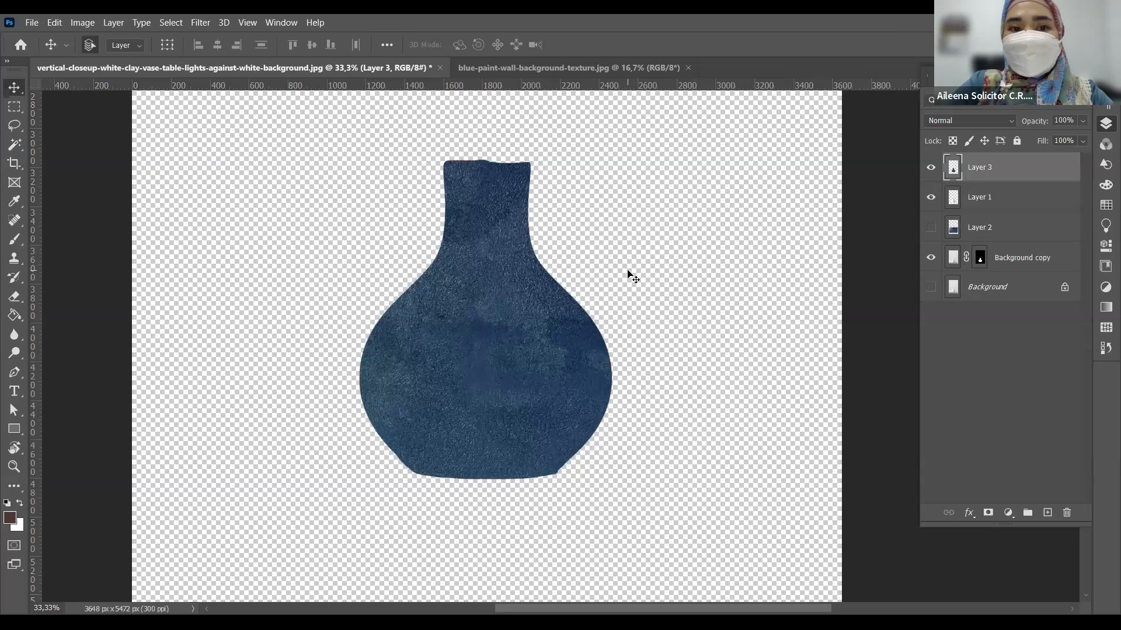
Preview Layer 3's blending modes in sequence on the vase, from Dissolve through Color.
left_click(986, 121)
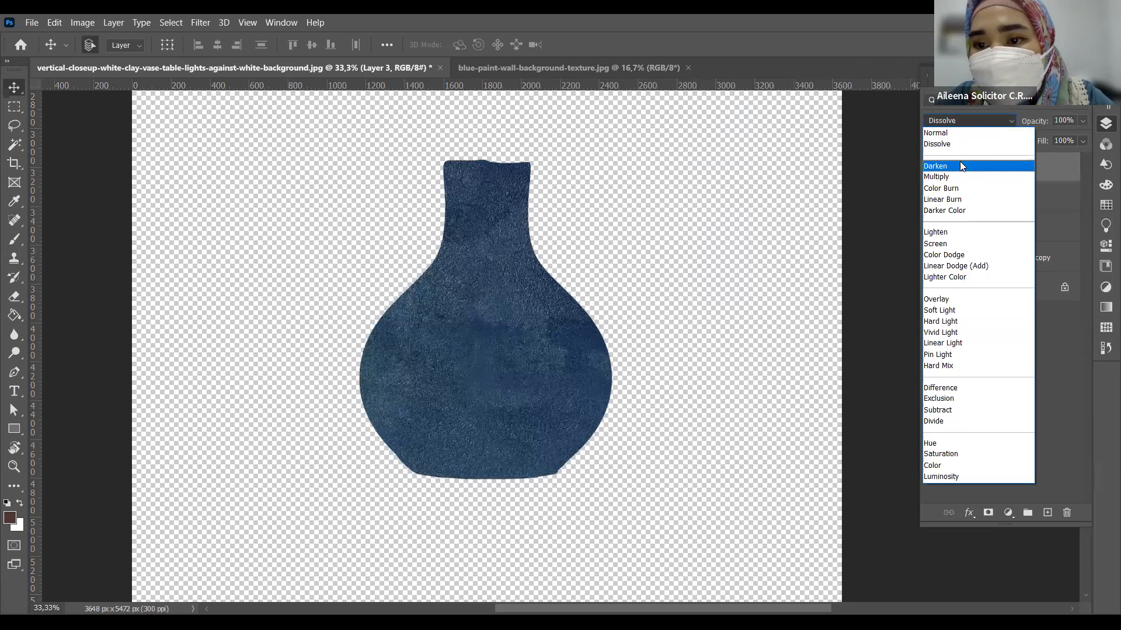
left_click(953, 142)
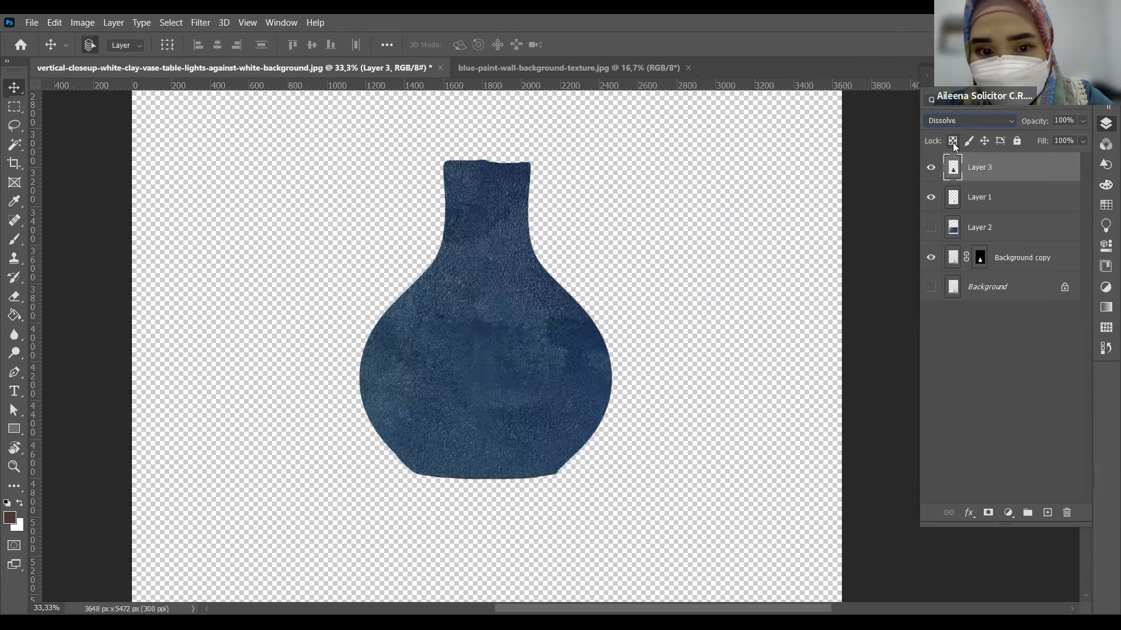
key("Down")
key("Down")
key("Down")
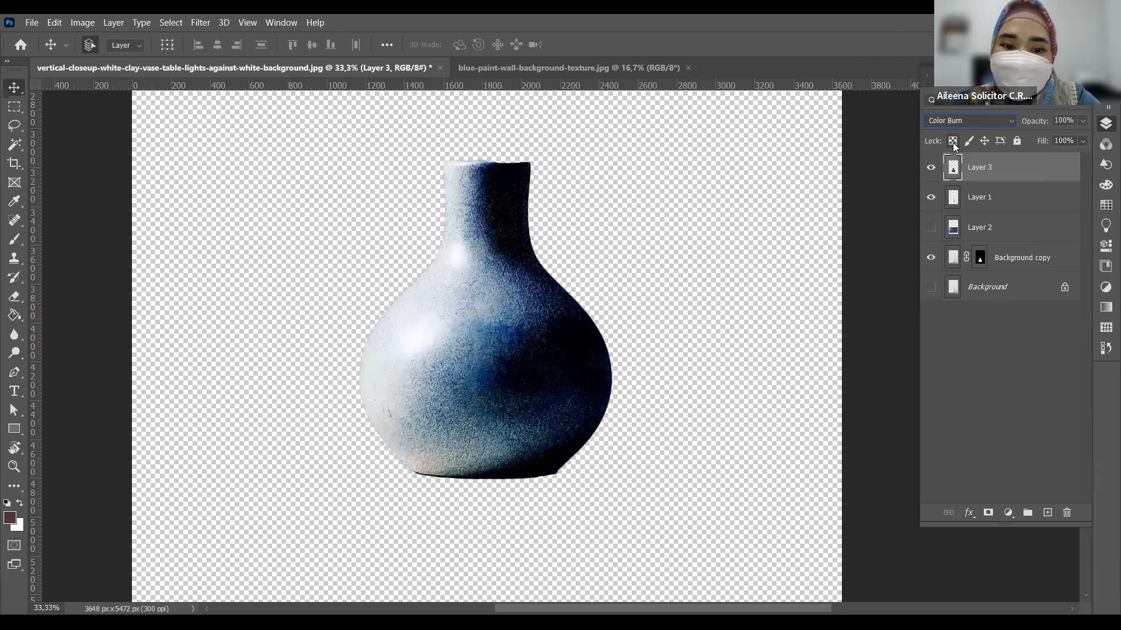
key("Down")
key("Down")
key("Down")
key("Down")
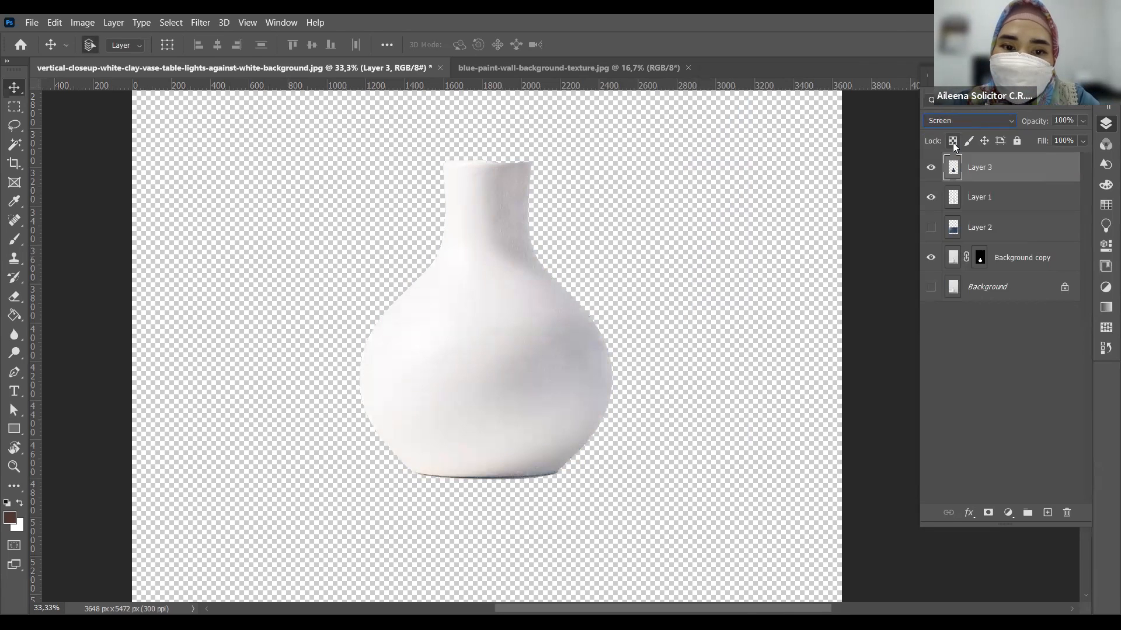
key("Down")
key("Down")
key("Down")
key("Down")
key("Down")
key("Down")
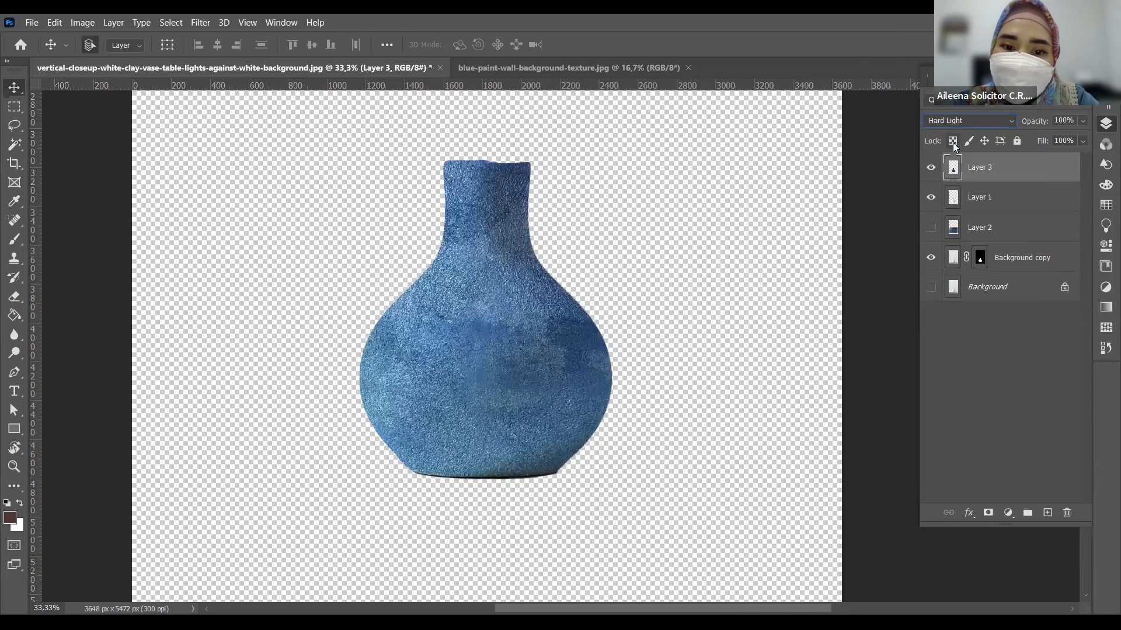
key("Down")
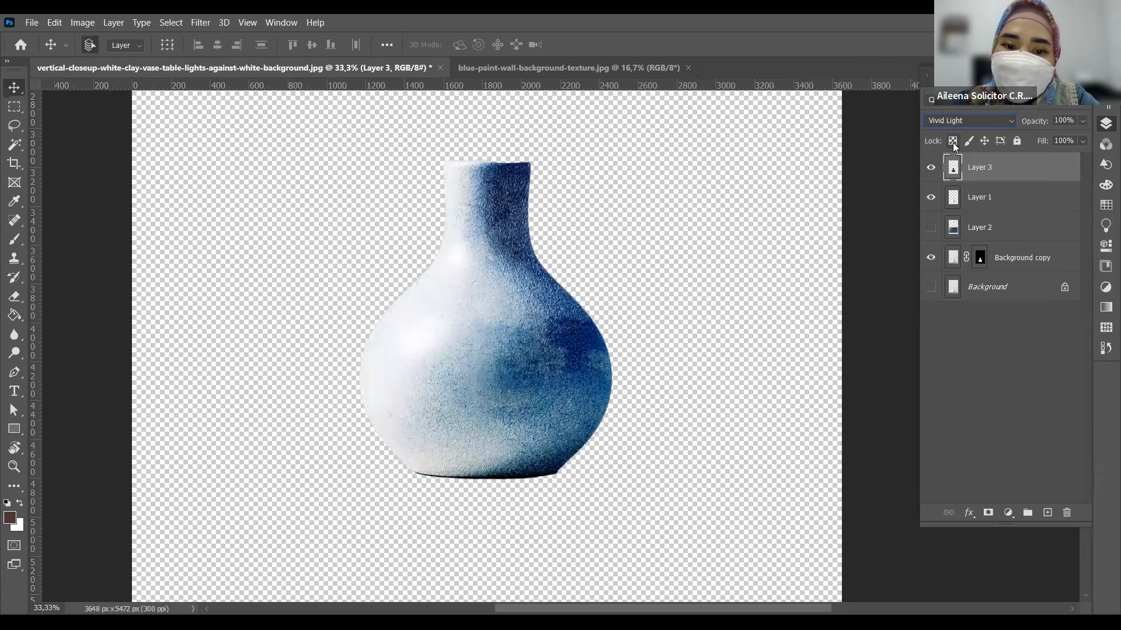
key("Down")
key("Down")
key("Down")
key("Down")
key("Down")
key("Down")
key("Down")
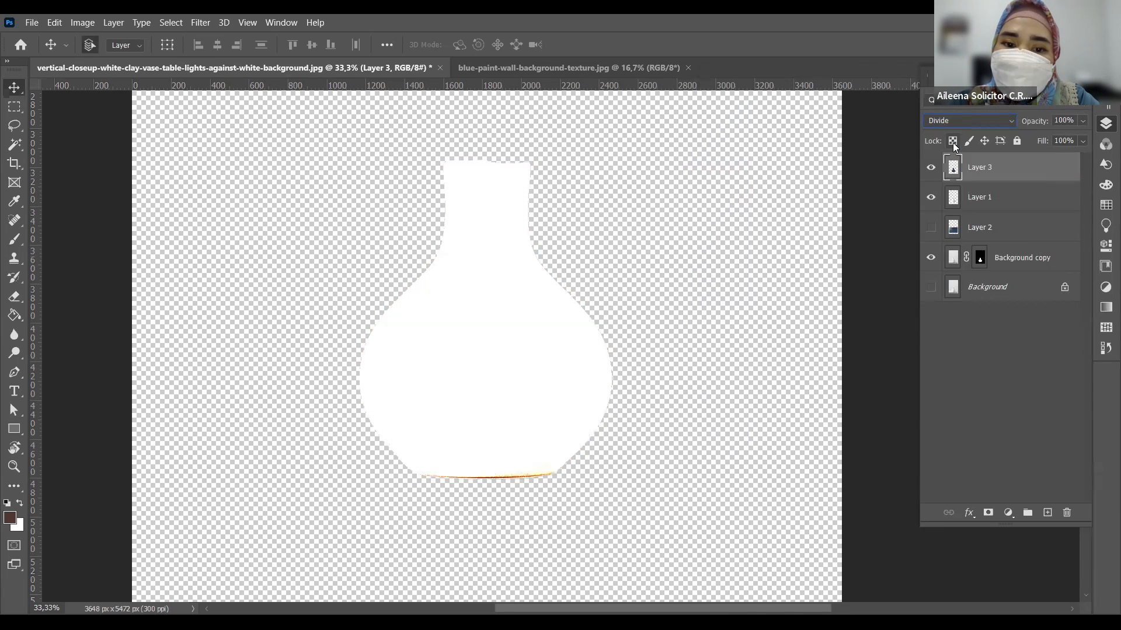
key("Down")
key("Down")
key("Down")
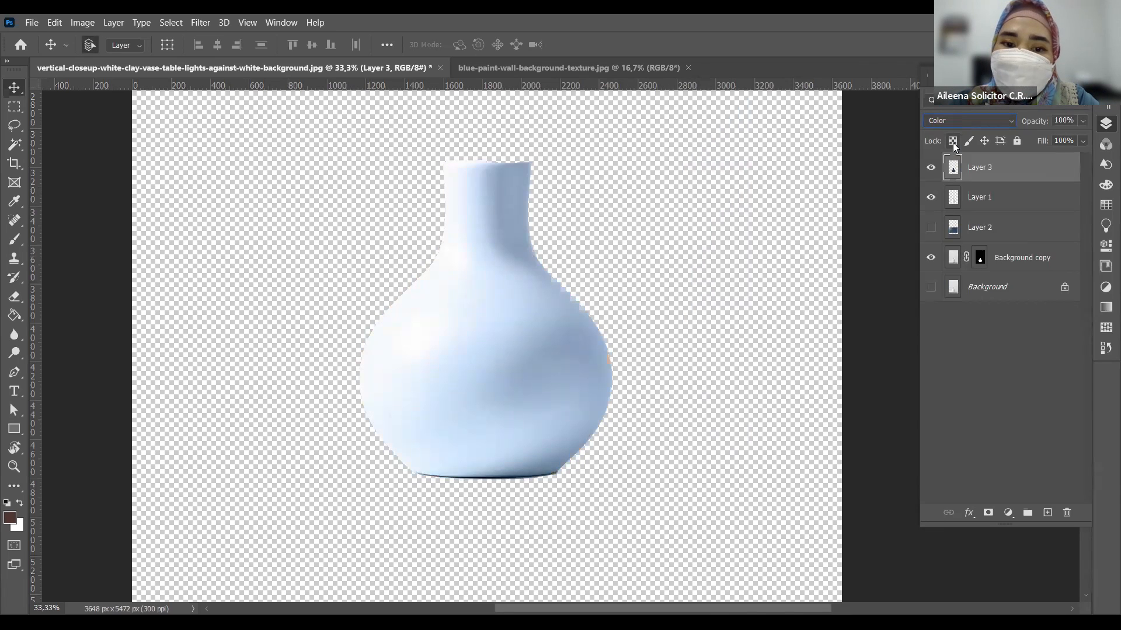
Try Color Burn on Layer 3, and set its blending mode to Linear Burn.
left_click(1011, 125)
left_click(960, 191)
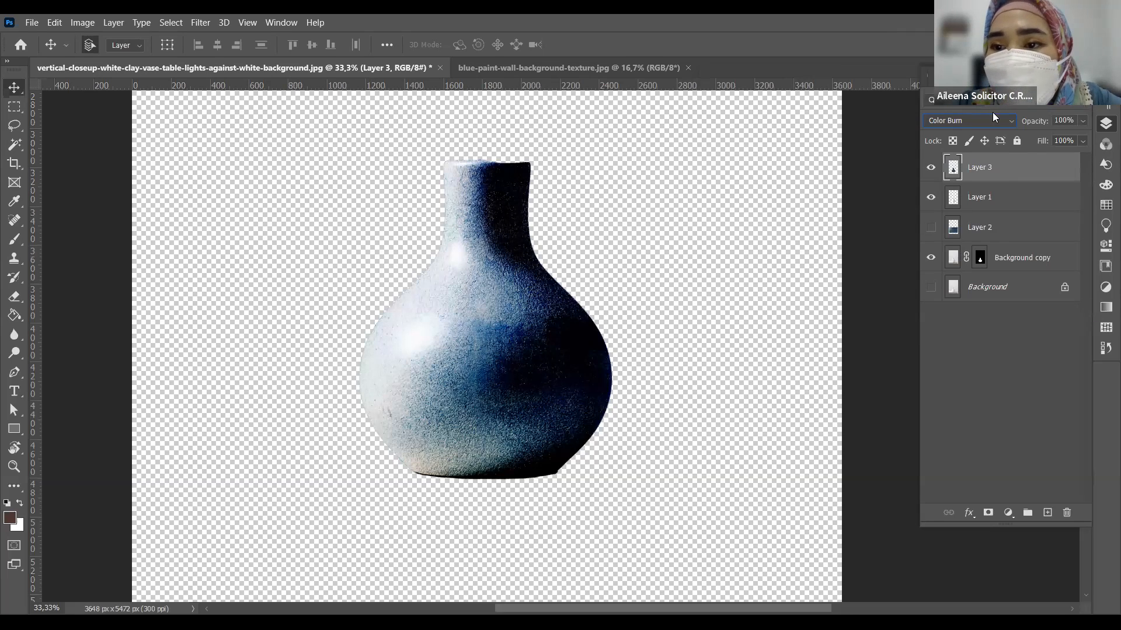
left_click(1009, 122)
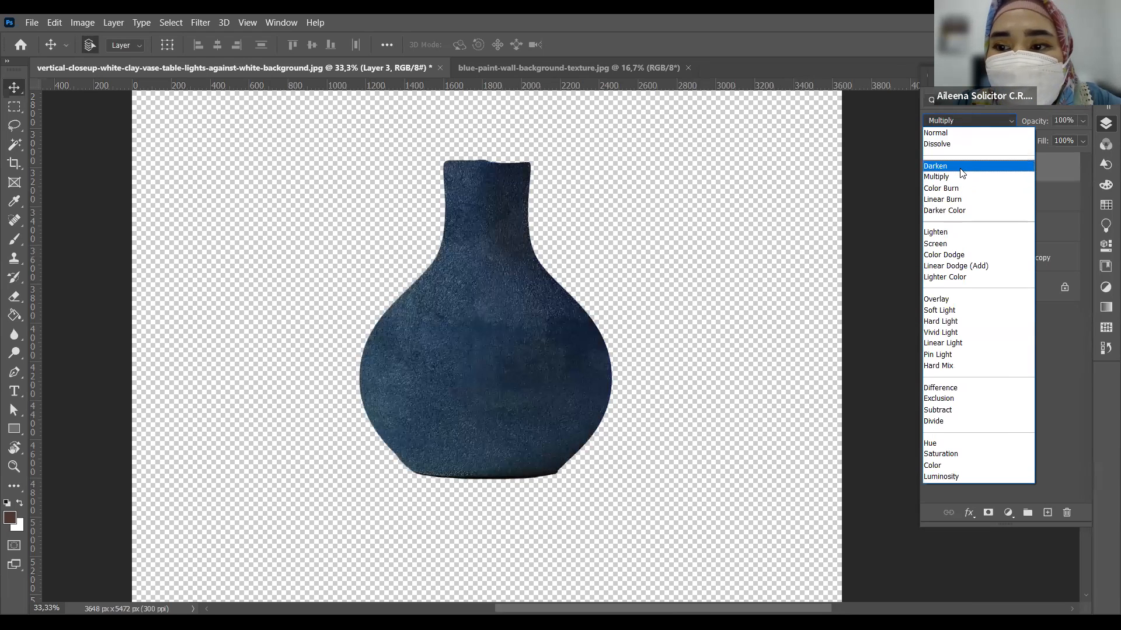
left_click(955, 200)
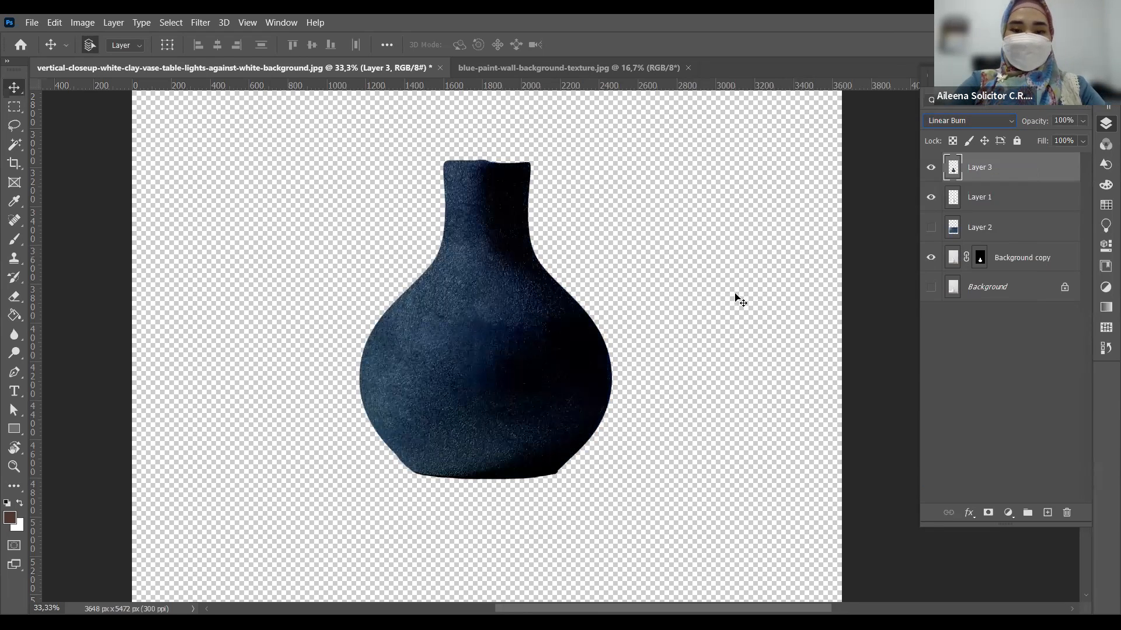
Show the original Background layer behind the textured vase and check the composite up close and as a whole image.
left_click(931, 287)
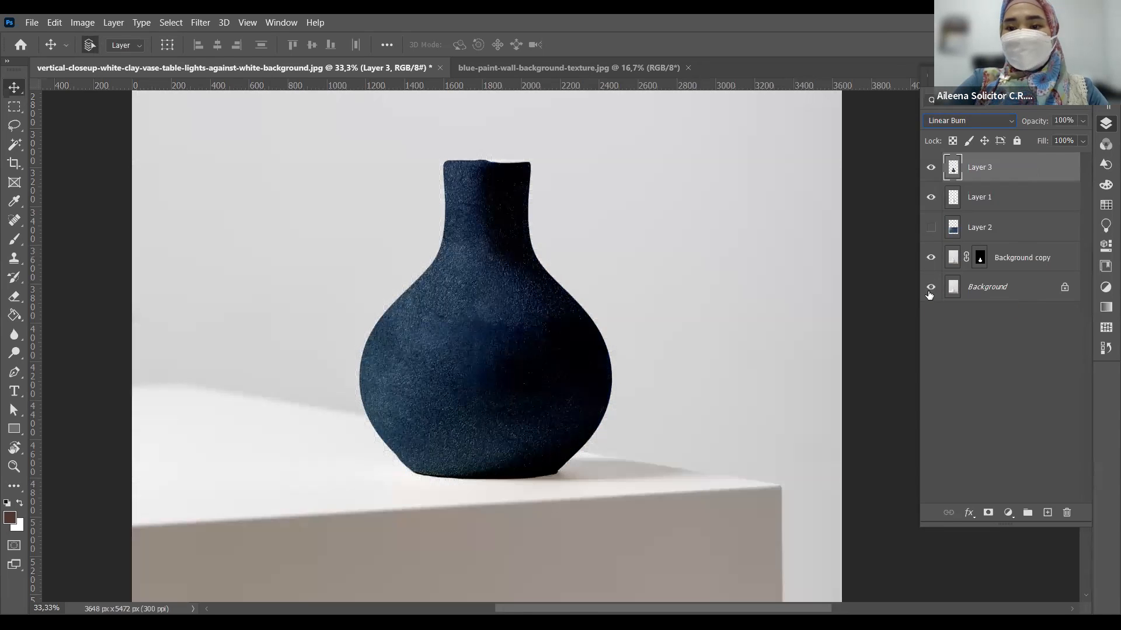
key("ctrl")
left_click(613, 325, "ctrl")
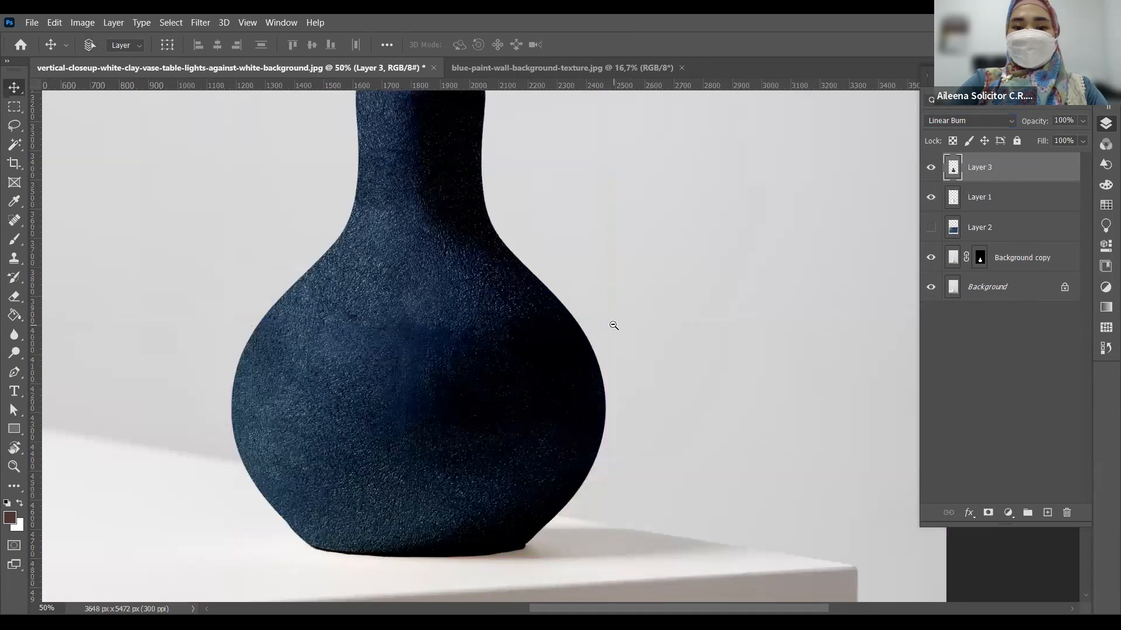
left_click(613, 325, "alt")
left_click(613, 325, "alt")
left_click(614, 324, "alt")
left_click_drag(712, 280, 745, 380)
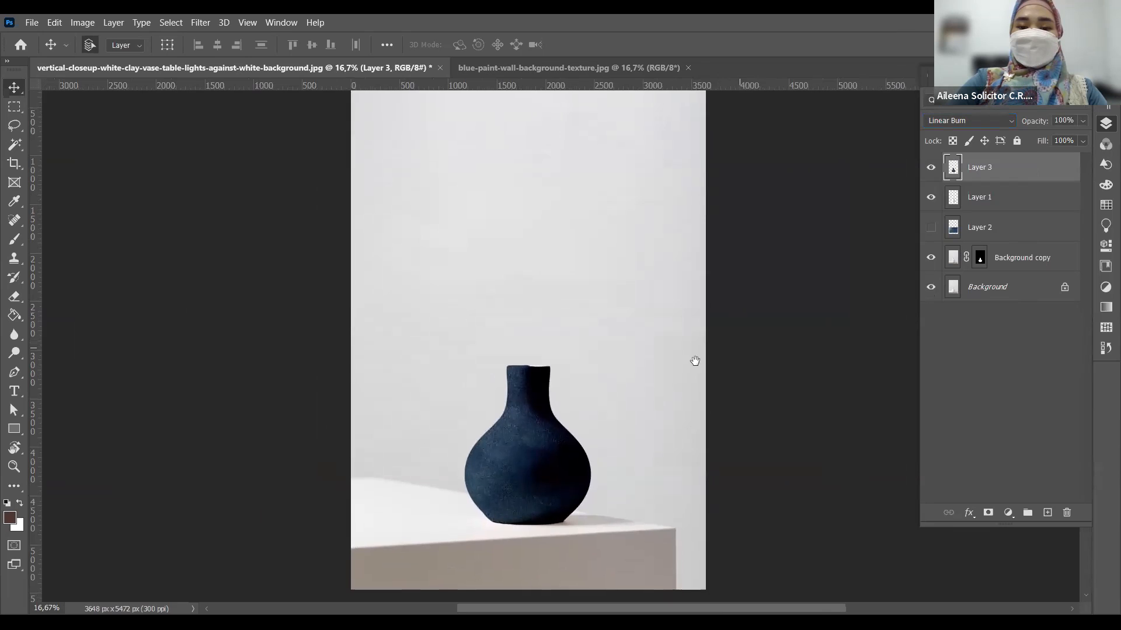
left_click(603, 404, "alt")
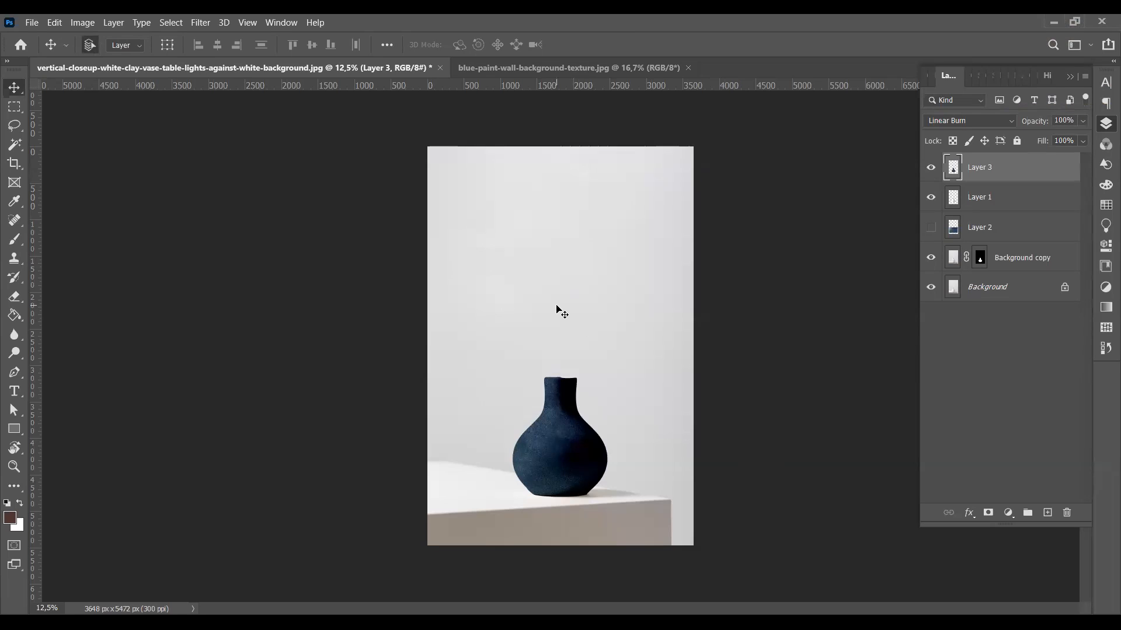
key("ctrl")
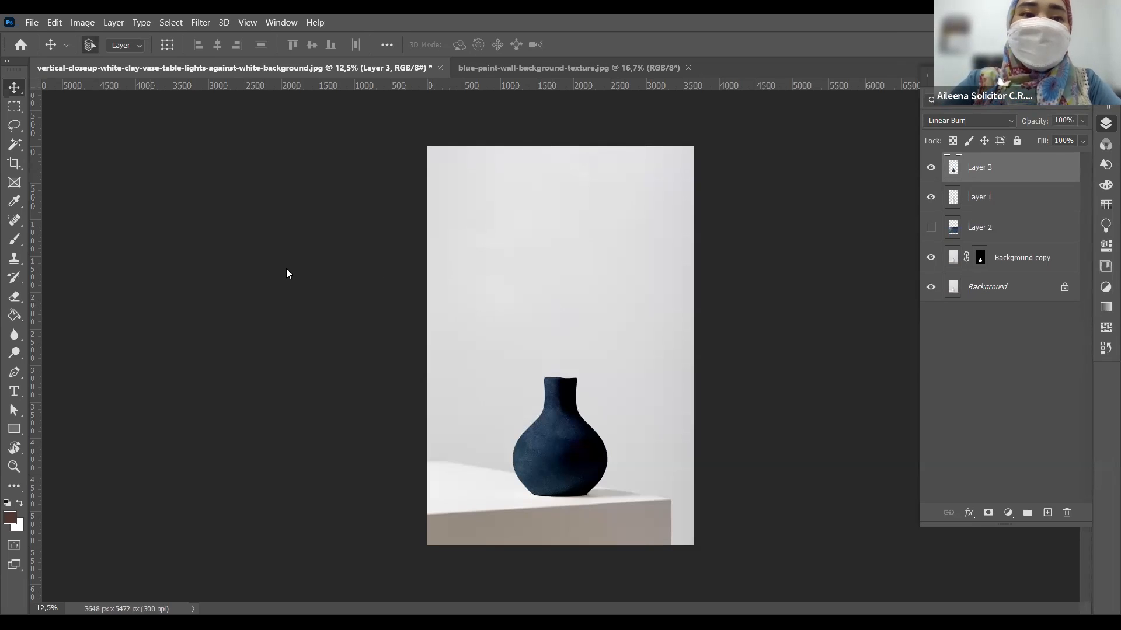
left_click(202, 22)
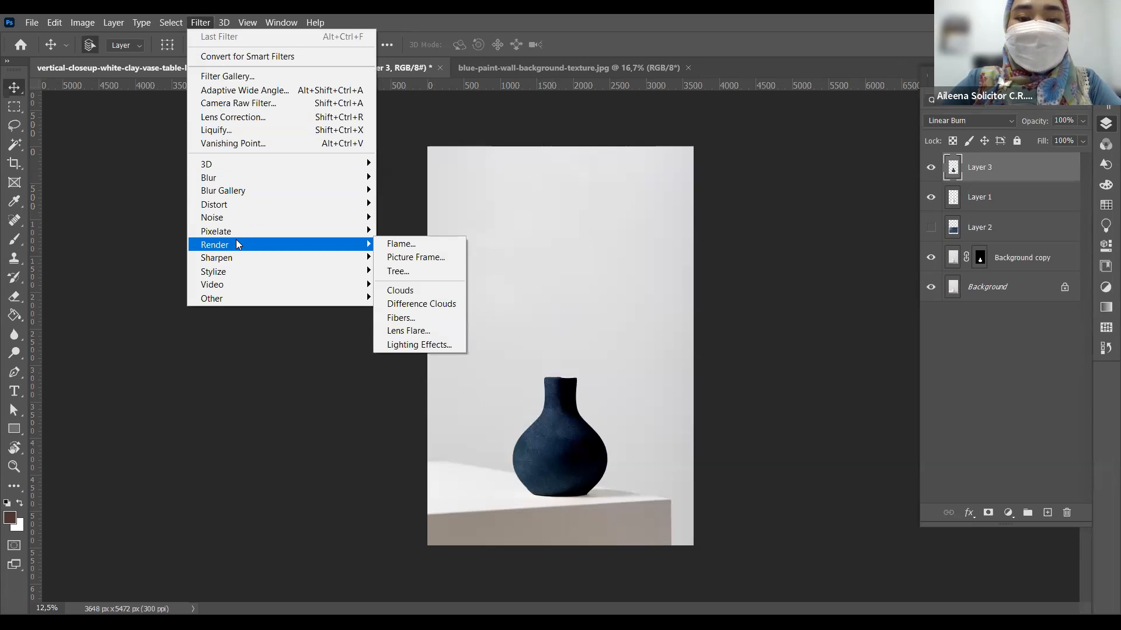
mouse_move(245, 239)
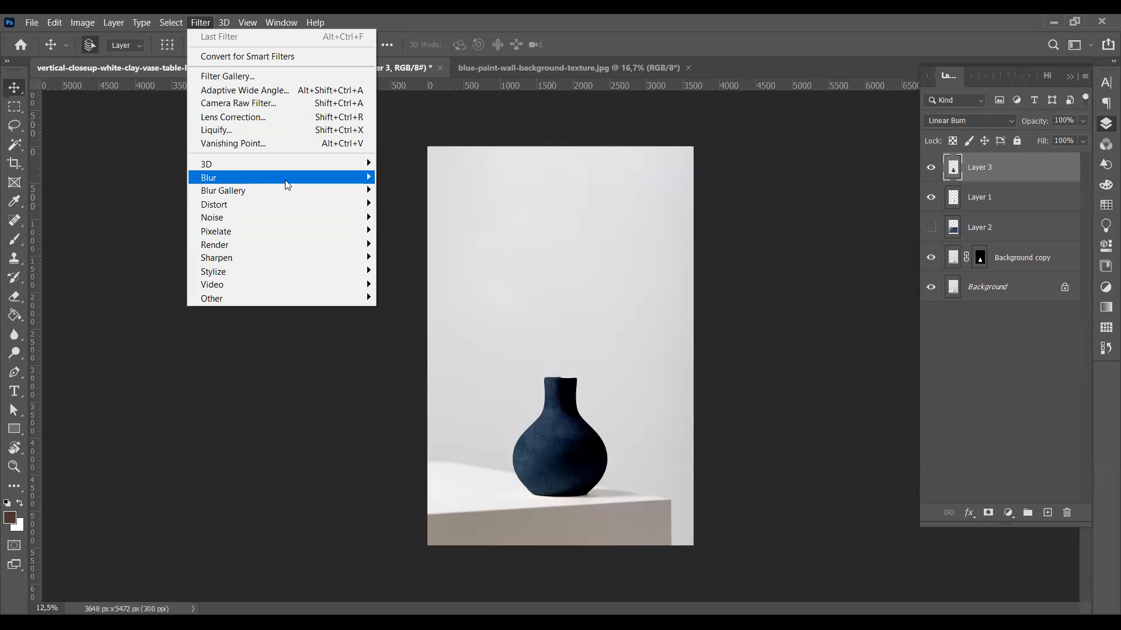
mouse_move(300, 185)
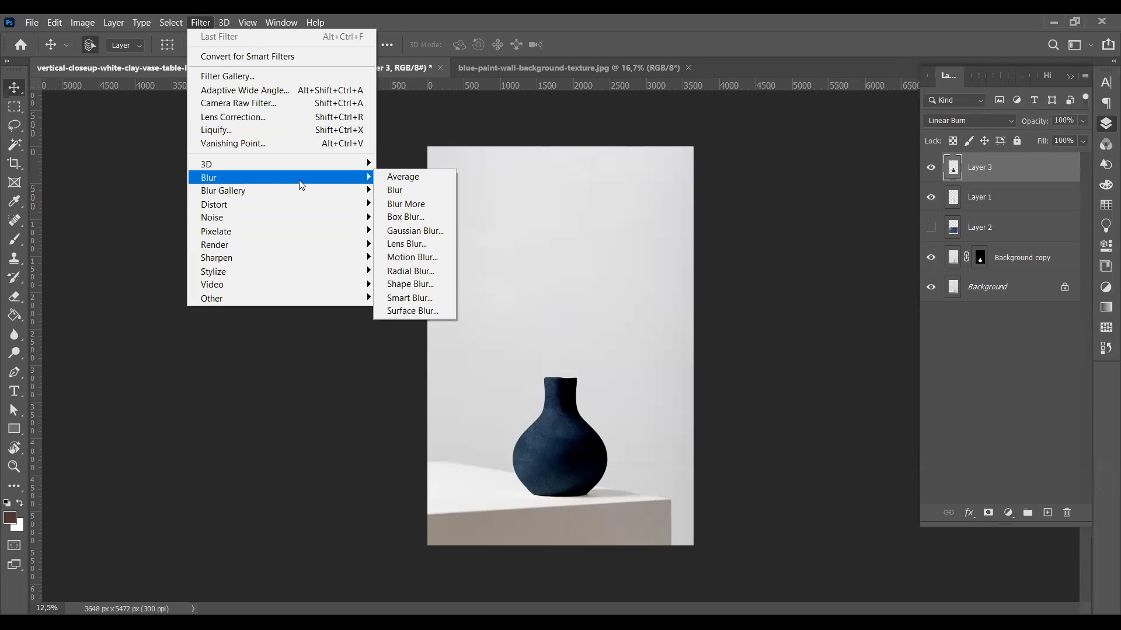
left_click(418, 231)
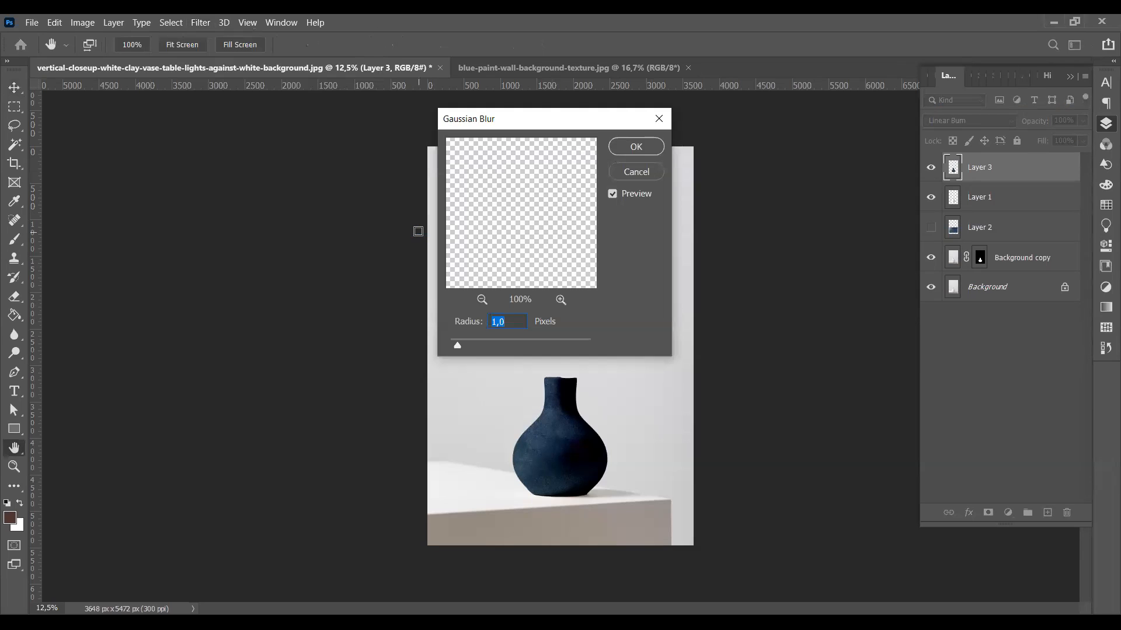
key("Down")
key("Down")
key("Down")
left_click_drag(457, 344, 467, 346)
left_click(635, 171)
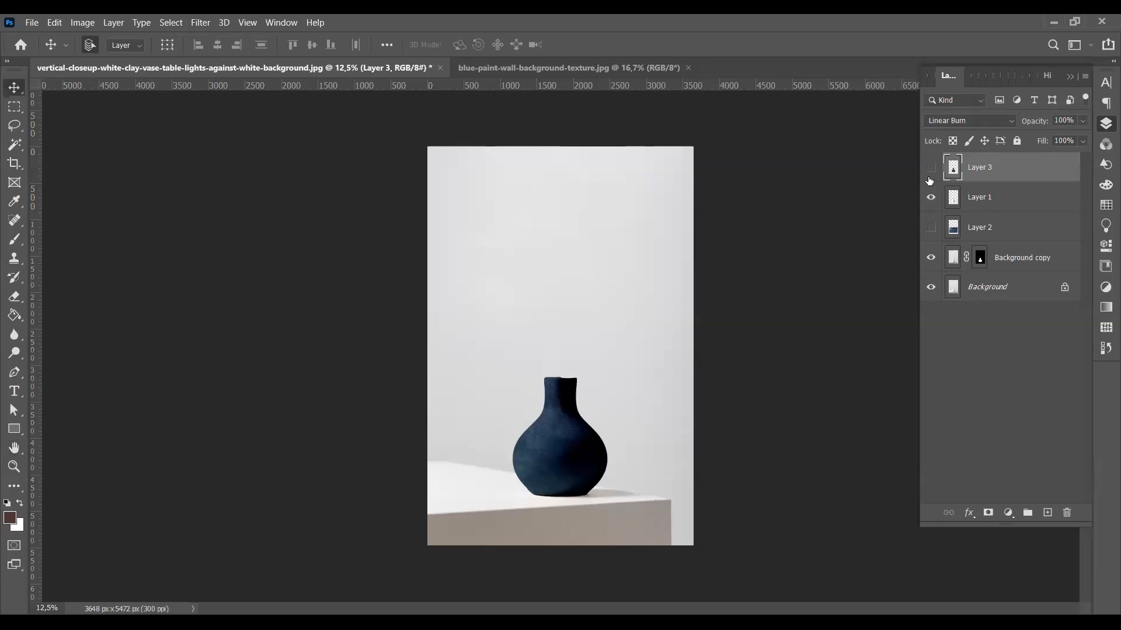
Show Layer 2 on its own by hiding Layer 3, Layer 1, Background copy and Background, and make it the active layer.
left_click(931, 168)
left_click(931, 197)
left_click(931, 227)
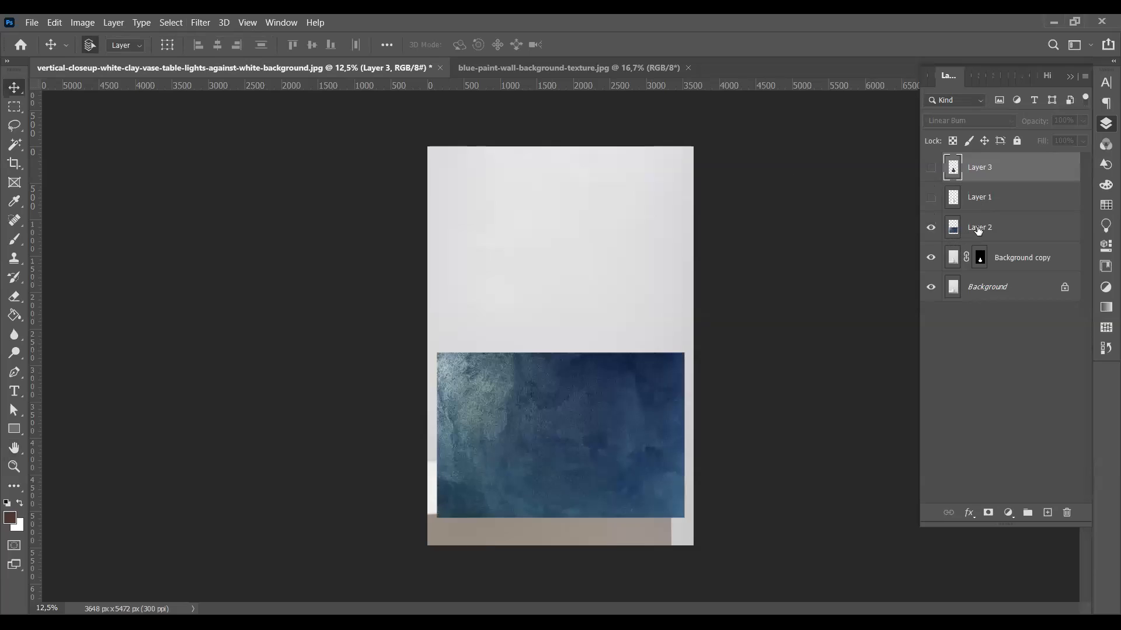
left_click(978, 230)
left_click(931, 287)
left_click(931, 257)
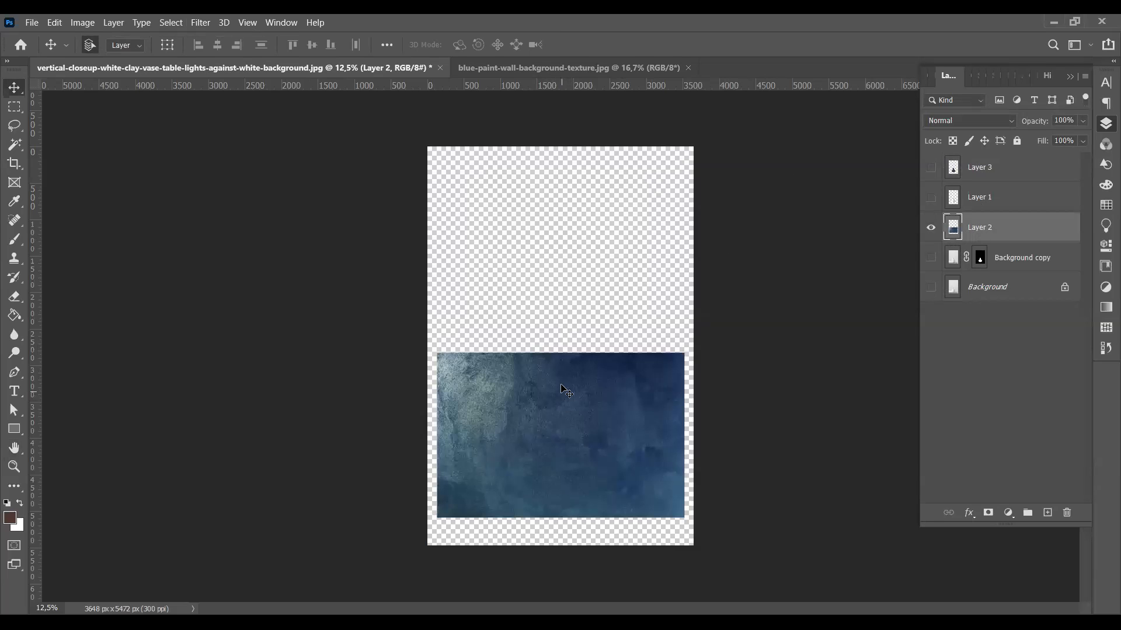
Duplicate Layer 2, hide the original, and move the copy straight up into the upper half of the canvas.
key("ctrl+j")
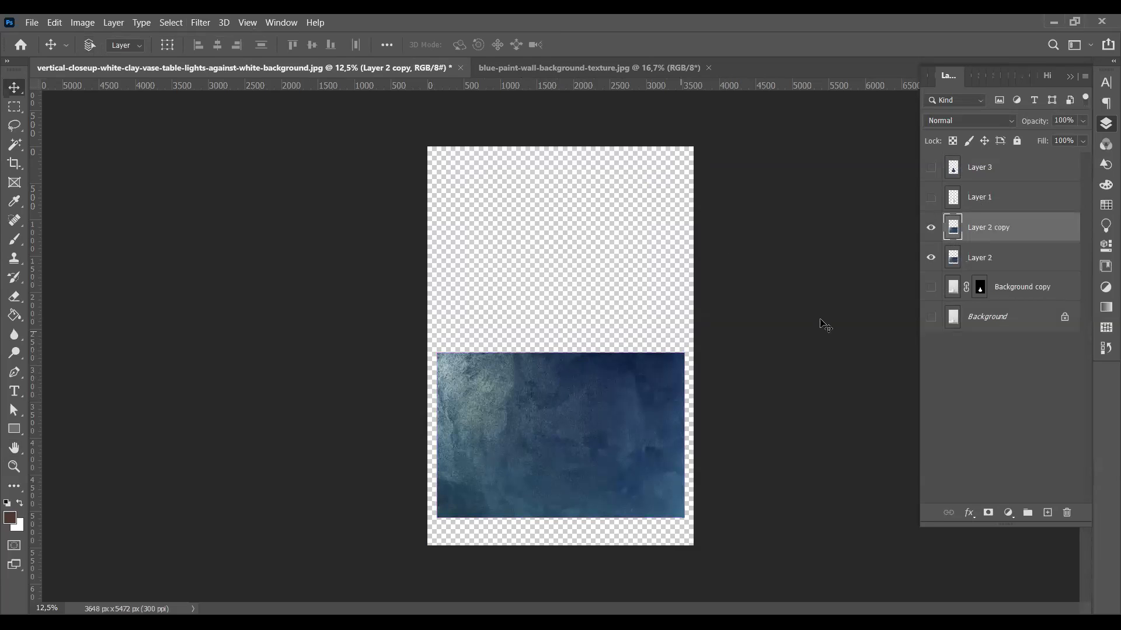
left_click(931, 257)
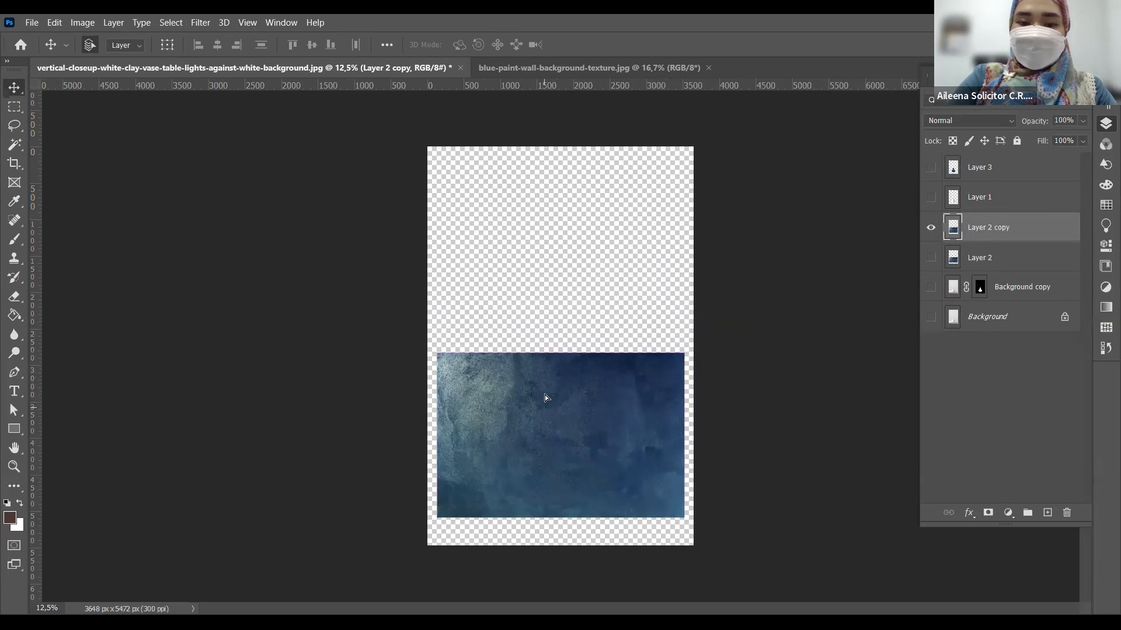
left_click_drag(569, 430, 575, 301)
Apply a Lens Blur to Layer 2 copy with radius 9, blade curvature 3 and specular highlight brightness 12.
left_click(578, 301, "ctrl")
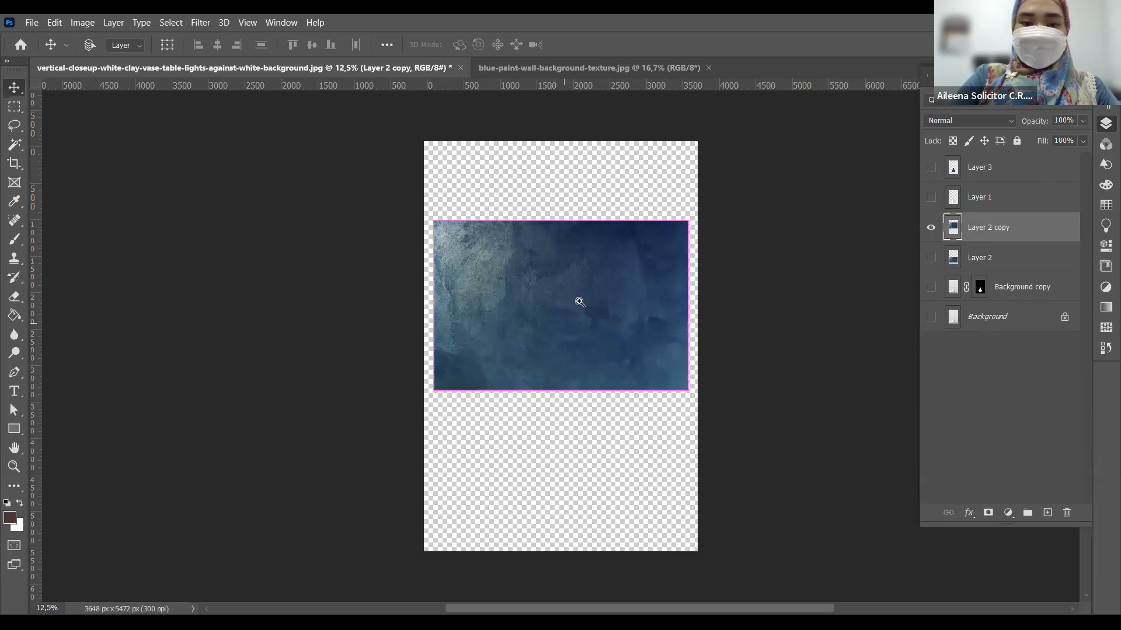
left_click(559, 267, "ctrl")
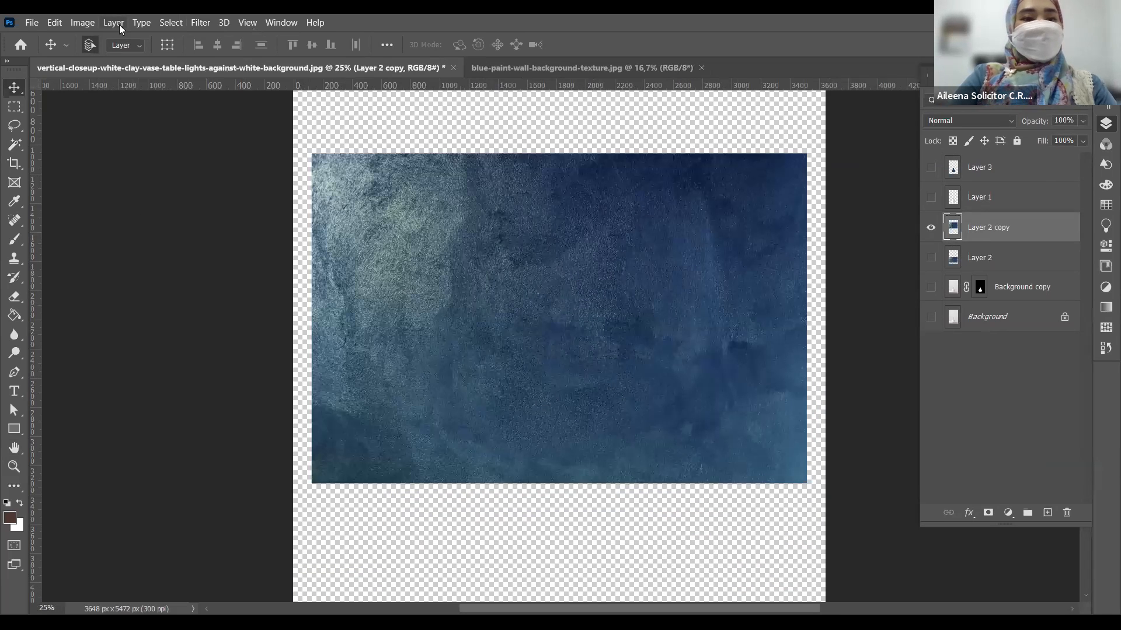
left_click(200, 21)
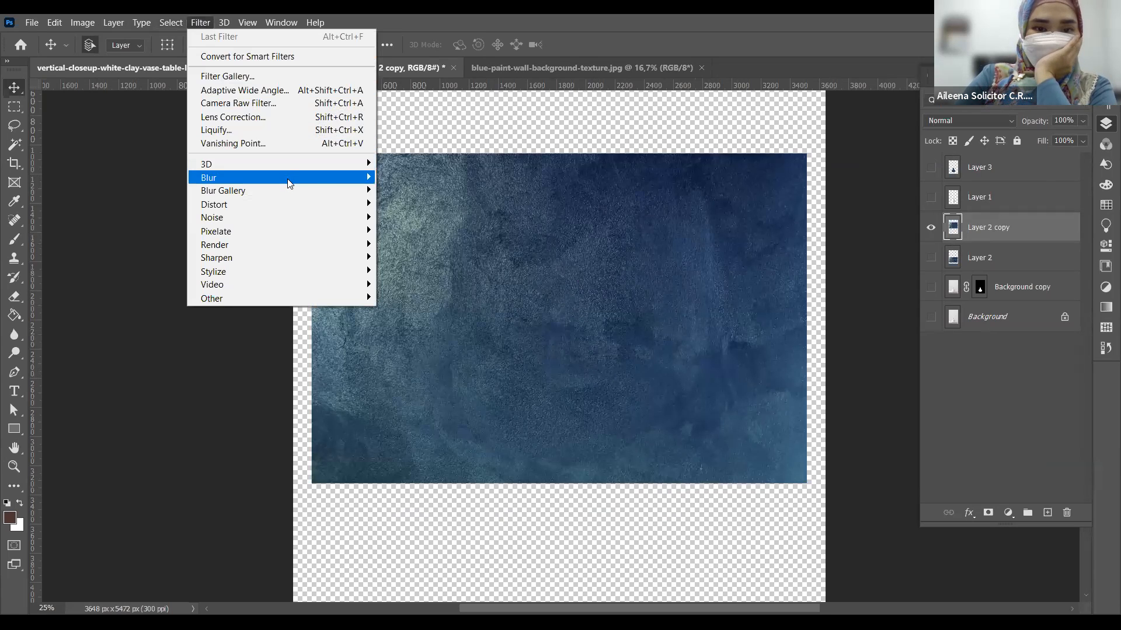
mouse_move(287, 177)
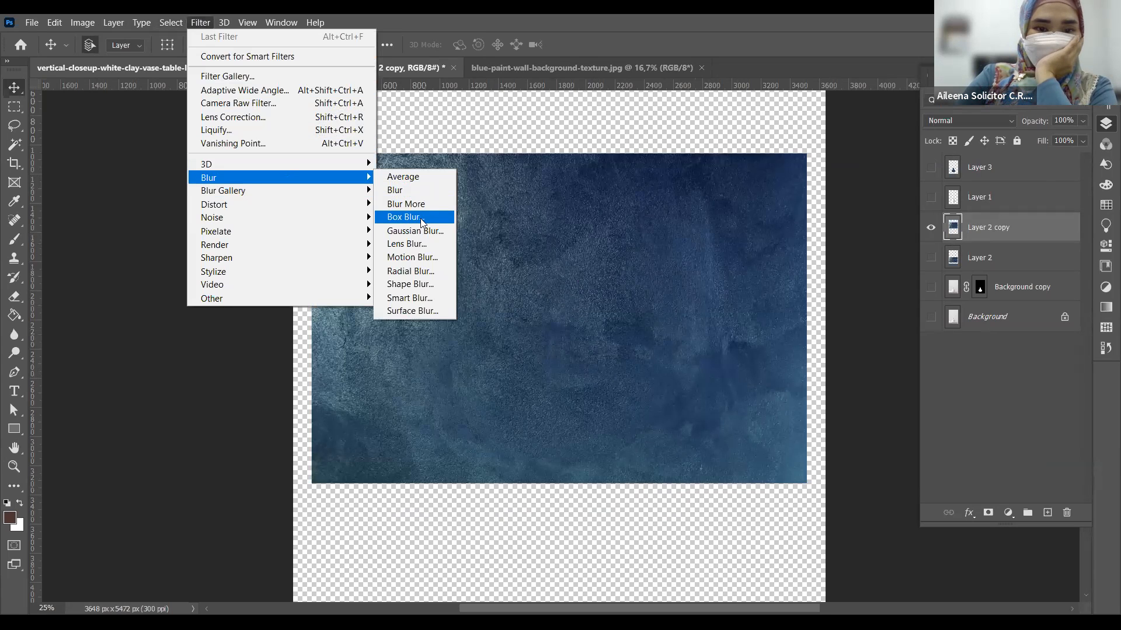
left_click(408, 244)
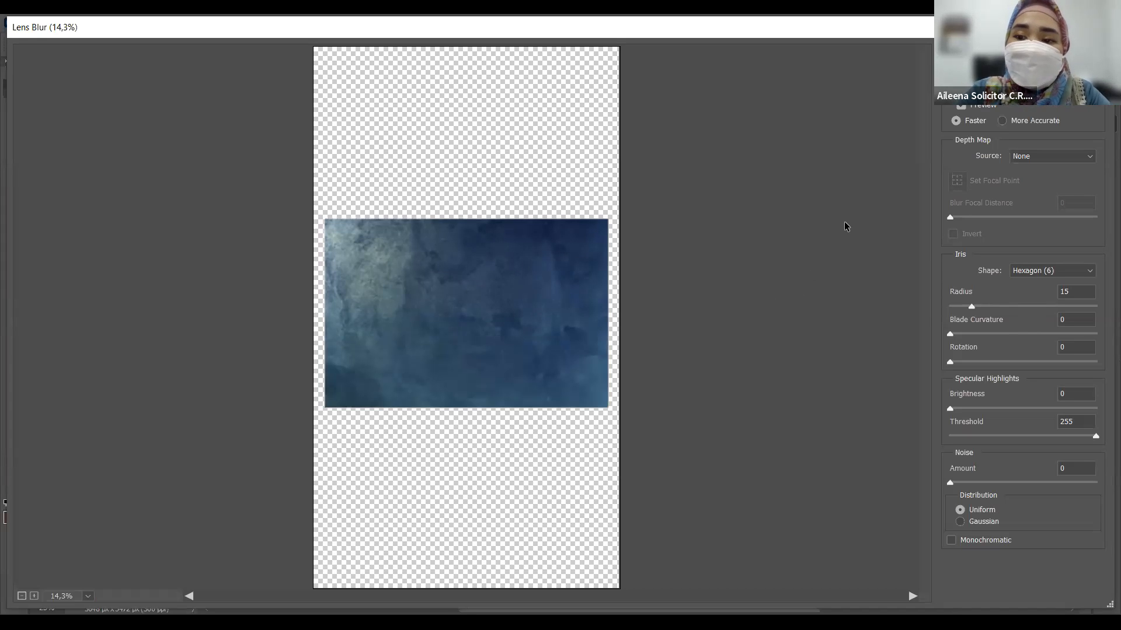
left_click_drag(971, 307, 901, 323)
left_click_drag(975, 317, 1074, 304)
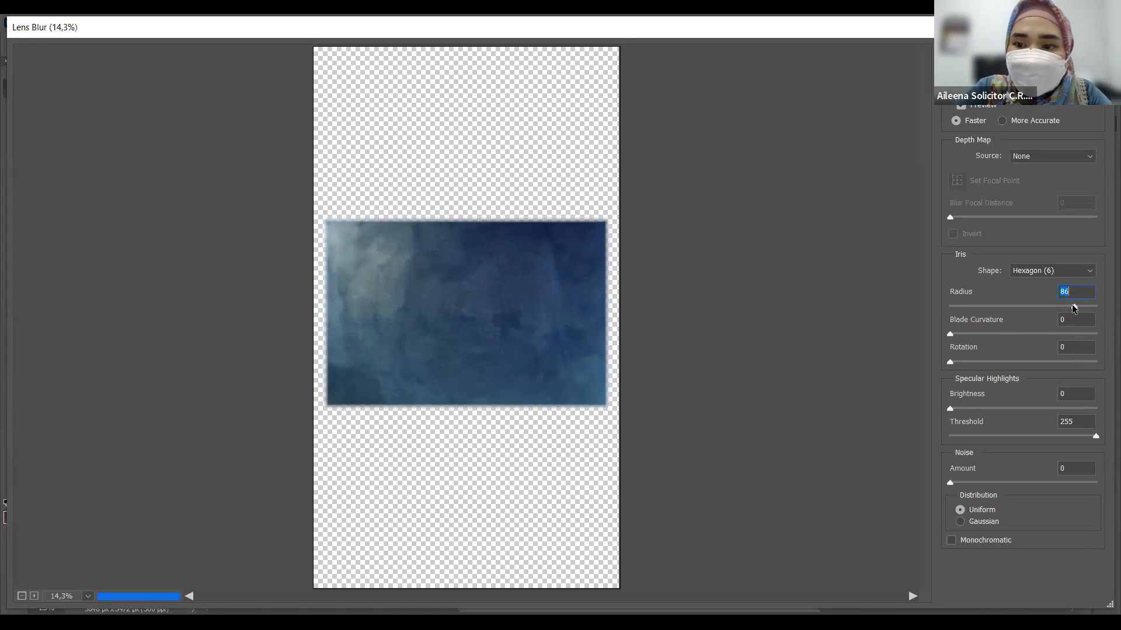
left_click_drag(995, 307, 954, 335)
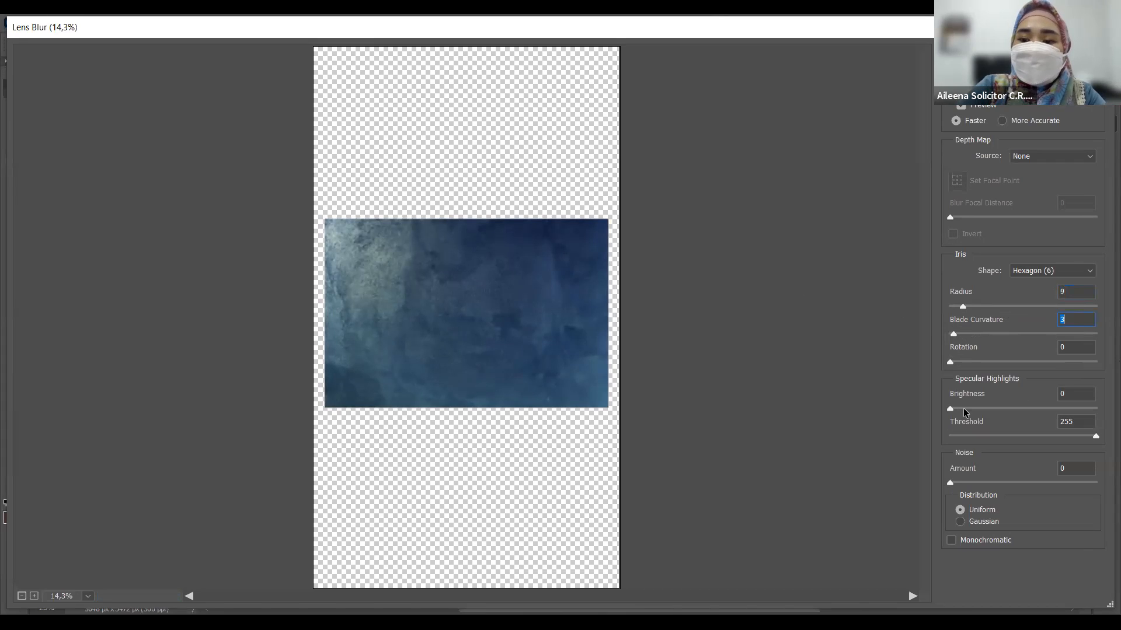
mouse_move(950, 409)
left_mouse_down()
mouse_move(1028, 414)
mouse_move(968, 410)
left_mouse_up()
left_click(984, 408)
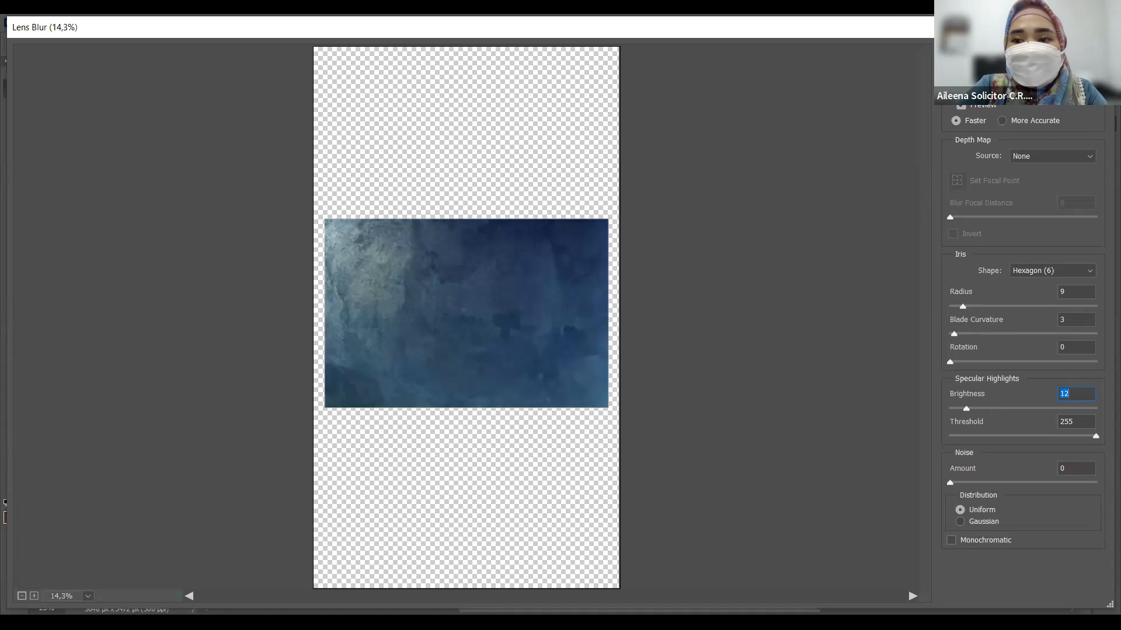
key("Return")
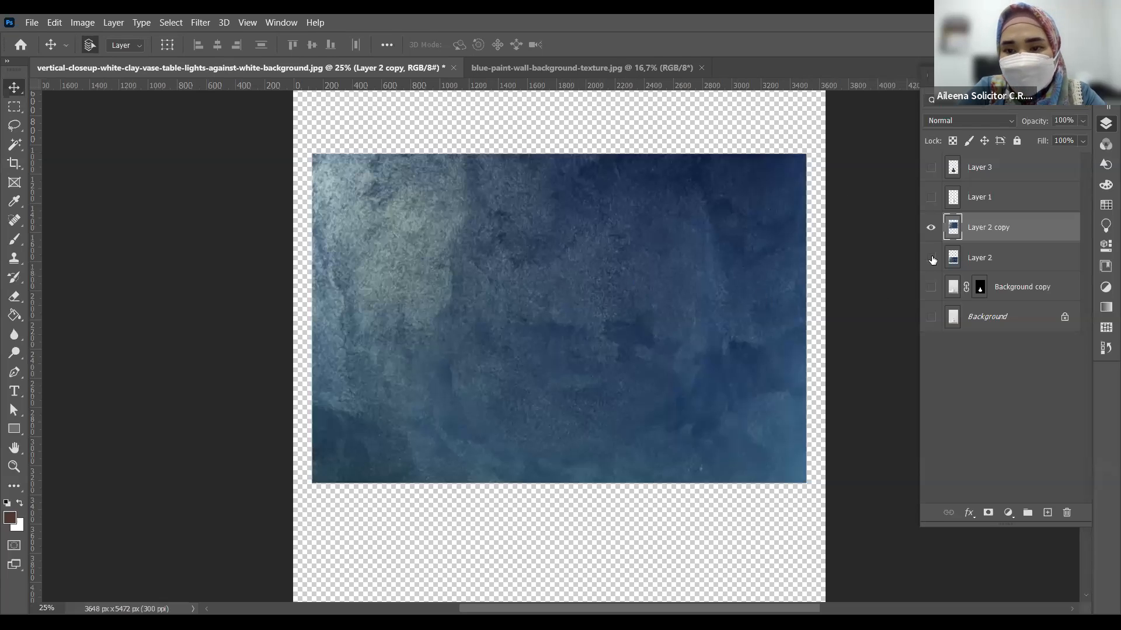
Show Layer 2 below its blurred copy and compare the two textures along their shared edge.
left_click(931, 258)
scroll(510, 505, "down", 2)
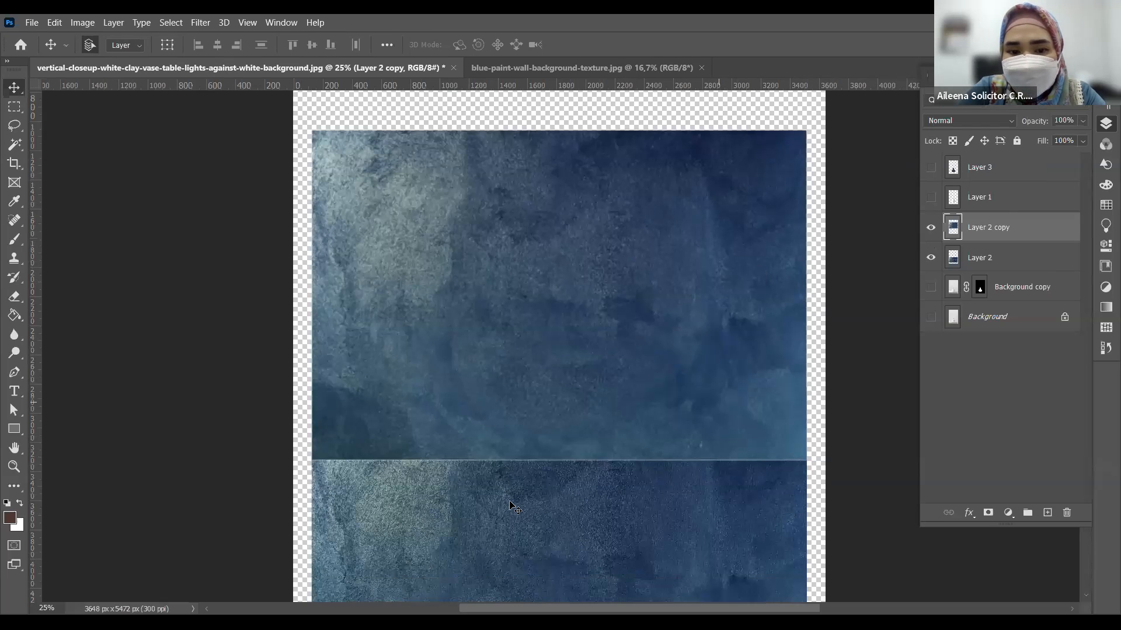
scroll(509, 505, "down", 1)
scroll(528, 351, "down", 4)
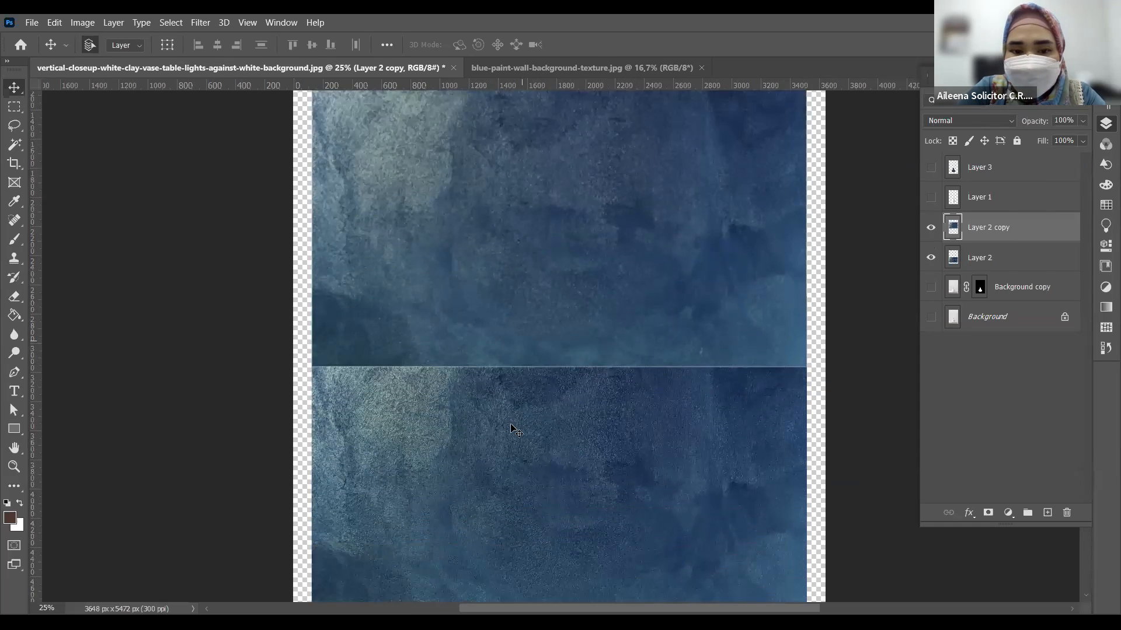
scroll(519, 297, "up", 3)
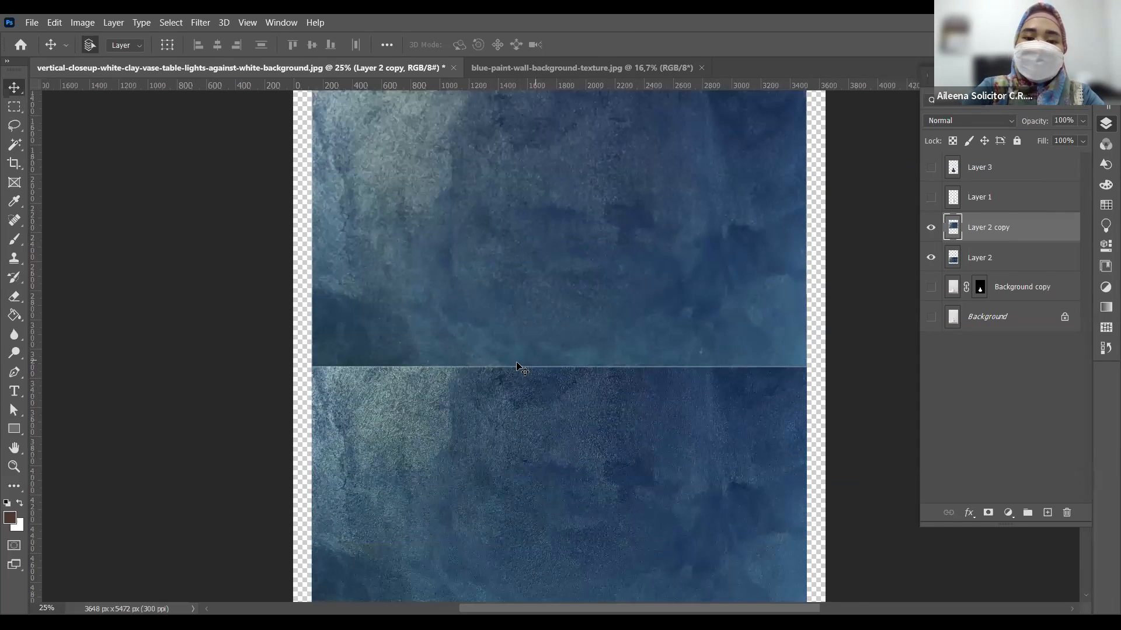
scroll(514, 353, "down", 4)
scroll(750, 587, "up", 1)
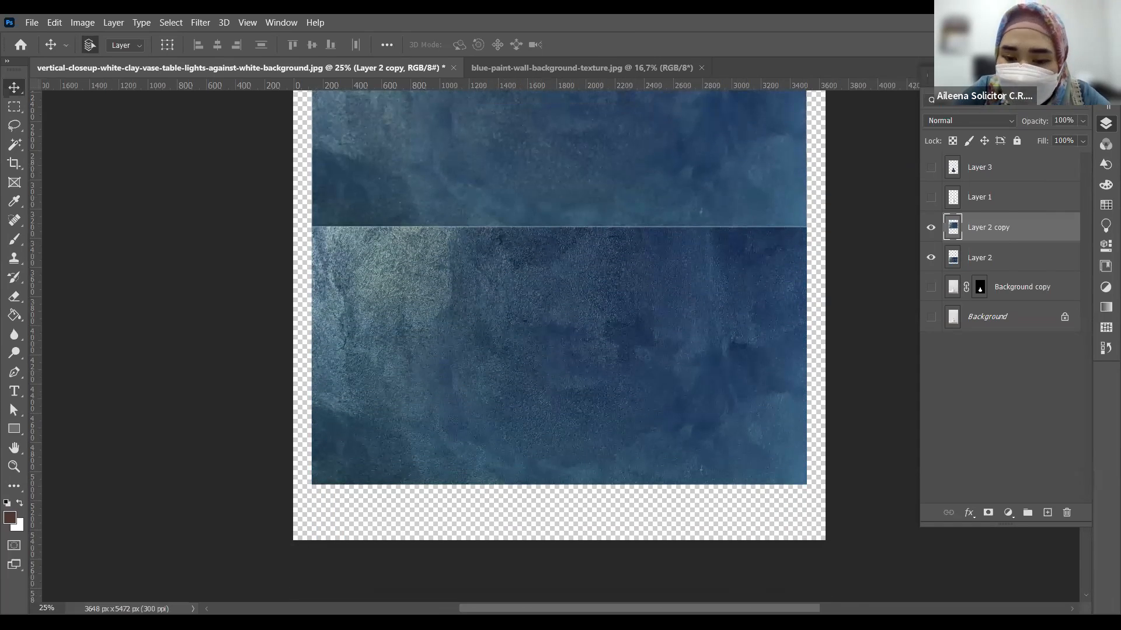
left_click(198, 21)
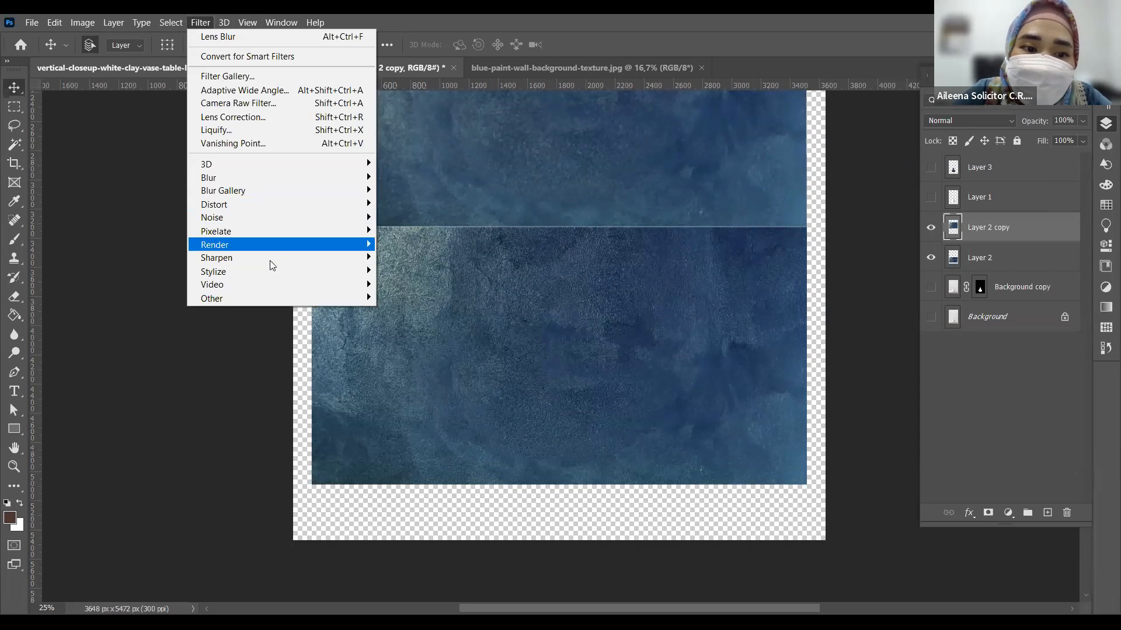
left_click(856, 492)
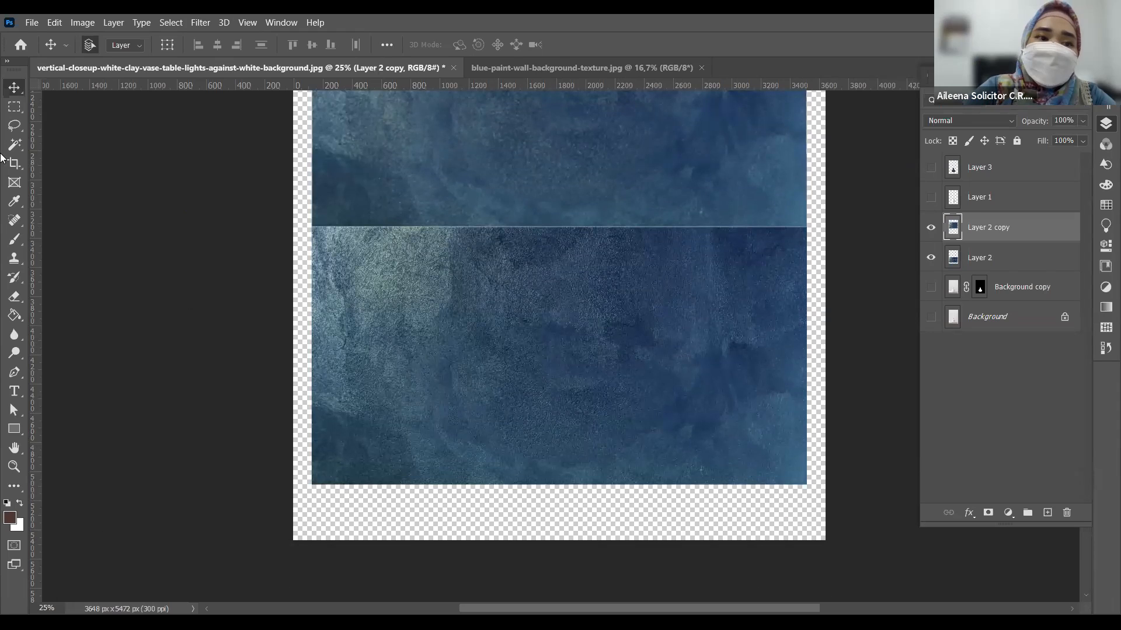
left_click(39, 21)
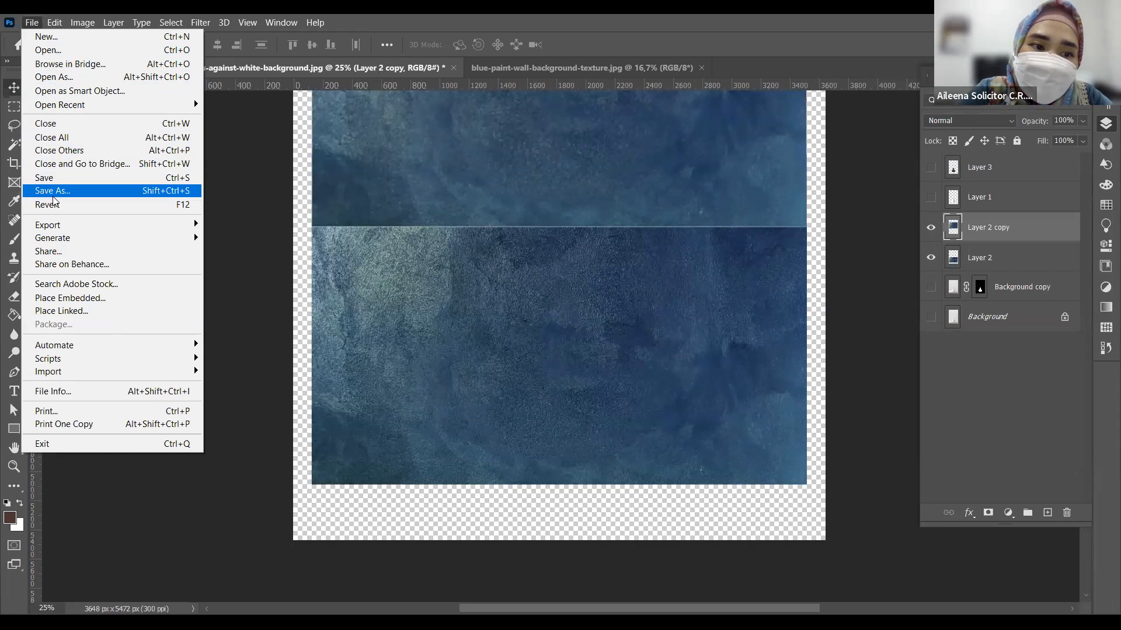
left_click(53, 195)
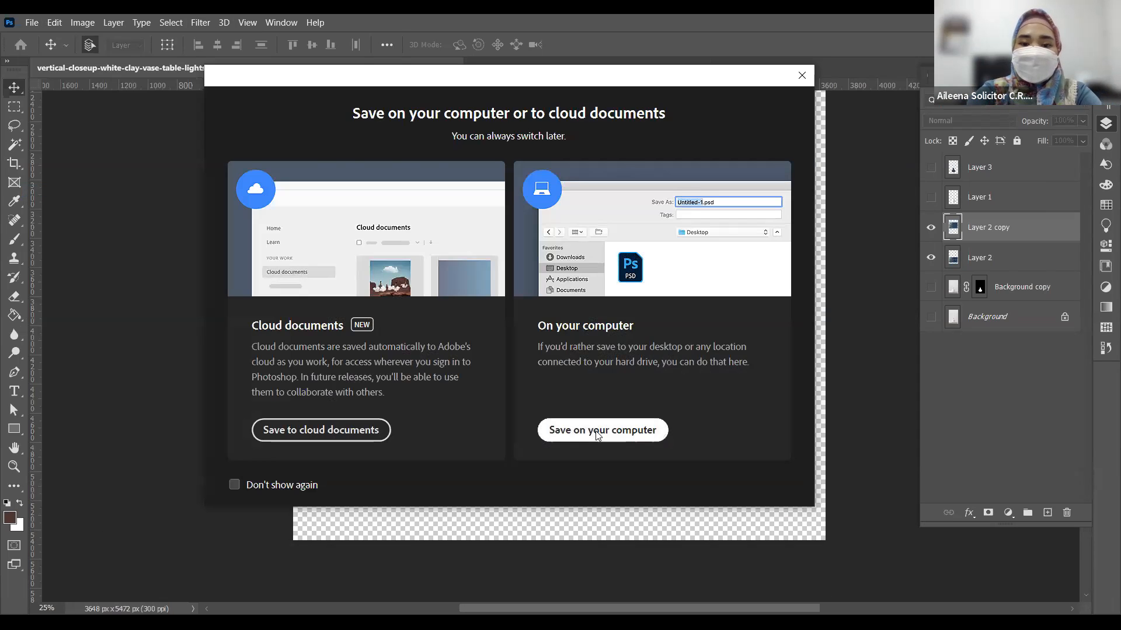
left_click(597, 432)
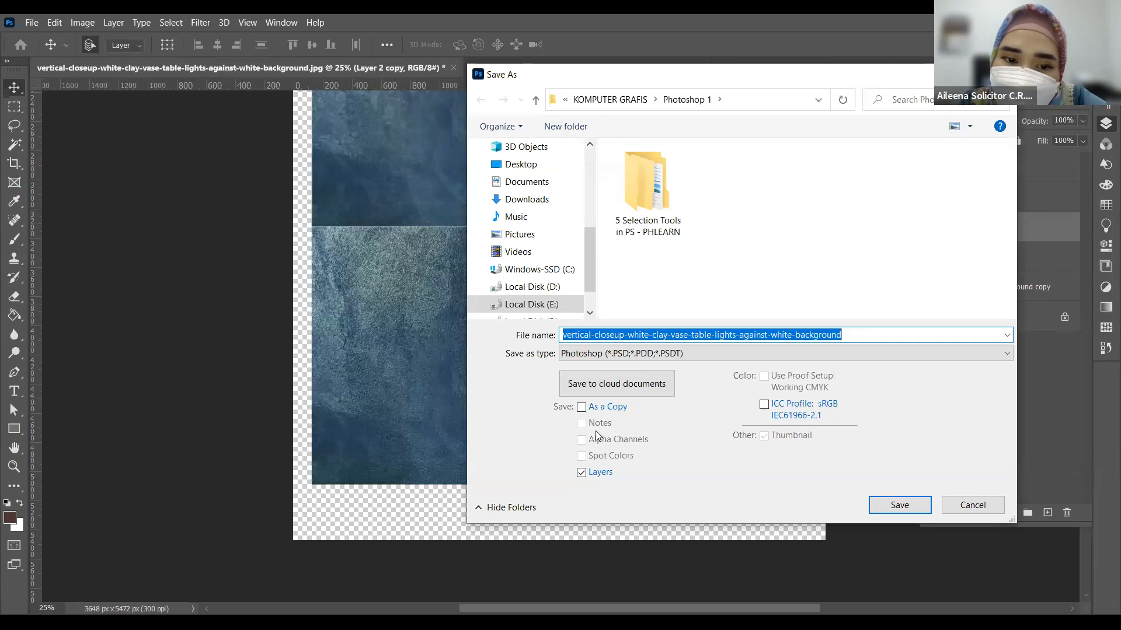
left_click(684, 353)
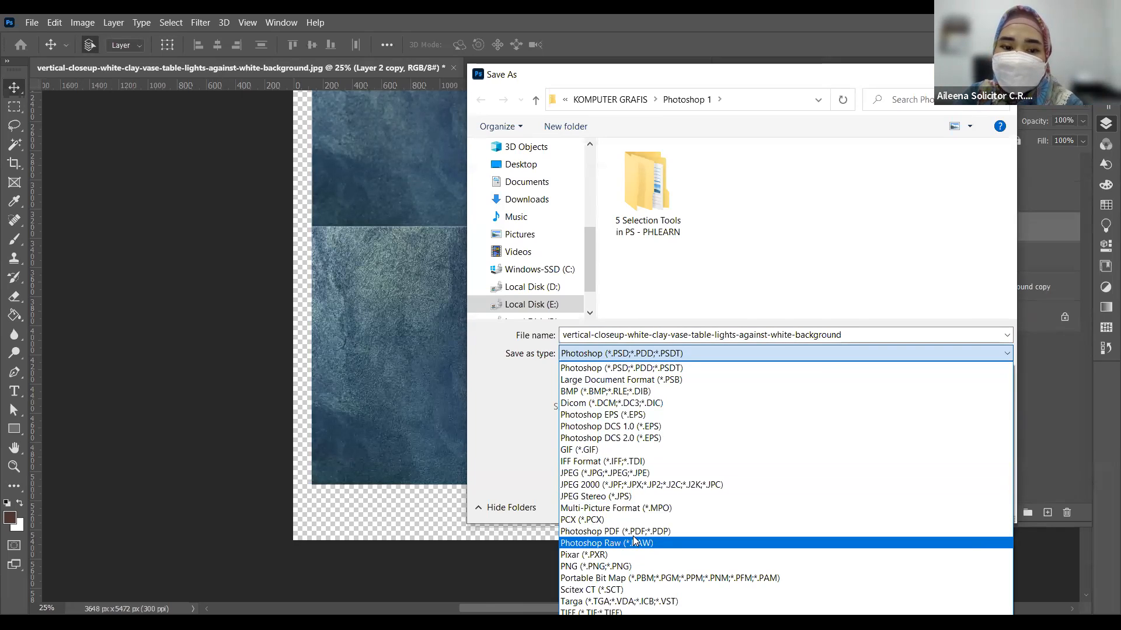
left_click(198, 291)
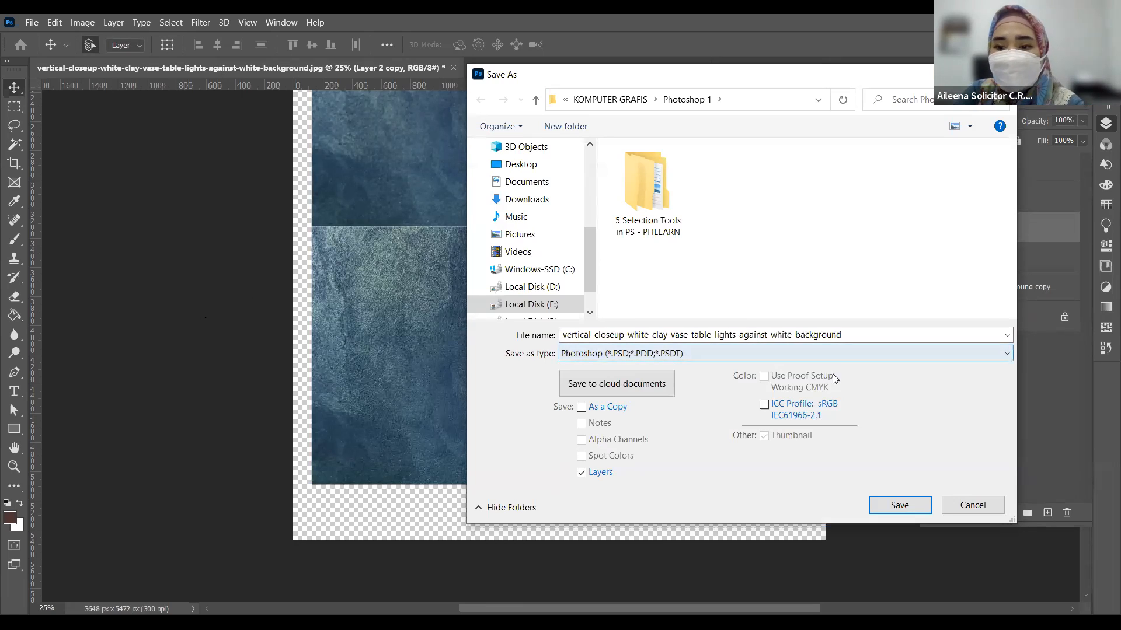
left_click(966, 504)
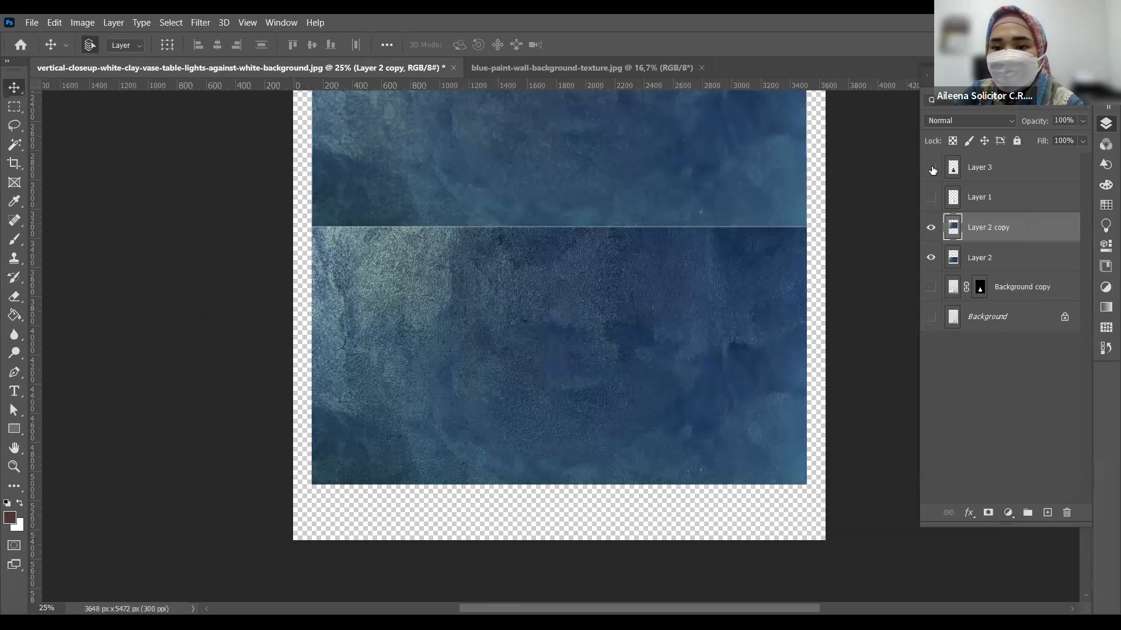
Show only the textured vase by making Layer 3 and Layer 1 visible and hiding Layer 2 copy and Layer 2.
left_click(931, 168)
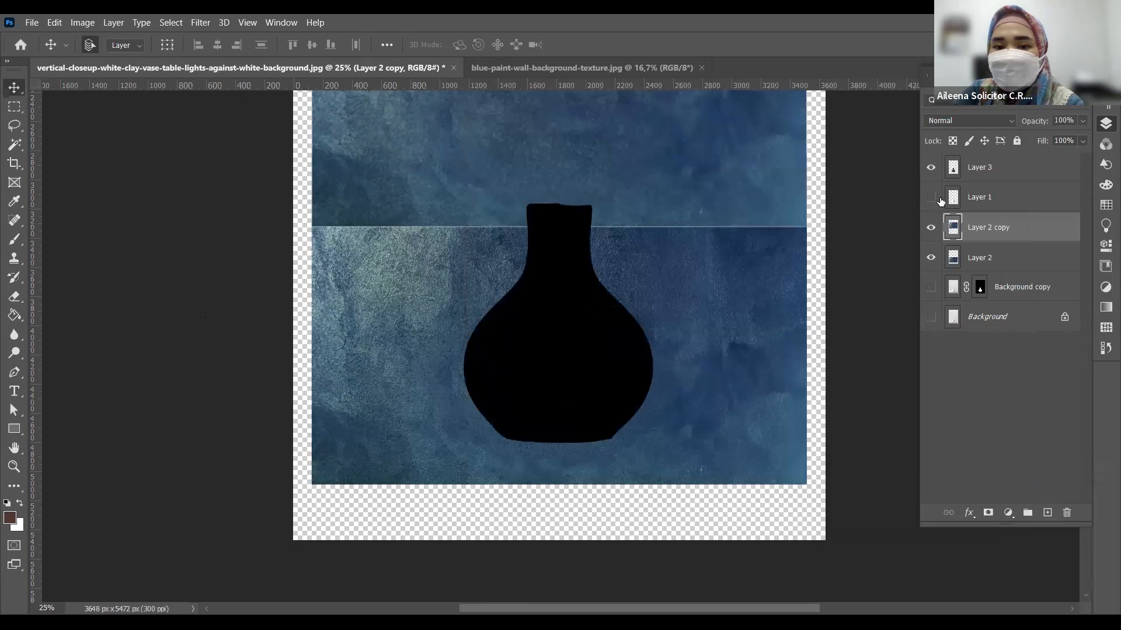
left_click(931, 227)
left_click(930, 257)
left_click(931, 197)
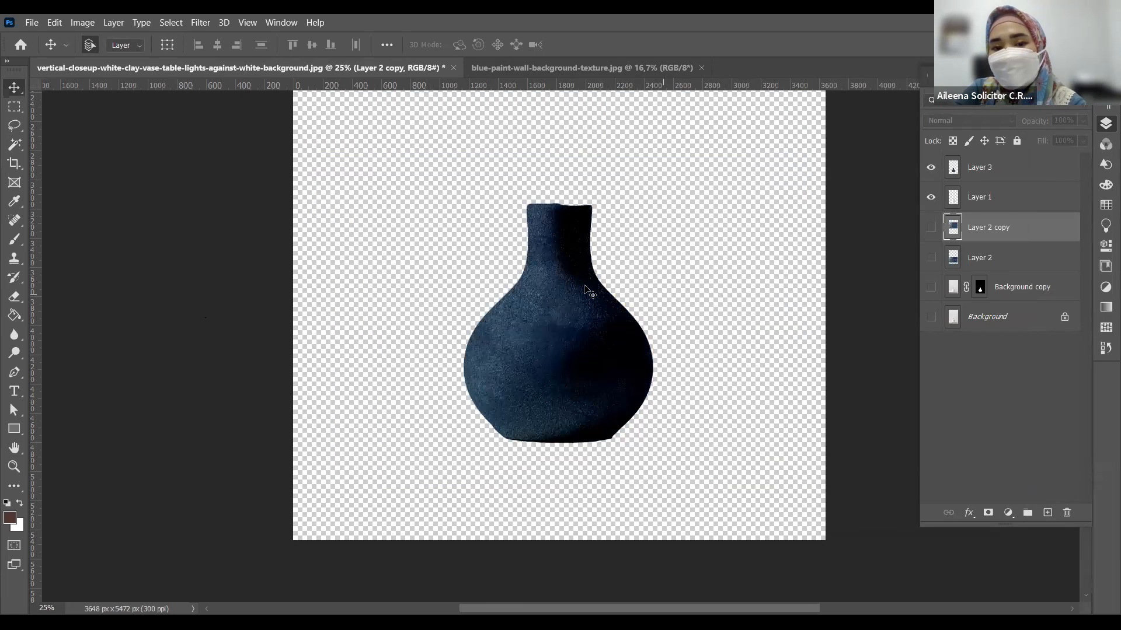
Set up saving the textured vase on the computer as PNG (*.PNG;*.PNG), and cancel the save.
scroll(650, 330, "up", 5)
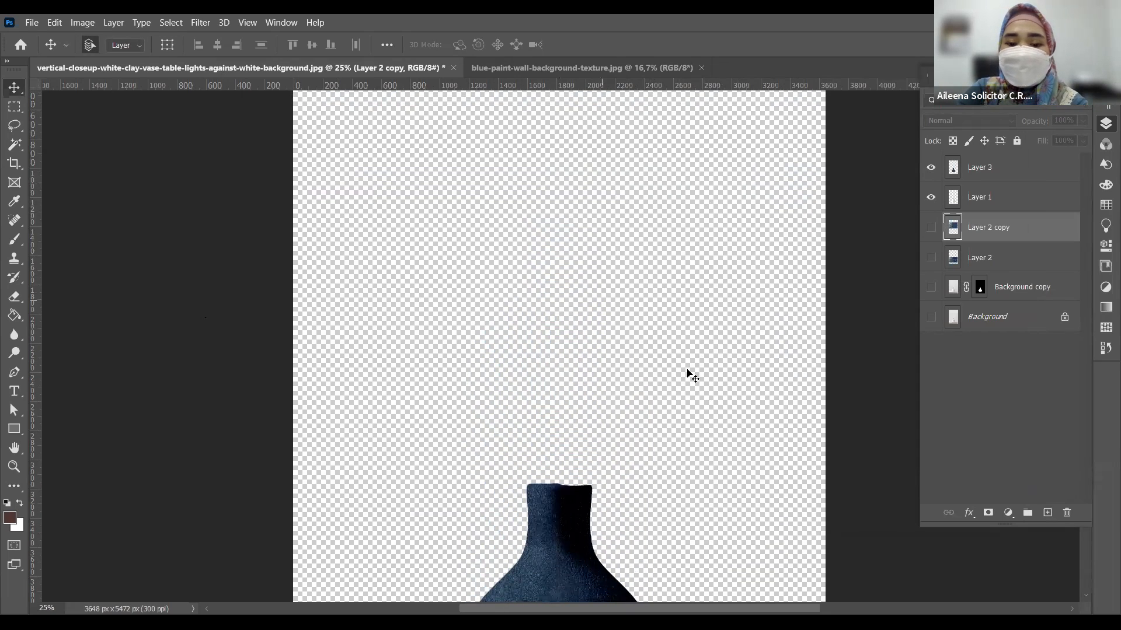
left_click(28, 24)
left_click(73, 191)
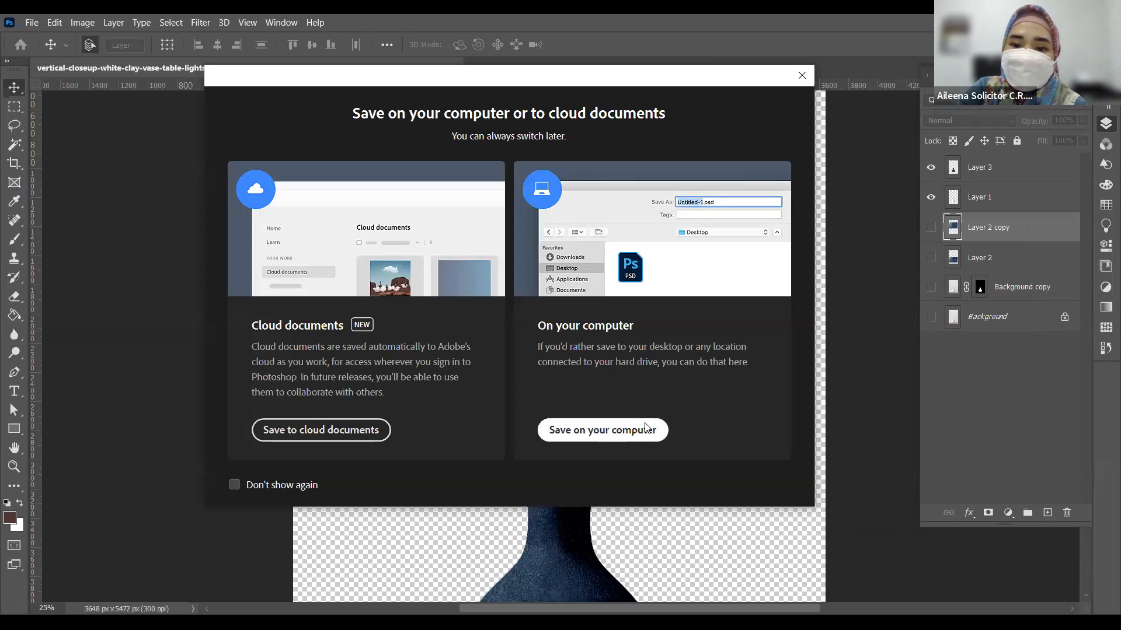
left_click(645, 429)
left_click(642, 353)
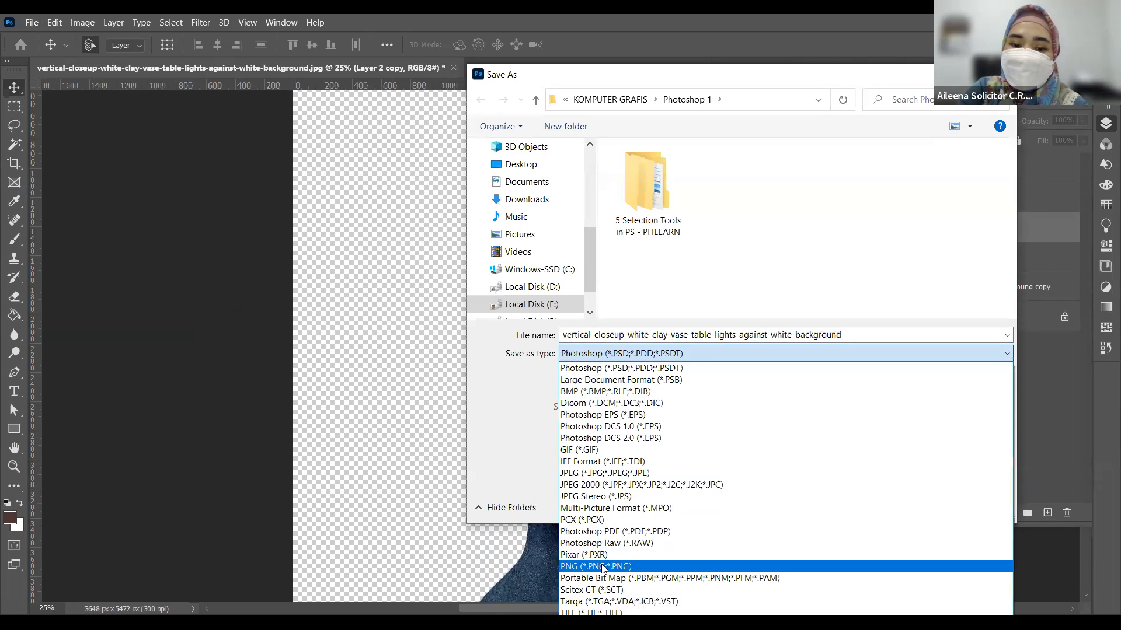
left_click(607, 566)
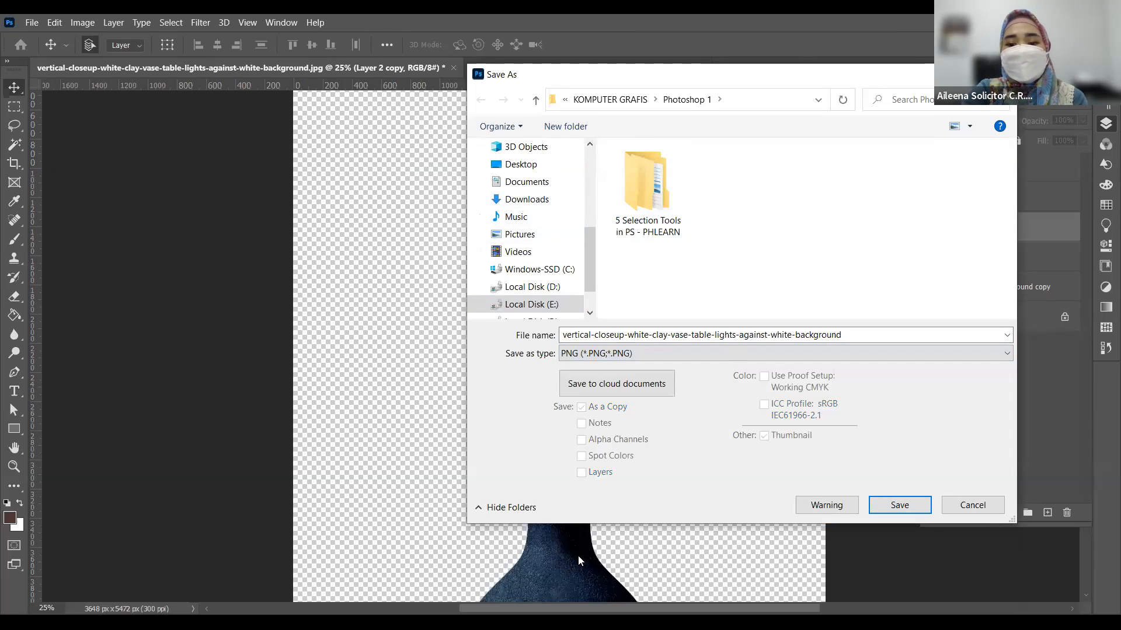
left_click(761, 351)
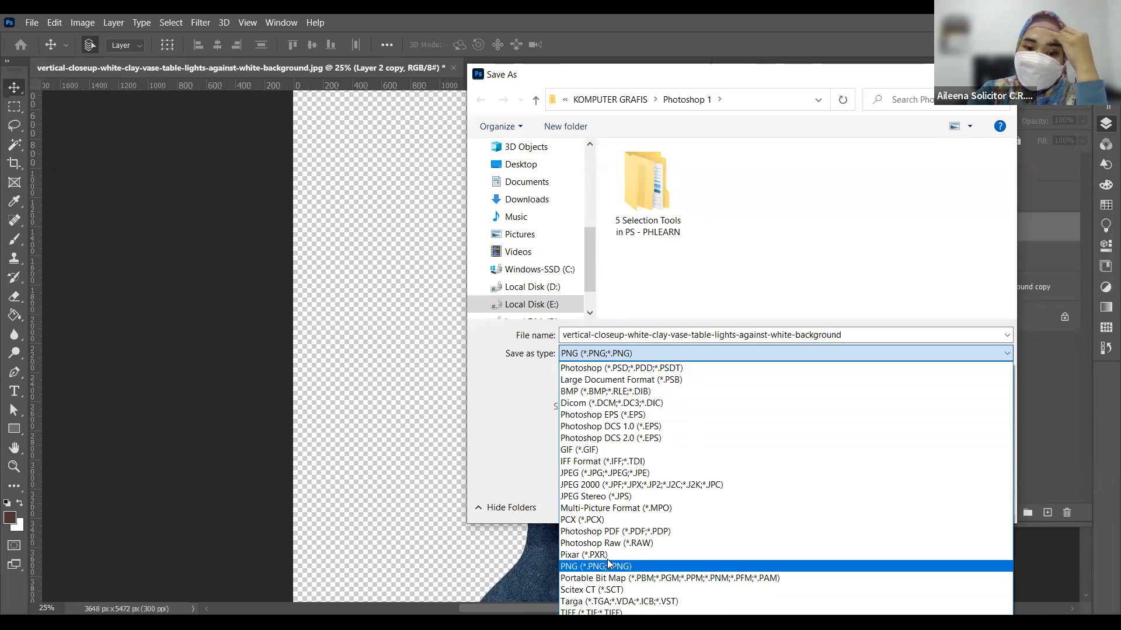
left_click(141, 338)
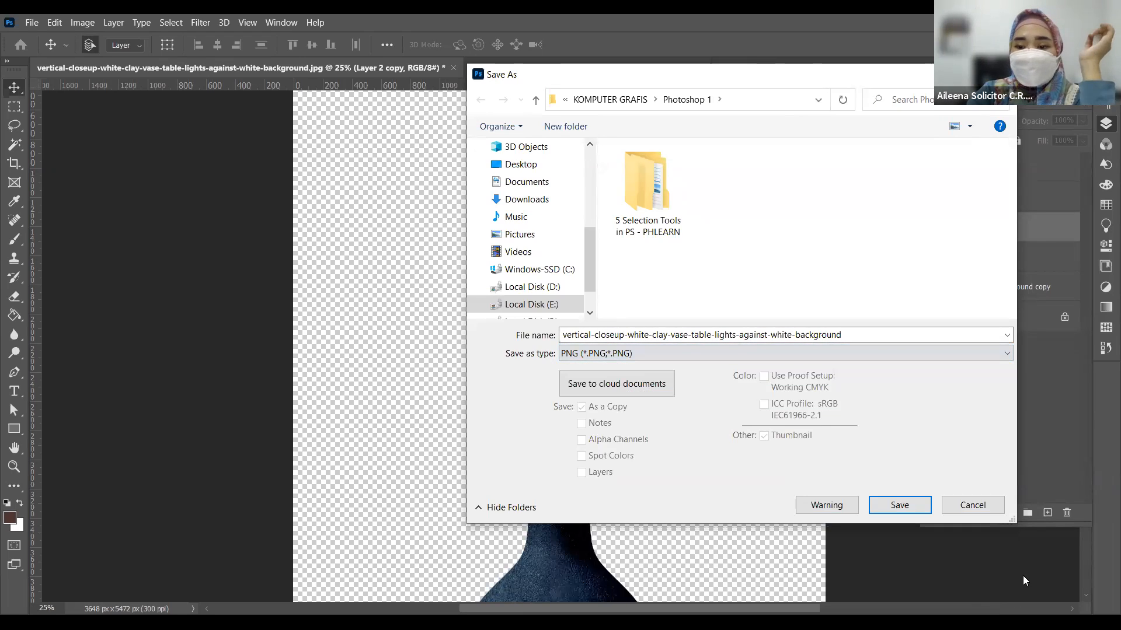
left_click(983, 509)
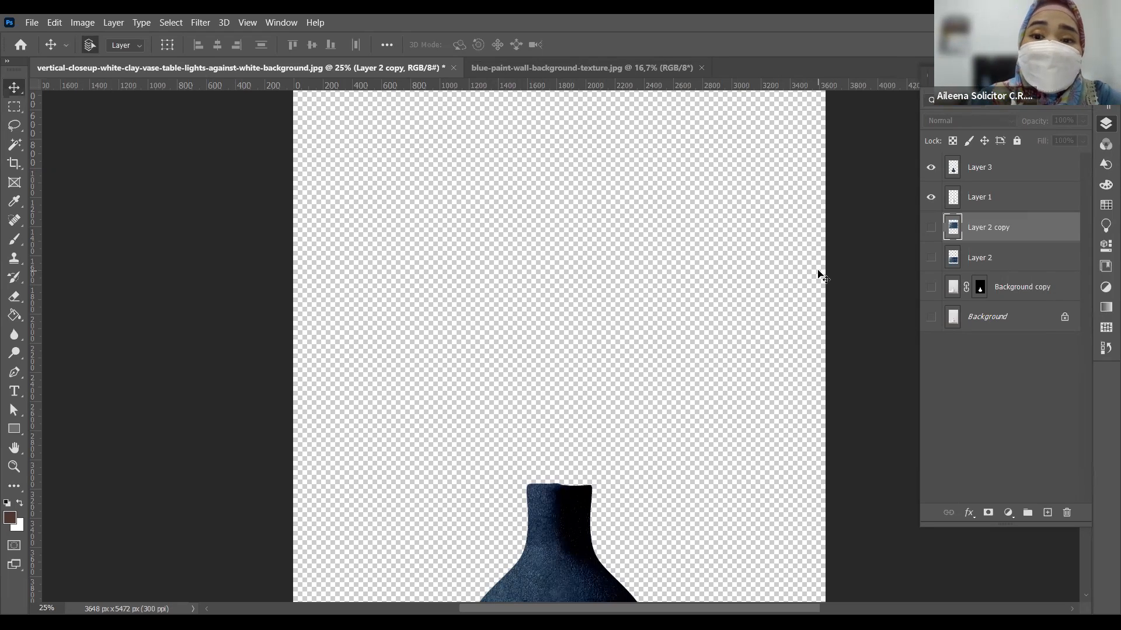
Examine the colour modes and bit depths available for the vase image without changing them.
left_click(93, 21)
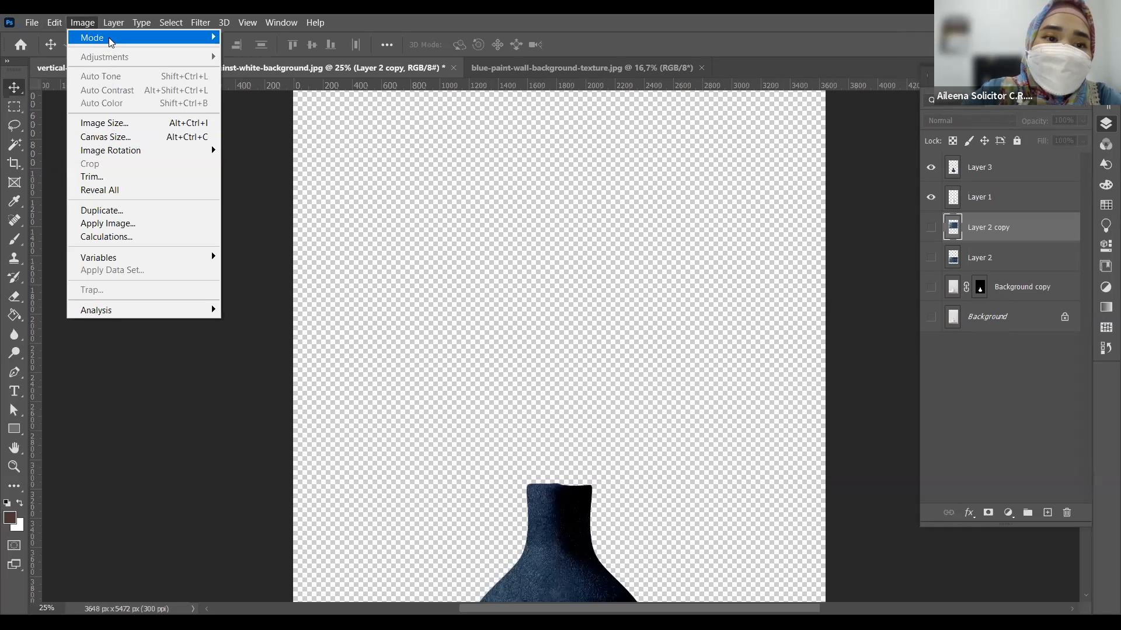
mouse_move(143, 38)
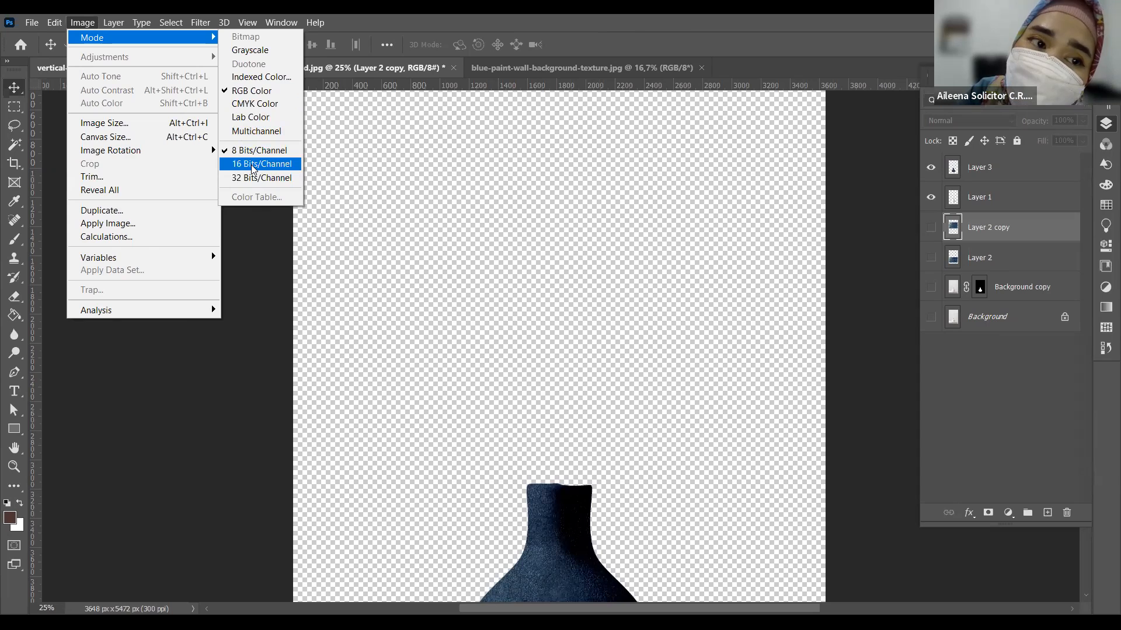
left_click(250, 24)
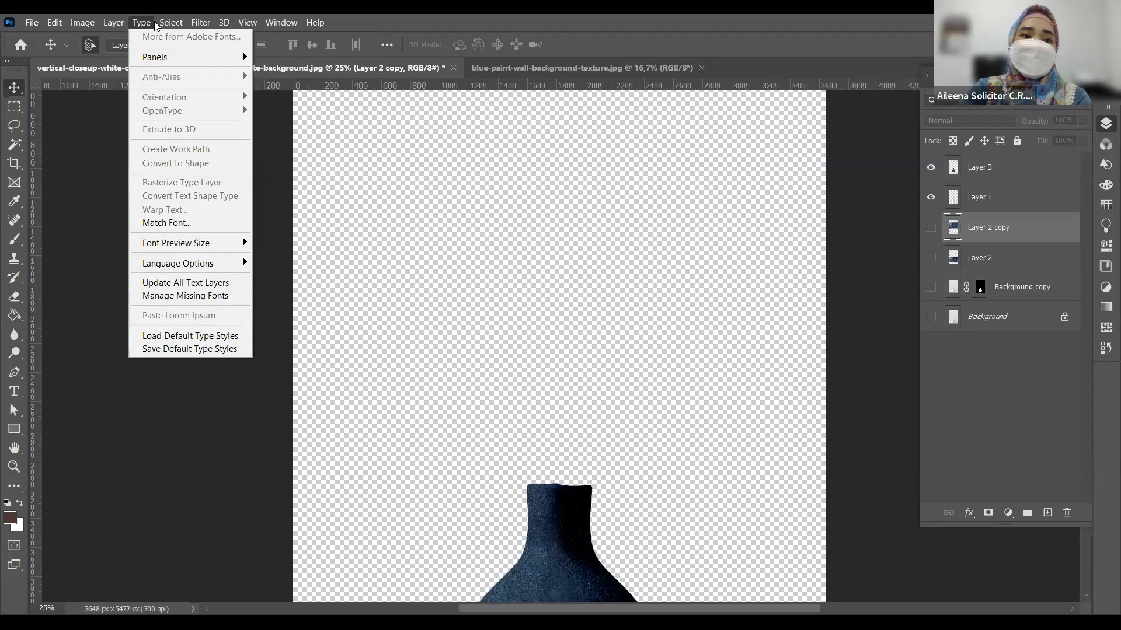
left_click(155, 20)
left_click(122, 23)
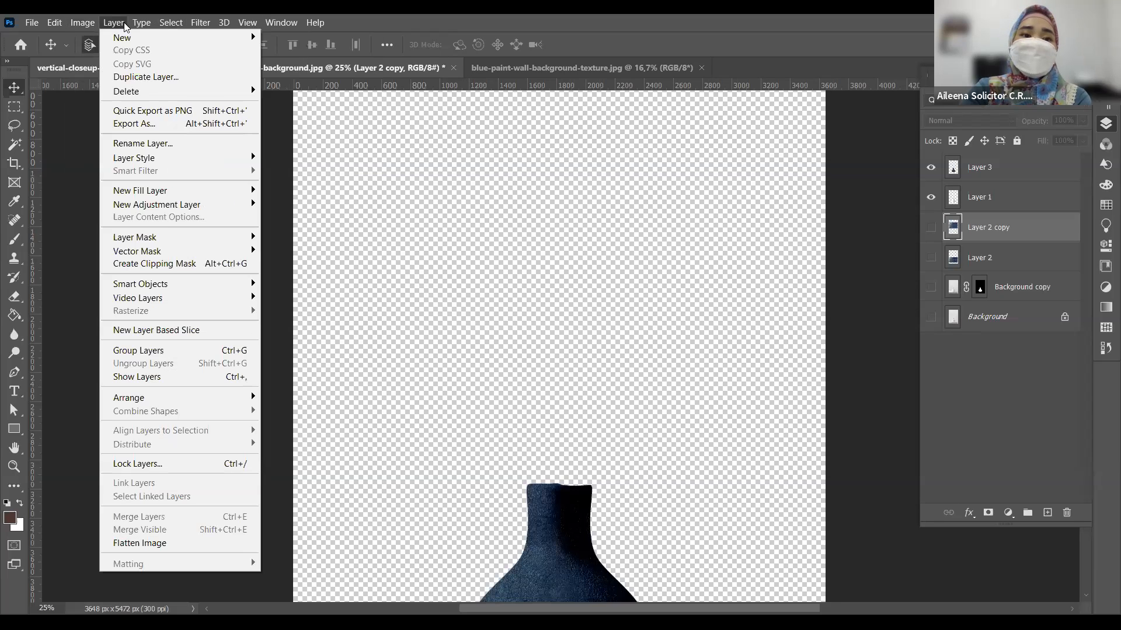
left_click(141, 23)
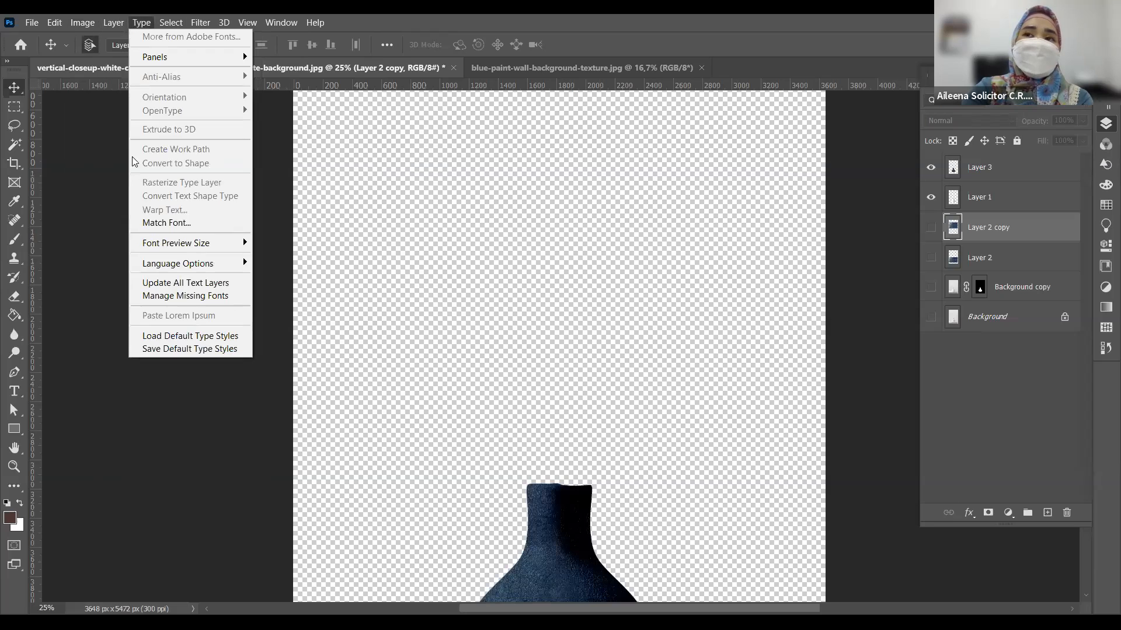
left_click(88, 227)
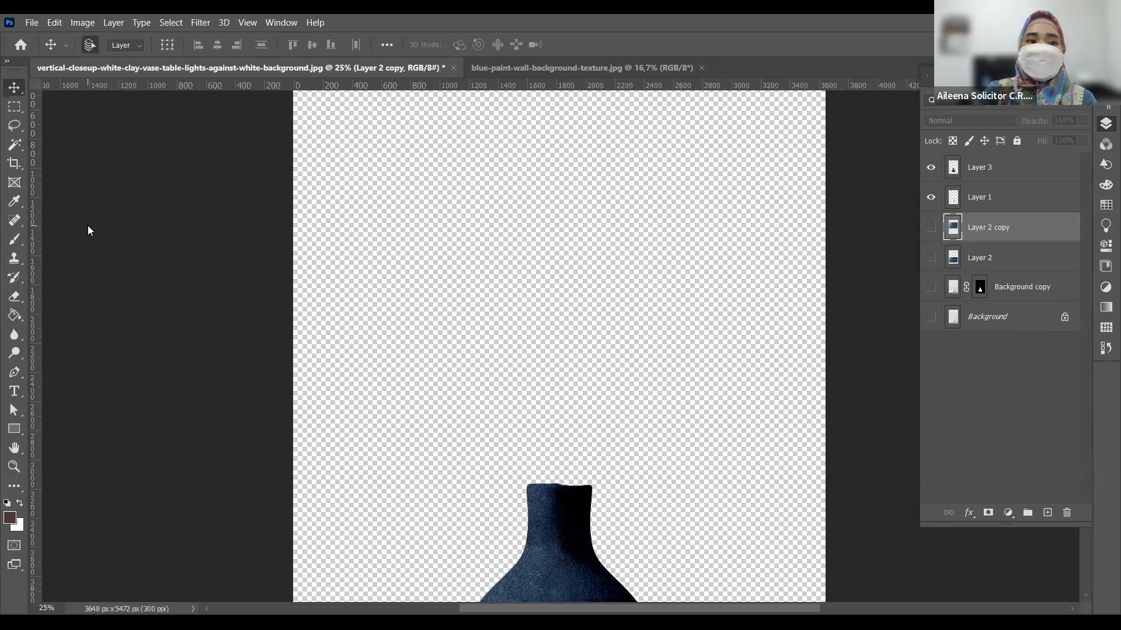
scroll(88, 230, "up", 1)
left_click(82, 21)
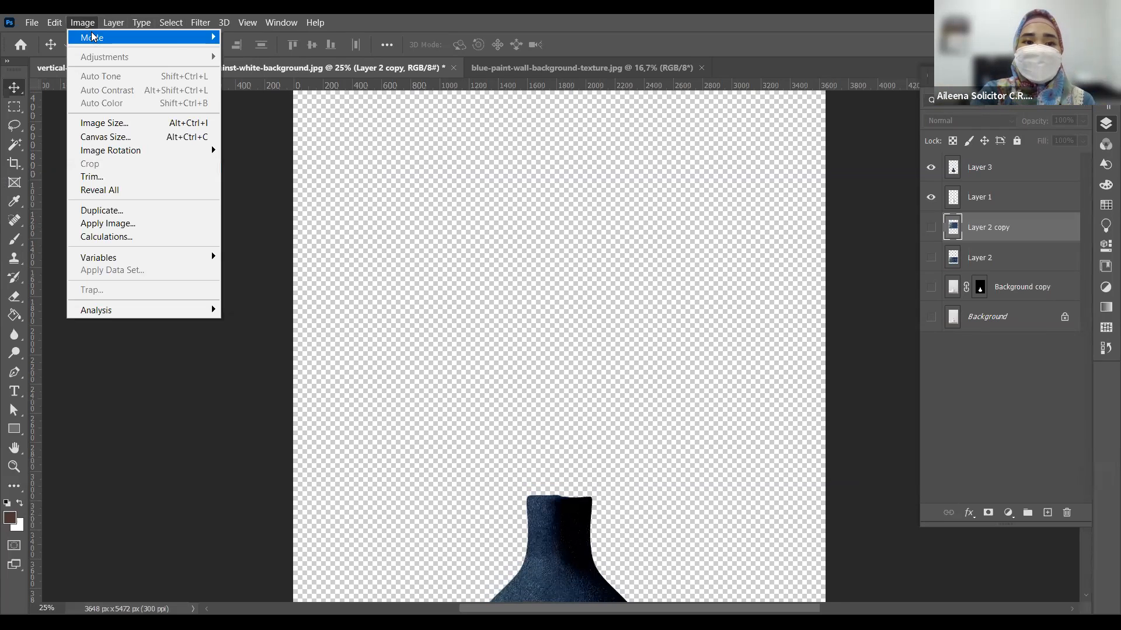
mouse_move(92, 38)
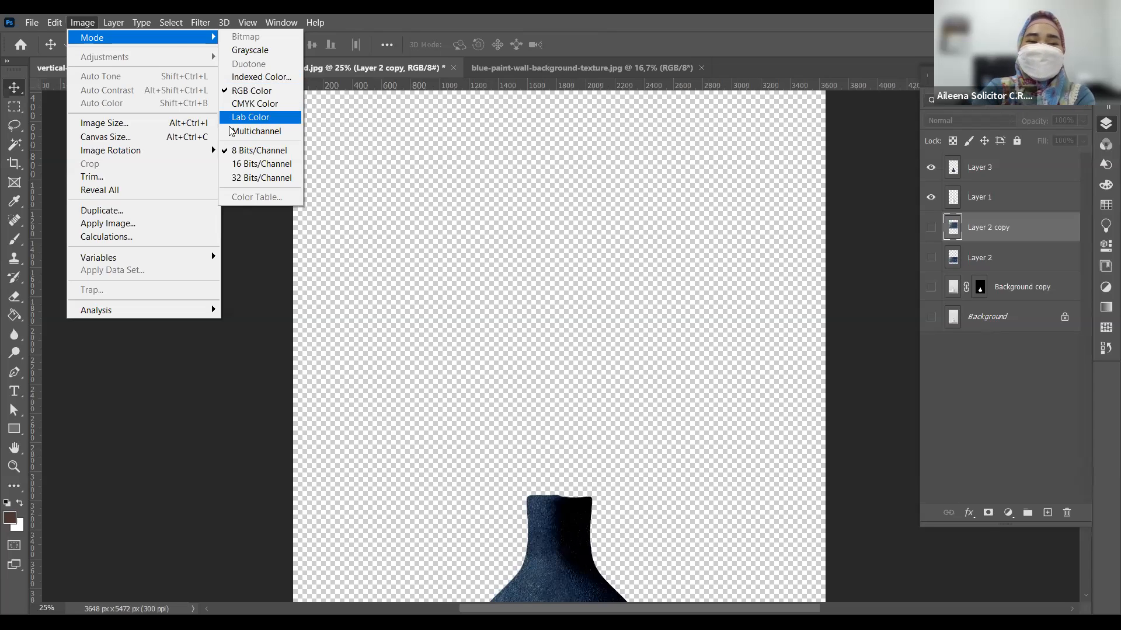
left_click(184, 410)
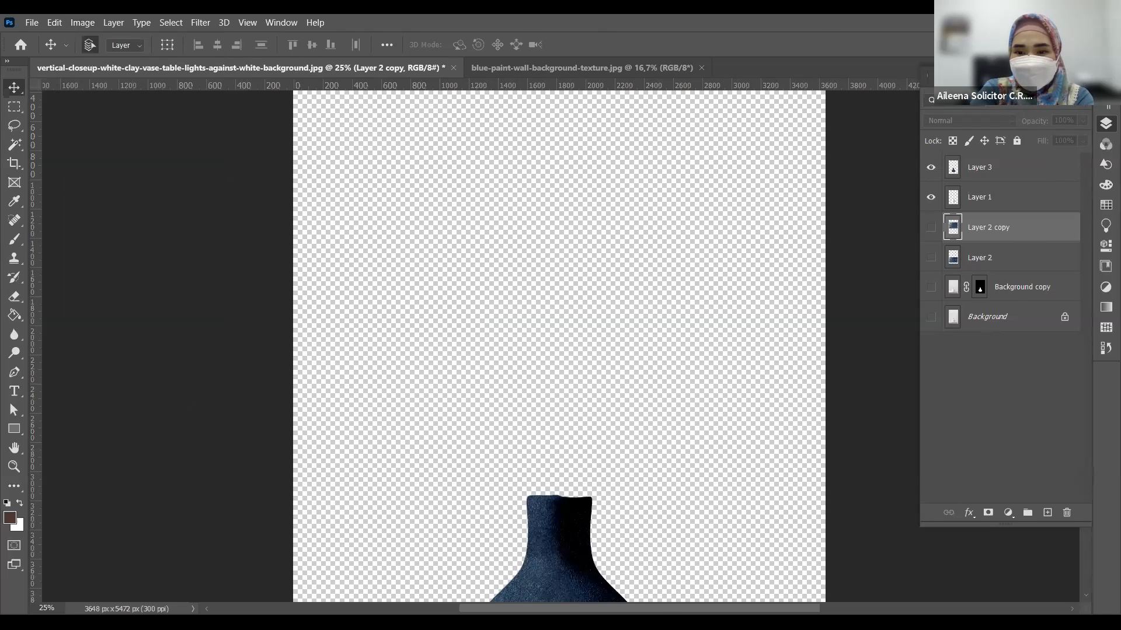
scroll(770, 226, "down", 1)
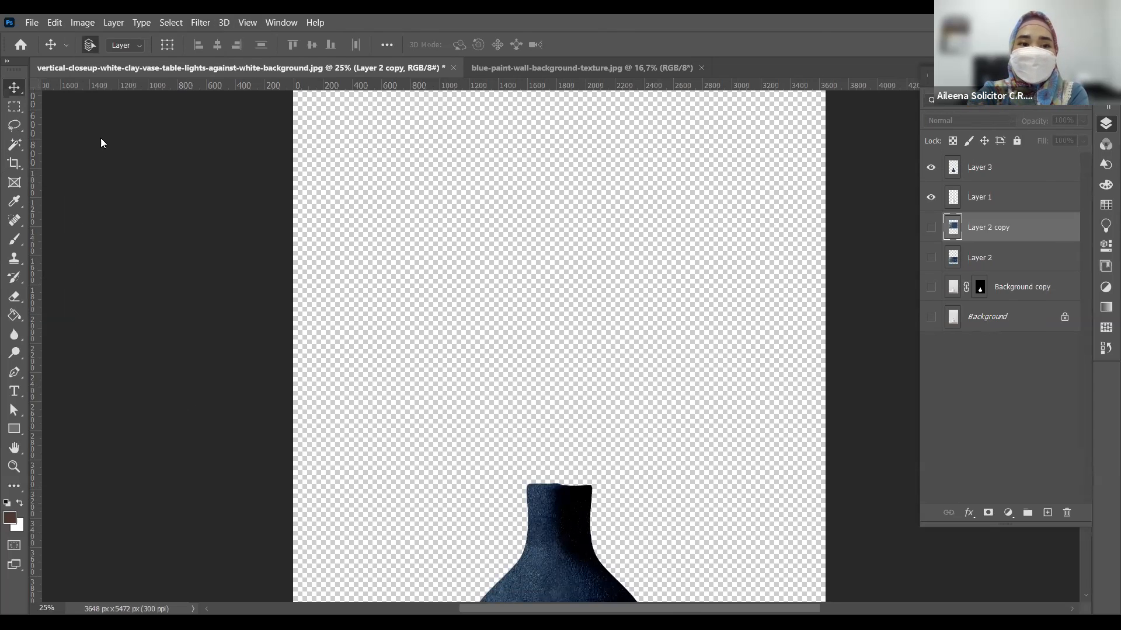
left_click(163, 26)
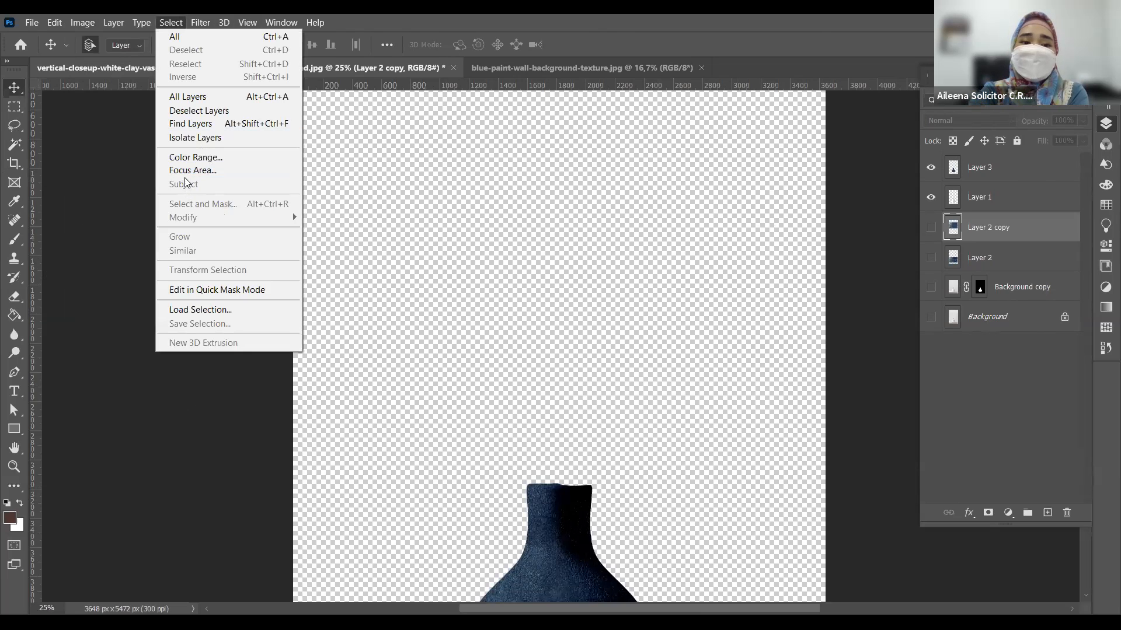
left_click(120, 153)
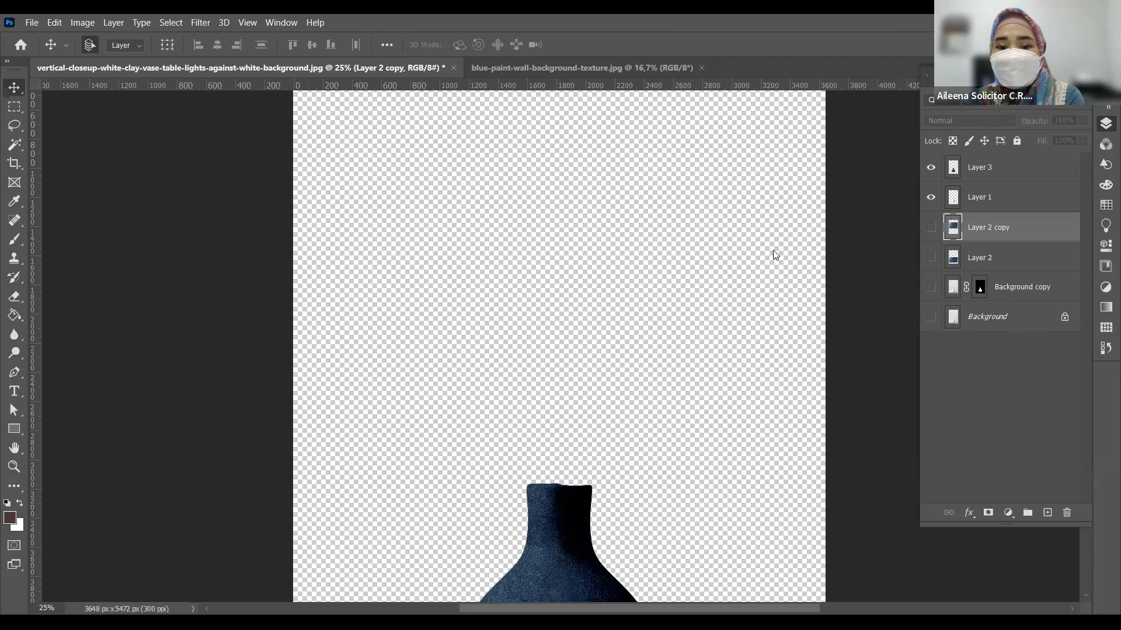
scroll(412, 254, "down", 3)
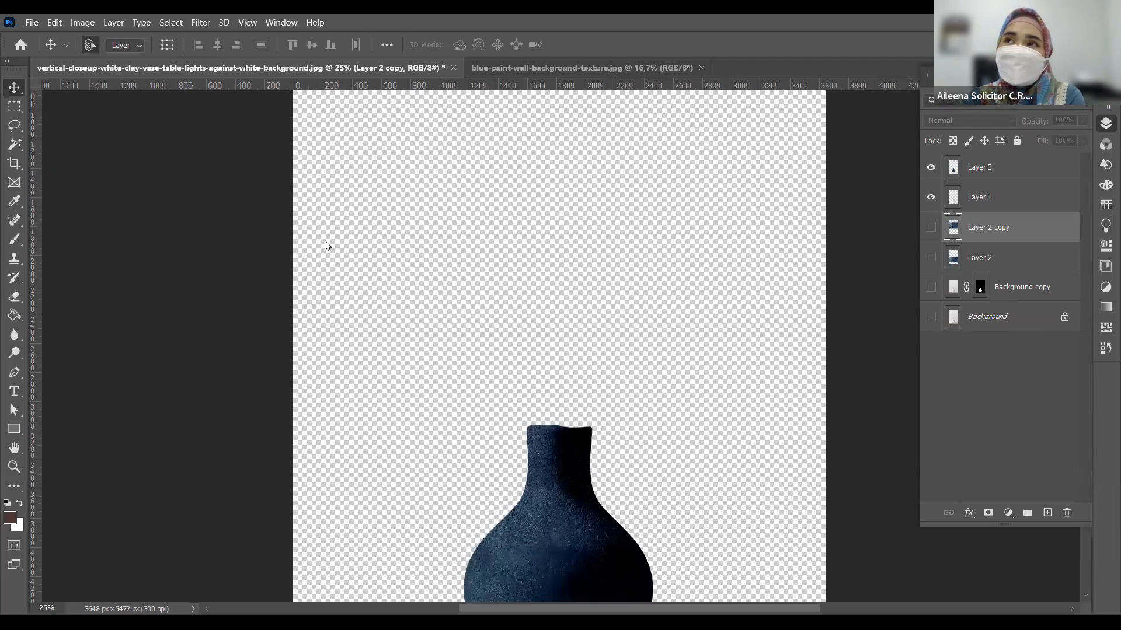
scroll(417, 333, "down", 4)
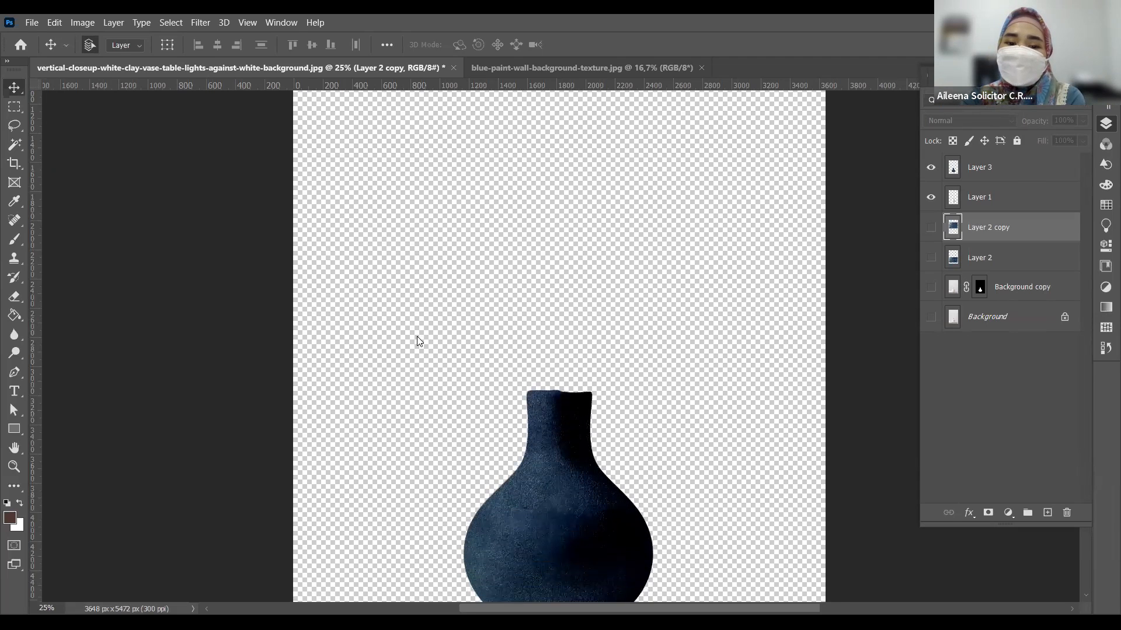
scroll(490, 342, "up", 2)
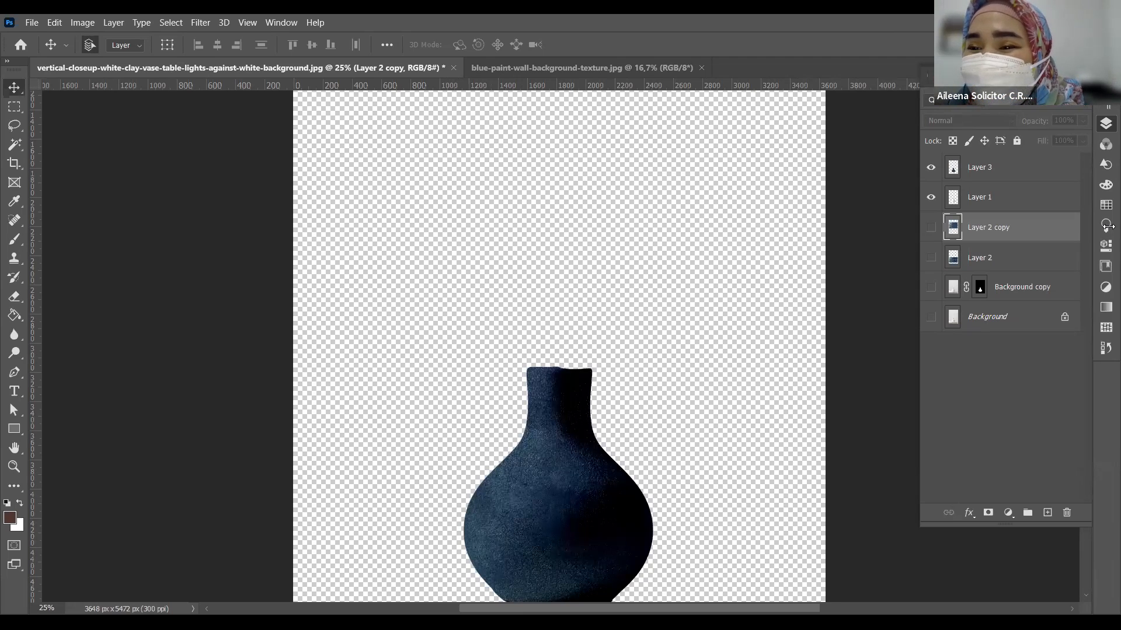
scroll(824, 172, "down", 3)
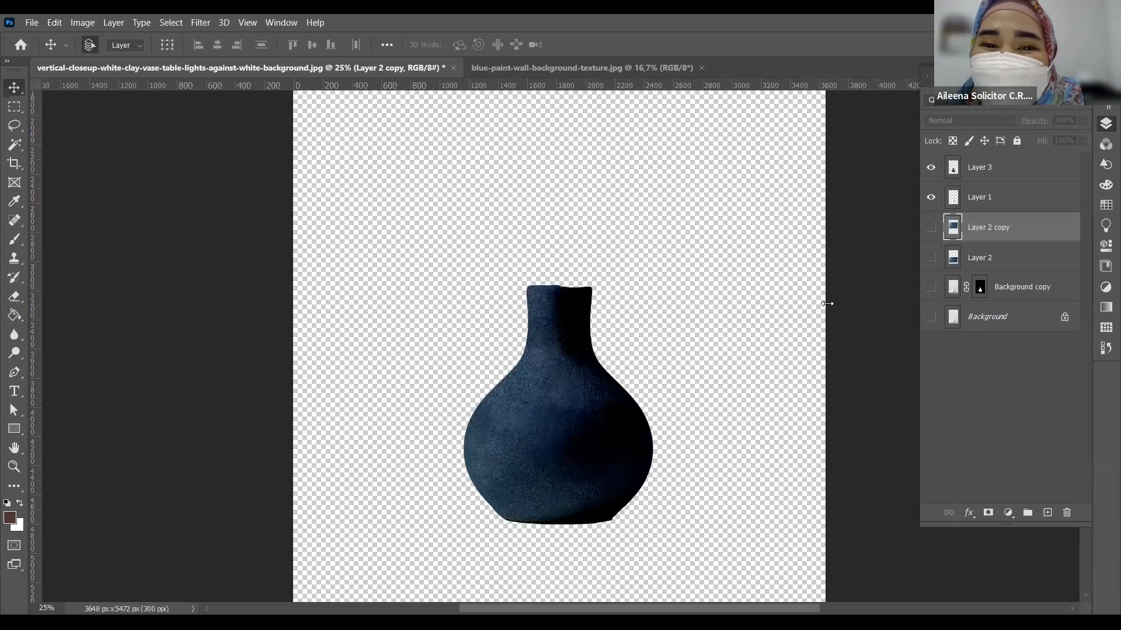
scroll(739, 300, "up", 3)
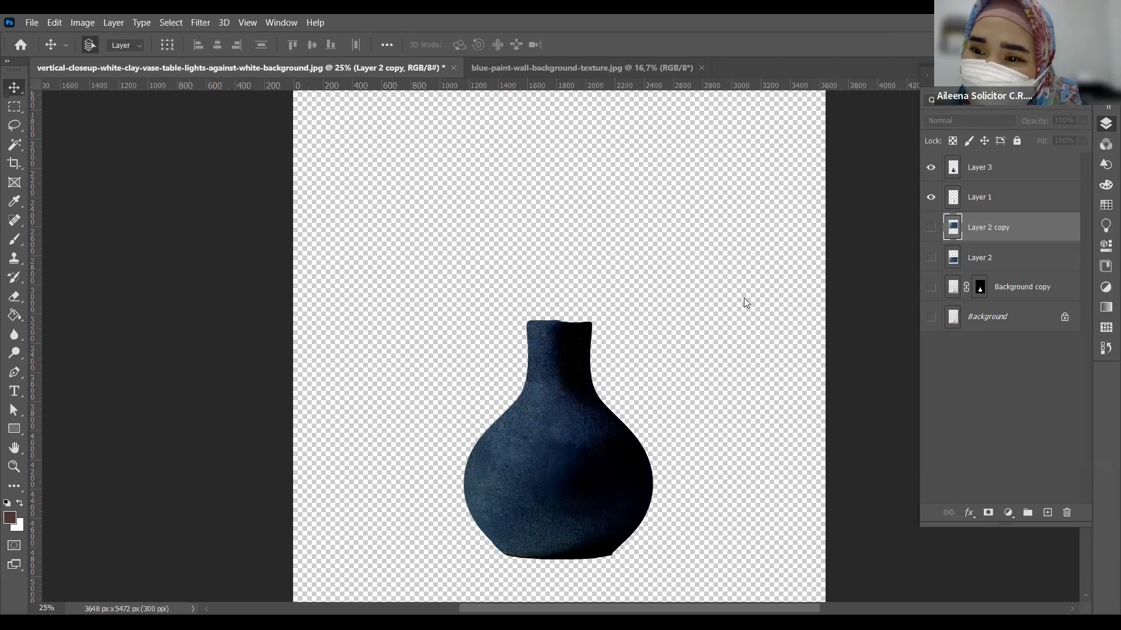
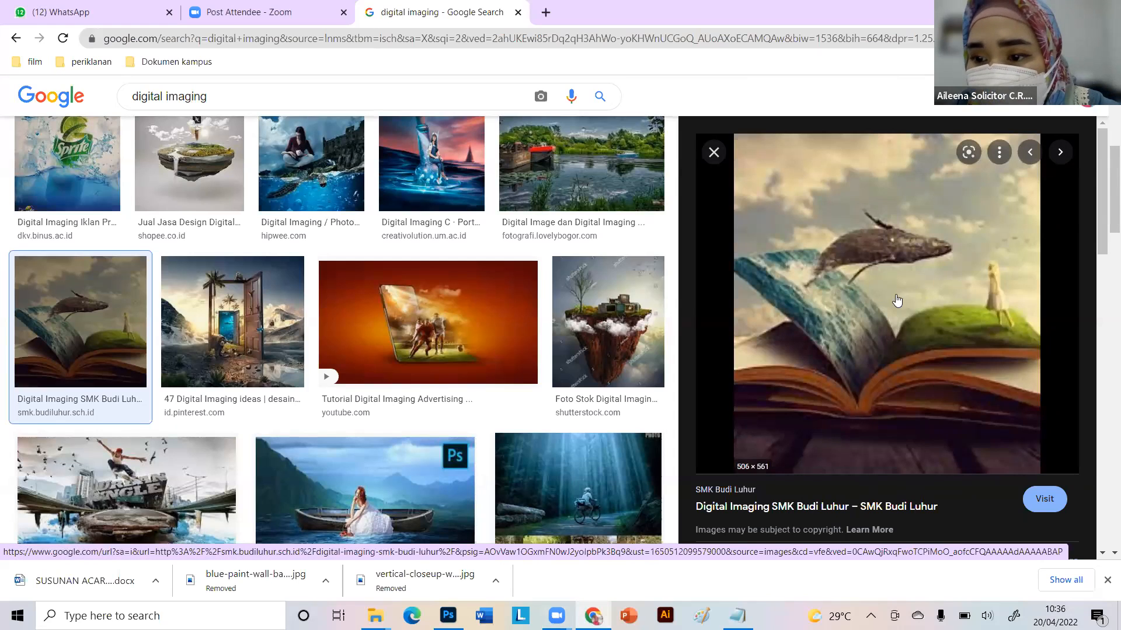
Preview the bottle-at-sea and tied-up couple composites in the digital imaging search results, and look through the related images.
left_click(419, 165)
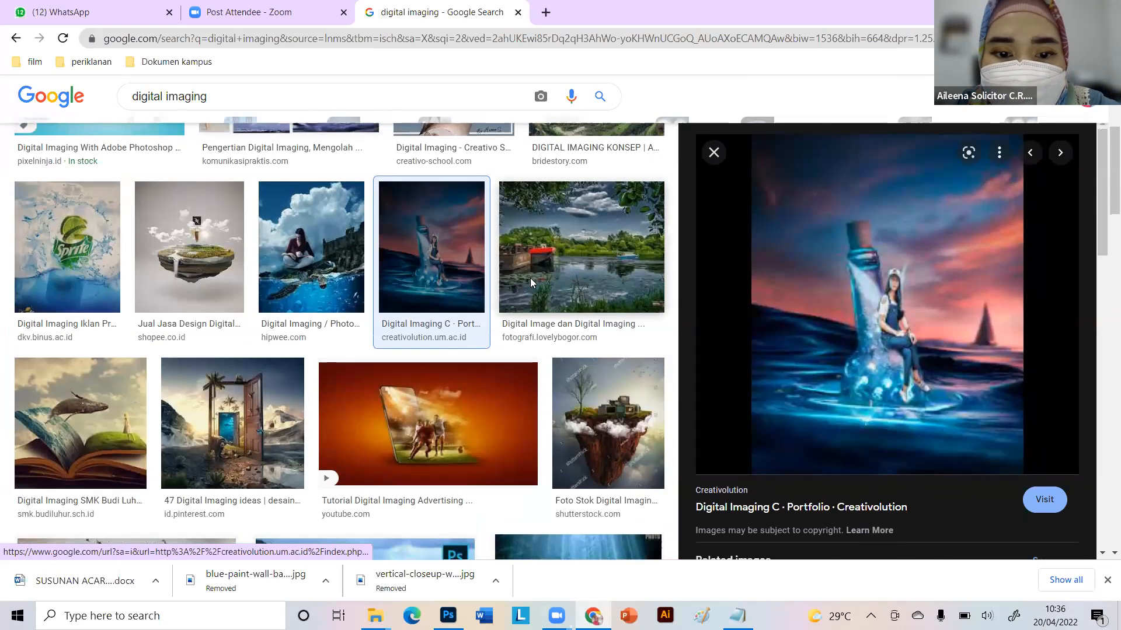
scroll(575, 274, "up", 4)
left_click(607, 295)
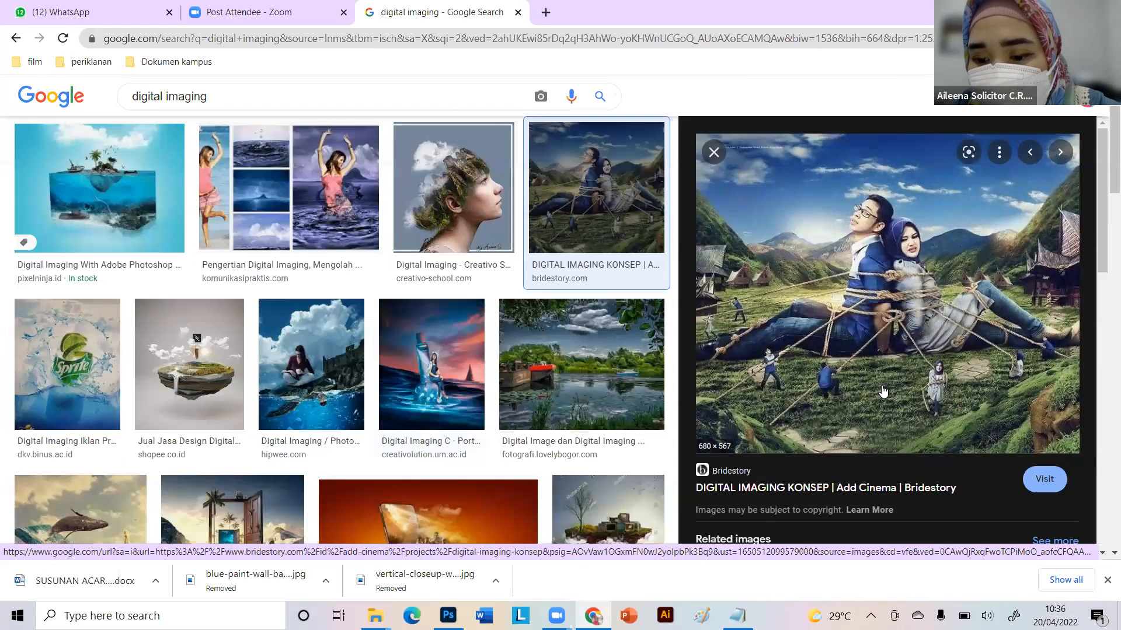
scroll(886, 390, "down", 1)
scroll(888, 369, "down", 5)
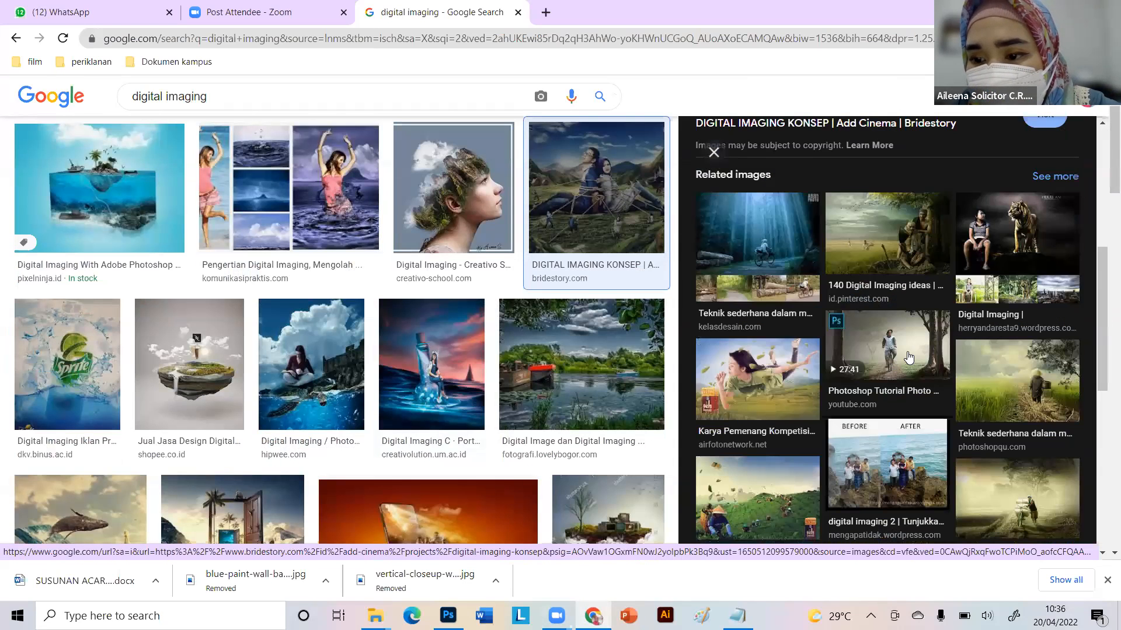
scroll(875, 332, "down", 2)
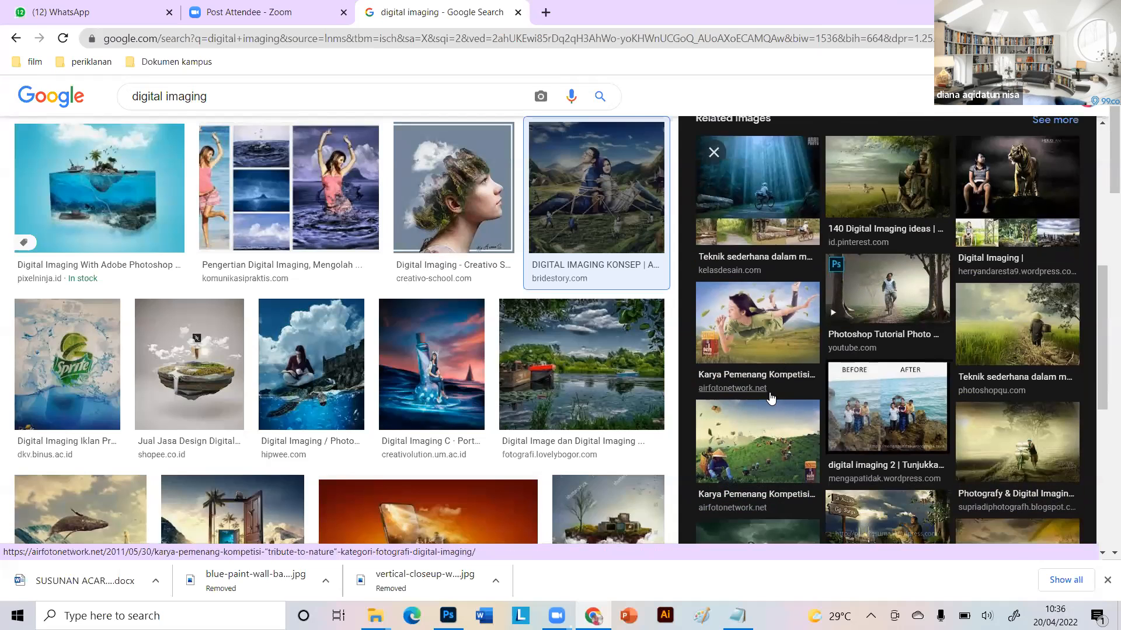
scroll(561, 405, "down", 1)
scroll(561, 405, "down", 3)
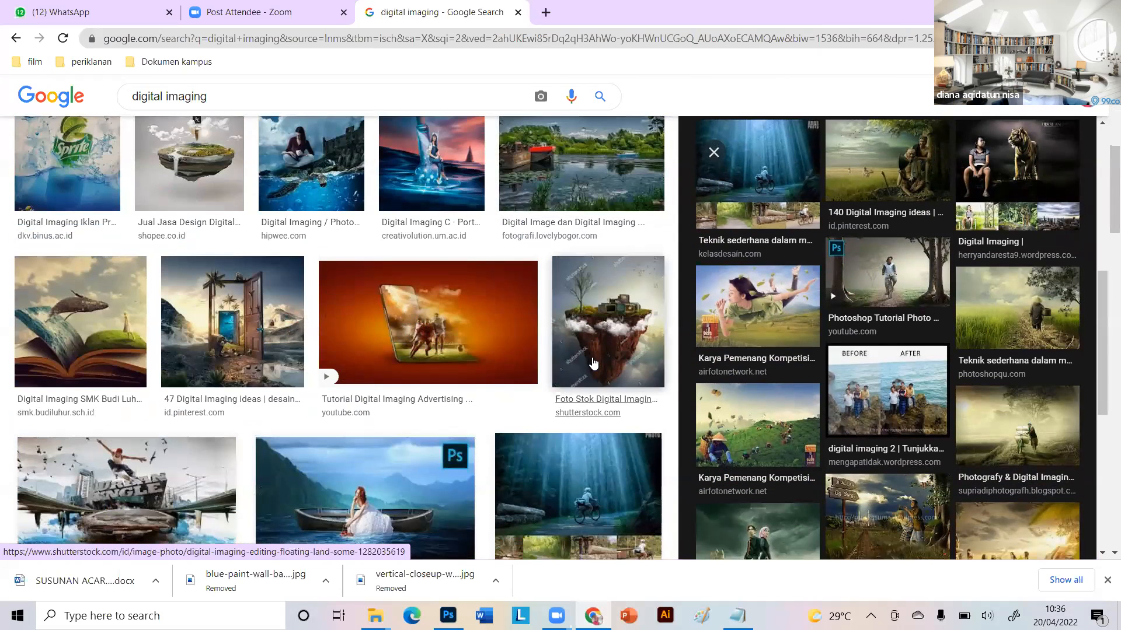
scroll(325, 334, "down", 3)
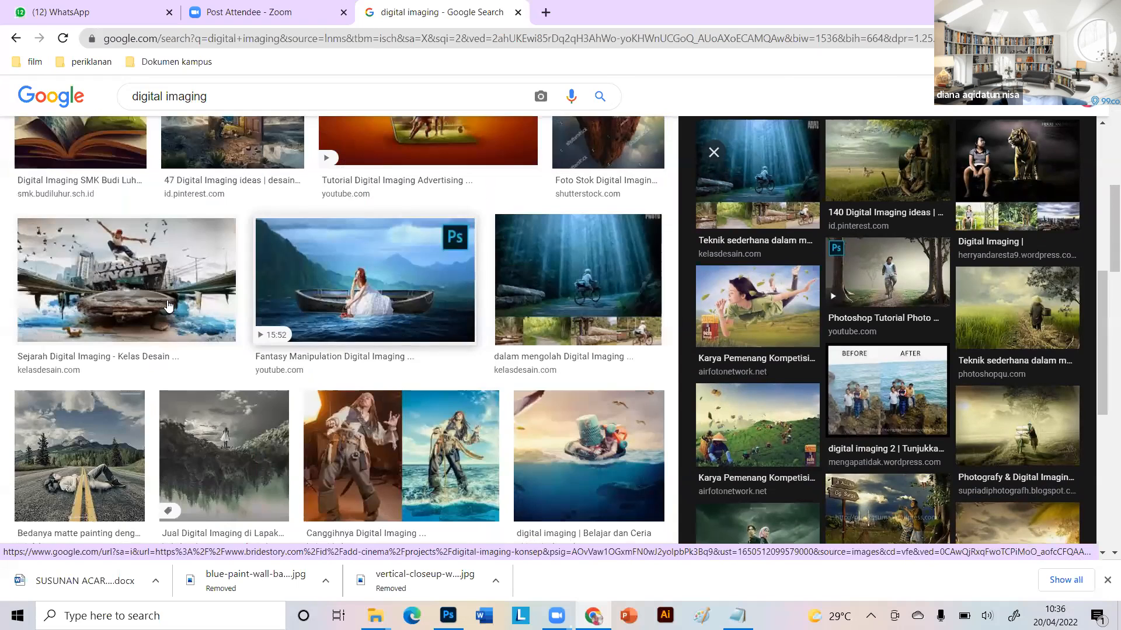
Preview the matte painting of a man lying across a road and the Bored Panda flying whale composite.
left_click(105, 475)
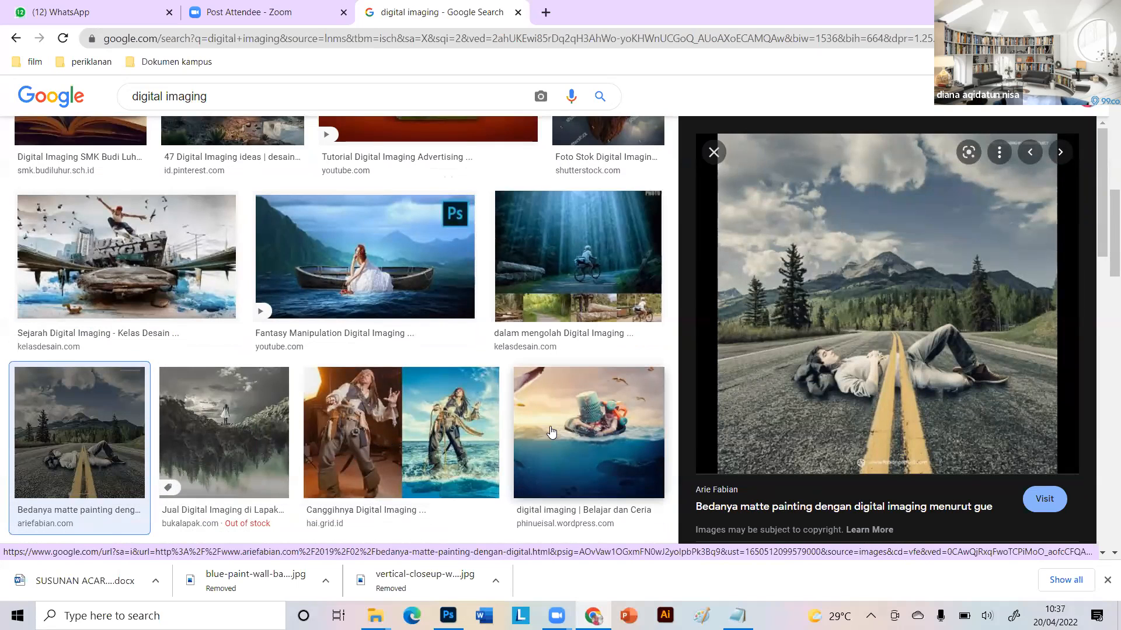
scroll(528, 416, "down", 6)
scroll(528, 416, "down", 2)
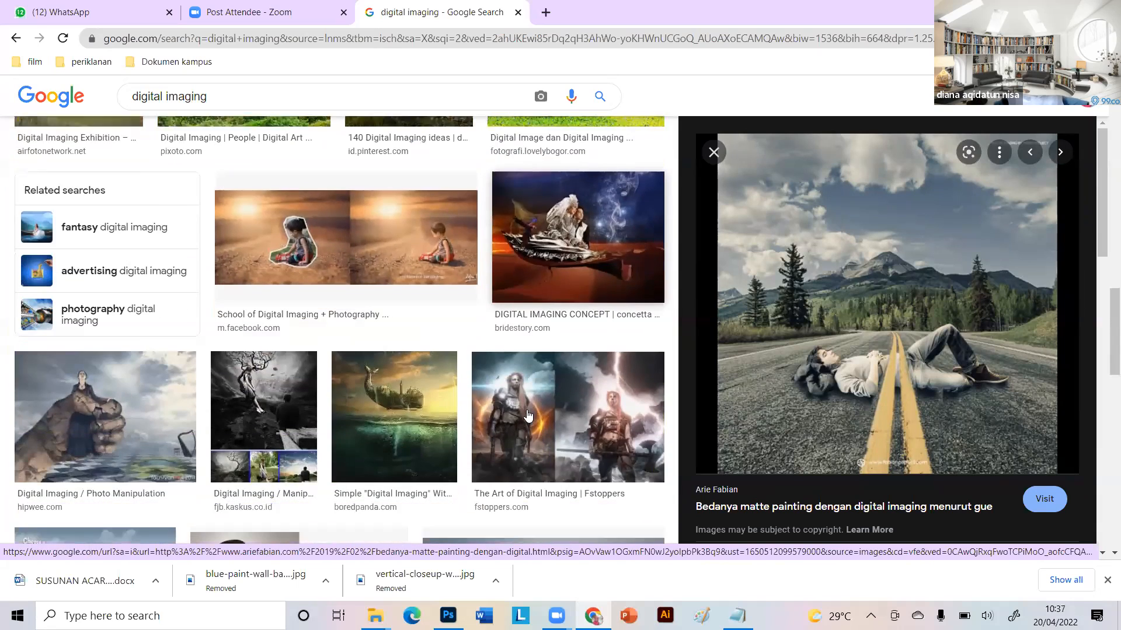
left_click(387, 381)
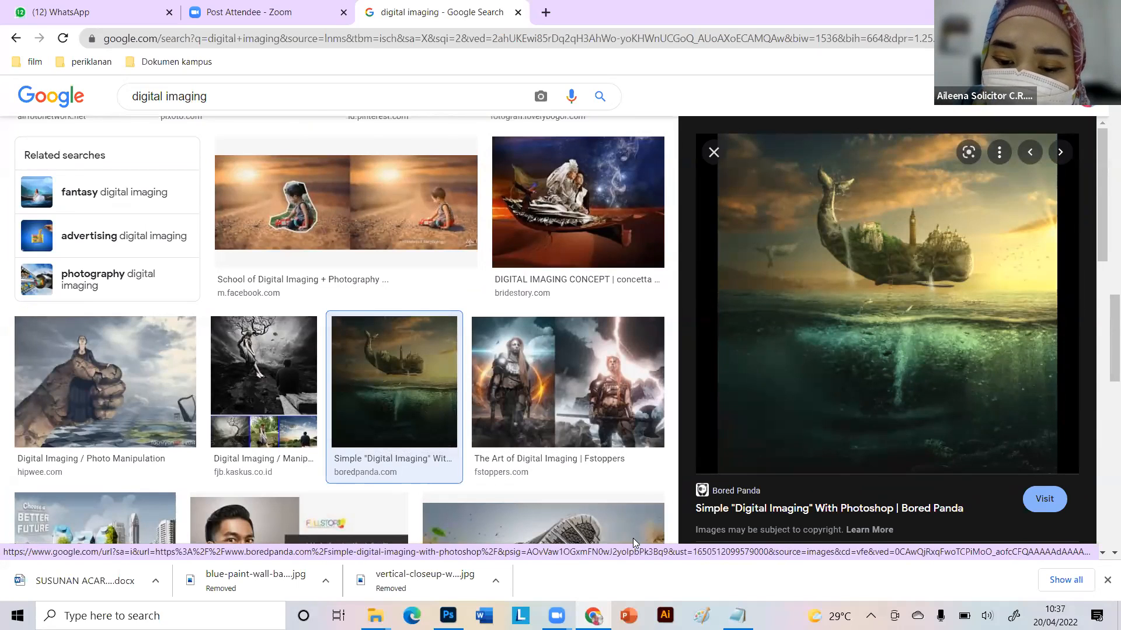
Switch to the catetan komgraf notes in Notepad and read the topic list for Pertemuan 1.
left_click(738, 615)
scroll(882, 290, "up", 3)
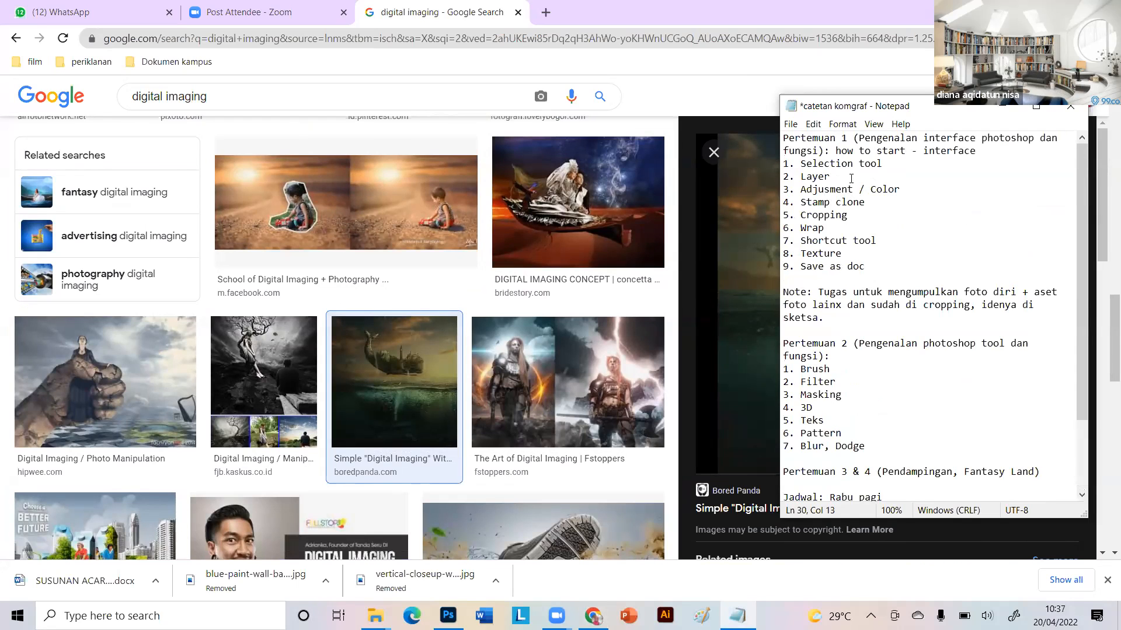
Switch to the Photoshop 1 folder in File Explorer, view the closeup moss branch photo, and close it again.
left_click(1000, 107)
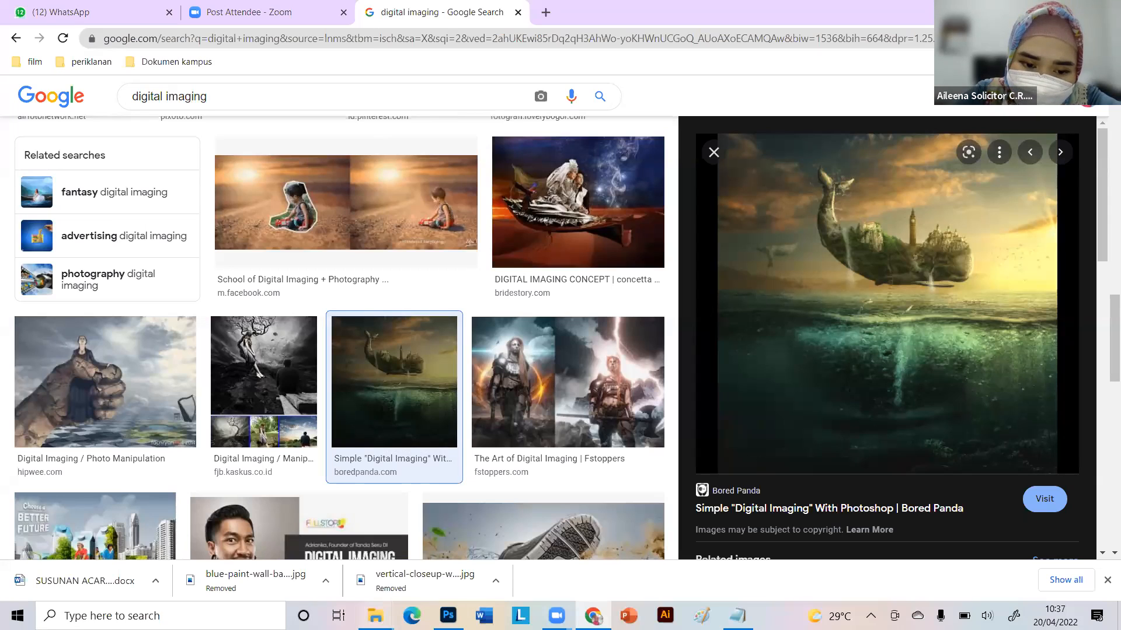
mouse_move(375, 614)
left_click(449, 557)
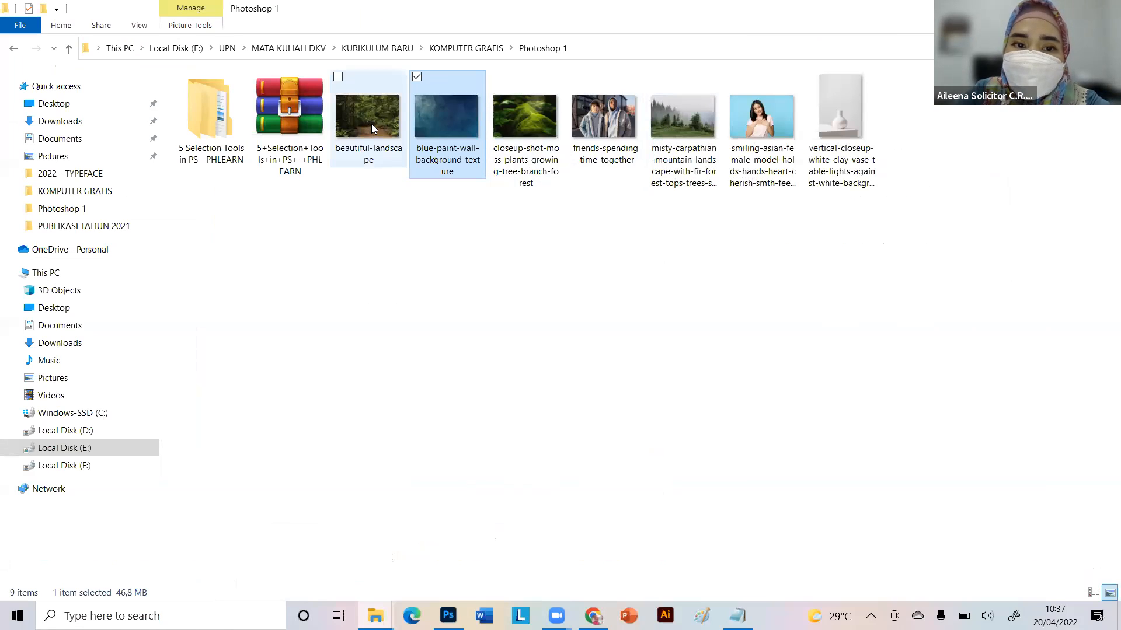
double_click(530, 121)
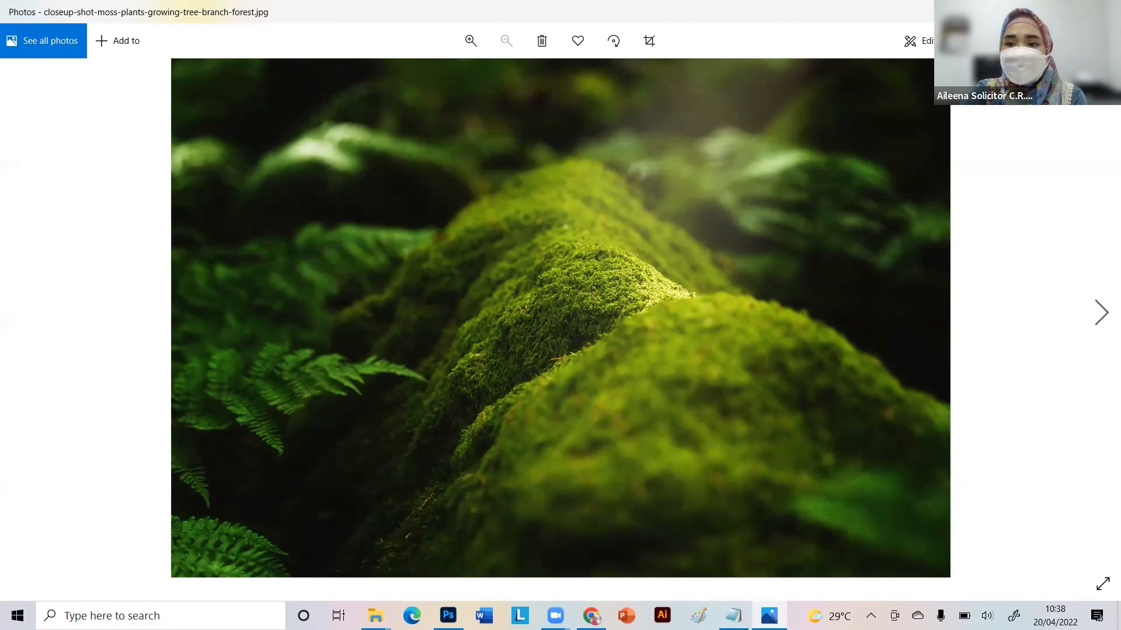
left_click(1037, 11)
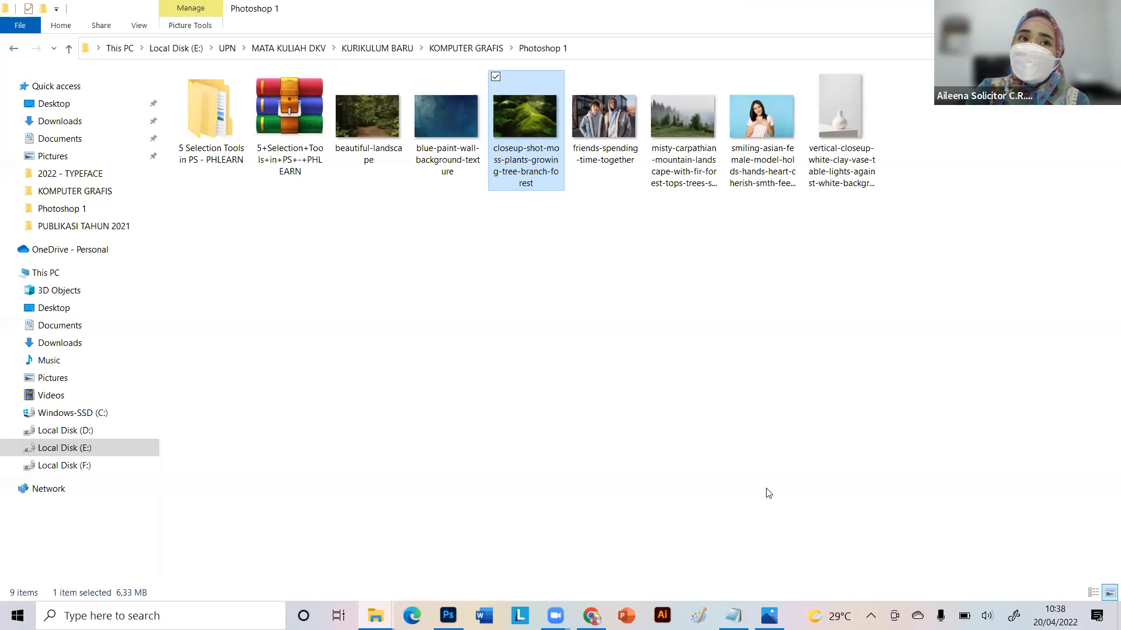
Switch to Chrome and open Freepik's popular photos page in a new tab.
left_click(592, 616)
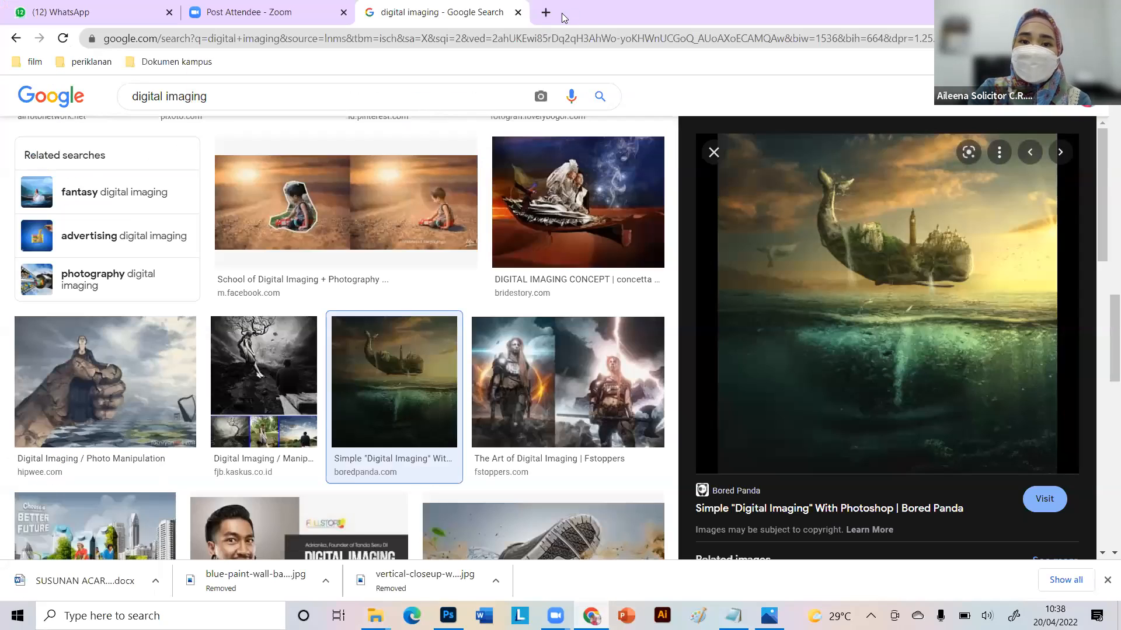
left_click(546, 13)
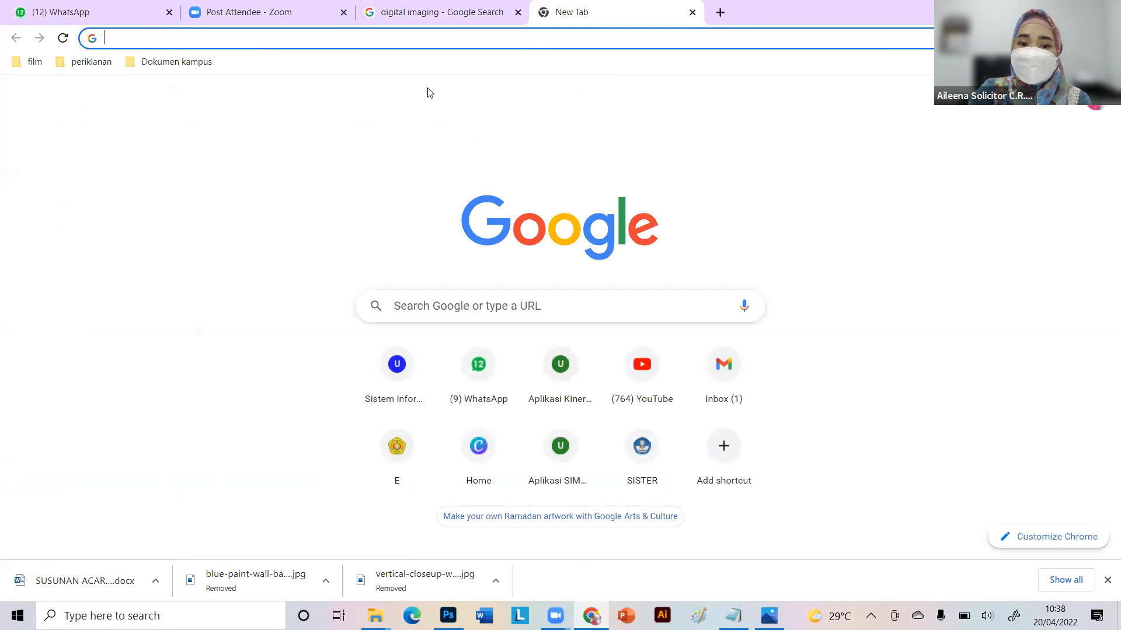
type("freepi")
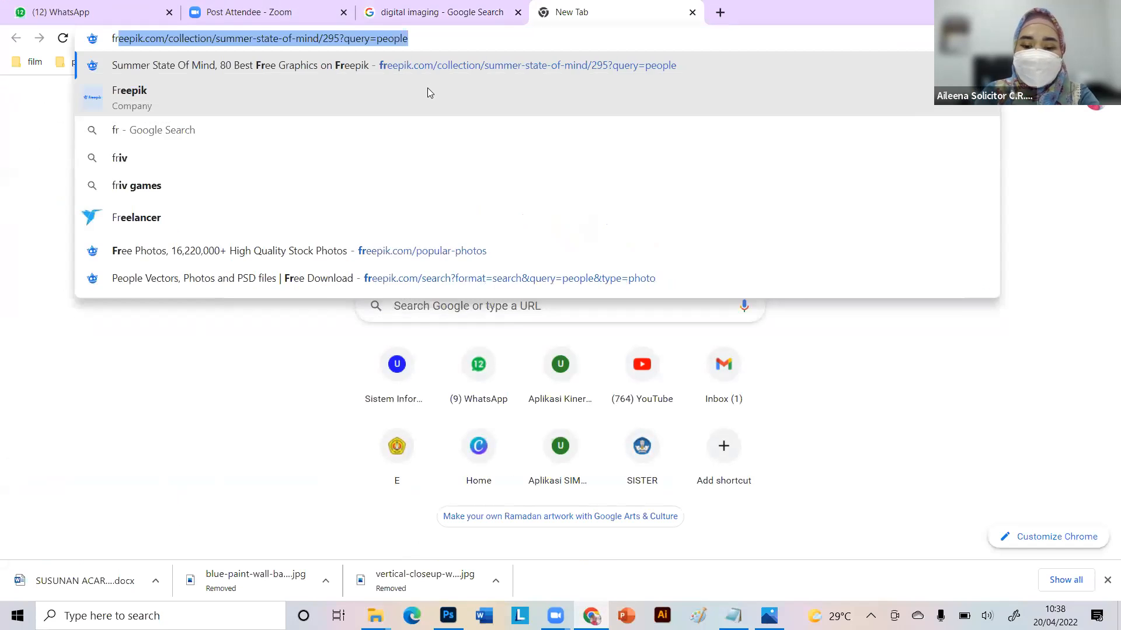
type("k")
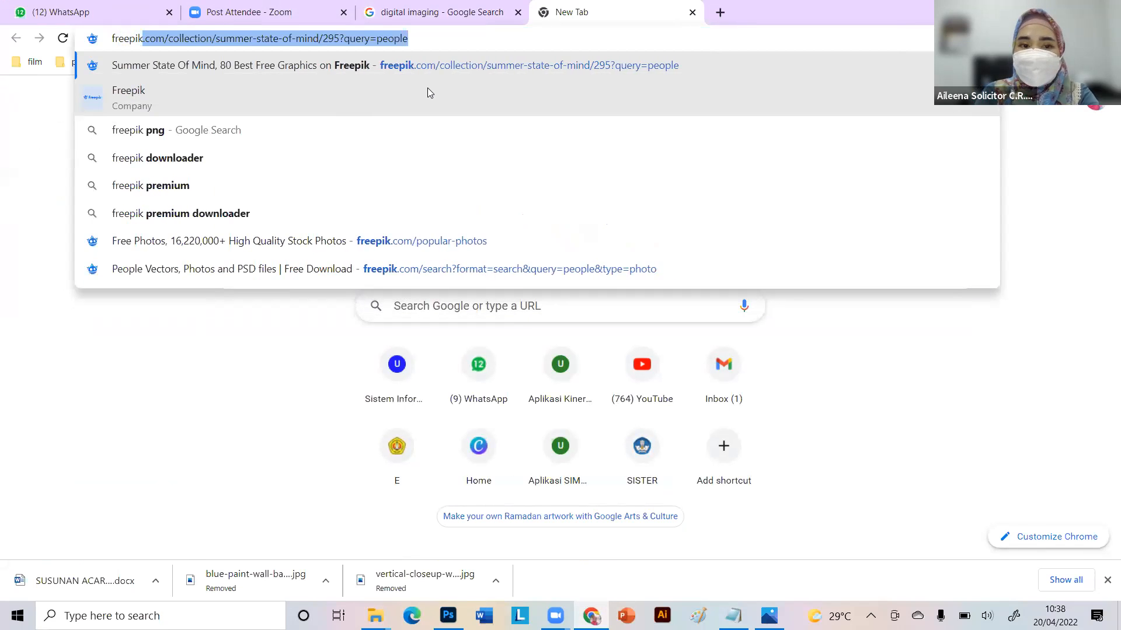
left_click(363, 243)
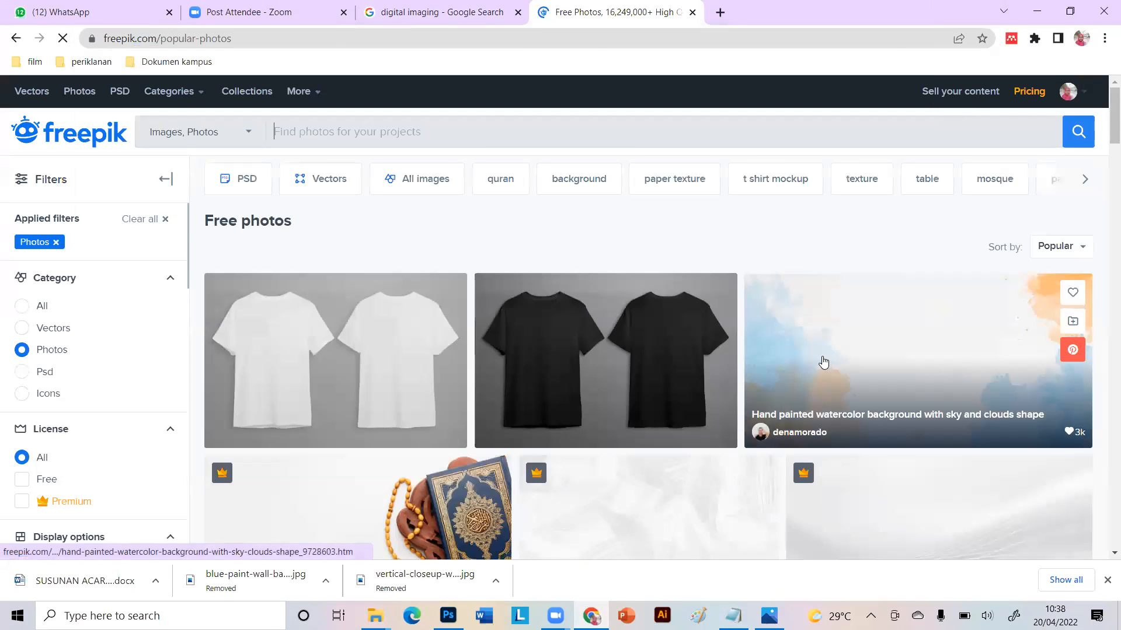
left_click(70, 91)
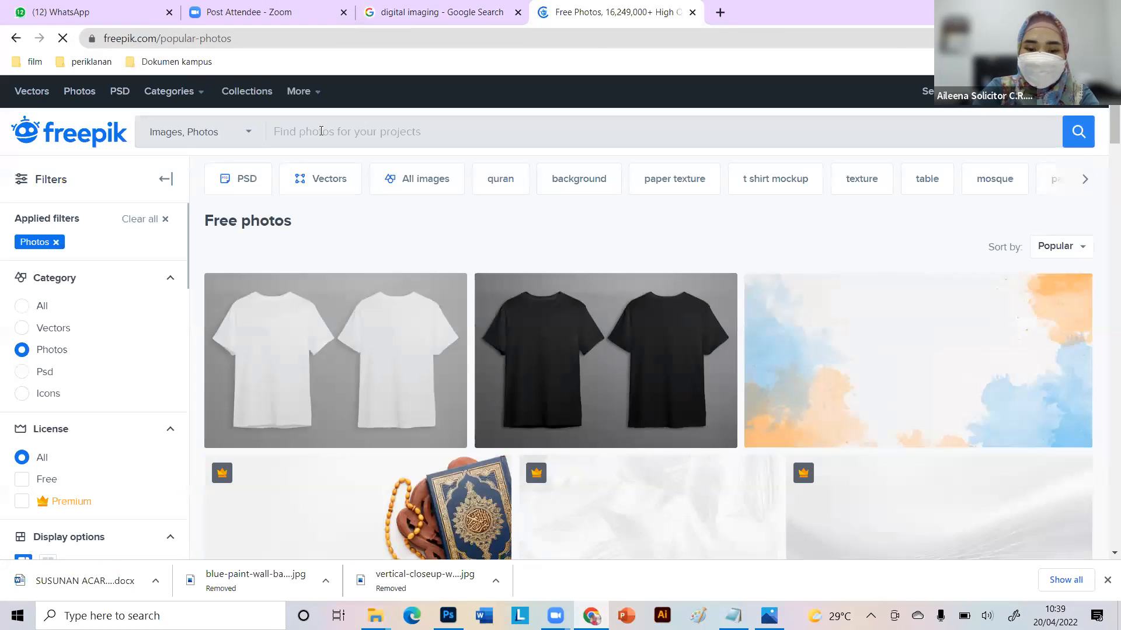
Search Freepik photos for mushroom, close the advertising pop-up, and limit the results to the Free license.
left_click(321, 131)
type("mushroom")
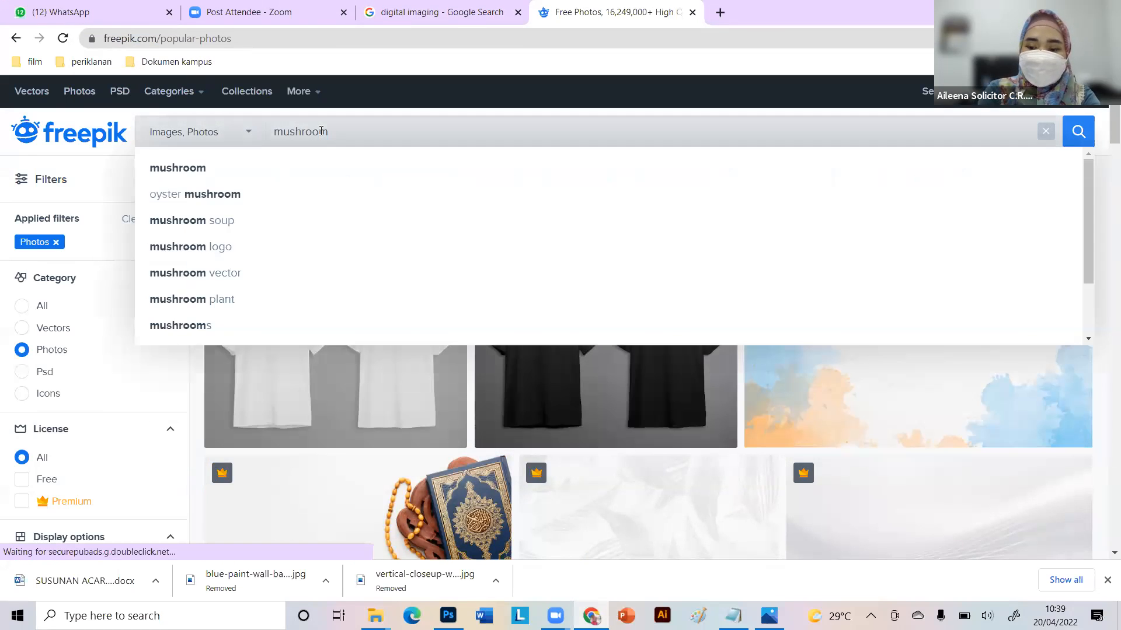
key("Return")
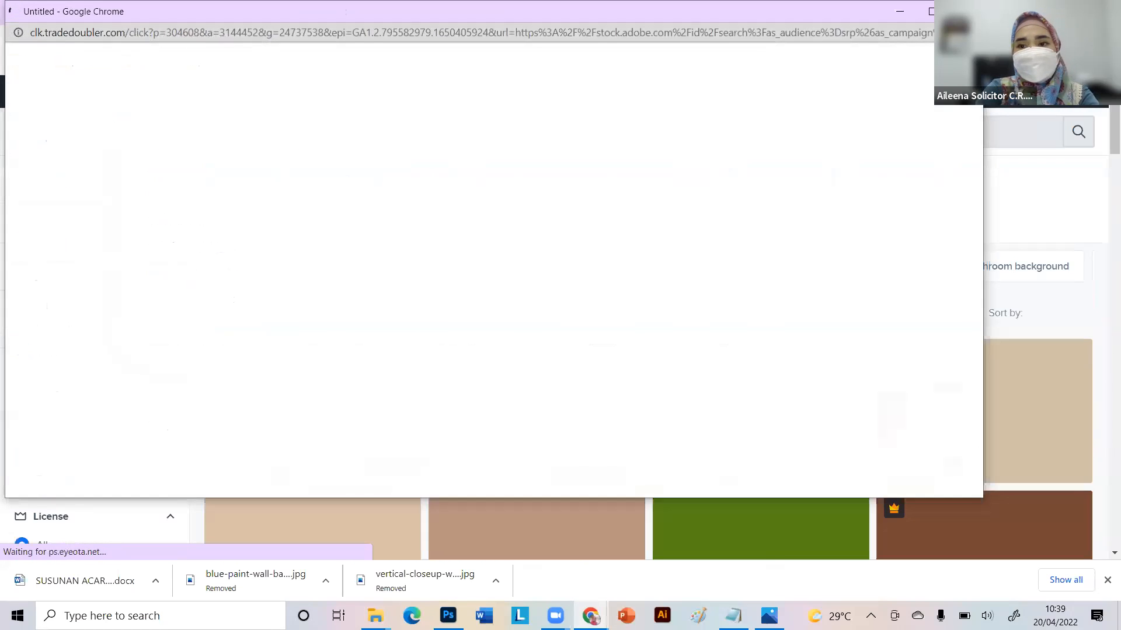
left_click(966, 11)
scroll(280, 377, "down", 2)
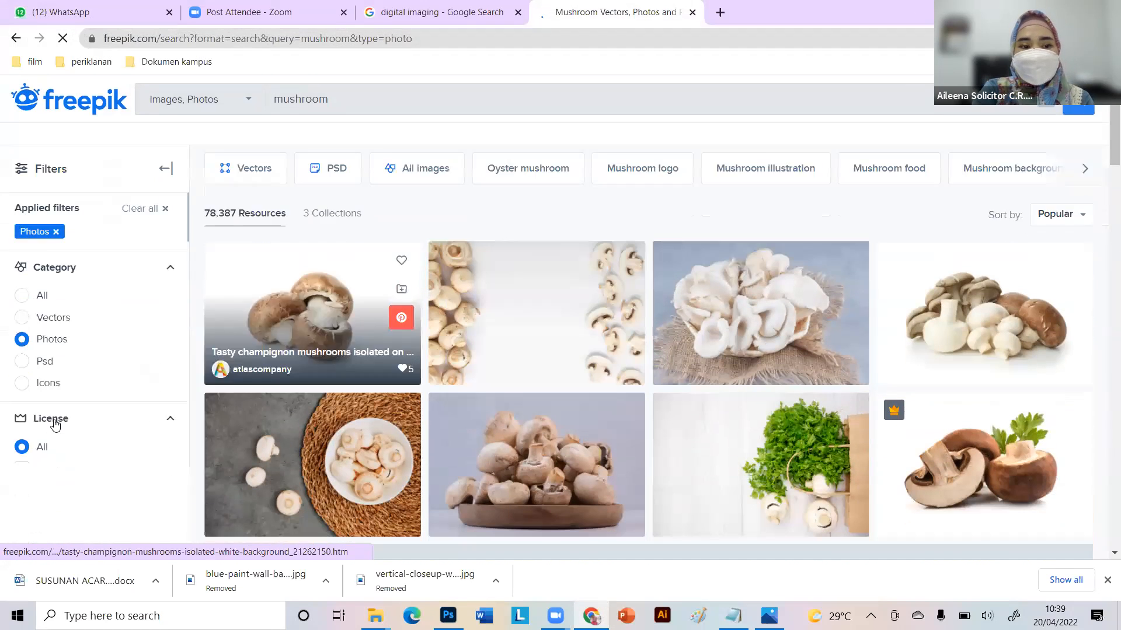
scroll(56, 425, "down", 2)
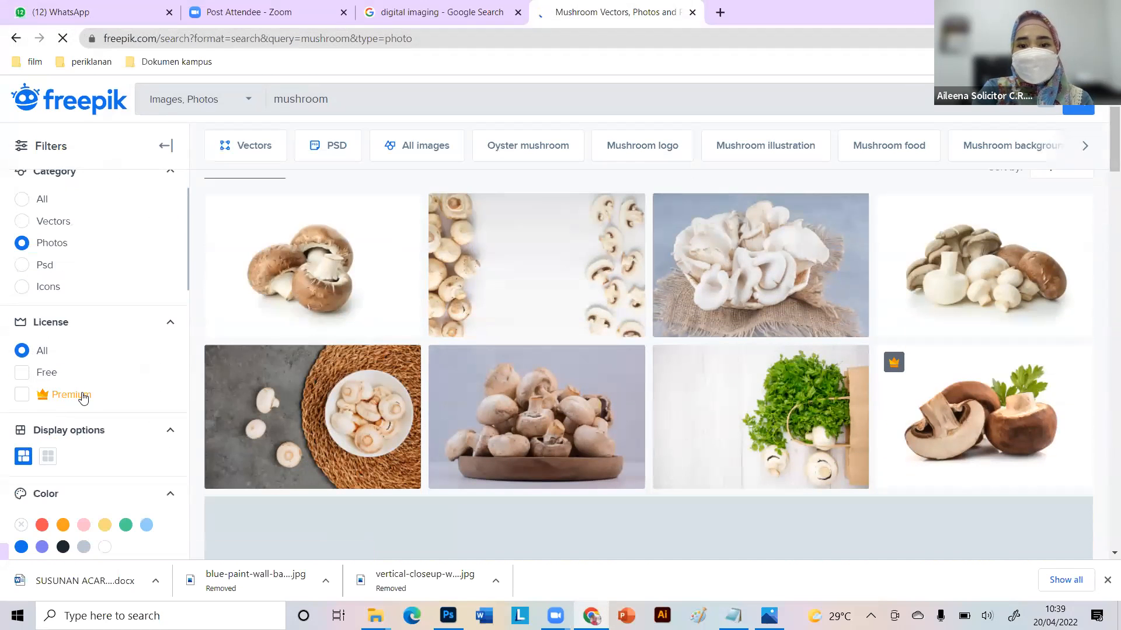
left_click(25, 376)
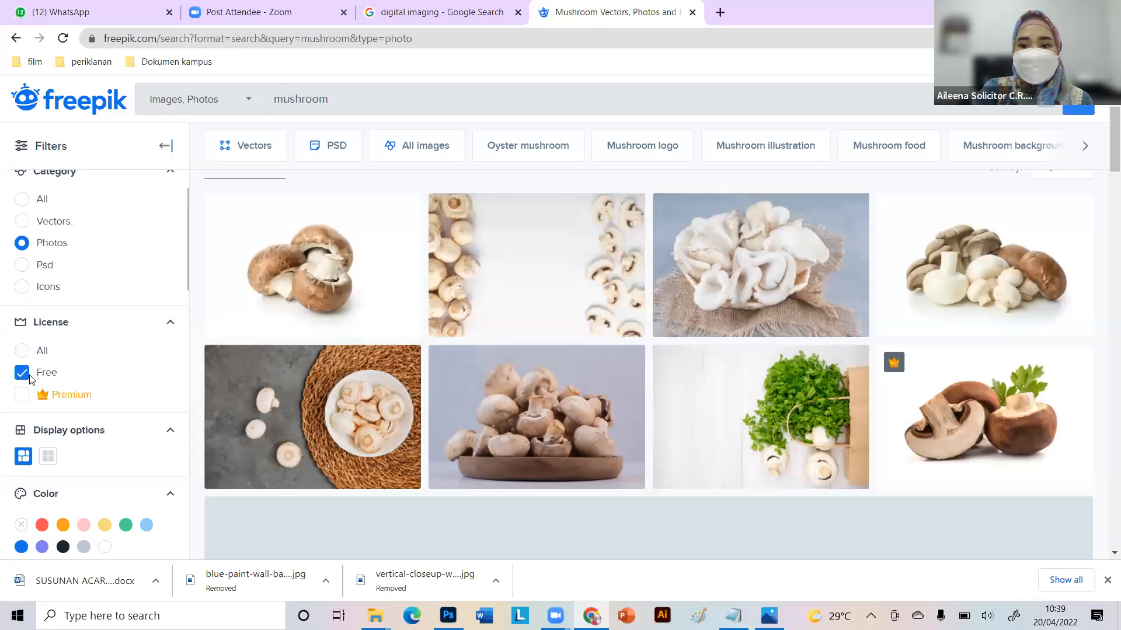
Browse the free mushroom photos and open the selective focus shot of two mushrooms on green grass.
scroll(644, 400, "down", 2)
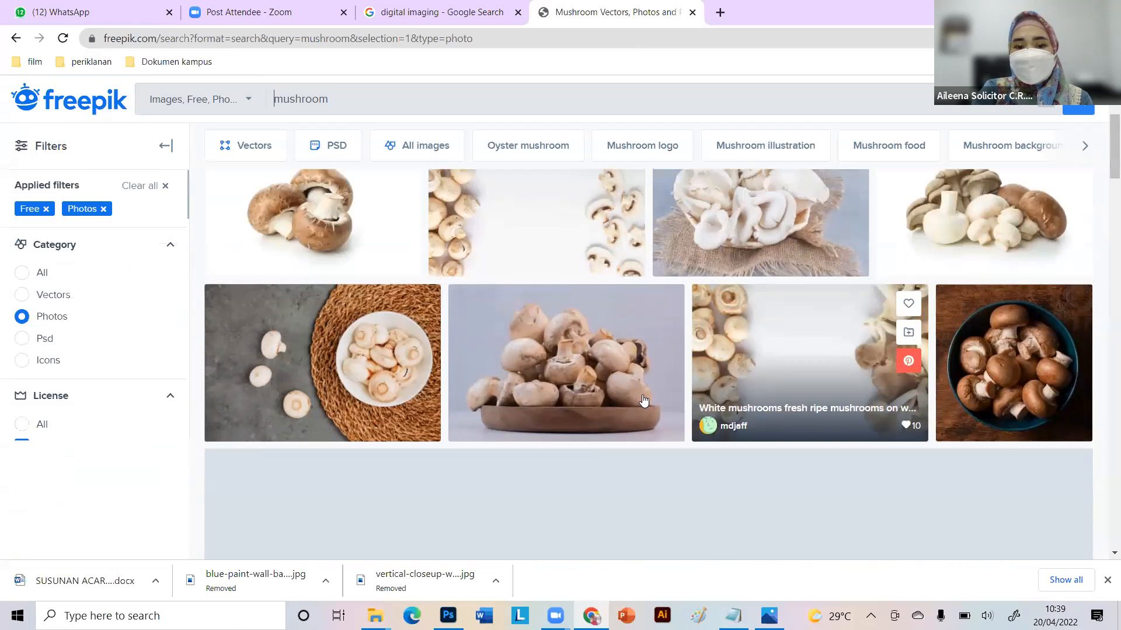
scroll(801, 370, "down", 1)
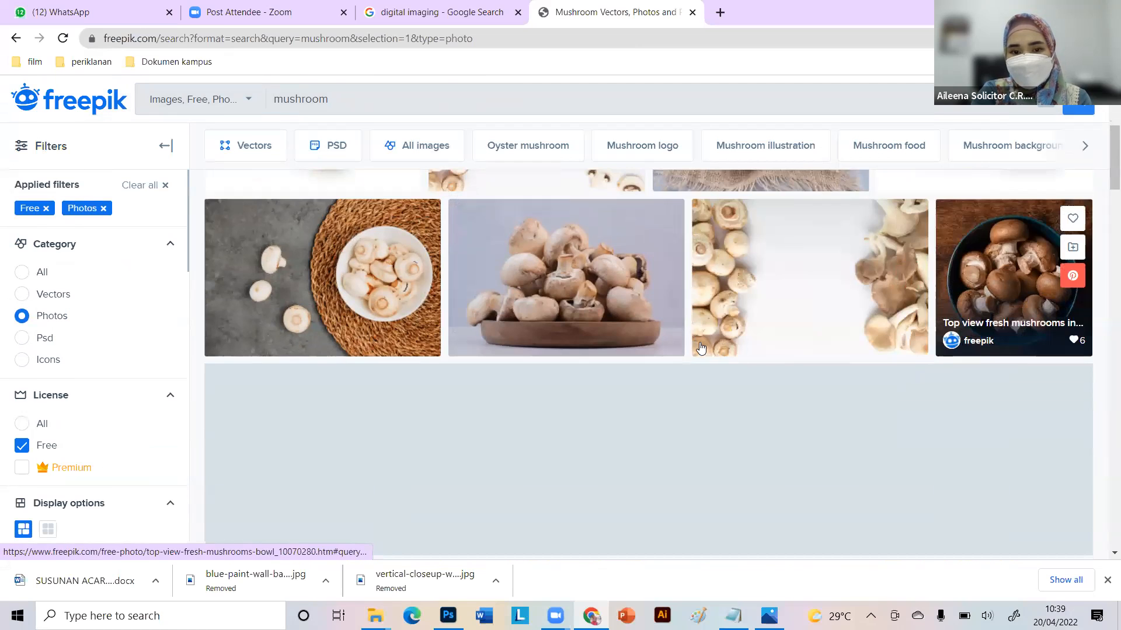
scroll(700, 348, "down", 4)
scroll(700, 347, "down", 1)
scroll(699, 348, "up", 2)
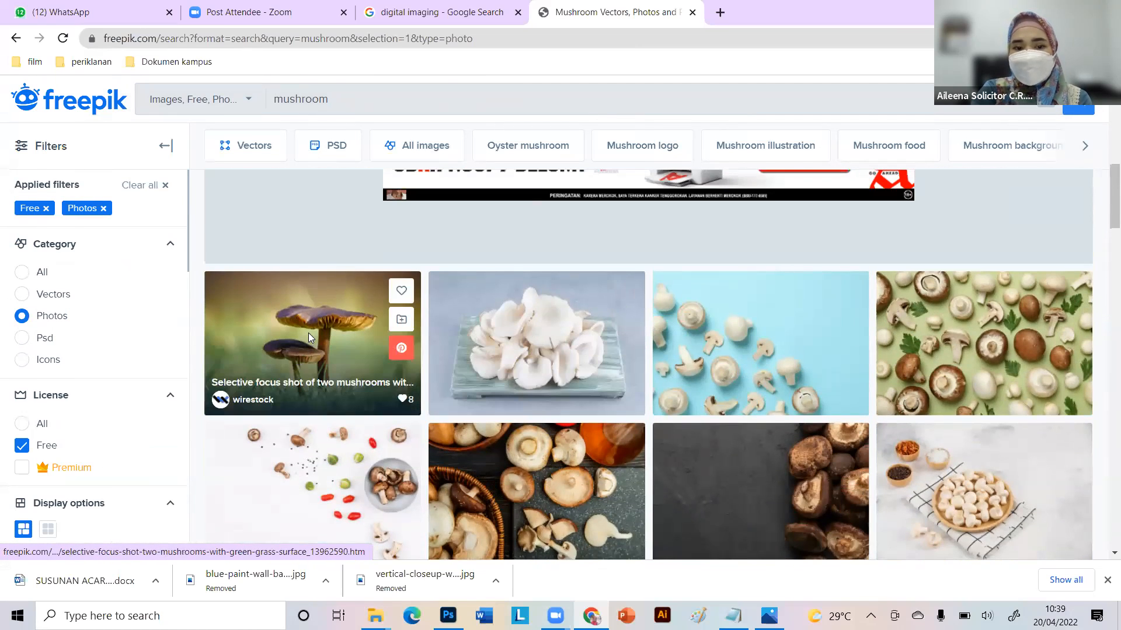
left_click(308, 337)
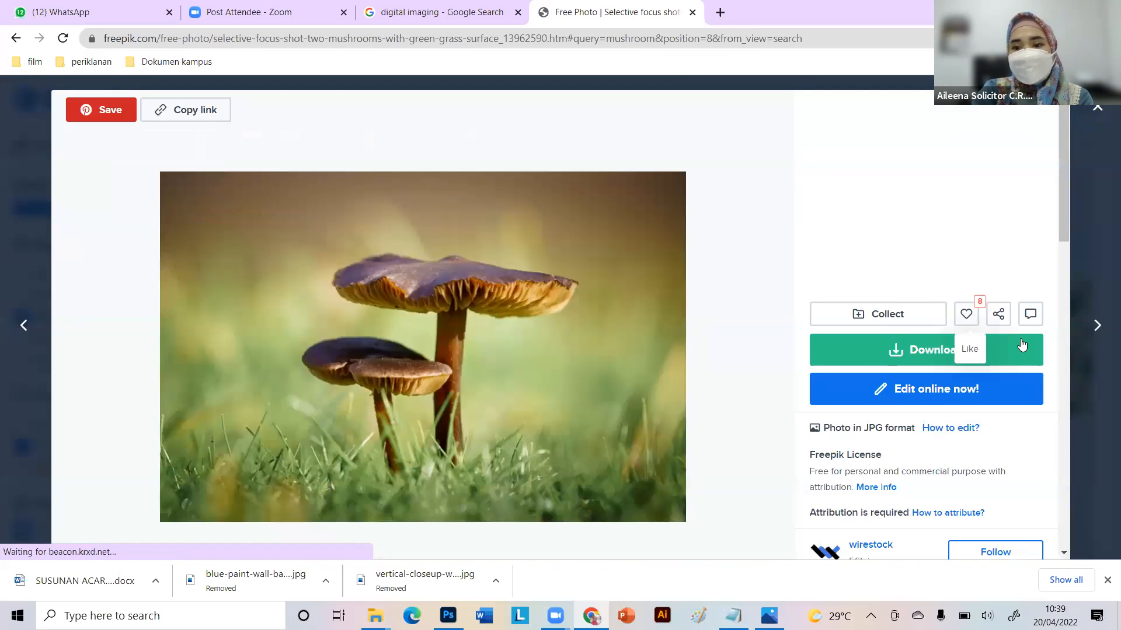
Examine the free download file sizes offered for the two-mushroom photo without downloading it.
left_click(1018, 355)
scroll(1006, 382, "down", 3)
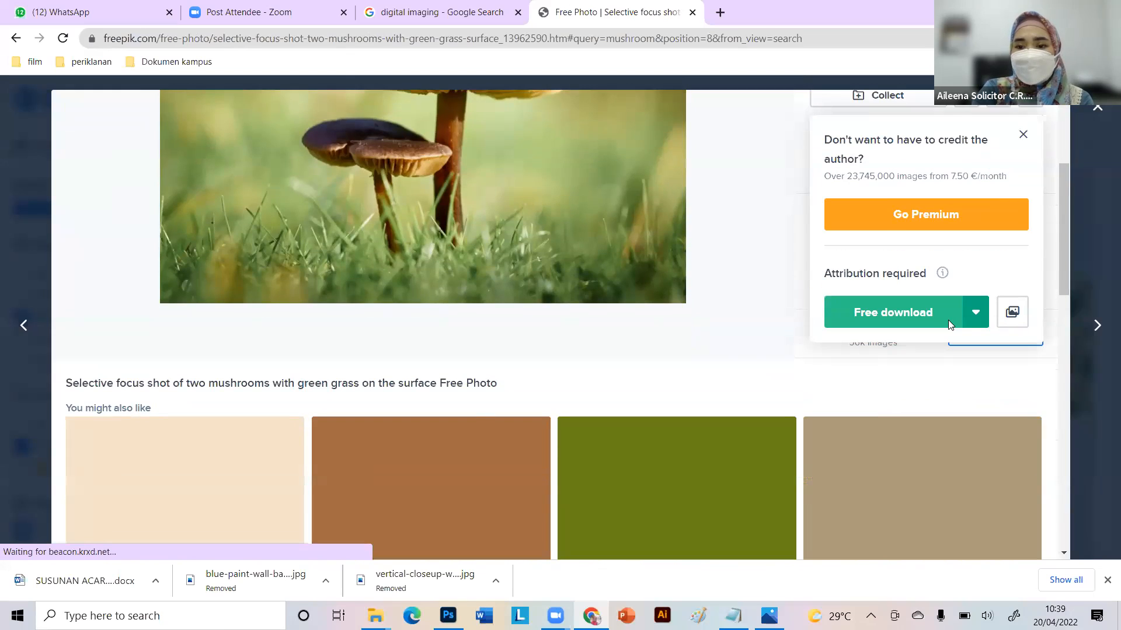
left_click(973, 318)
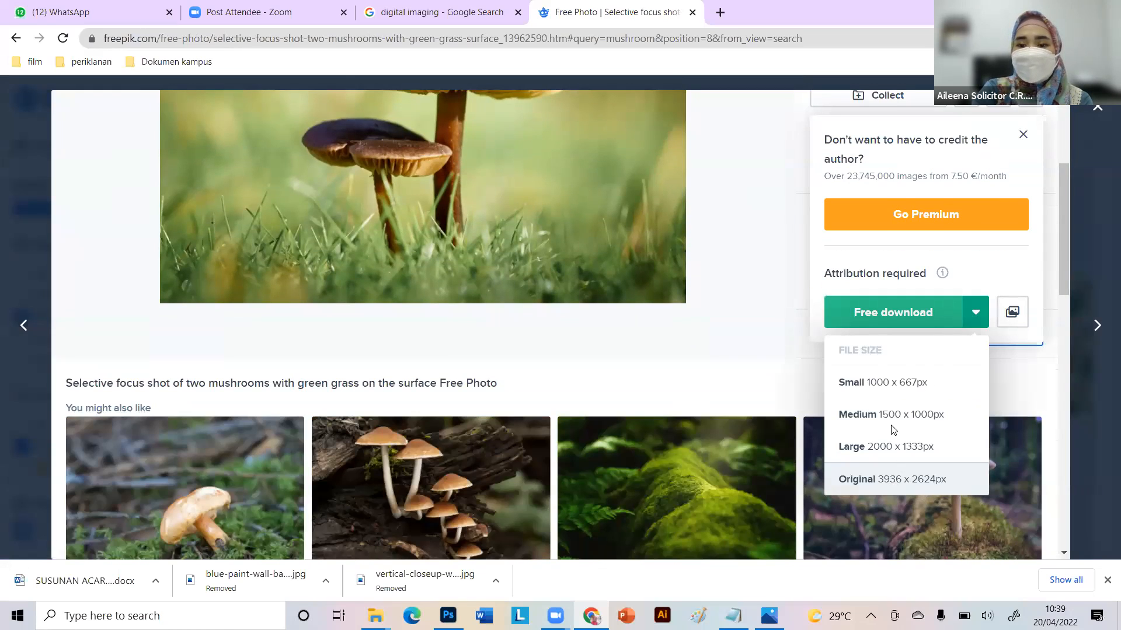
left_click(752, 315)
scroll(751, 315, "up", 4)
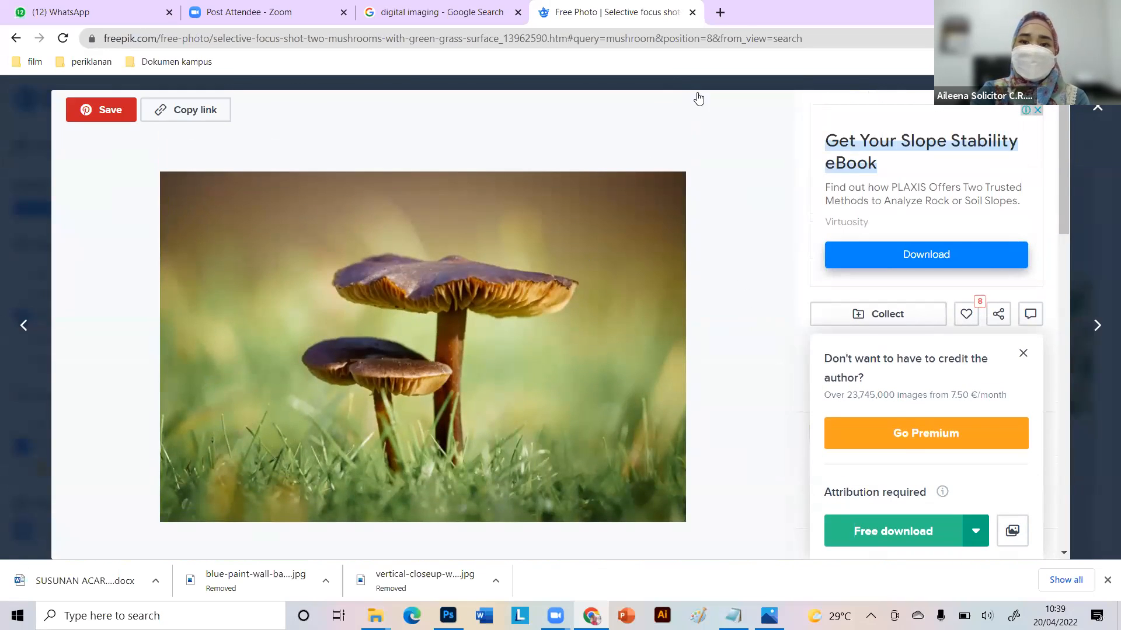
Search Google for mushroom in a new tab and show the image results.
left_click(720, 12)
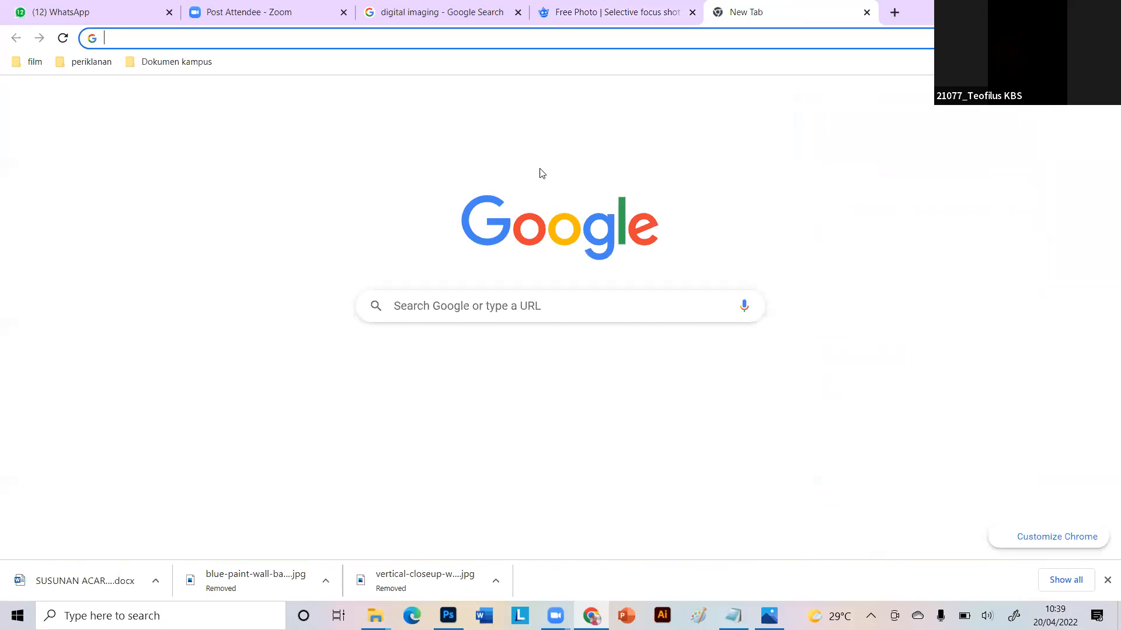
left_click(562, 303)
type("mushroom")
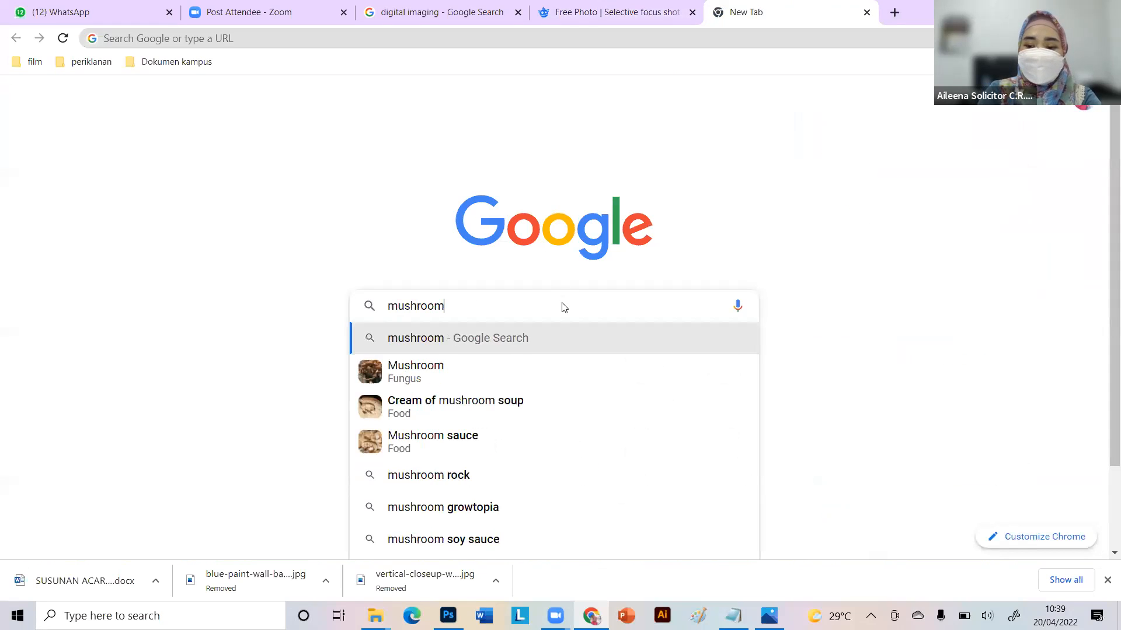
key("Return")
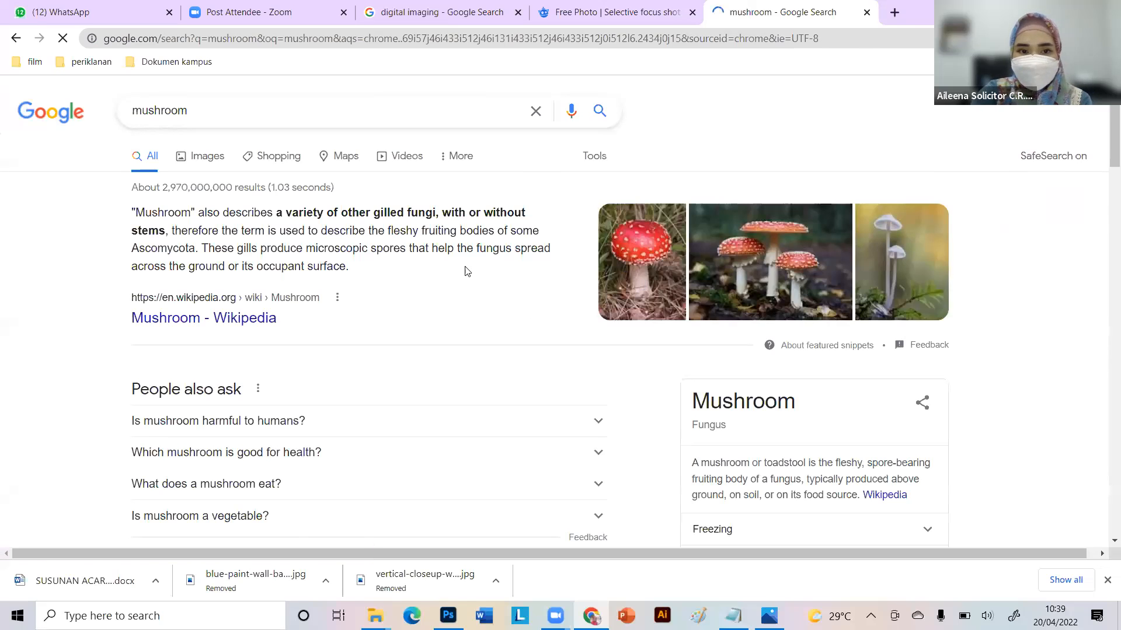
left_click(220, 157)
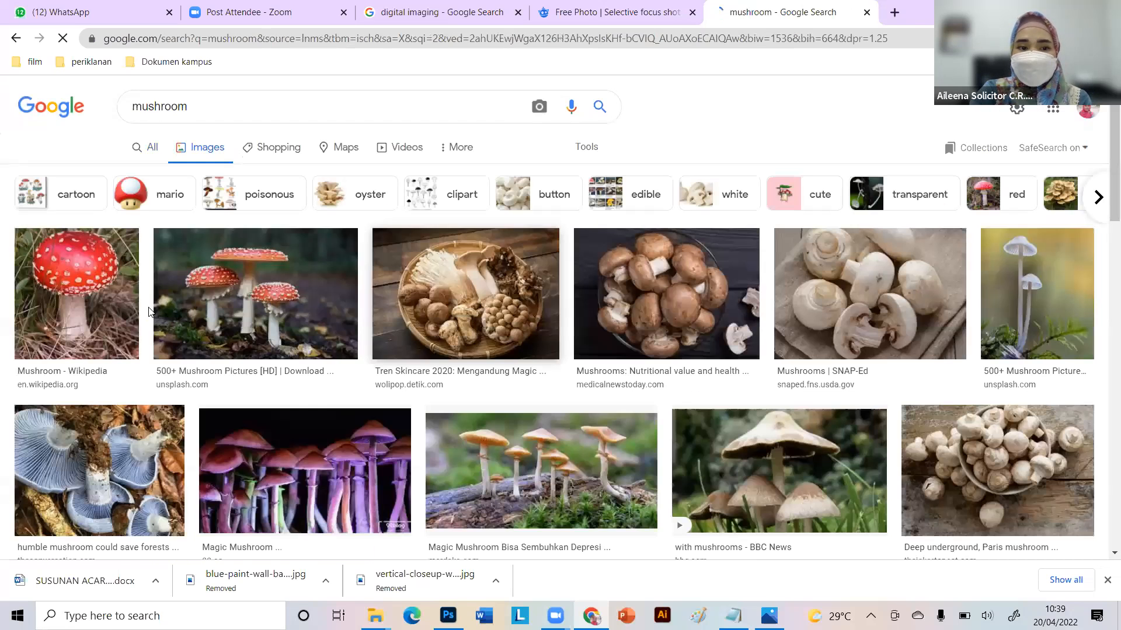
Preview the Unsplash photo of three red mushrooms, look through its related images, and return to the Freepik photo page.
left_click(238, 290)
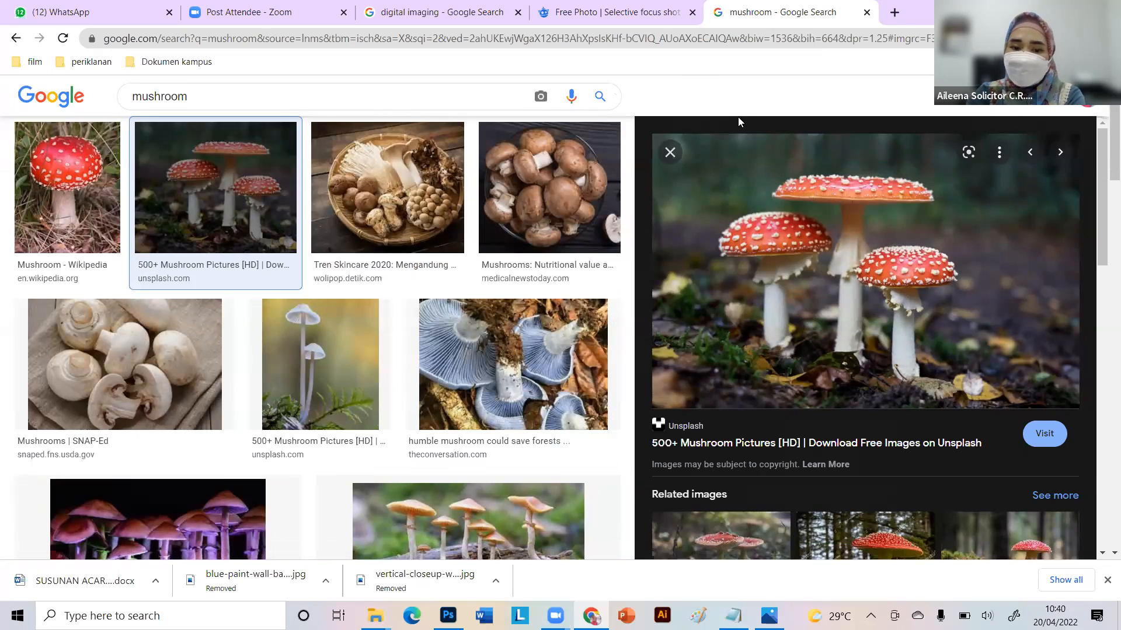
scroll(765, 259, "down", 3)
scroll(765, 259, "down", 7)
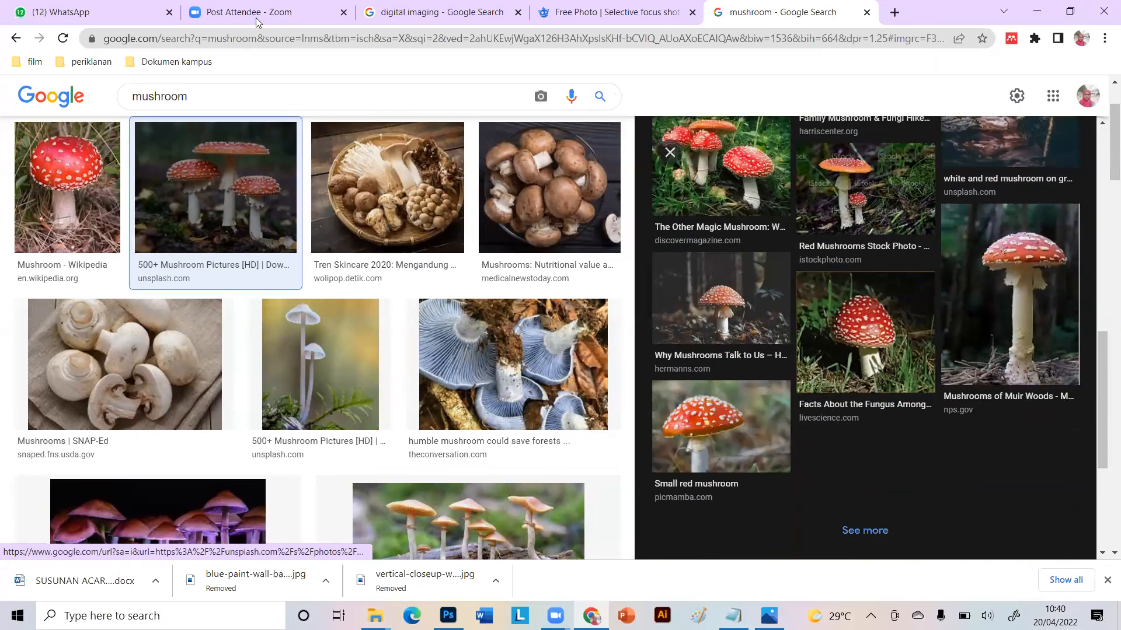
scroll(545, 280, "up", 1)
scroll(546, 280, "up", 2)
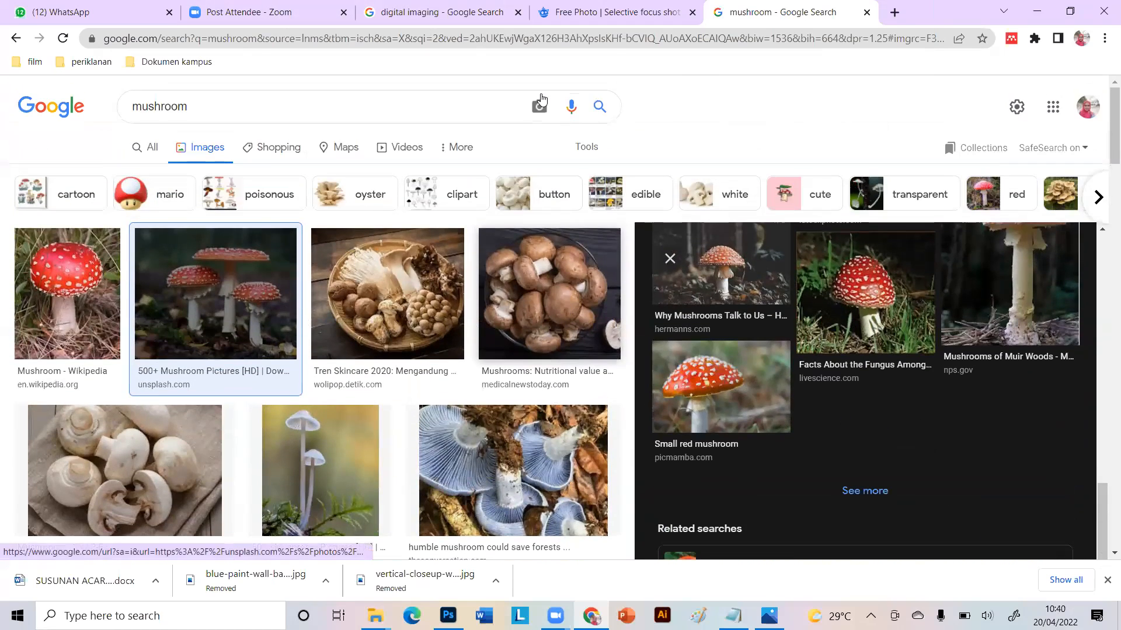
left_click(613, 12)
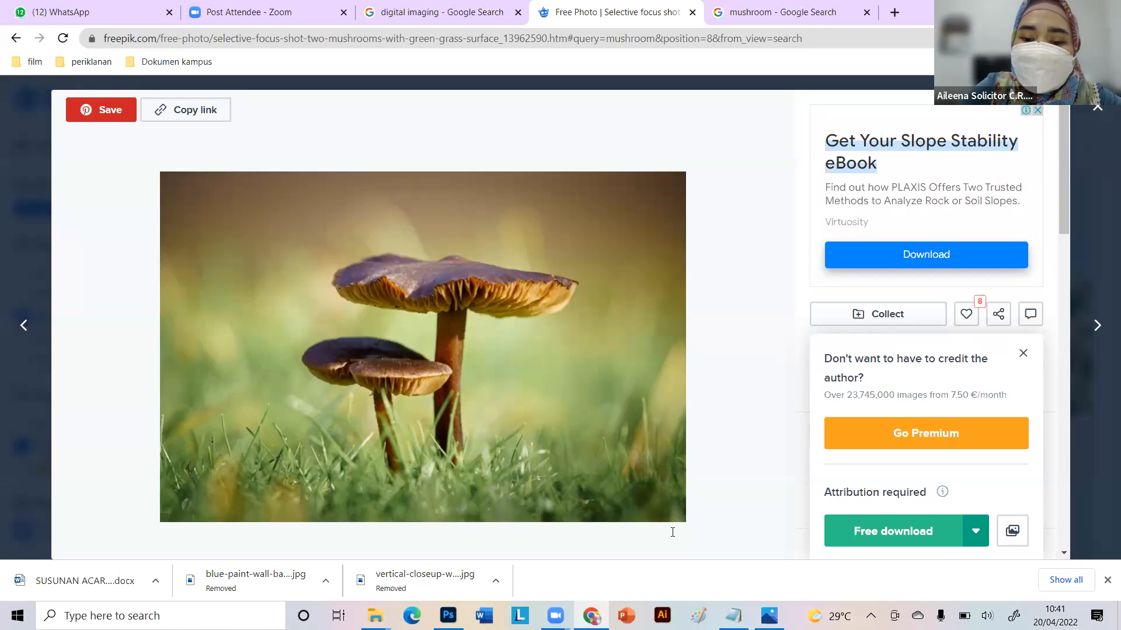
Switch to the catetan komgraf notes in Notepad and replace the stray characters on the last line with "TUGAS 1: Membuat sketsa".
key("alt+Tab")
scroll(837, 455, "down", 3)
left_click_drag(825, 471, 779, 474)
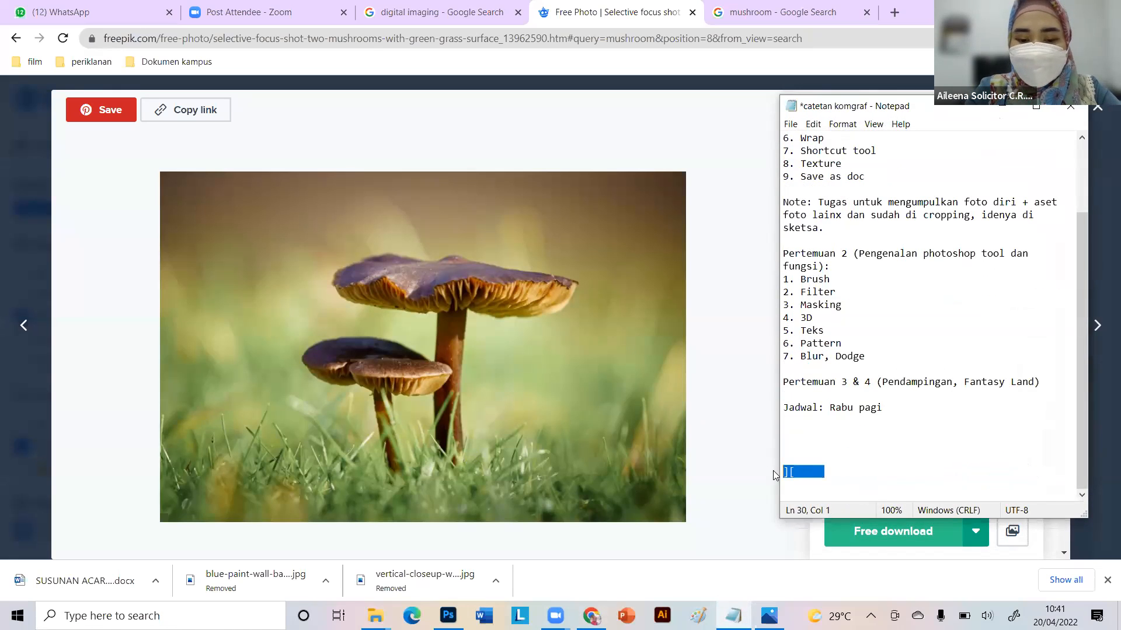
type("TUGAS ")
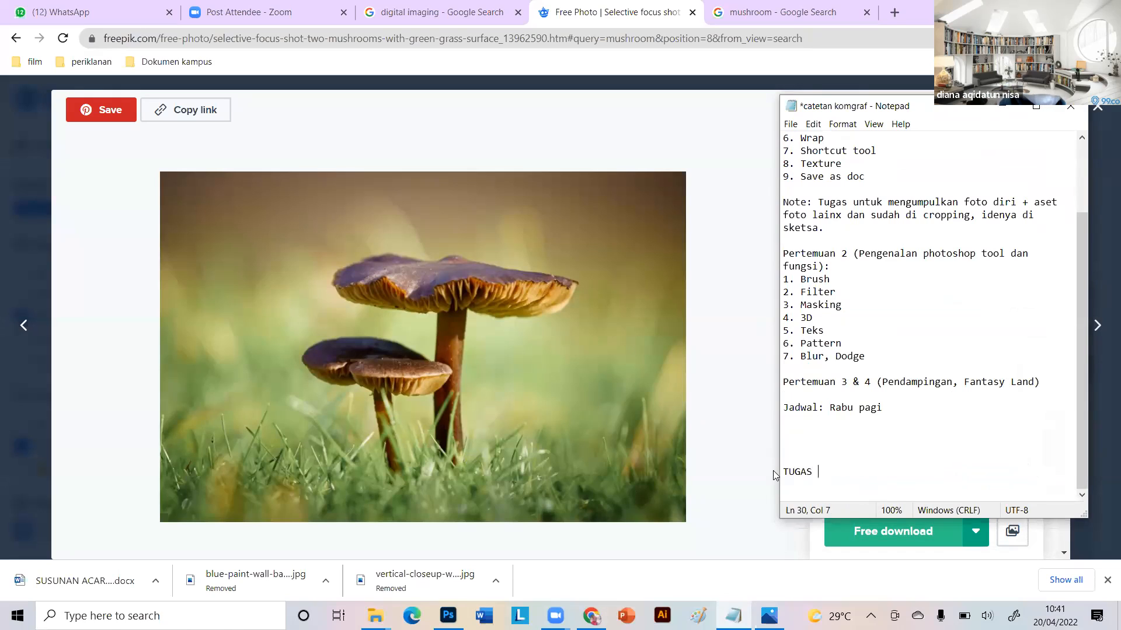
type("1: ")
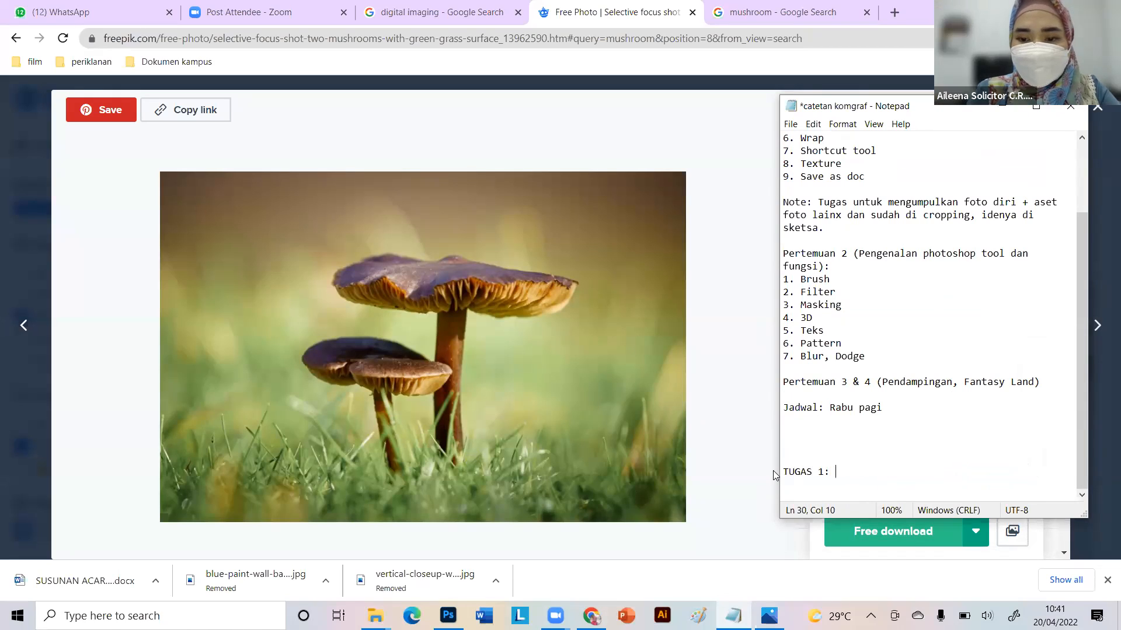
type("Mem")
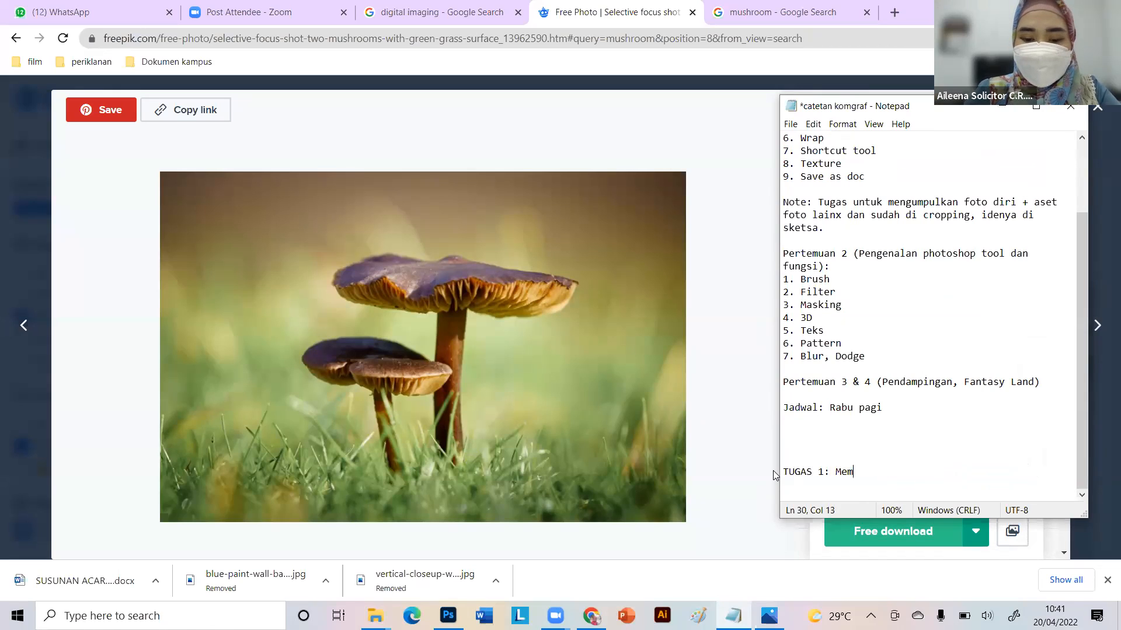
type("buat sk")
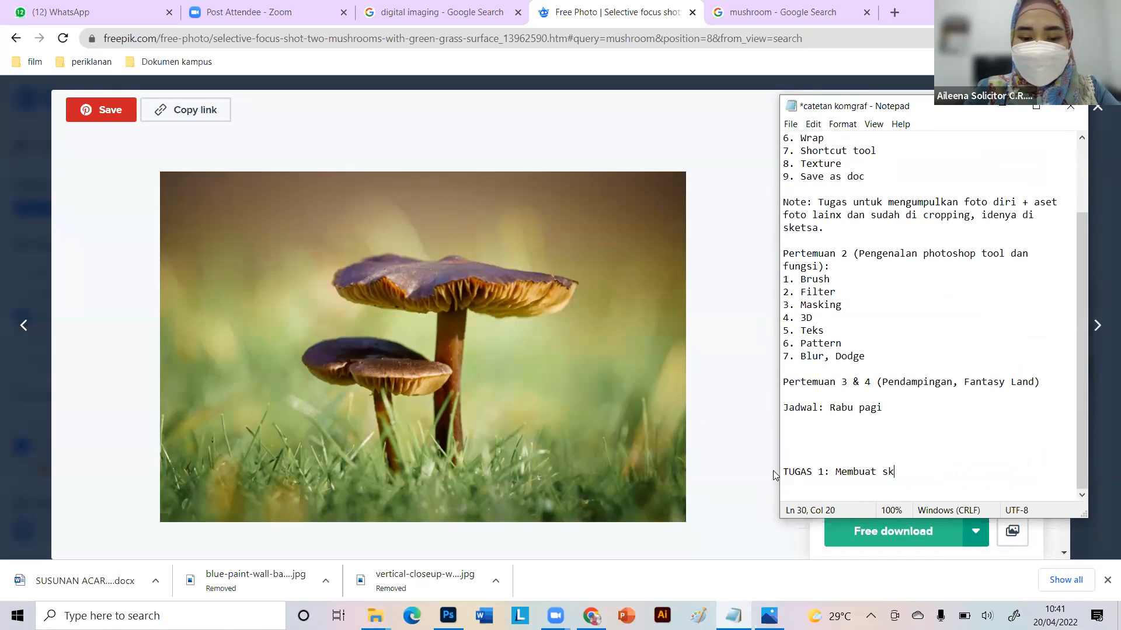
type("etsa")
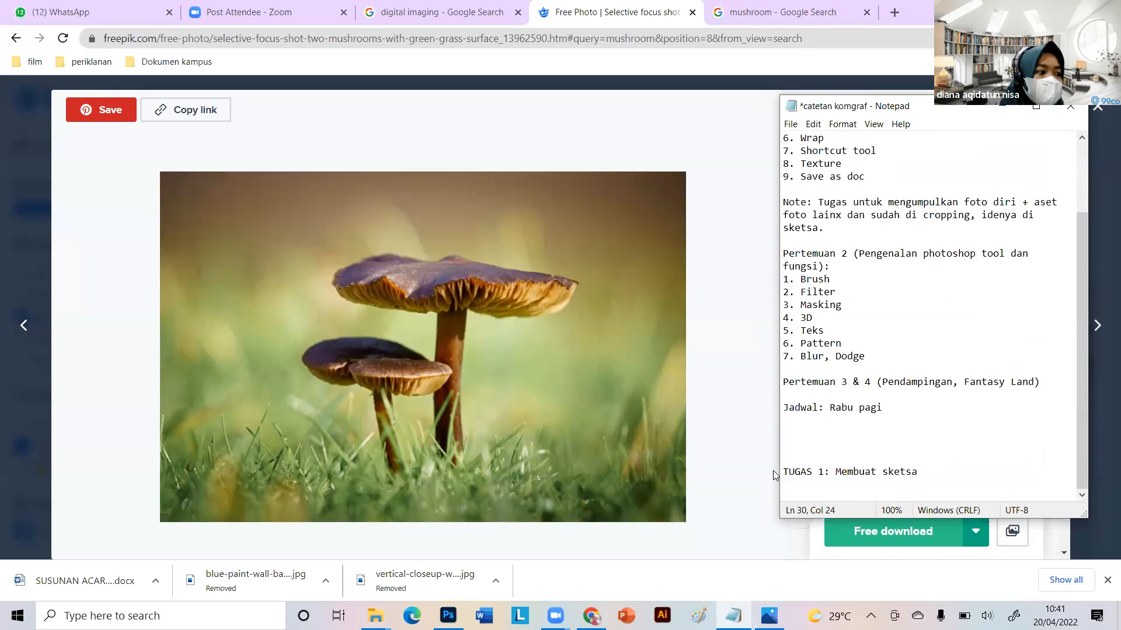
Continue the TUGAS 1 line with "kemudian mencari source gambar dari konsep tersebut dan mencropping gambar".
type(" kemudian menc")
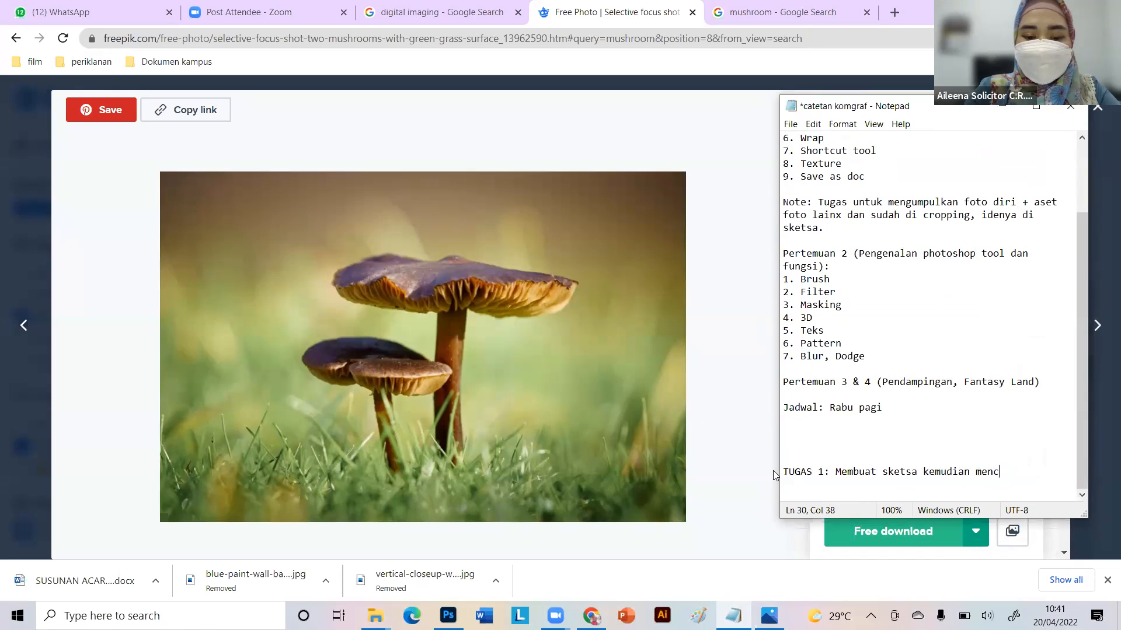
type("ari s")
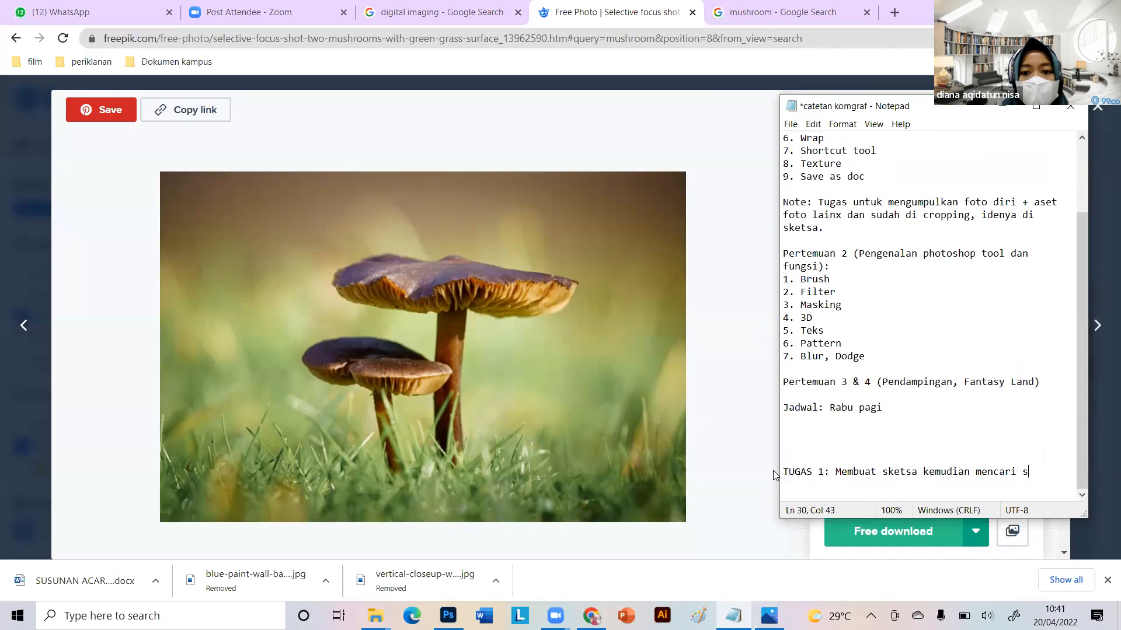
type("ource gambar")
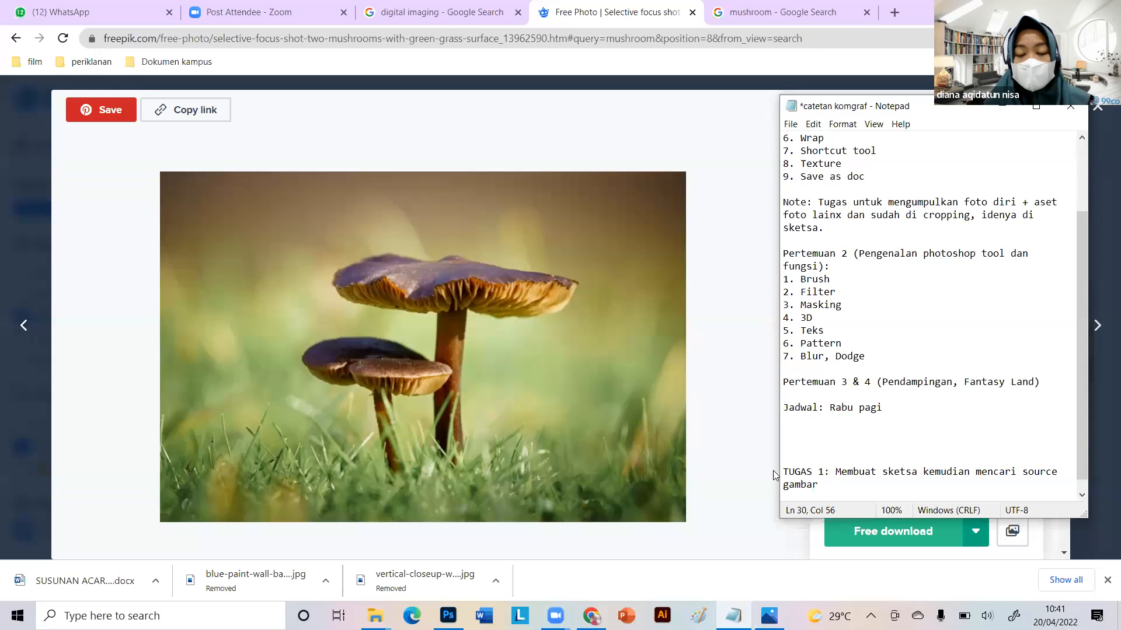
type(" da")
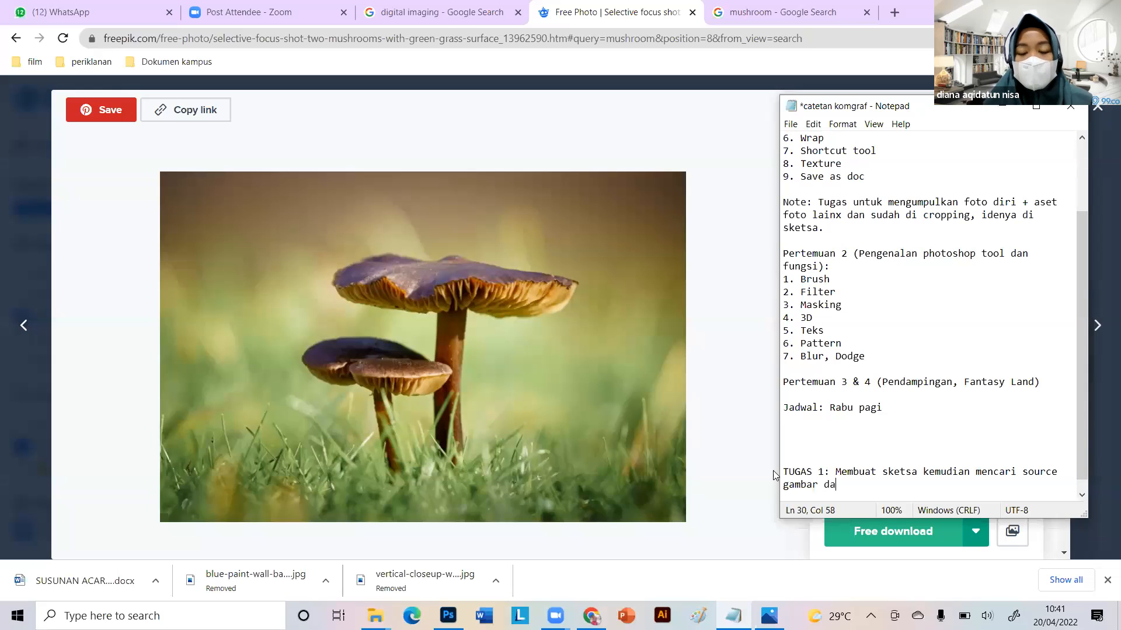
type("ri kons")
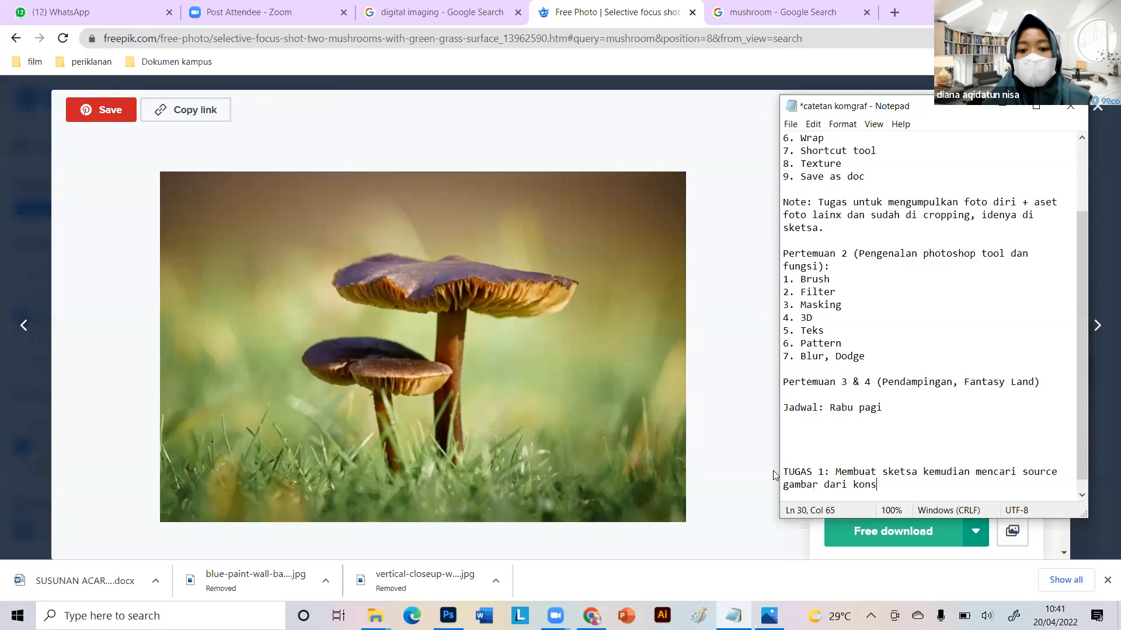
type("ep terse")
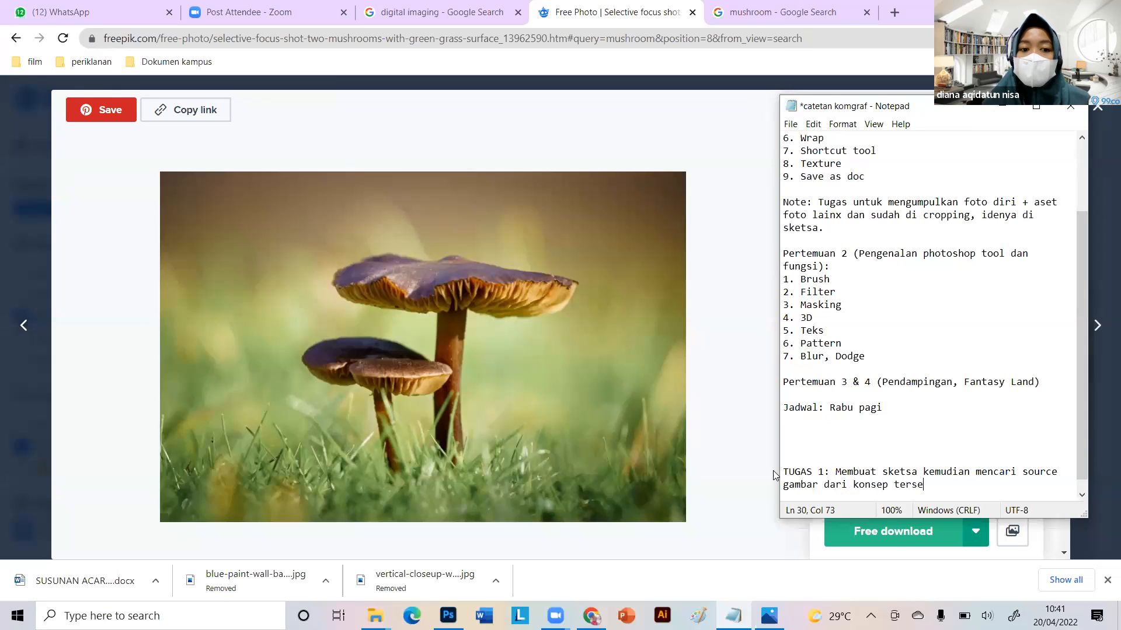
type("but da")
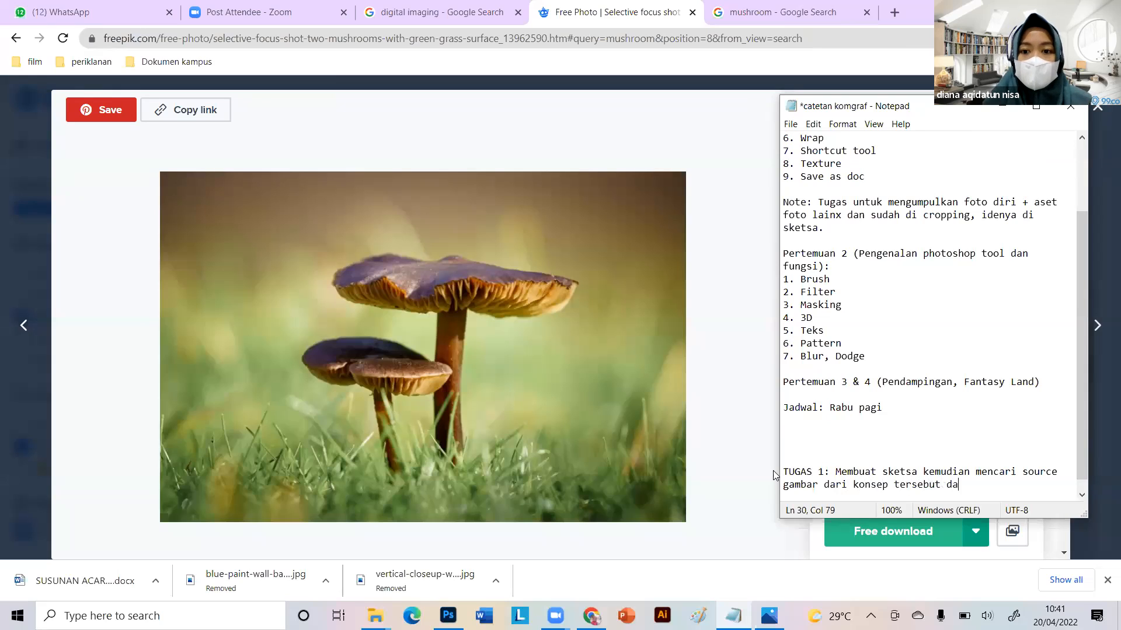
type("n mencropping gambar")
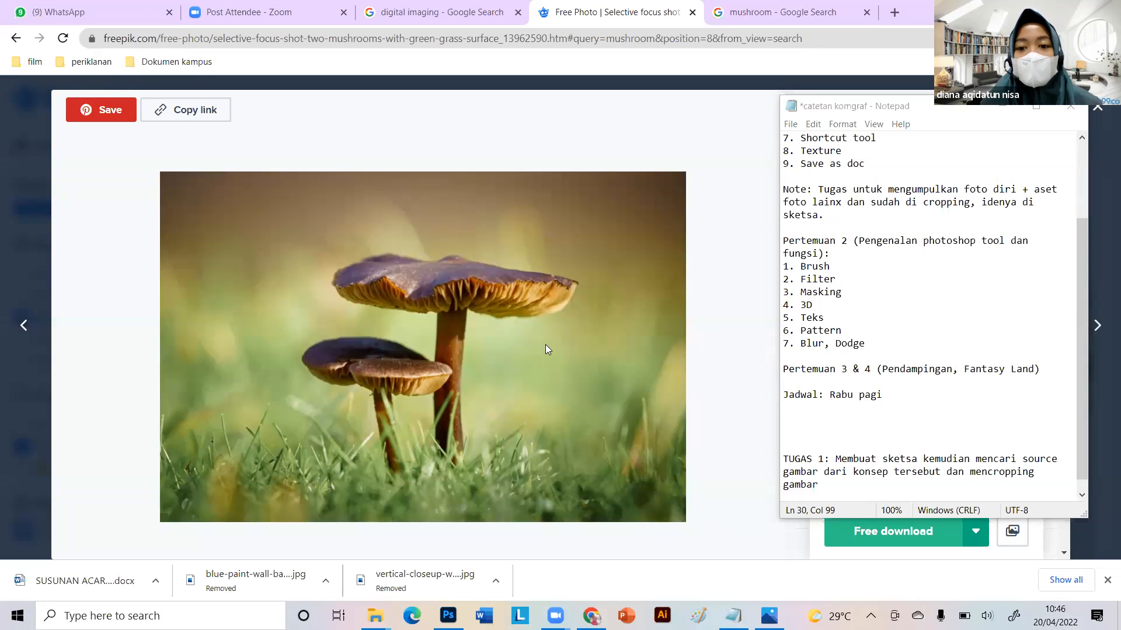
Save the catetan komgraf notes under their existing file name and close them.
left_click(791, 124)
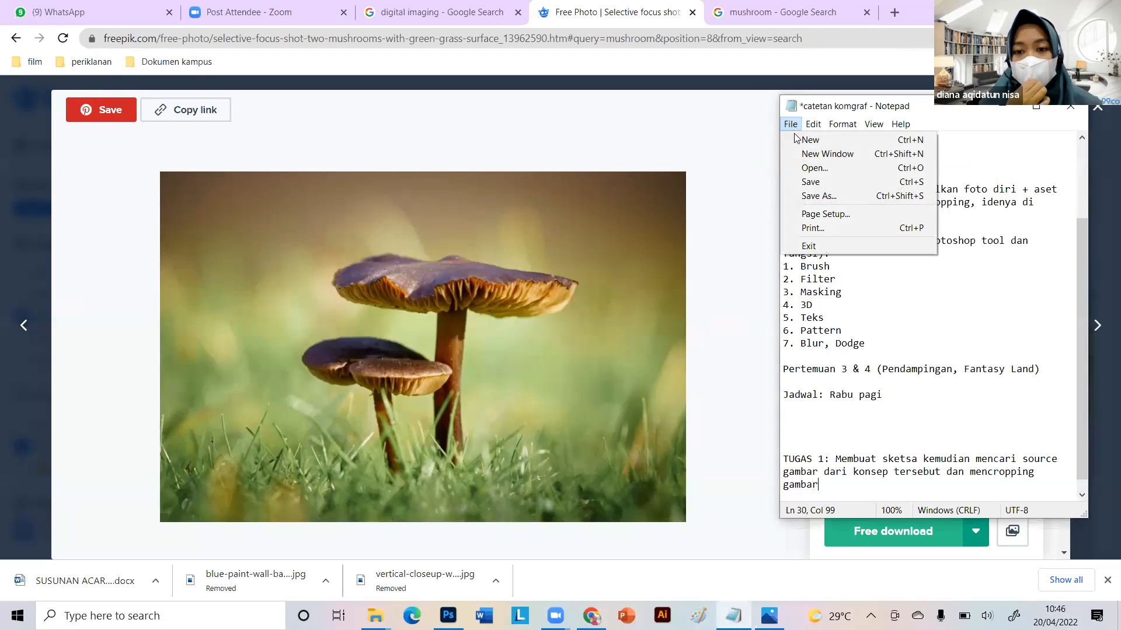
left_click(811, 182)
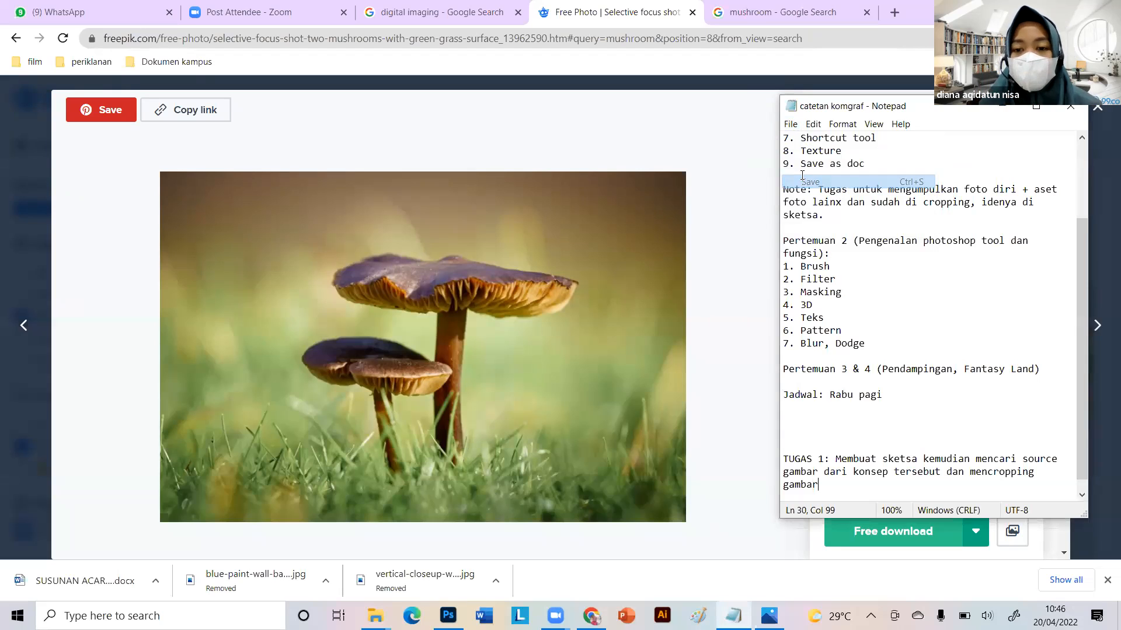
left_click(1070, 106)
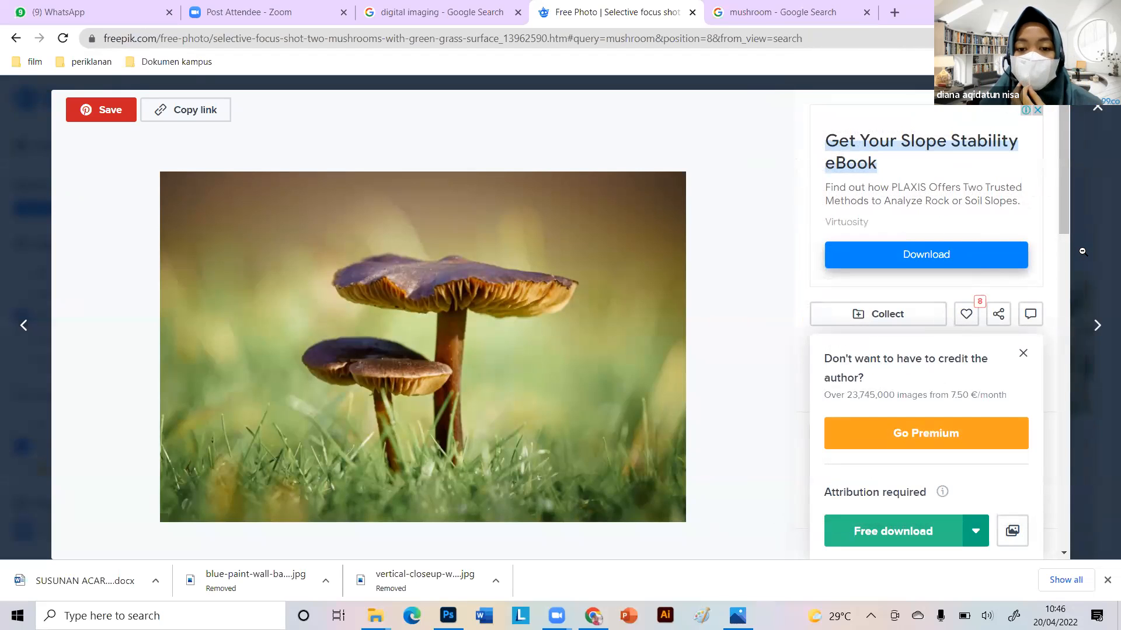